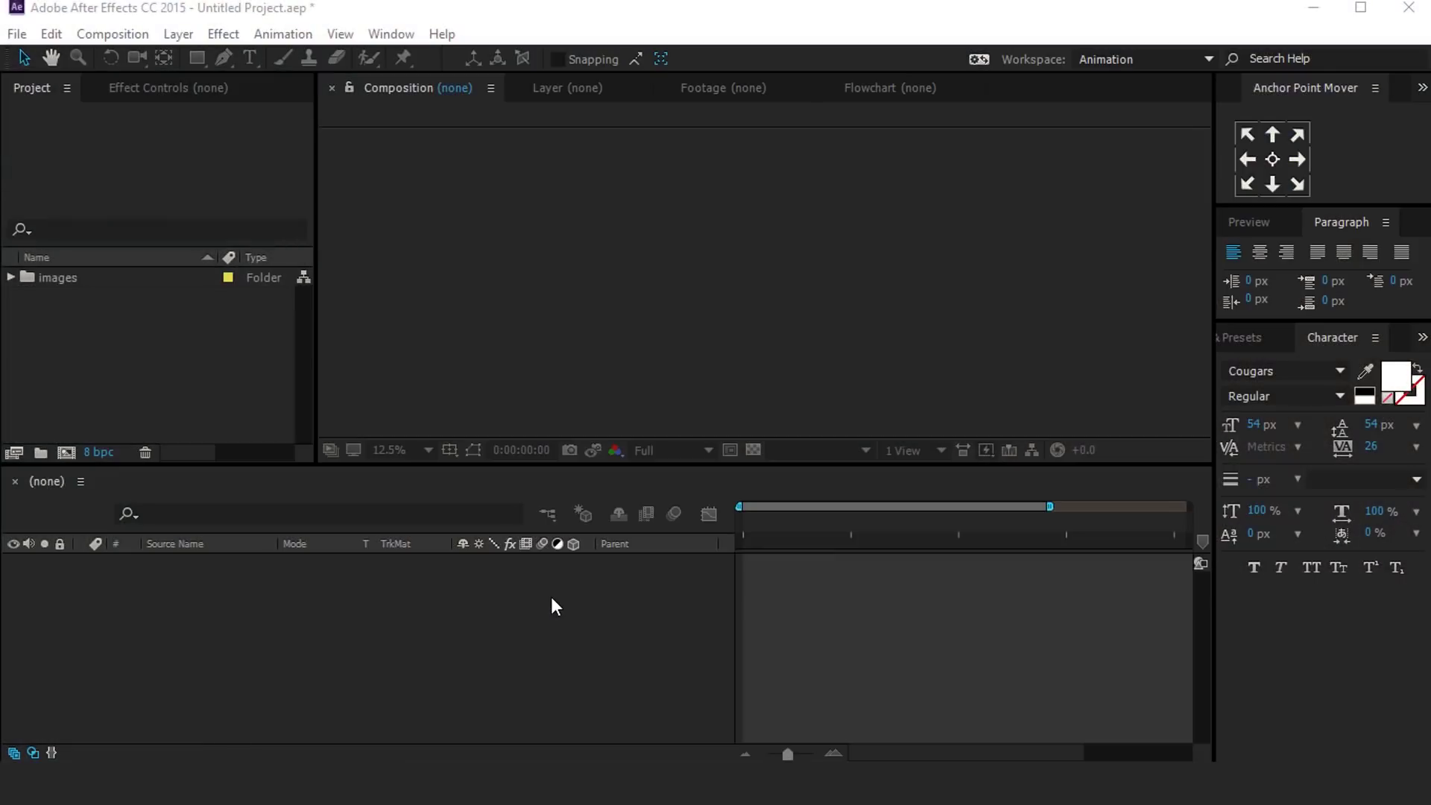
# Step: Create a composition named main comp at 1920 x 1080 px, 30 fps, with a duration of 6 seconds
pyautogui.click(110, 408)
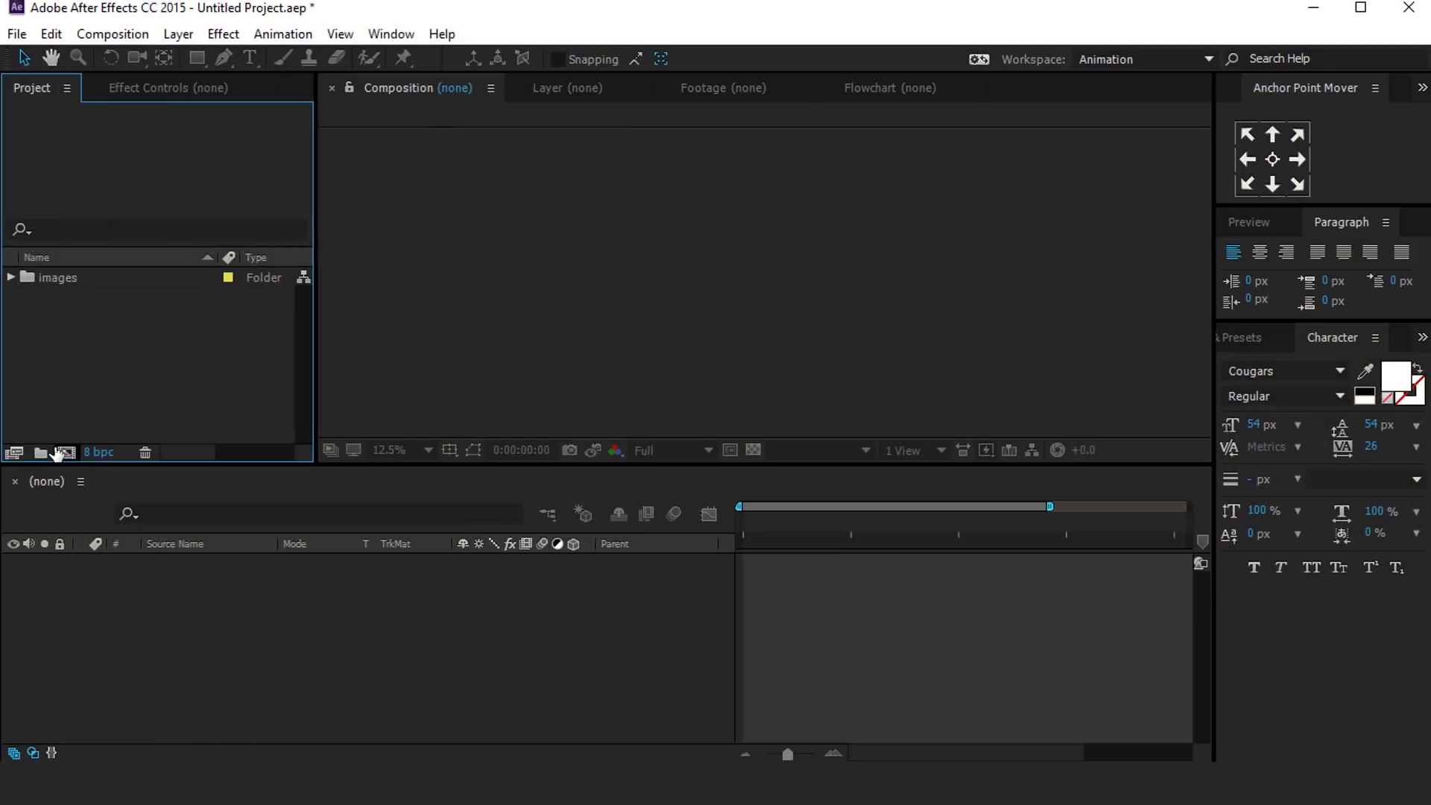
pyautogui.click(64, 453)
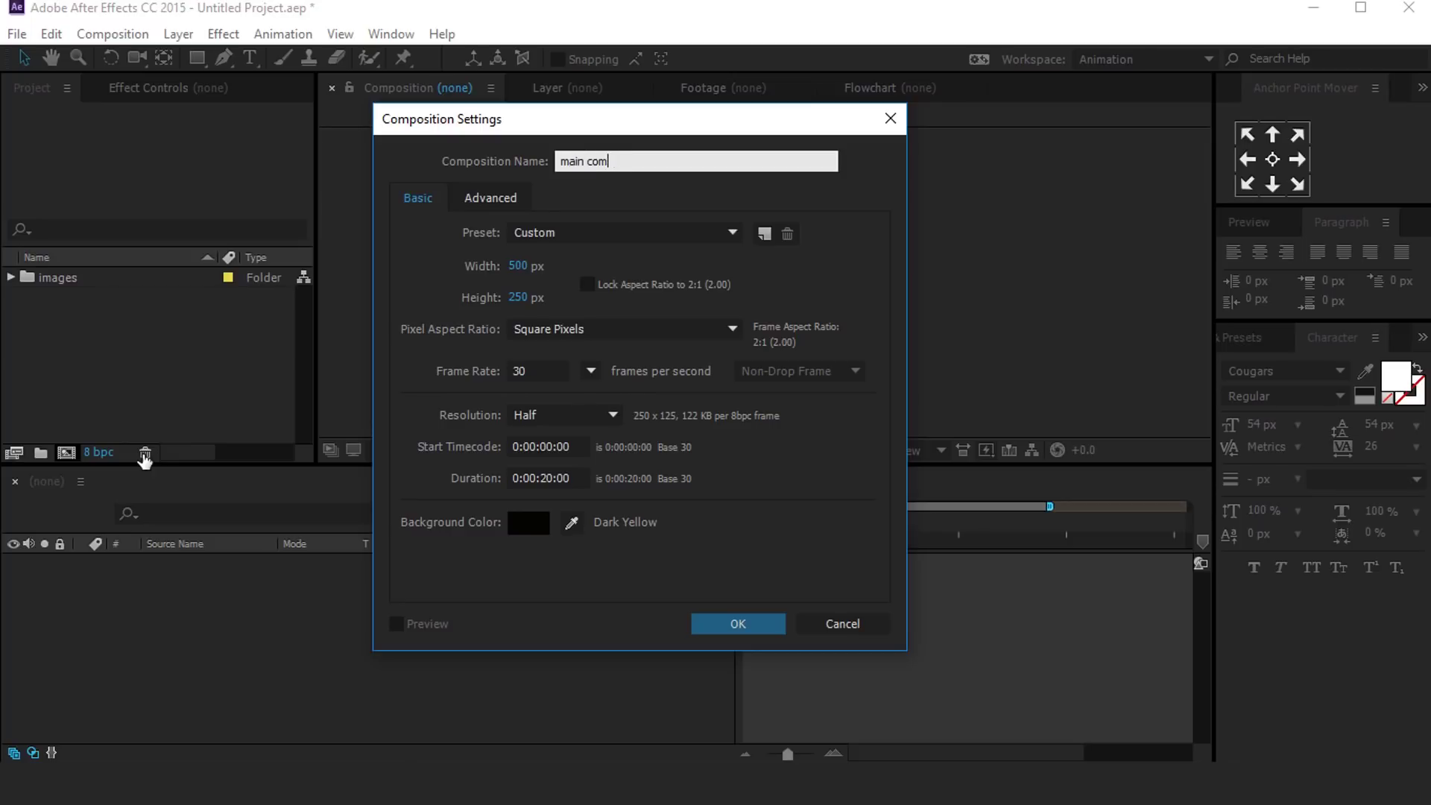
pyautogui.click(521, 266)
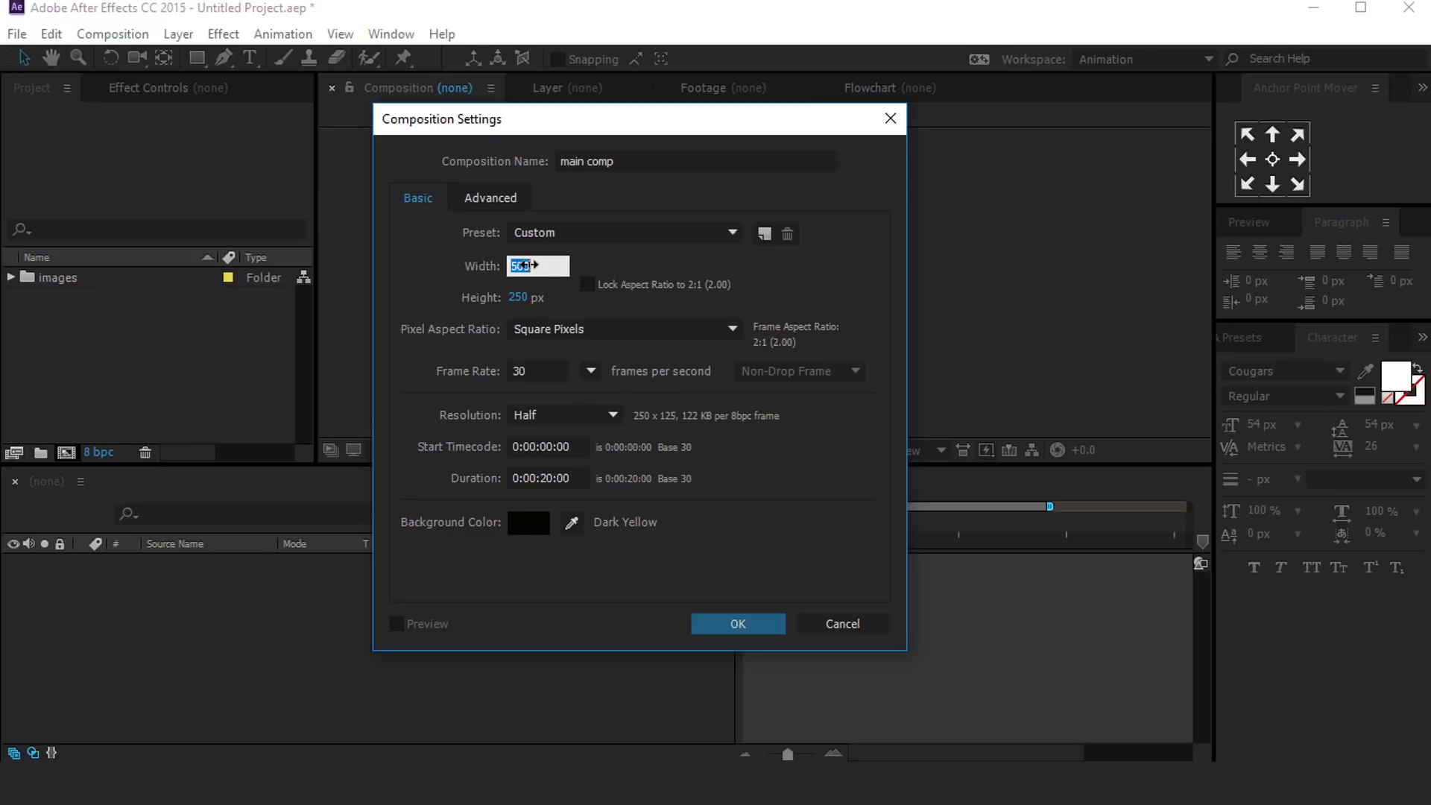
pyautogui.press('Tab')
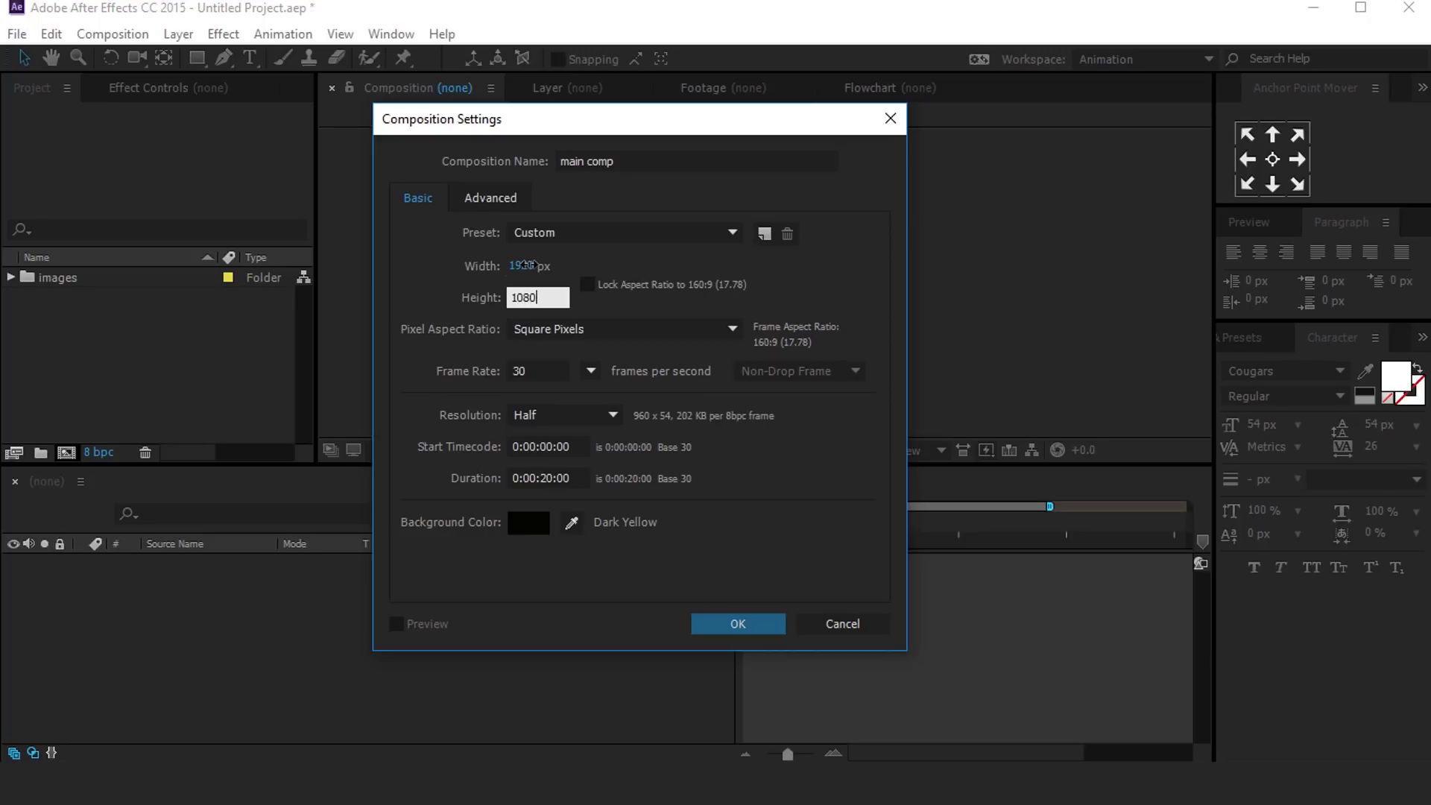
pyautogui.click(734, 613)
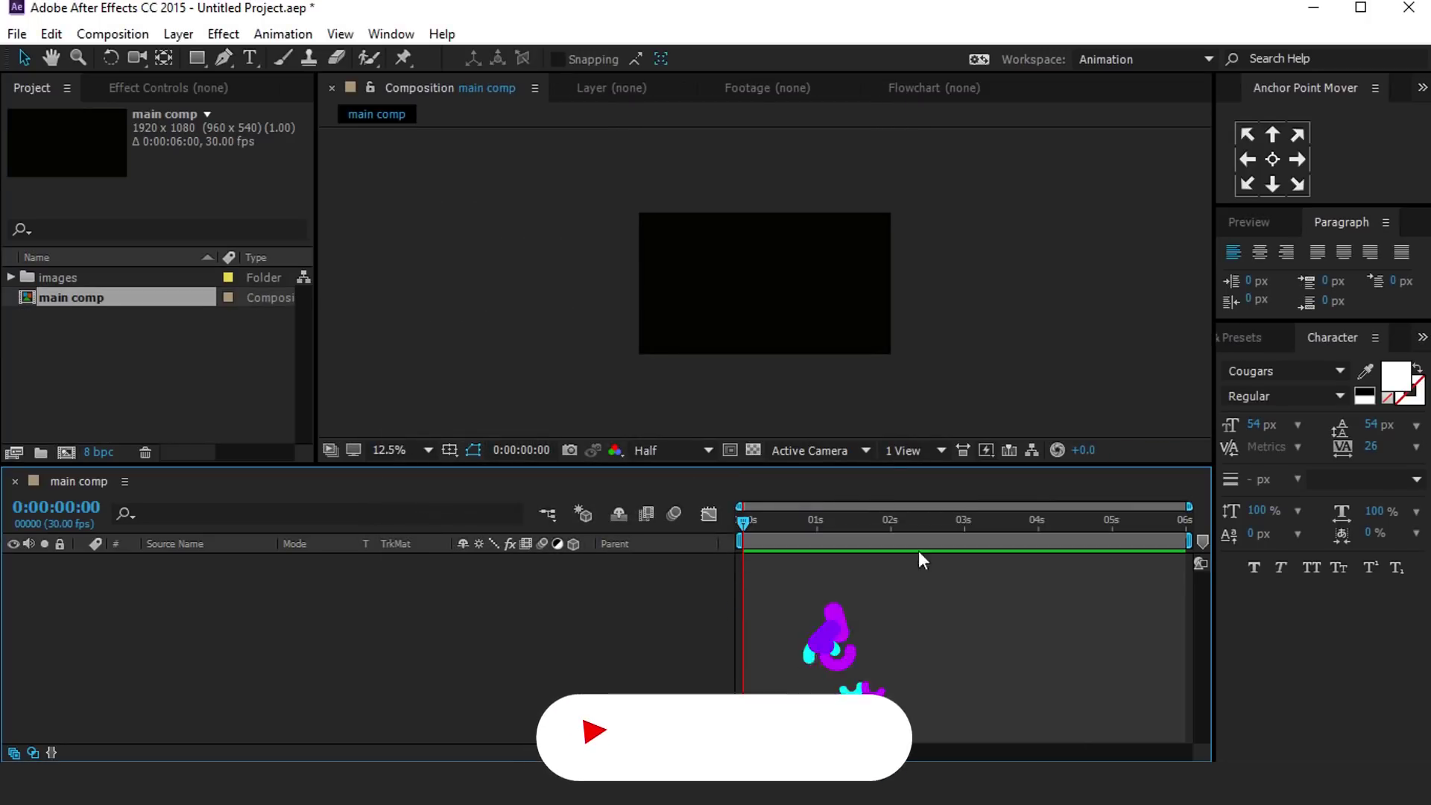
# Step: Create a second composition named scene1 with the same 1920 x 1080, 6-second settings
pyautogui.click(179, 394)
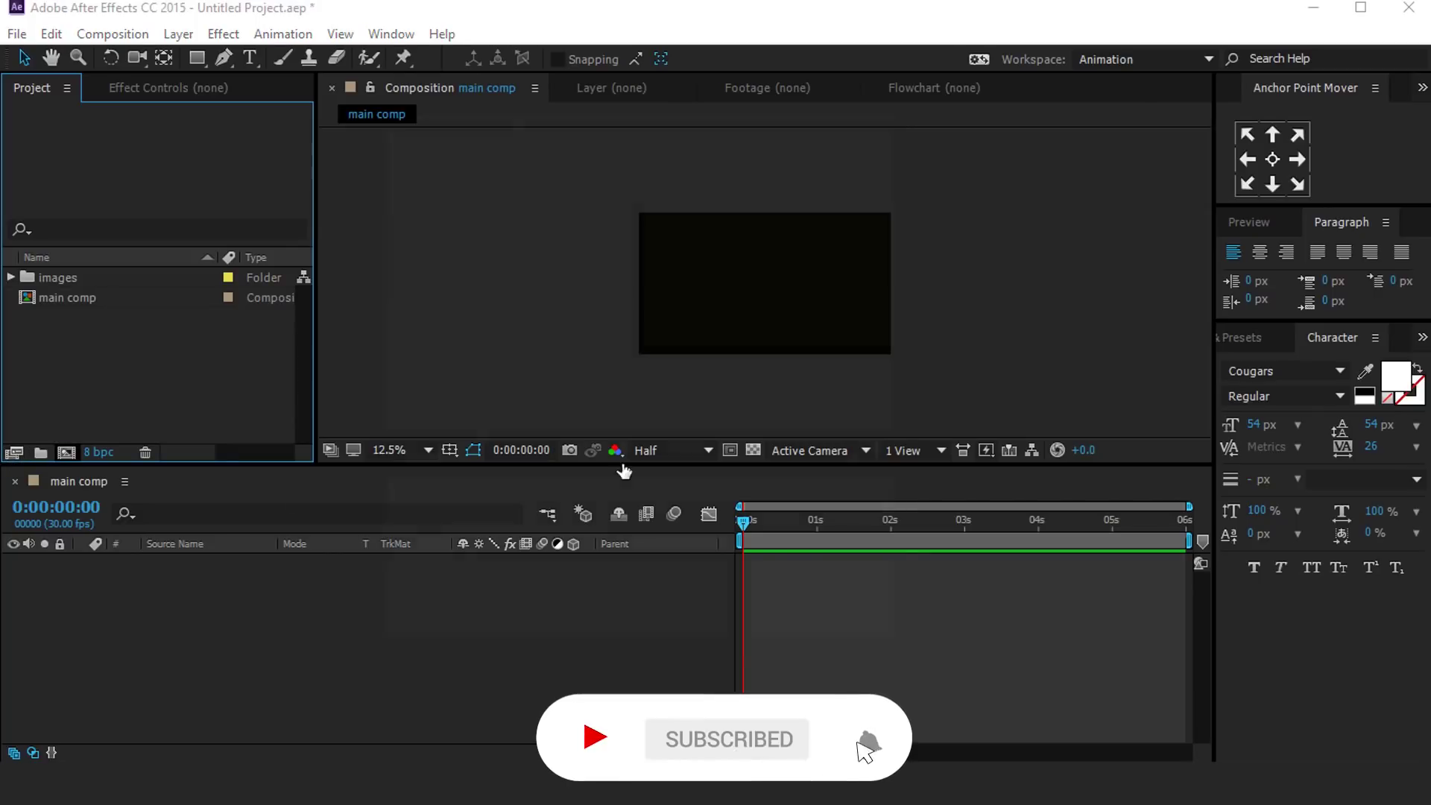
pyautogui.hotkey('ctrl', 'n')
pyautogui.write('sc')
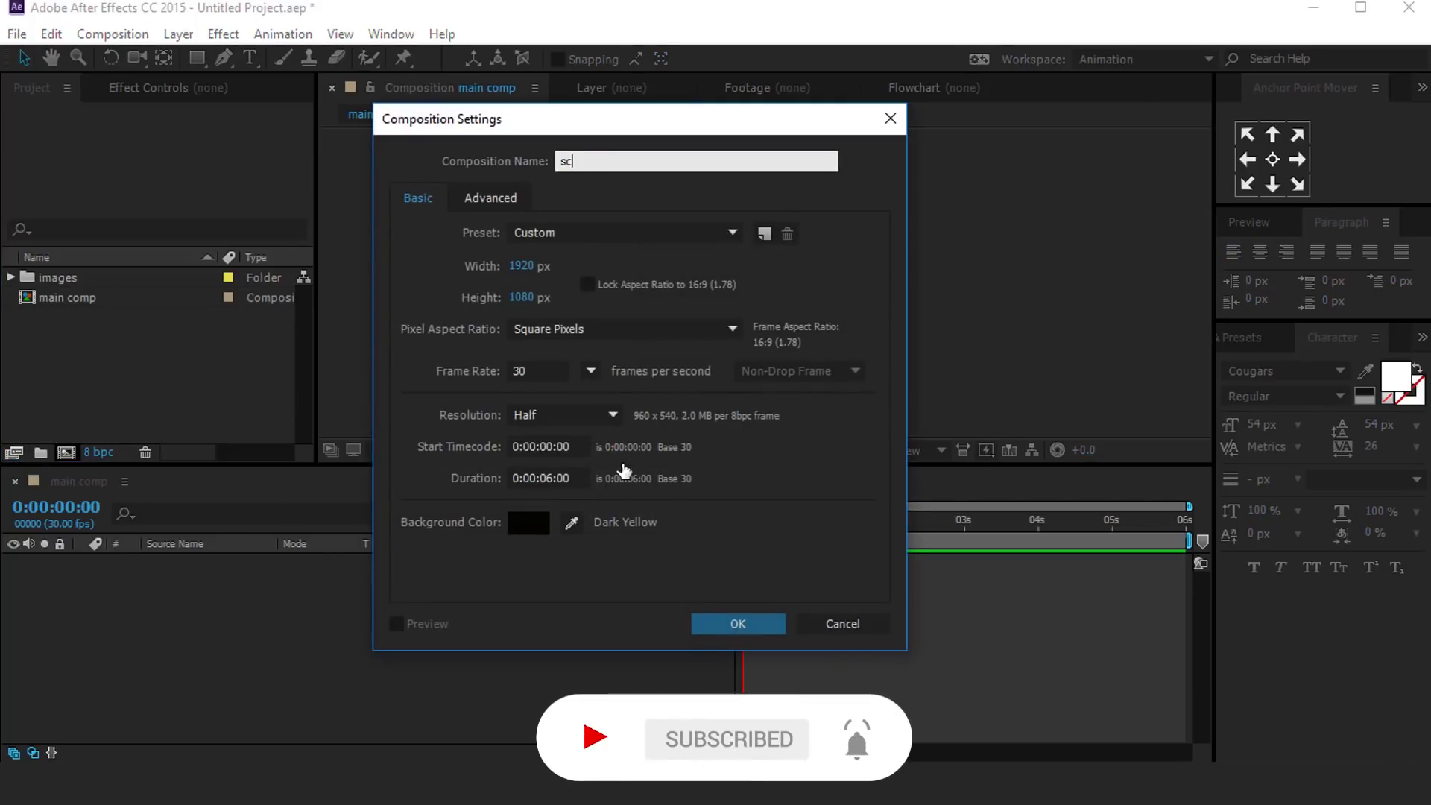
pyautogui.write('ene')
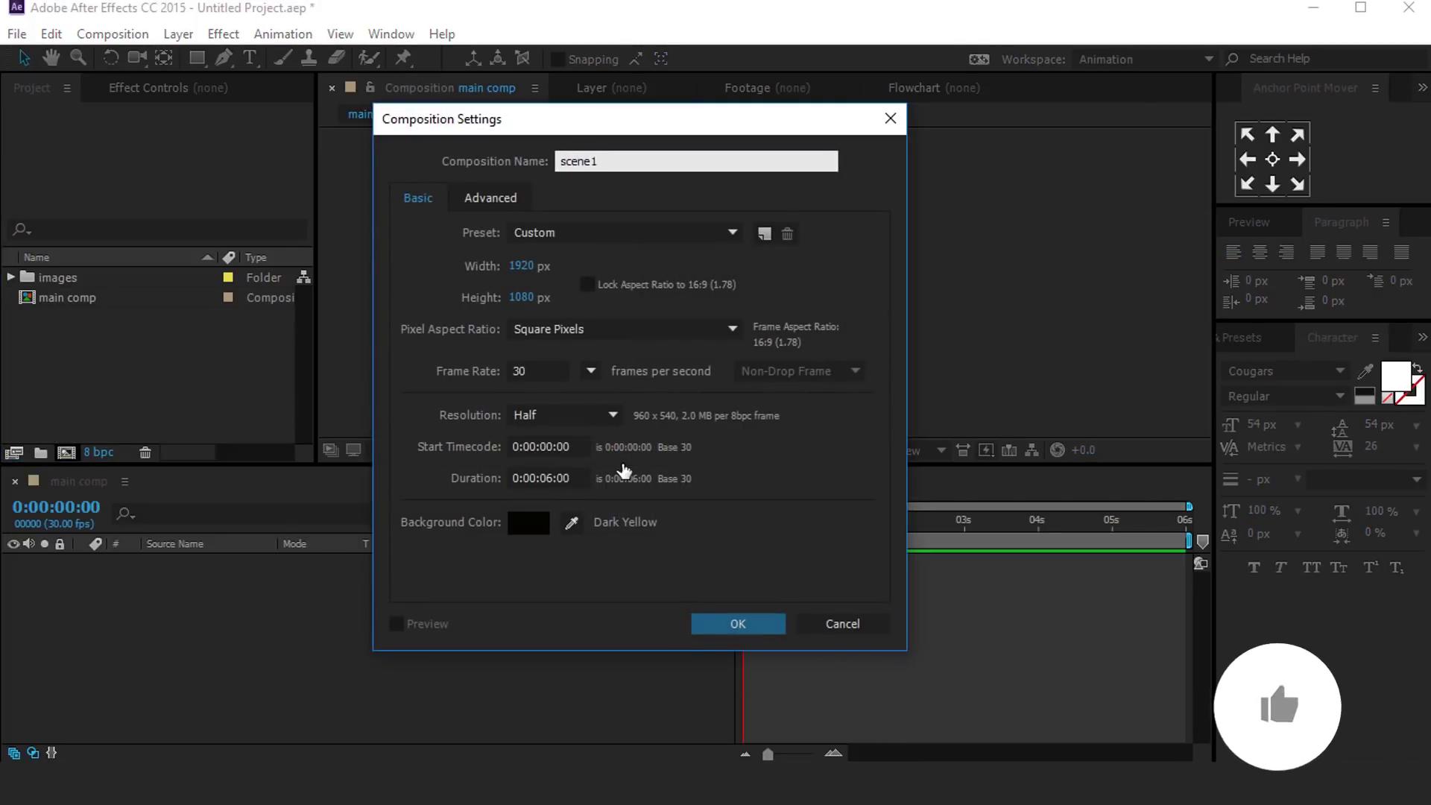
pyautogui.write('1')
pyautogui.press('Return')
# Step: Create another composition named placeholder1 with the same 1920 x 1080, 6-second settings
pyautogui.click(206, 379)
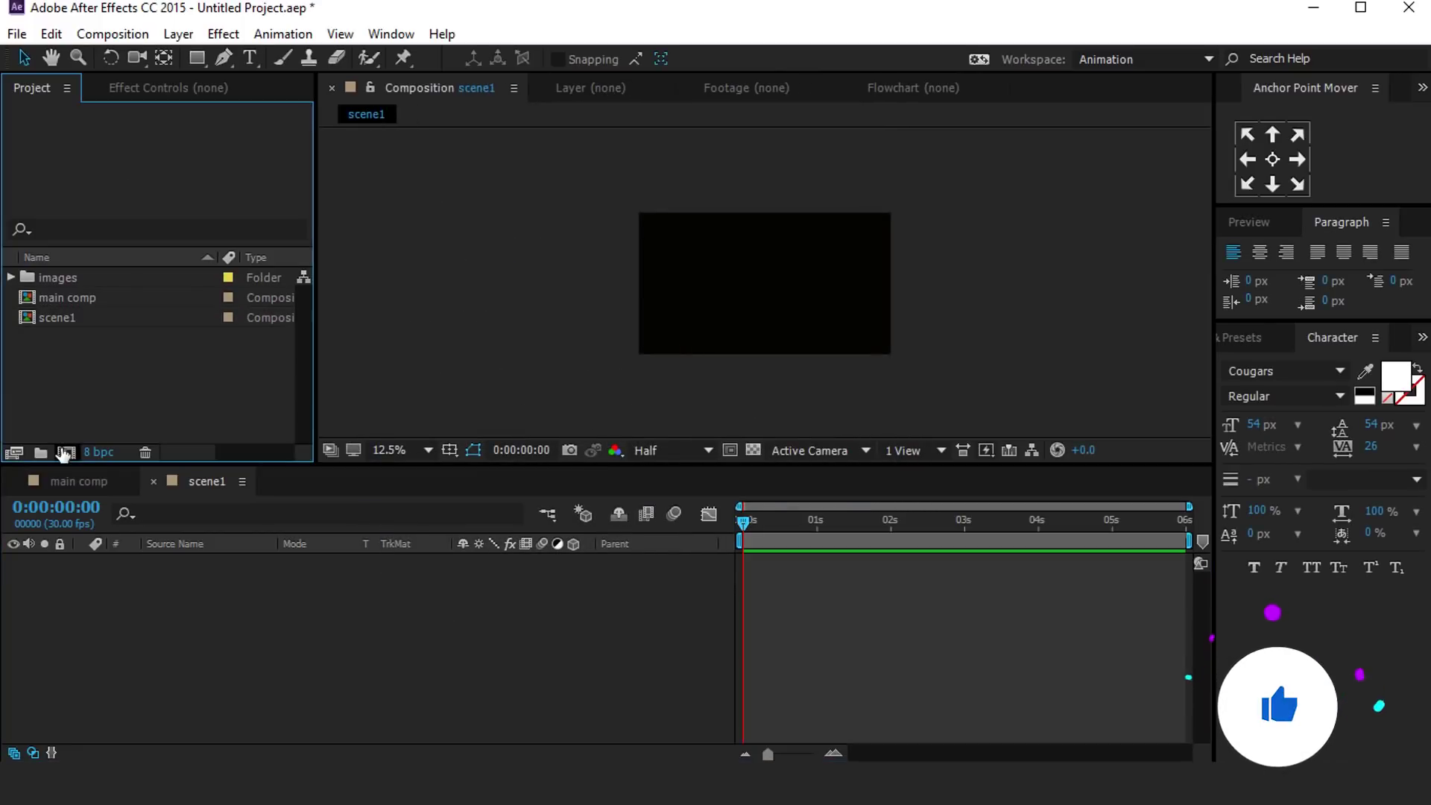
pyautogui.click(66, 451)
pyautogui.write('pla')
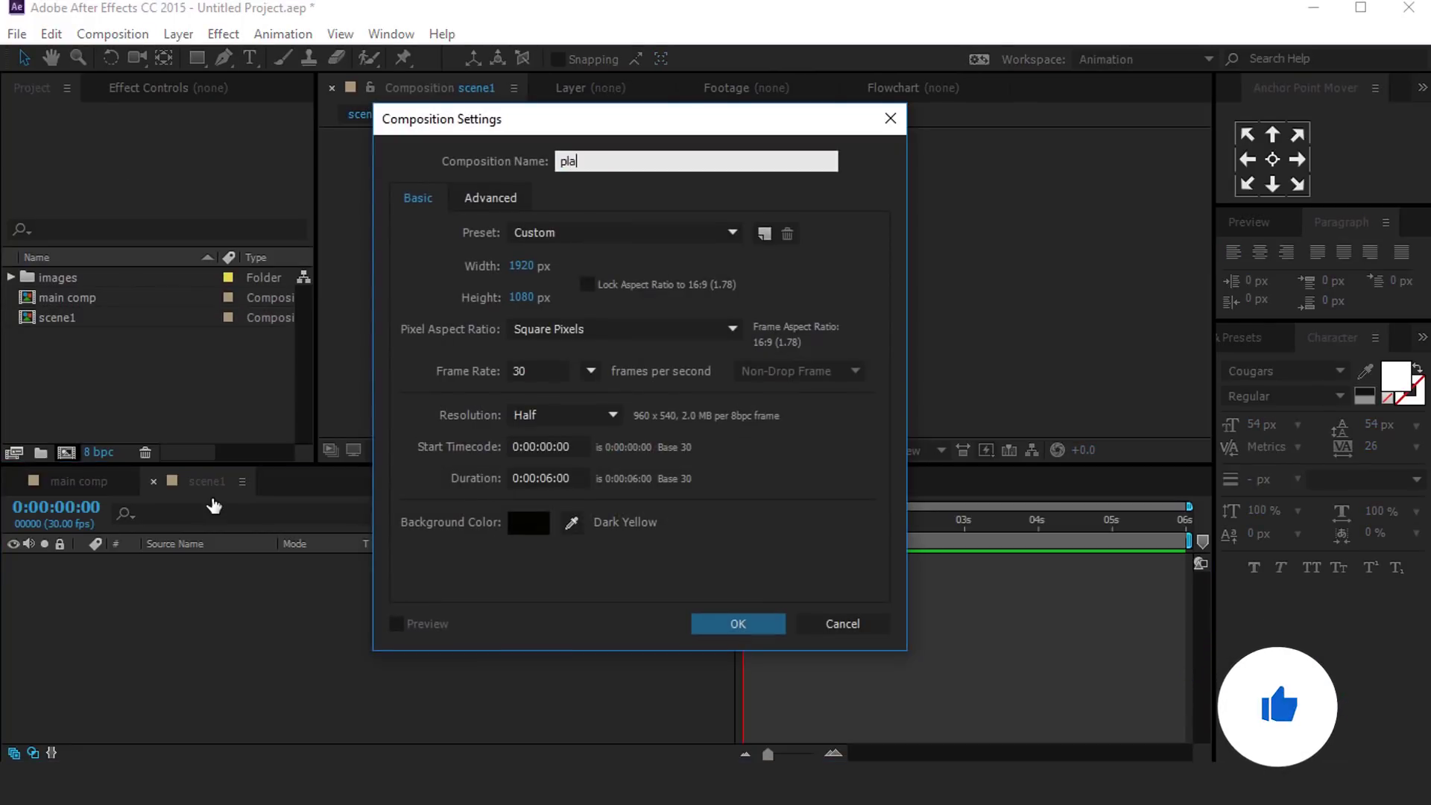
pyautogui.write('ceholder')
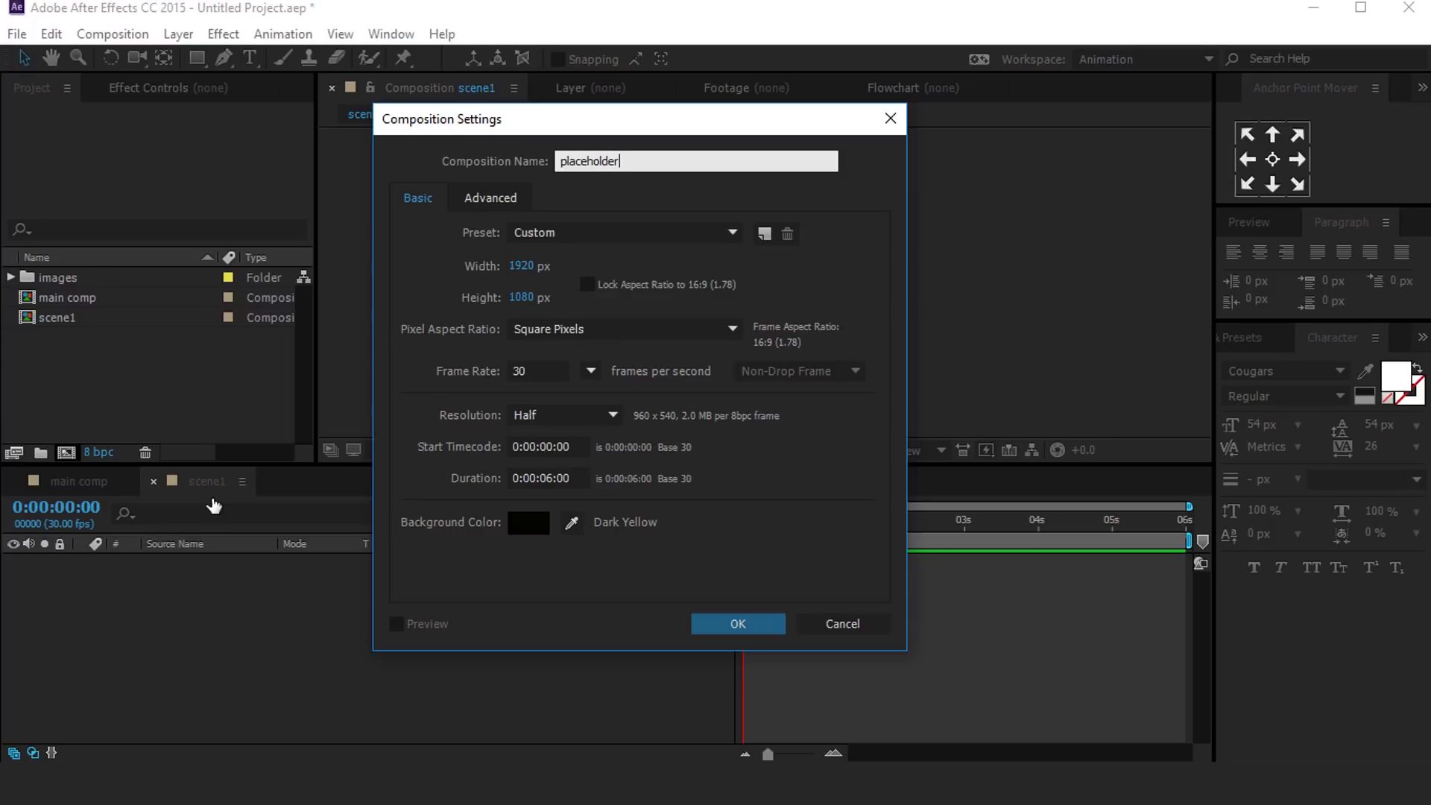
pyautogui.write('1')
pyautogui.press('Return')
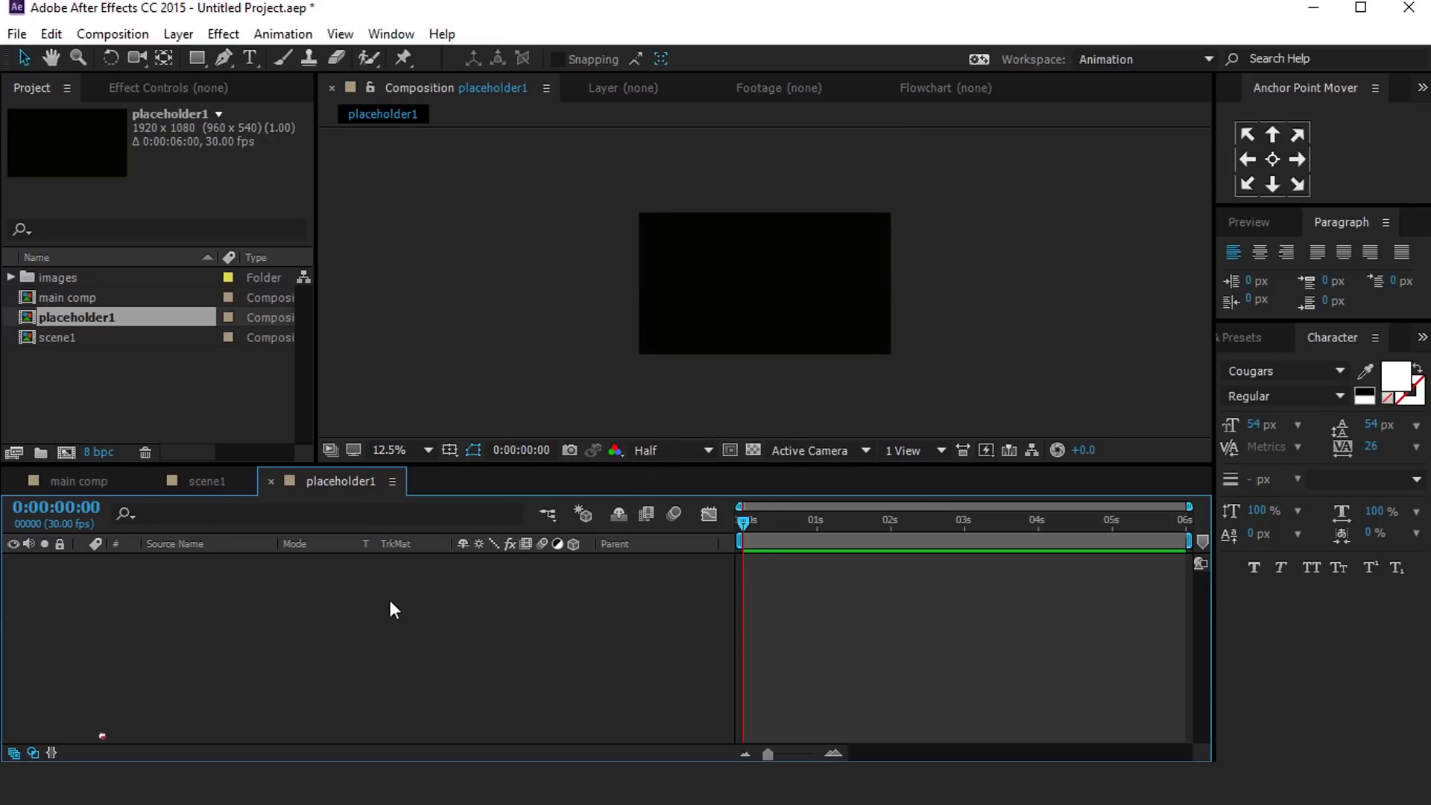
# Step: Add a frame-sized rectangle shape to placeholder1 with no fill and a white FFFFFF stroke of 35 px
pyautogui.click(197, 58)
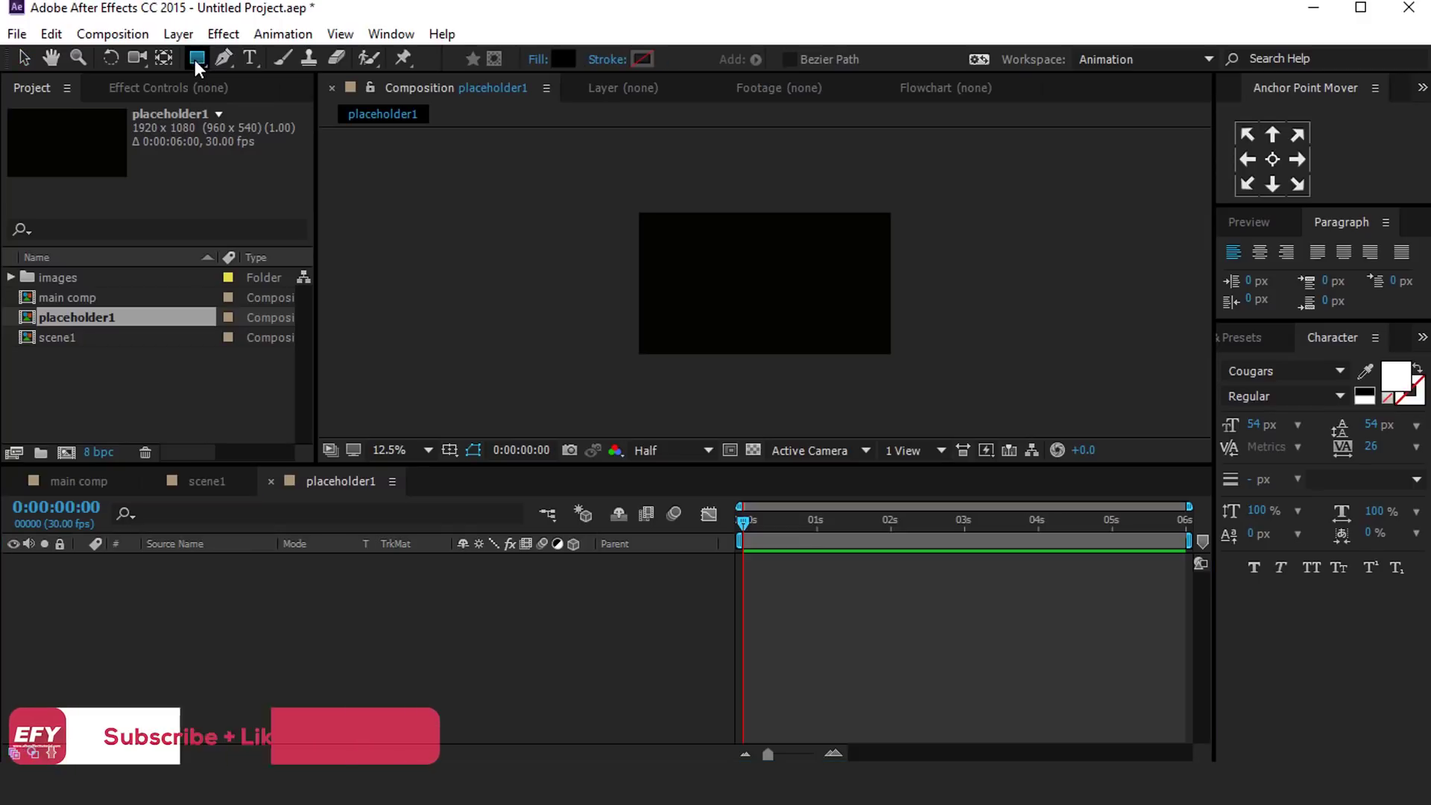
pyautogui.click(535, 61)
pyautogui.click(362, 269)
pyautogui.click(436, 391)
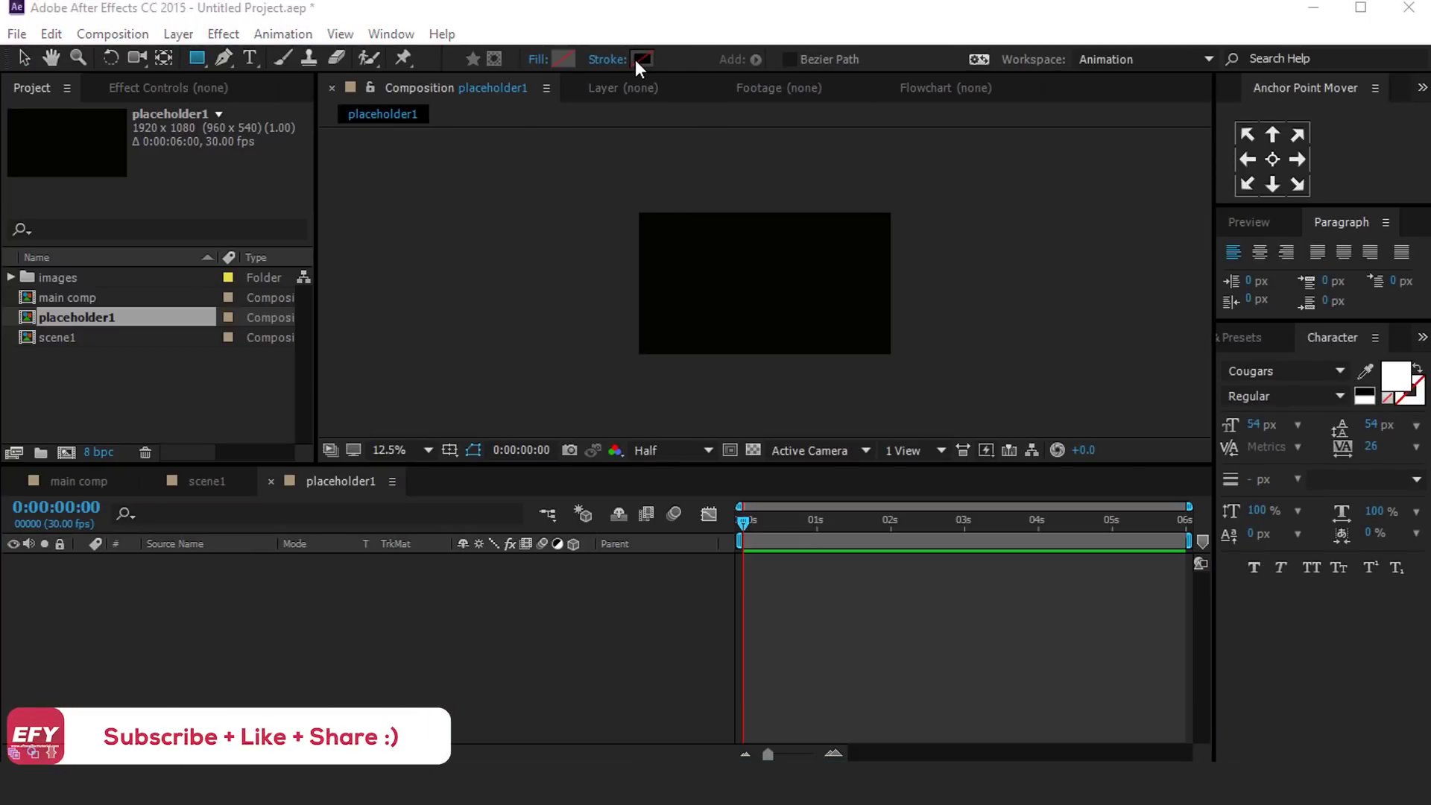
pyautogui.click(640, 59)
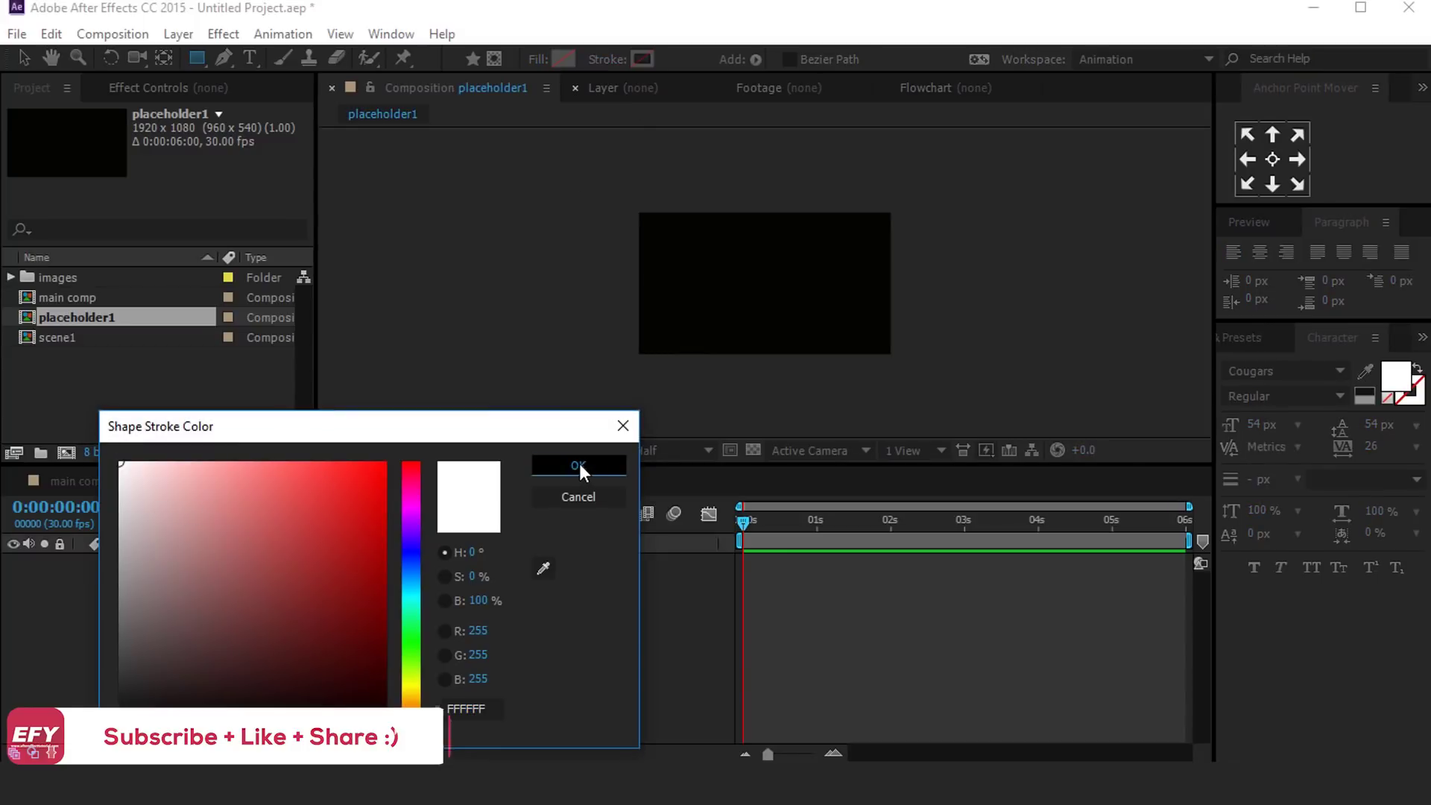
pyautogui.click(579, 464)
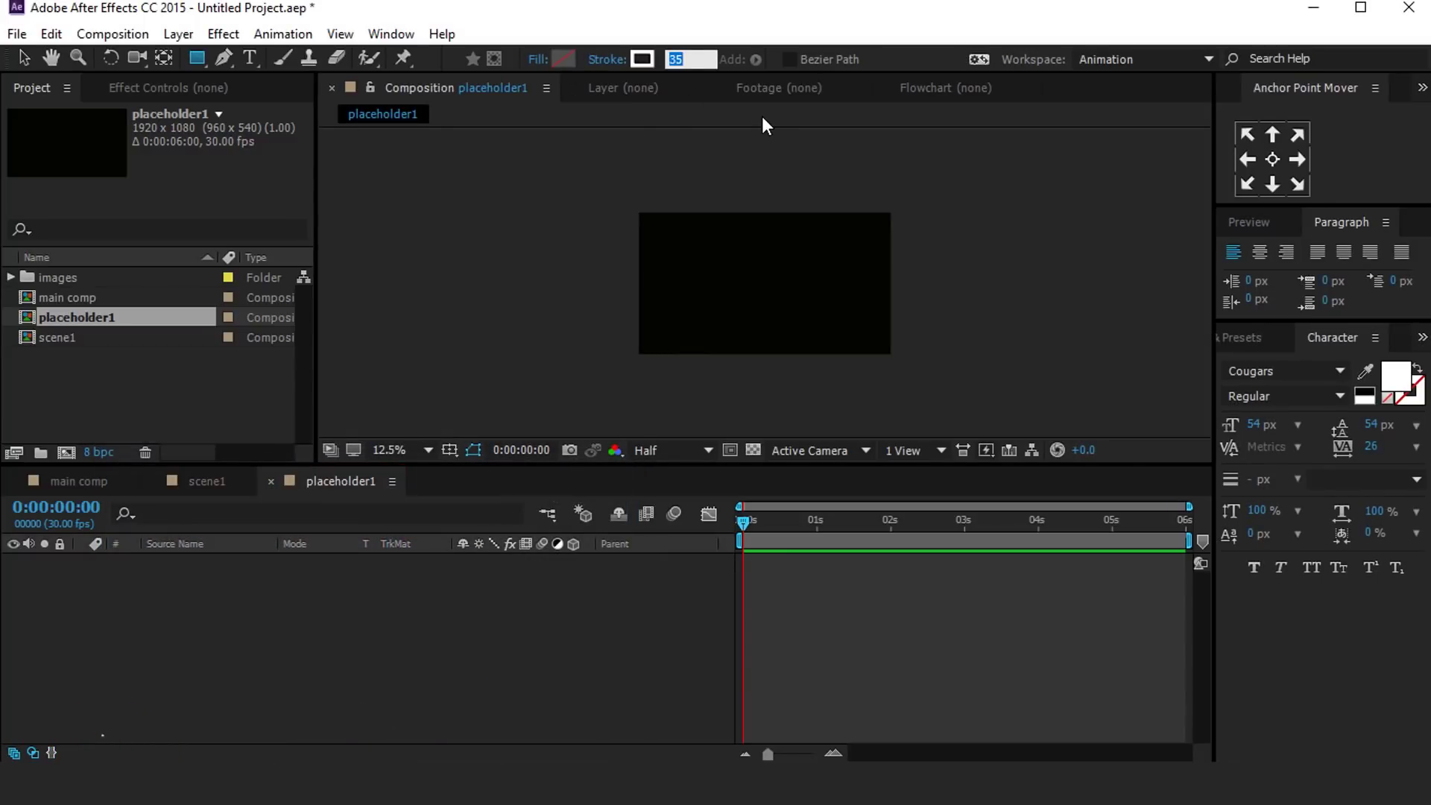
pyautogui.press('Return')
pyautogui.doubleClick(197, 57)
pyautogui.press('v')
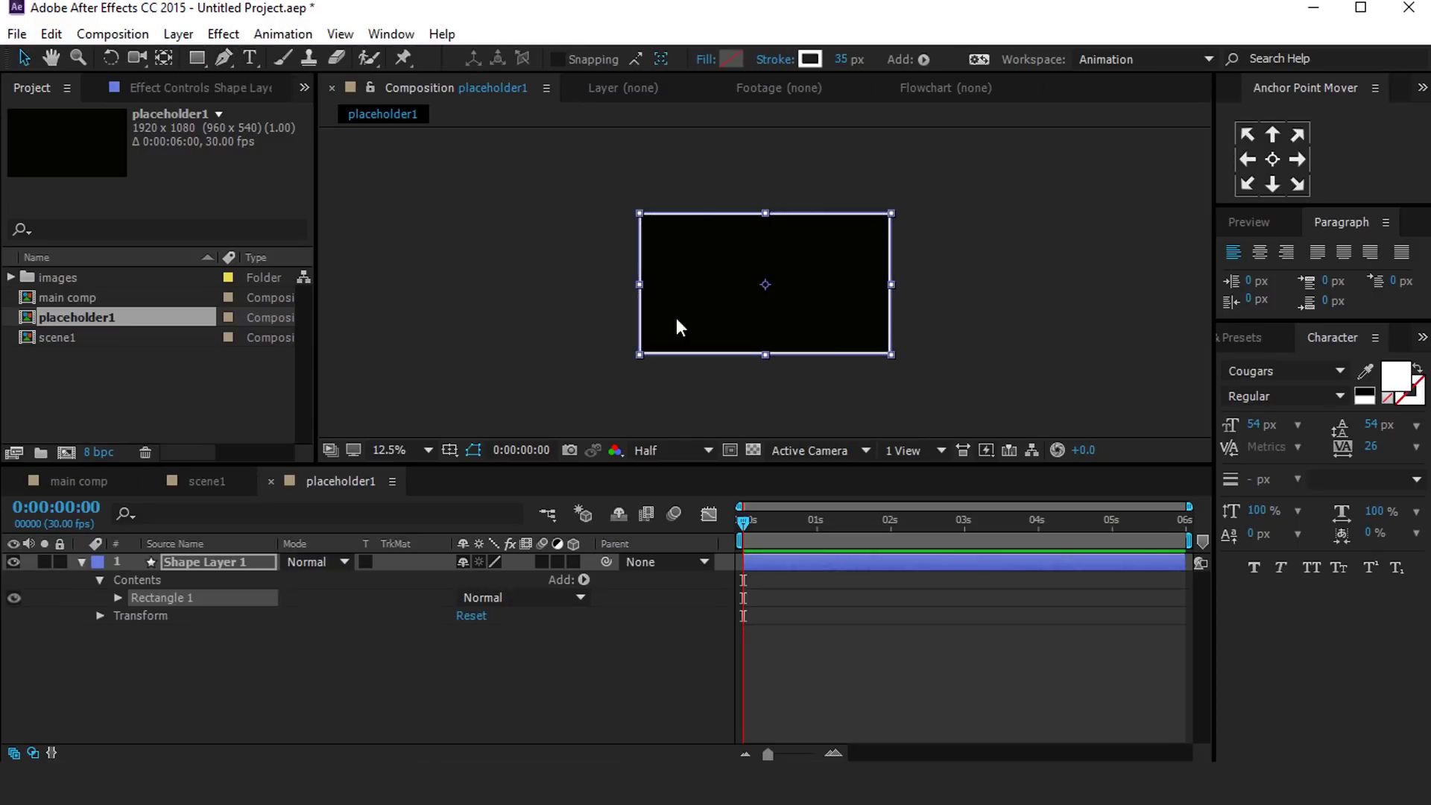
# Step: Place 01.jpg from the images folder beneath the rectangle layer and scale and position it to fill the white frame
pyautogui.click(202, 383)
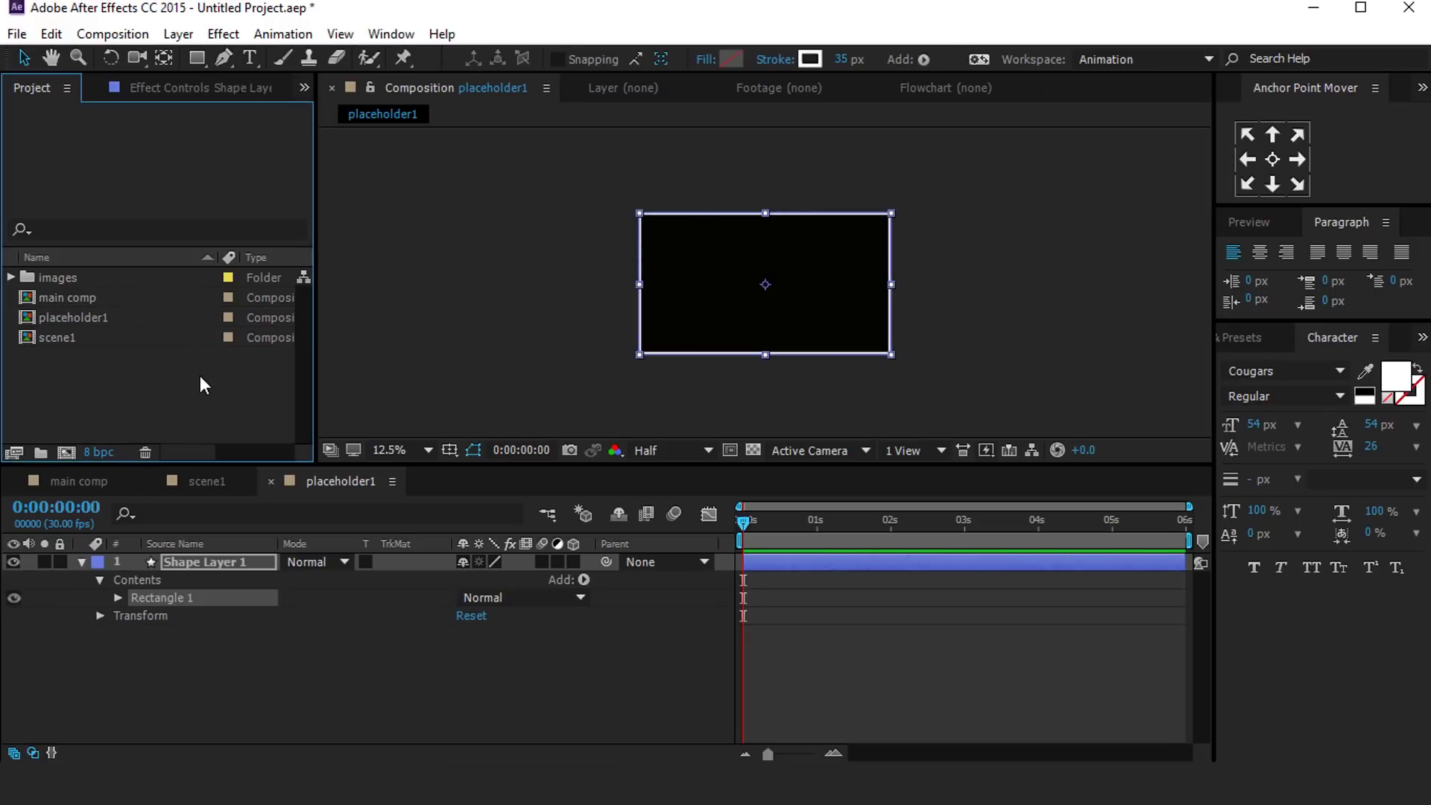
pyautogui.click(81, 562)
pyautogui.click(11, 276)
pyautogui.click(45, 296)
pyautogui.moveTo(44, 297); pyautogui.dragTo(195, 576)
pyautogui.moveTo(1141, 283); pyautogui.dragTo(896, 289)
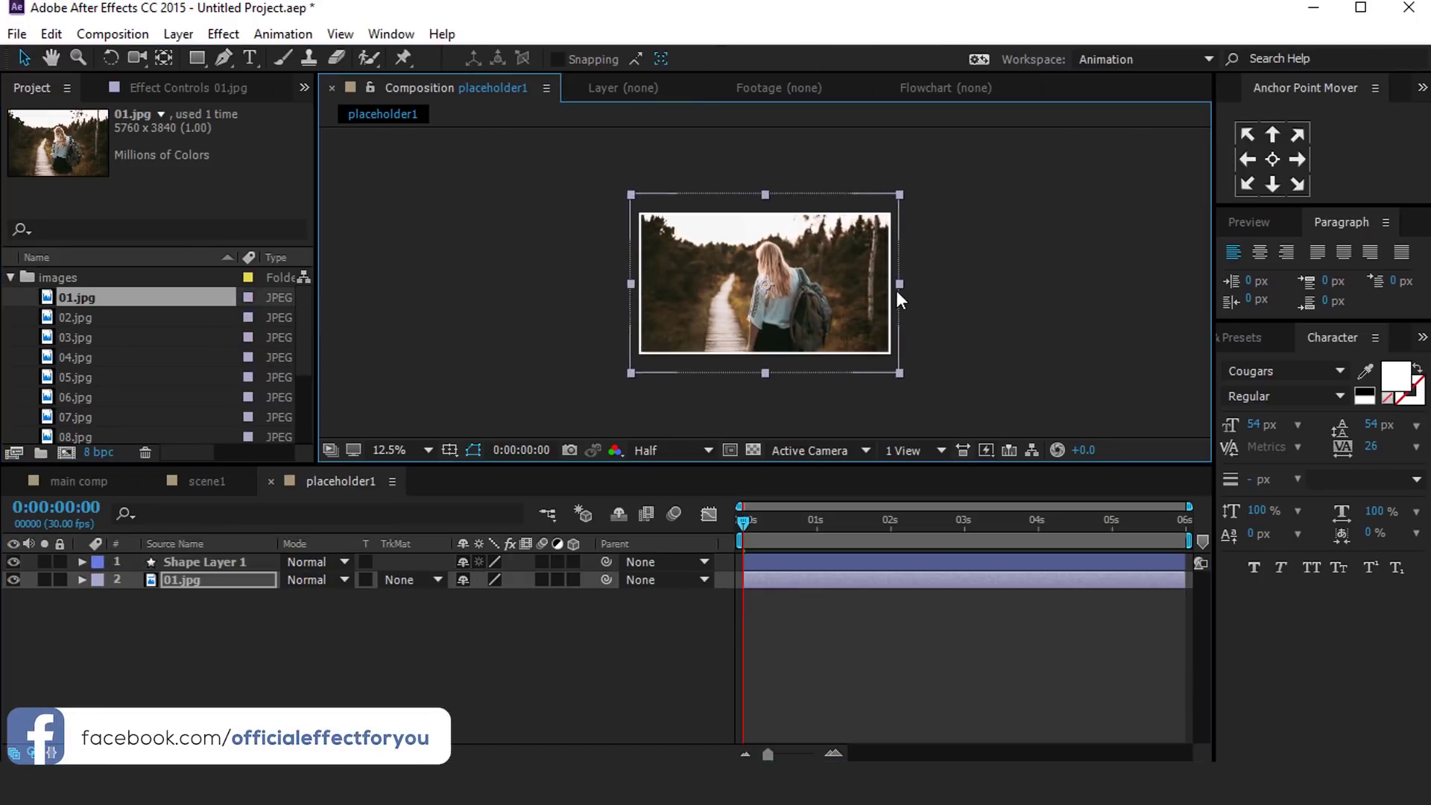
pyautogui.press('.')
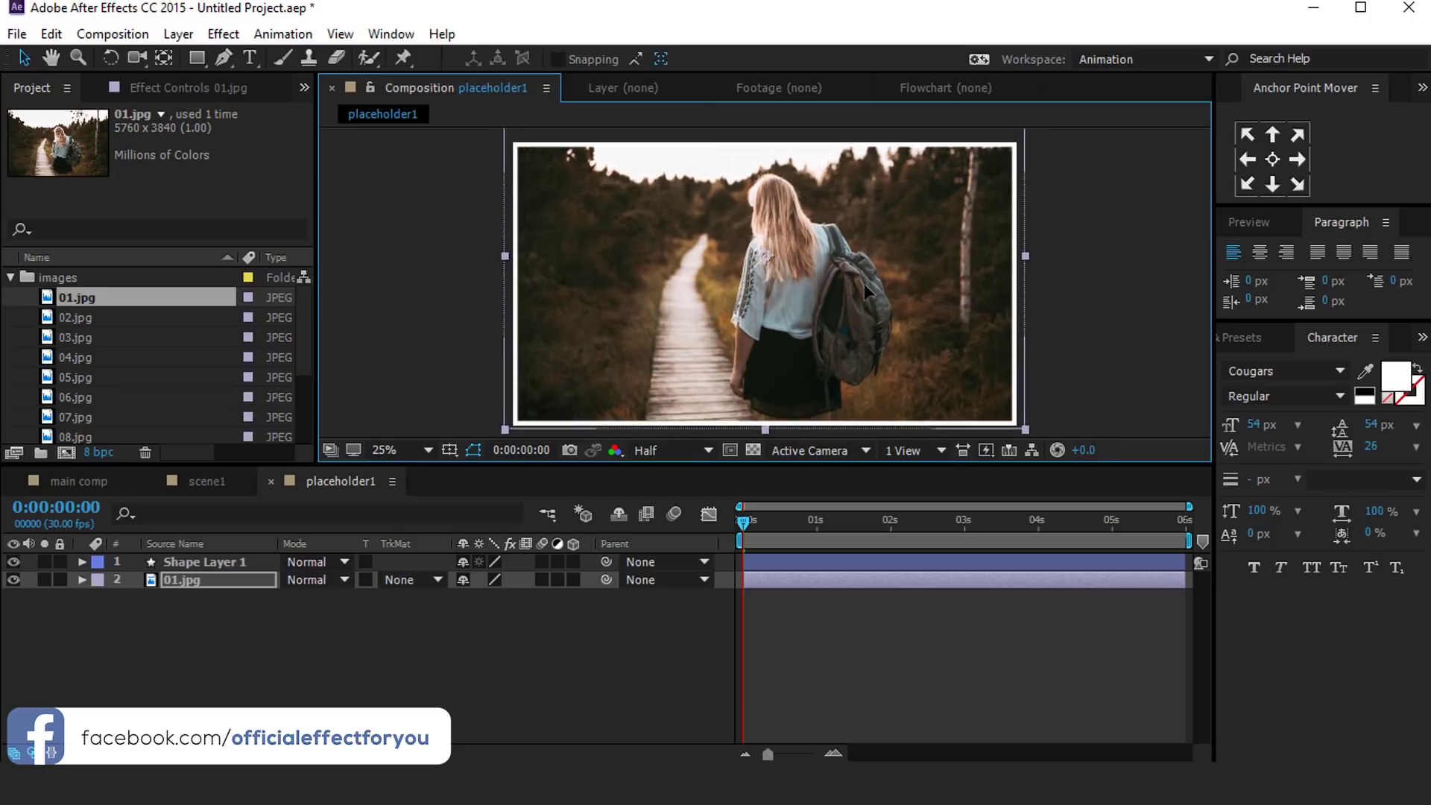
pyautogui.press(',')
pyautogui.click(655, 664)
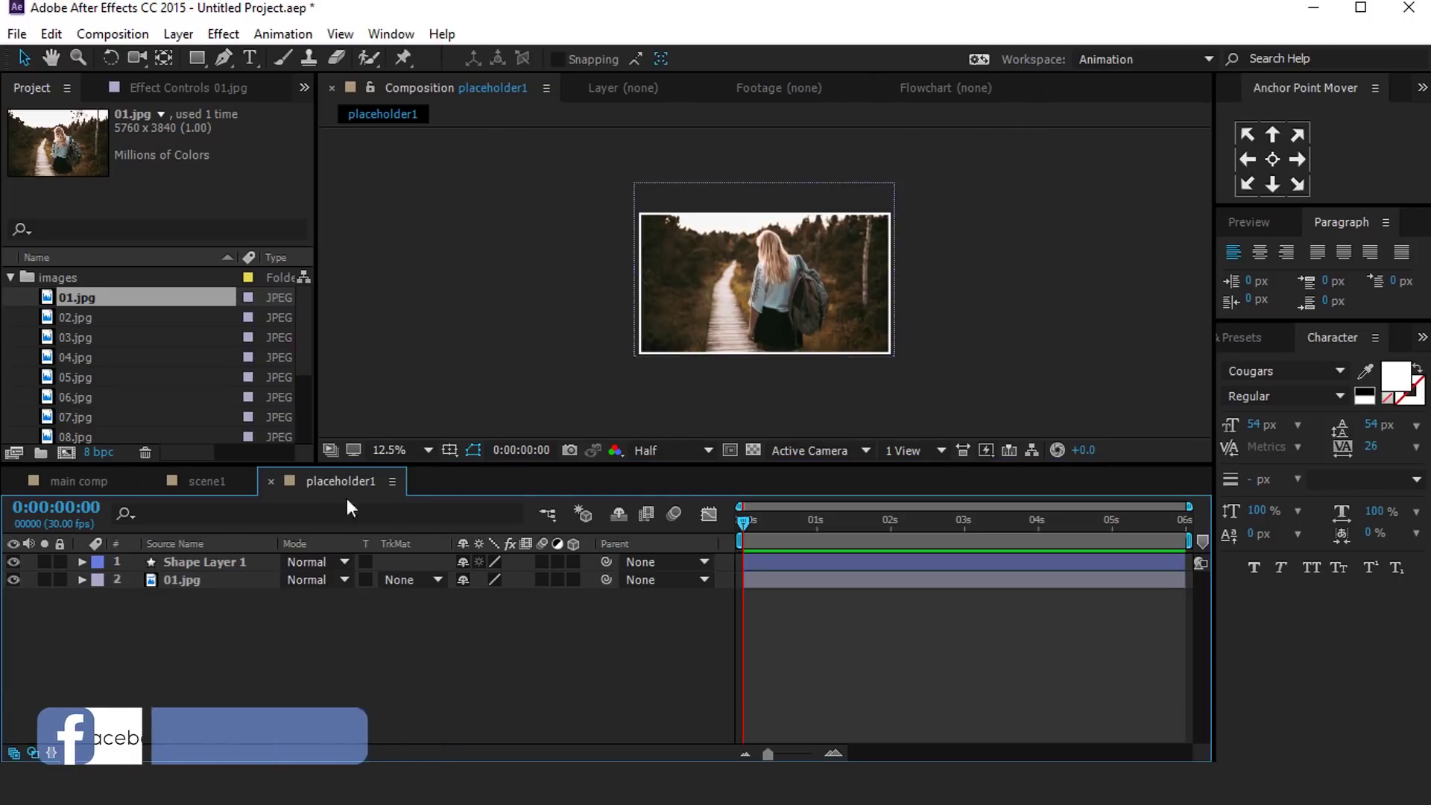
# Step: Close the placeholder1 composition and duplicate it in the project until placeholder10 exists
pyautogui.click(269, 482)
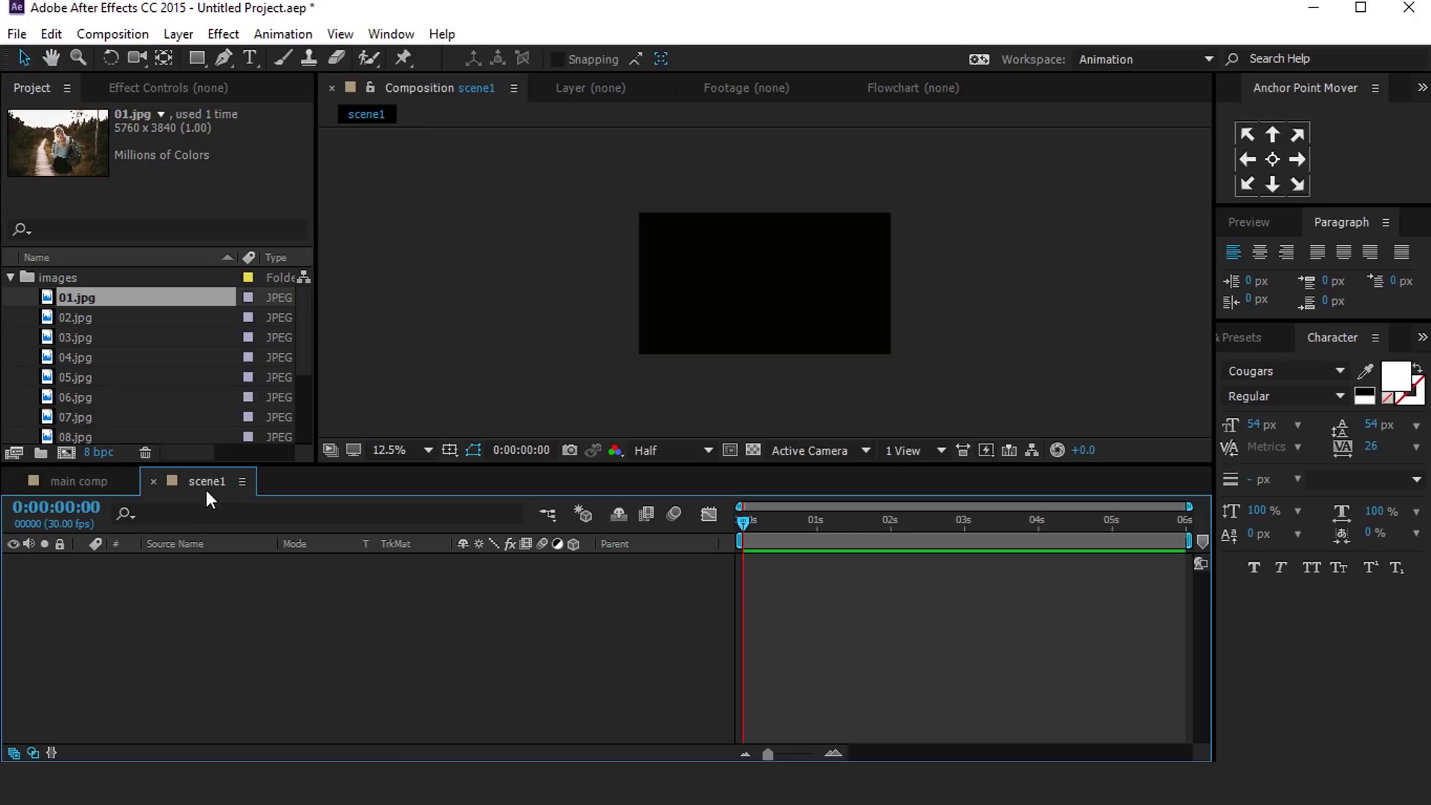
pyautogui.click(10, 278)
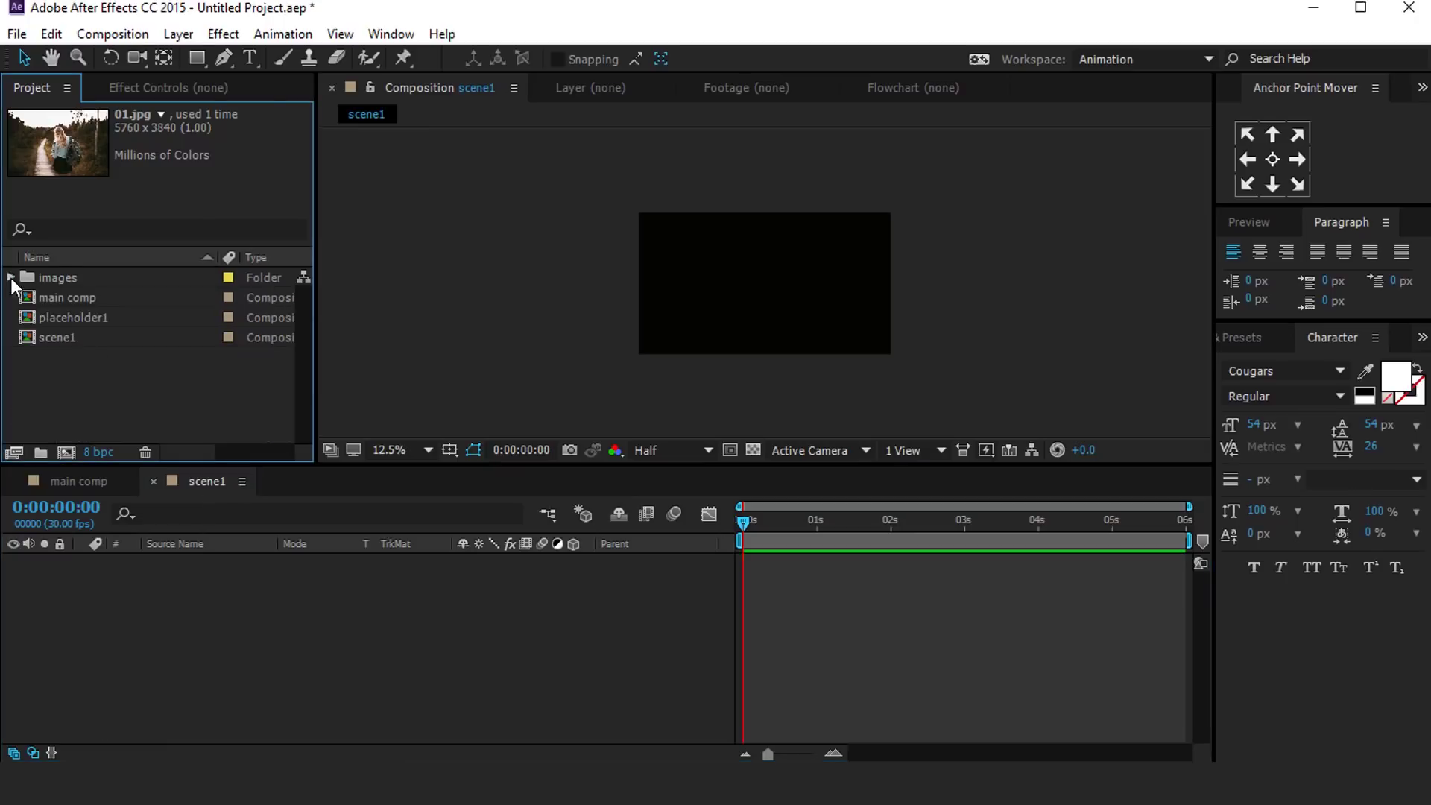
pyautogui.click(110, 355)
pyautogui.click(94, 316)
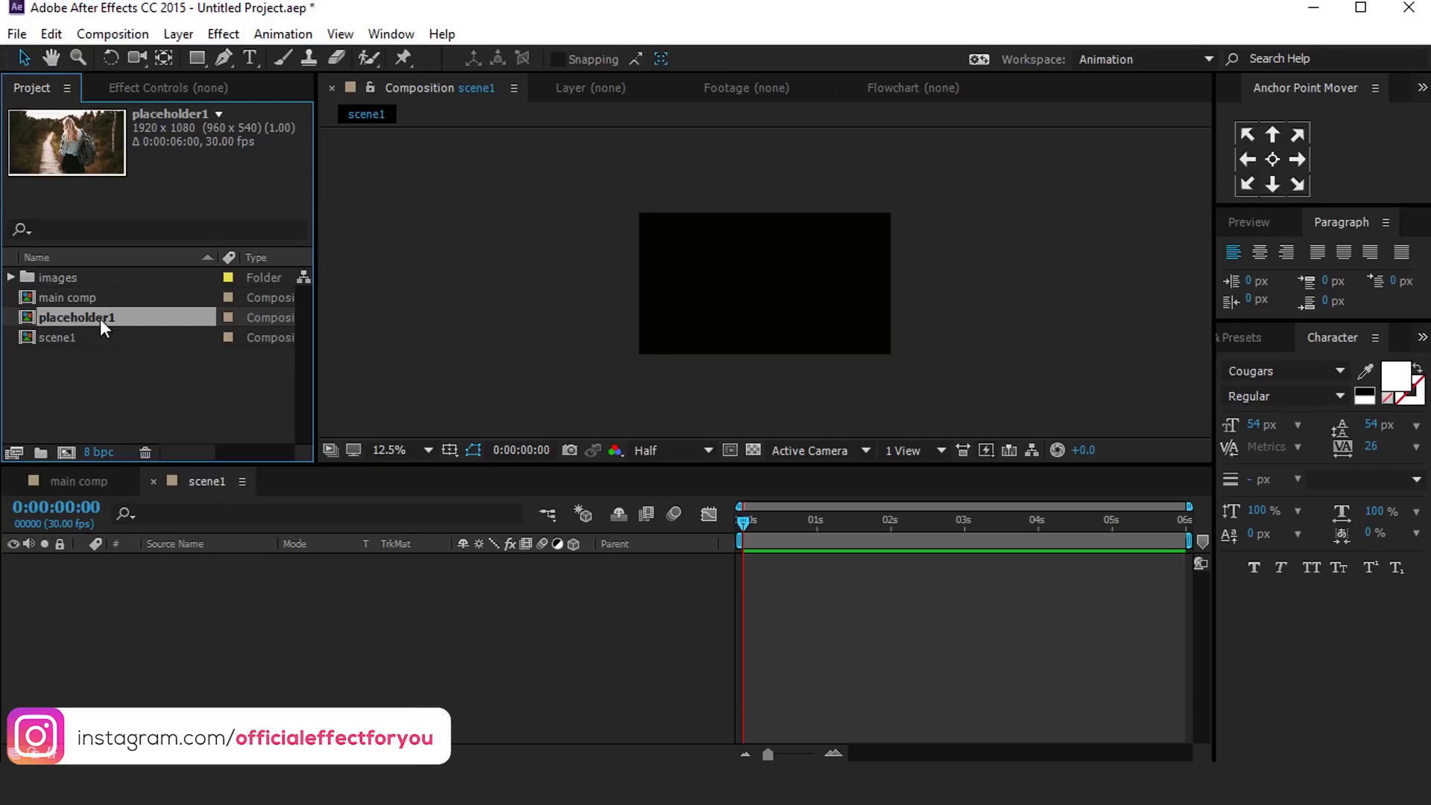
pyautogui.hotkey('ctrl', 'd')
pyautogui.hotkey('ctrl', 'd')
pyautogui.hotkey('ctrl', 'd')
pyautogui.hotkey('ctrl', 'd')
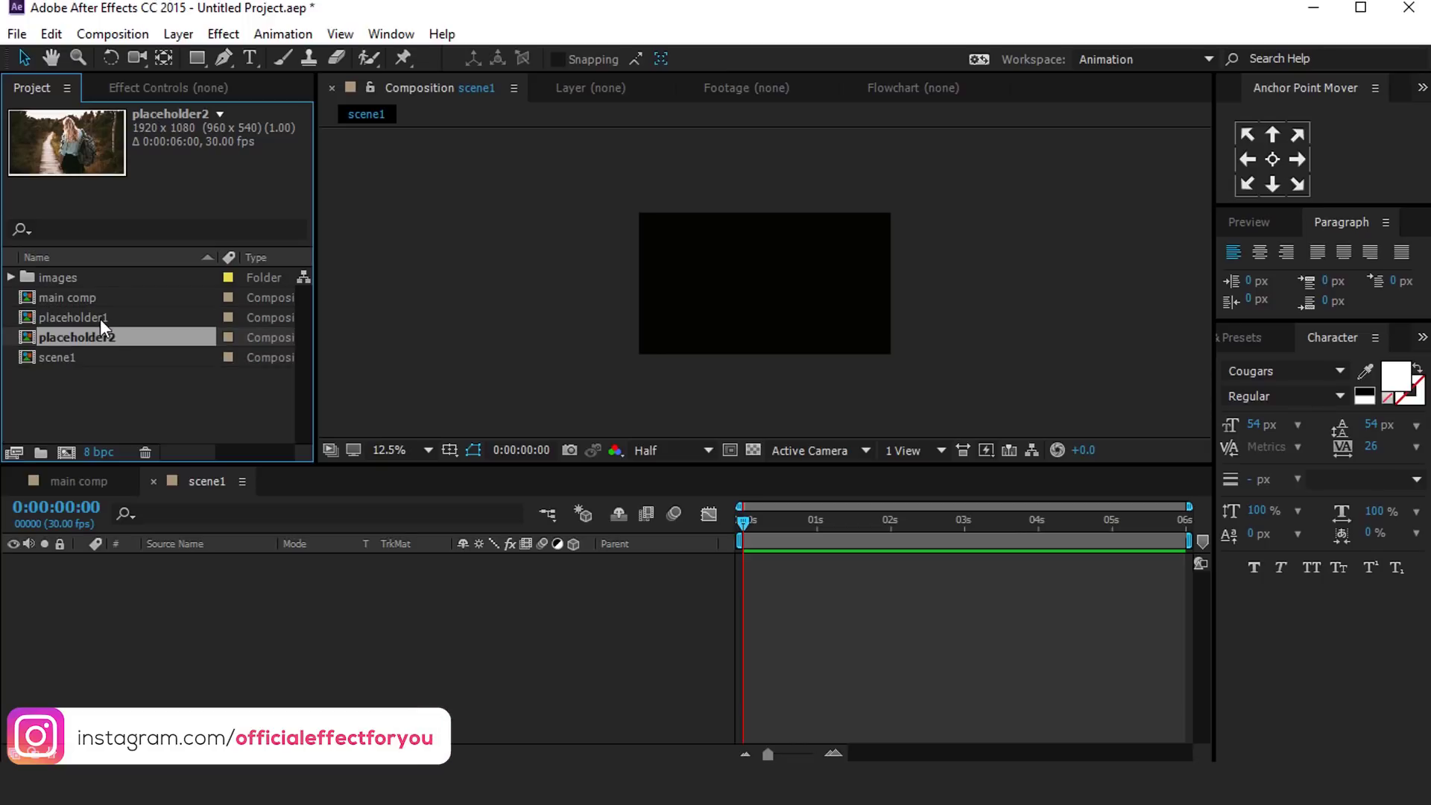
pyautogui.hotkey('ctrl', 'd')
pyautogui.hotkey('ctrl', 'd')
pyautogui.hotkey('ctrl', 'd')
pyautogui.hotkey('ctrl', 'd')
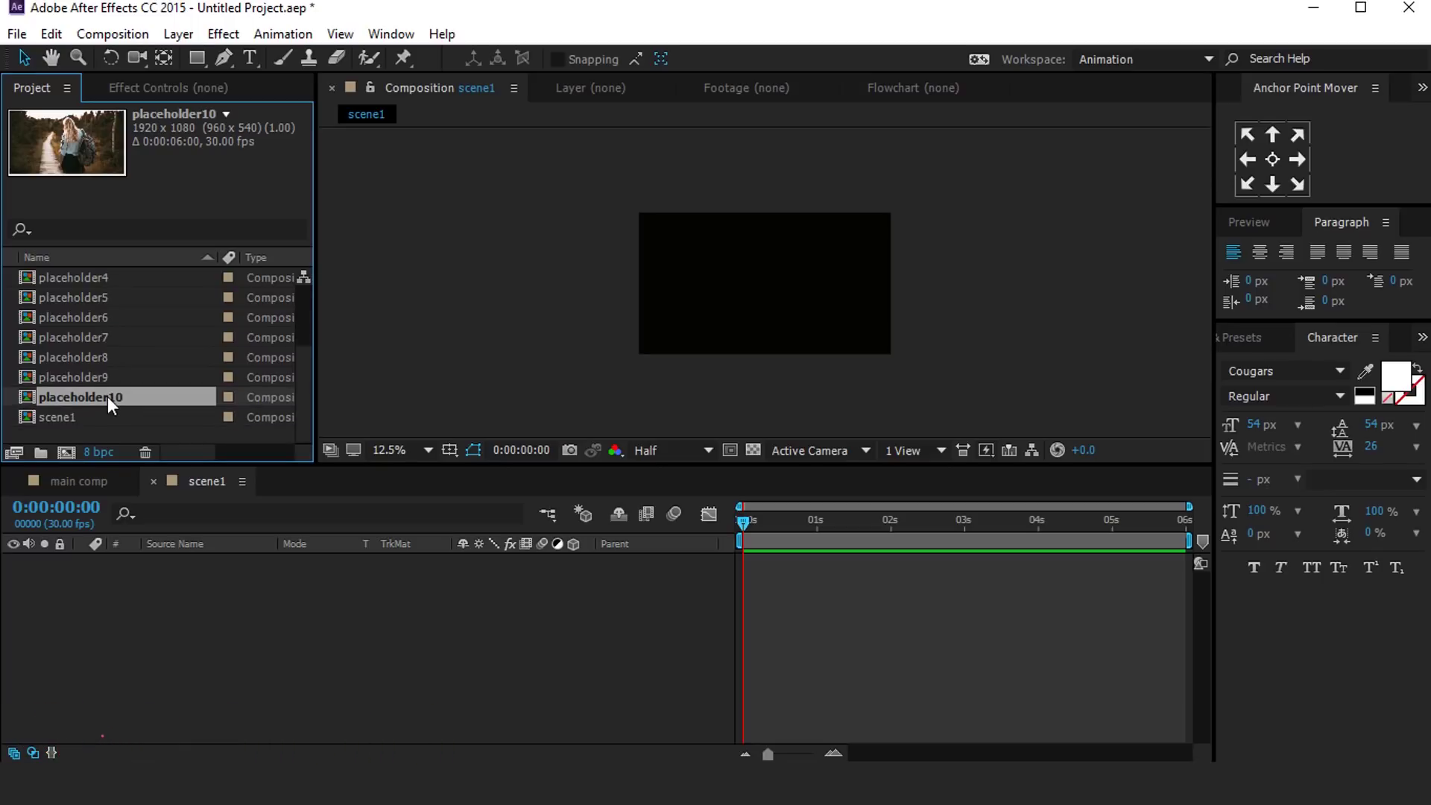
pyautogui.hotkey('ctrl', 'd')
# Step: Add the compositions placeholder1 through placeholder10 as layers in scene1, with placeholder1 on top
pyautogui.scroll(2, 97, 279)
pyautogui.keyDown('shift'); pyautogui.click(94, 278); pyautogui.keyUp('shift')
pyautogui.moveTo(94, 312); pyautogui.dragTo(224, 594)
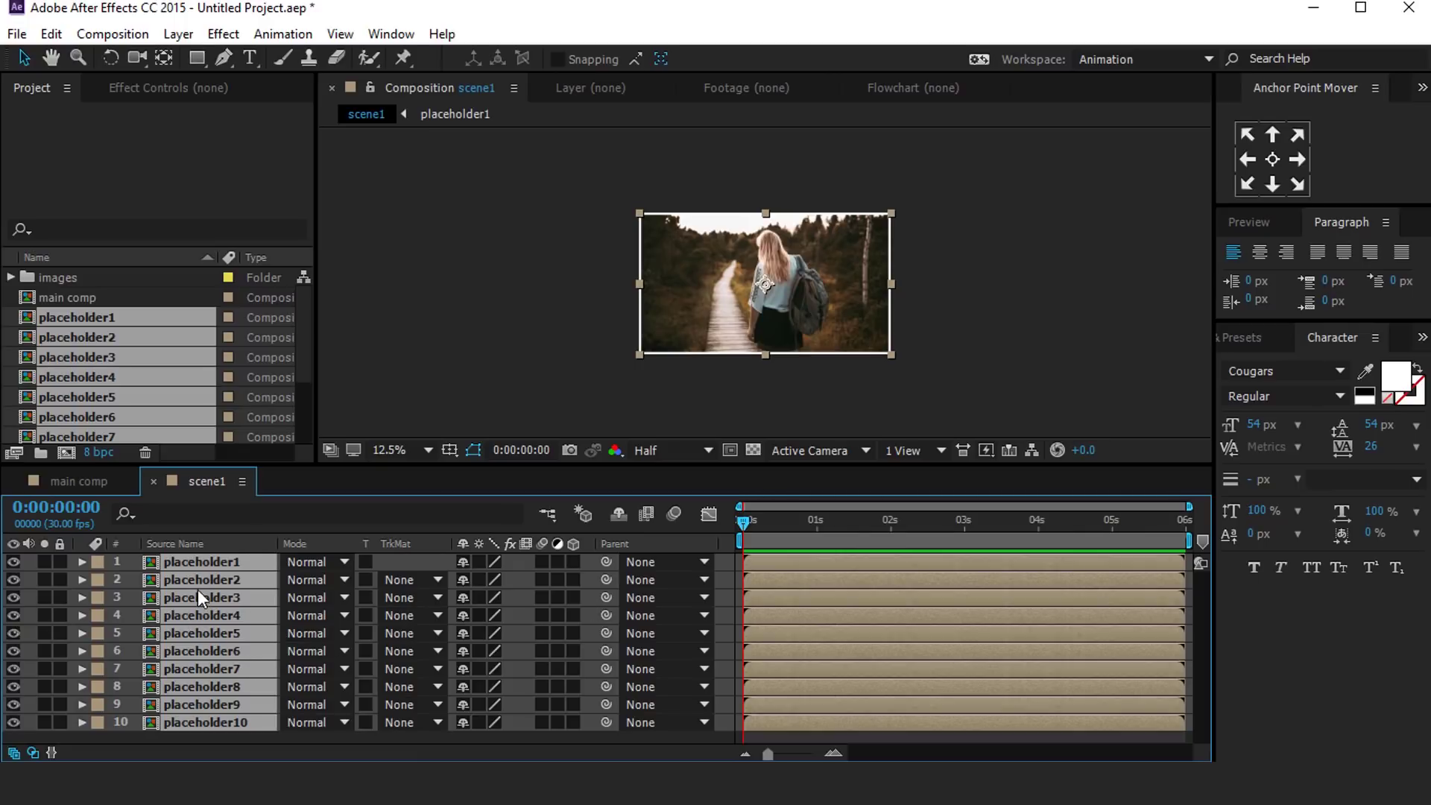
# Step: Scale all ten placeholder layers in scene1 to 50% and make them 3D layers
pyautogui.press('s')
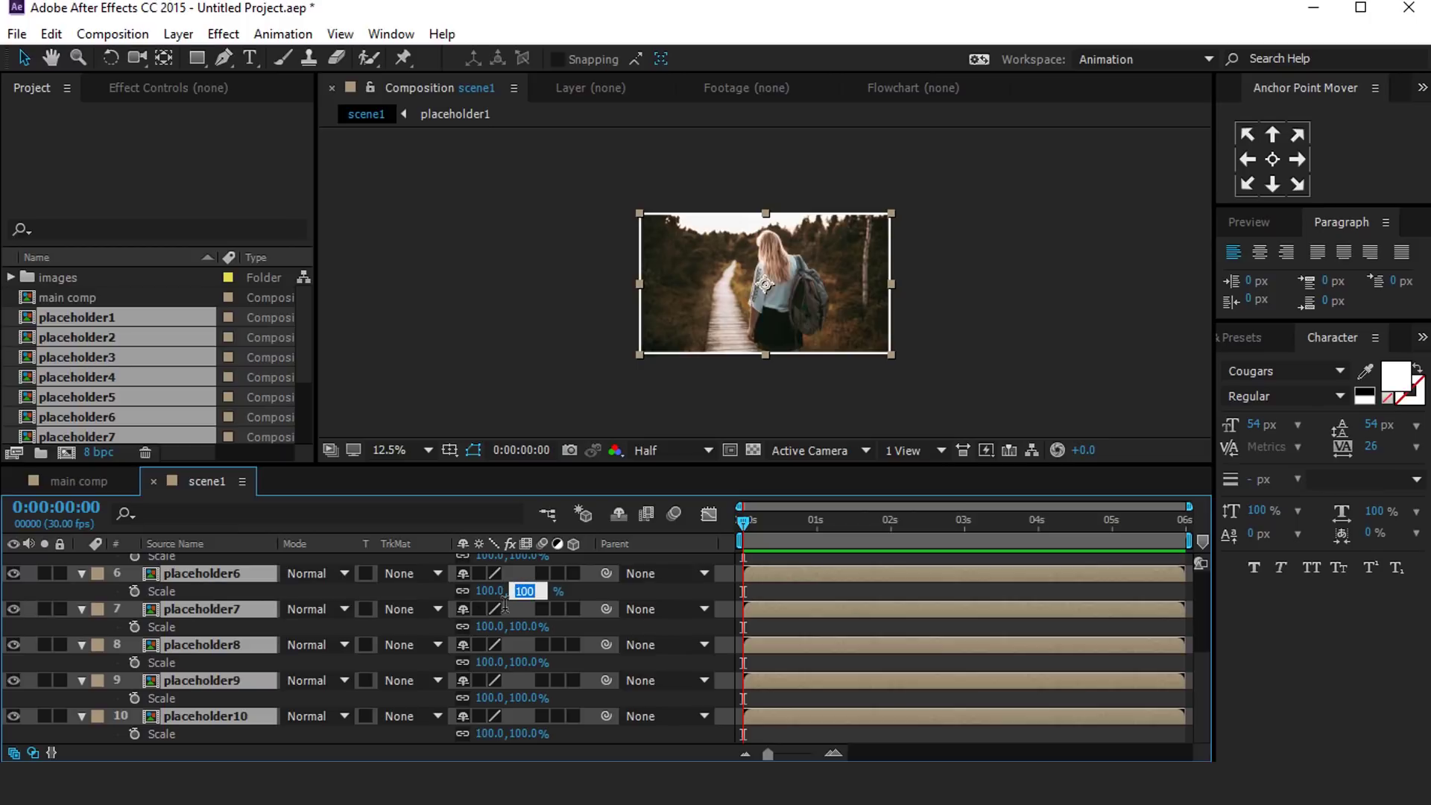
pyautogui.press('Return')
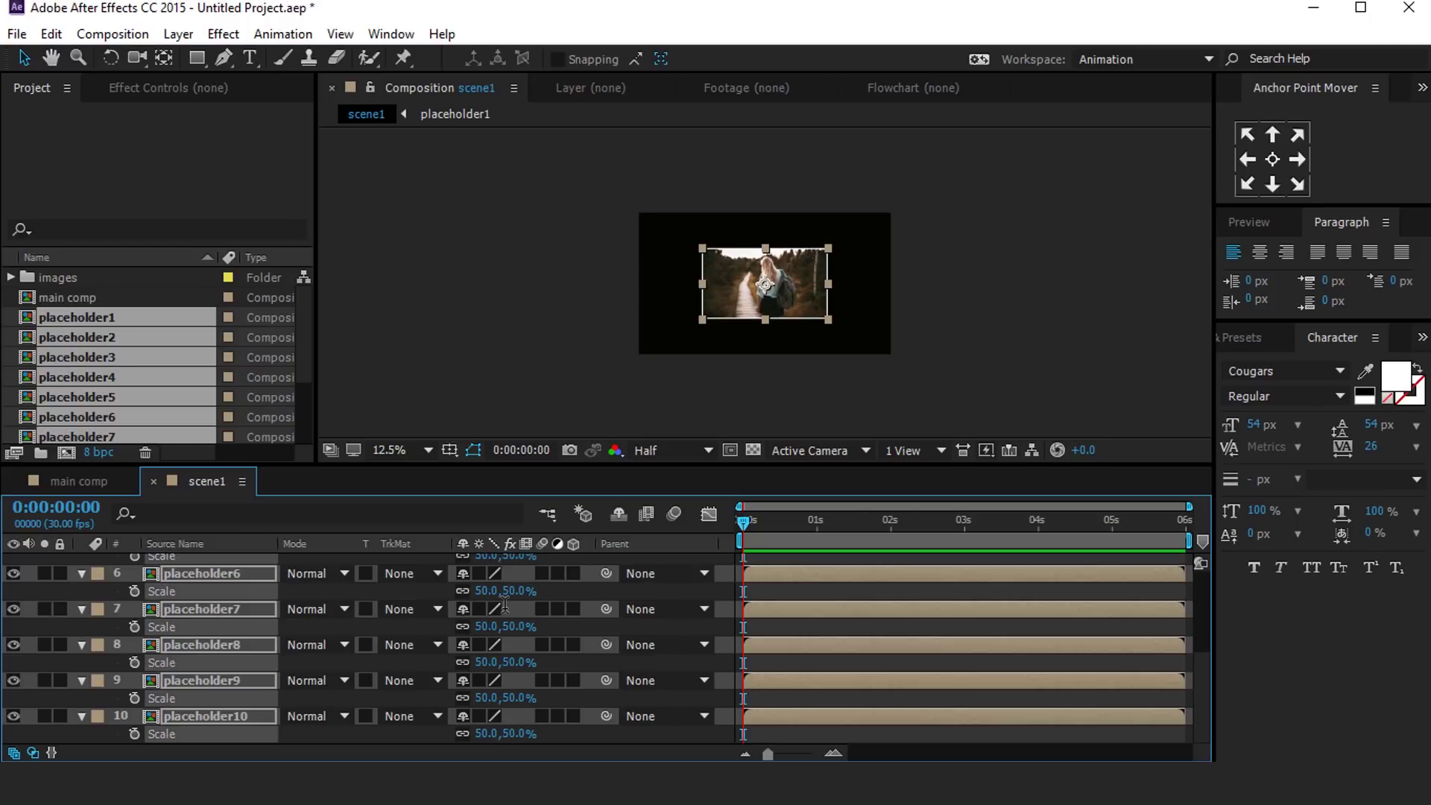
pyautogui.click(576, 574)
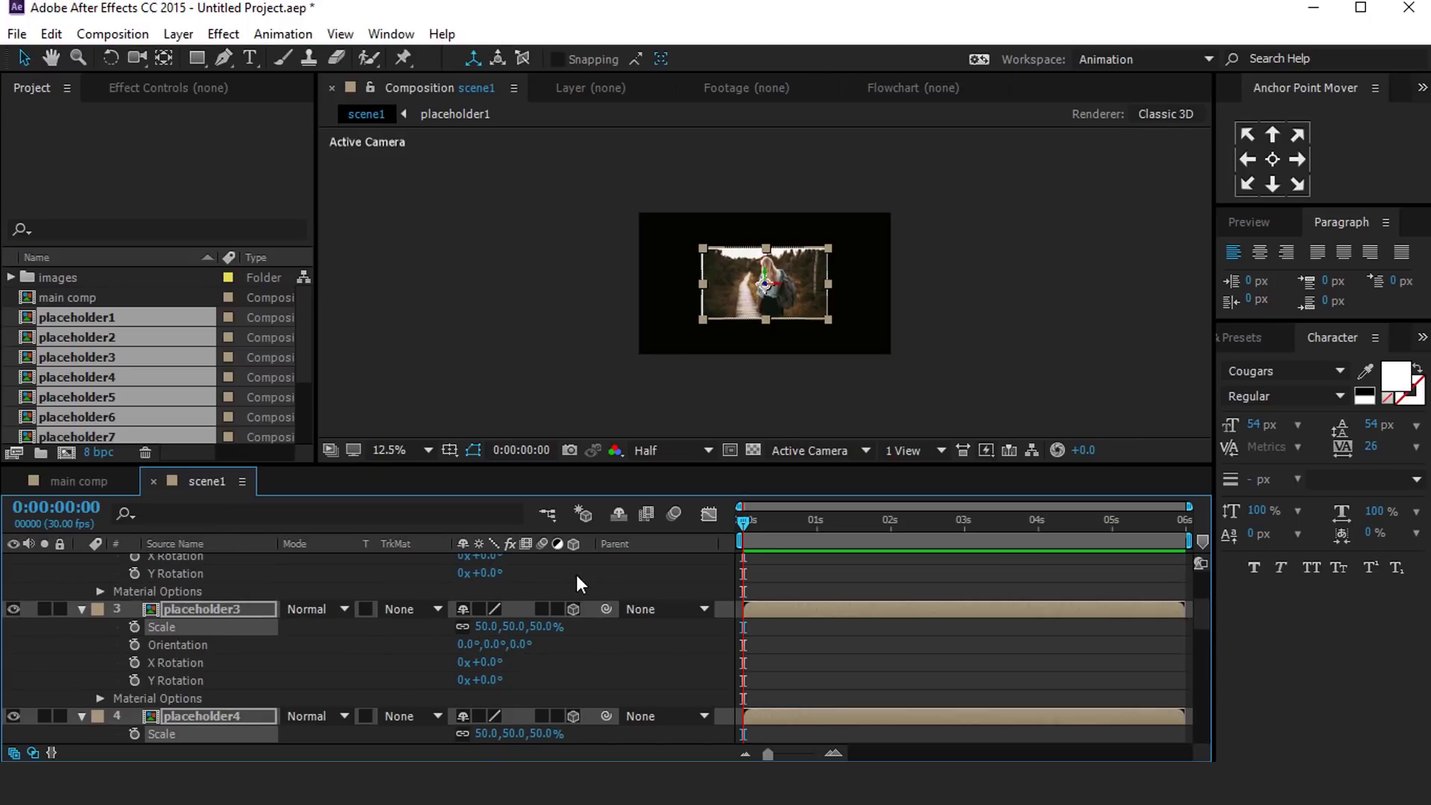
pyautogui.scroll(5, 29, 641)
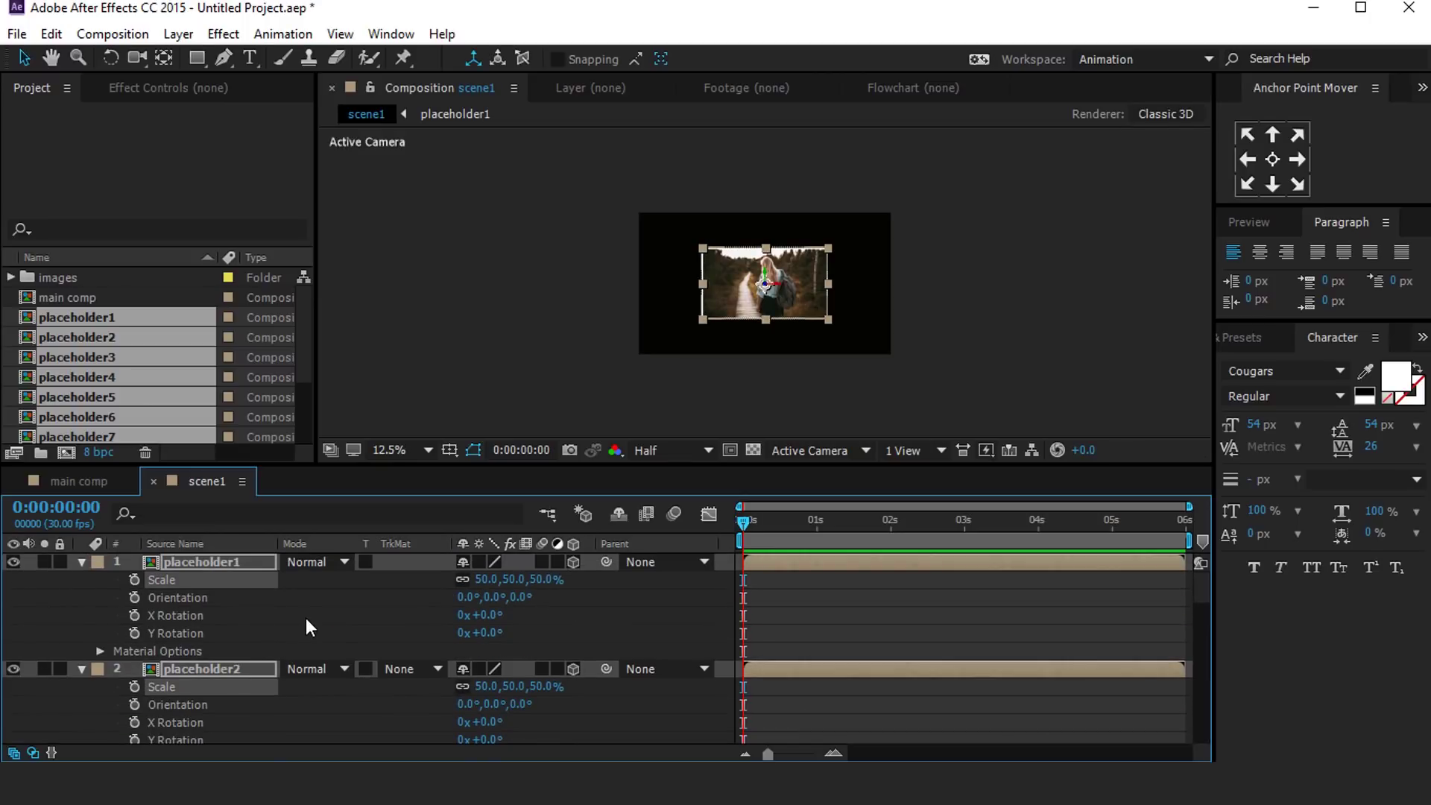
pyautogui.press('u')
pyautogui.click(1011, 415)
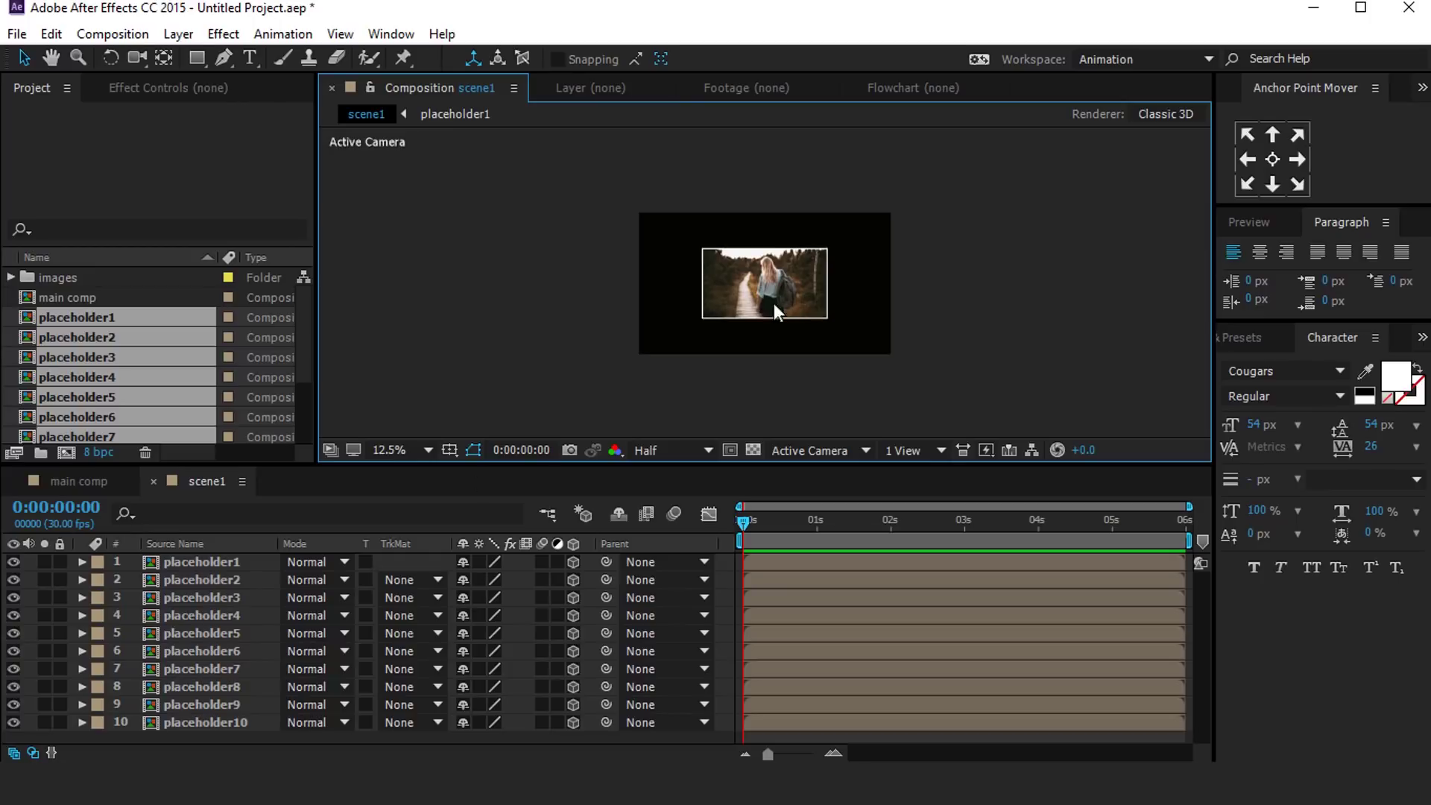
# Step: Open the placeholder2 composition and replace its 01.jpg layer with 02.jpg from the images folder
pyautogui.click(227, 580)
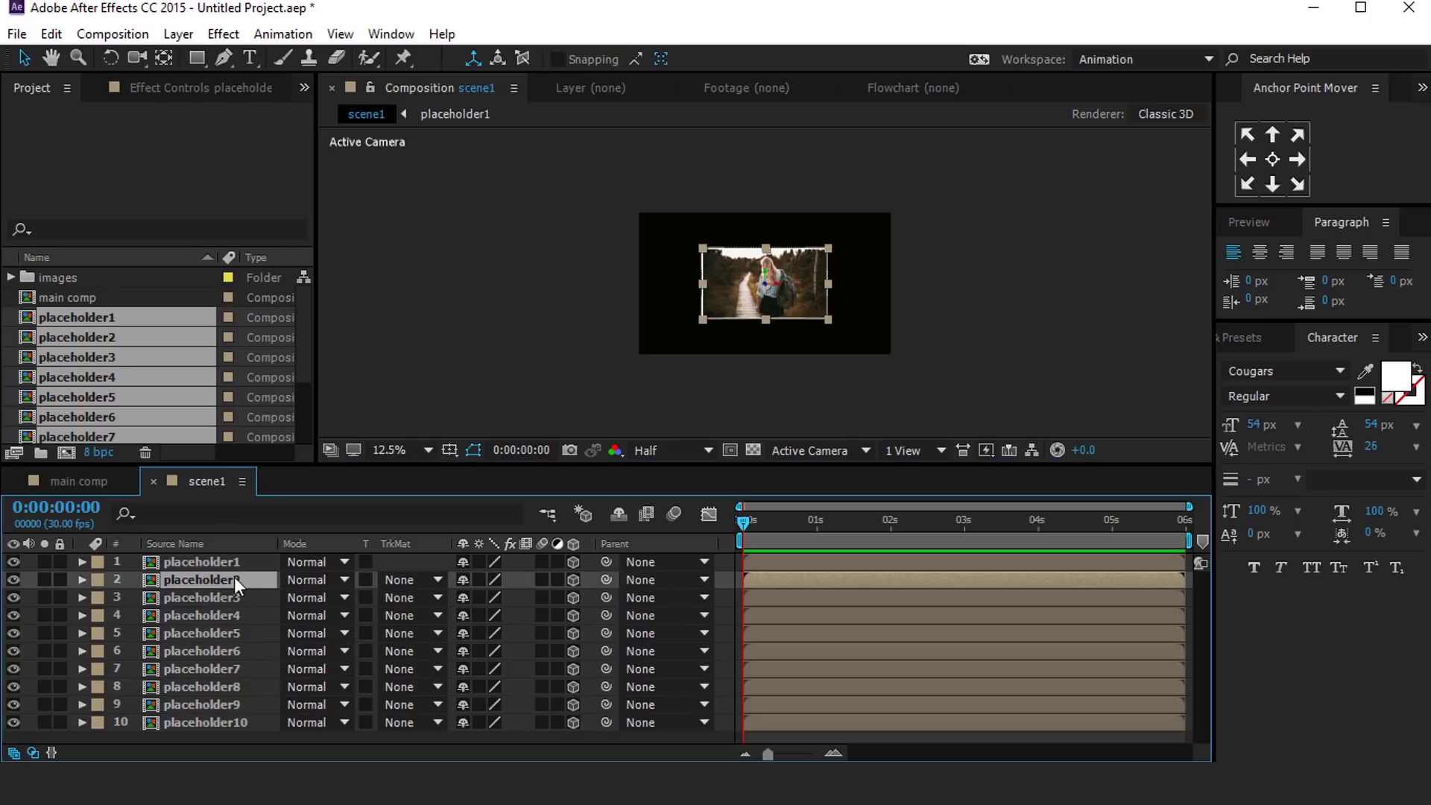
pyautogui.doubleClick(234, 579)
pyautogui.click(292, 581)
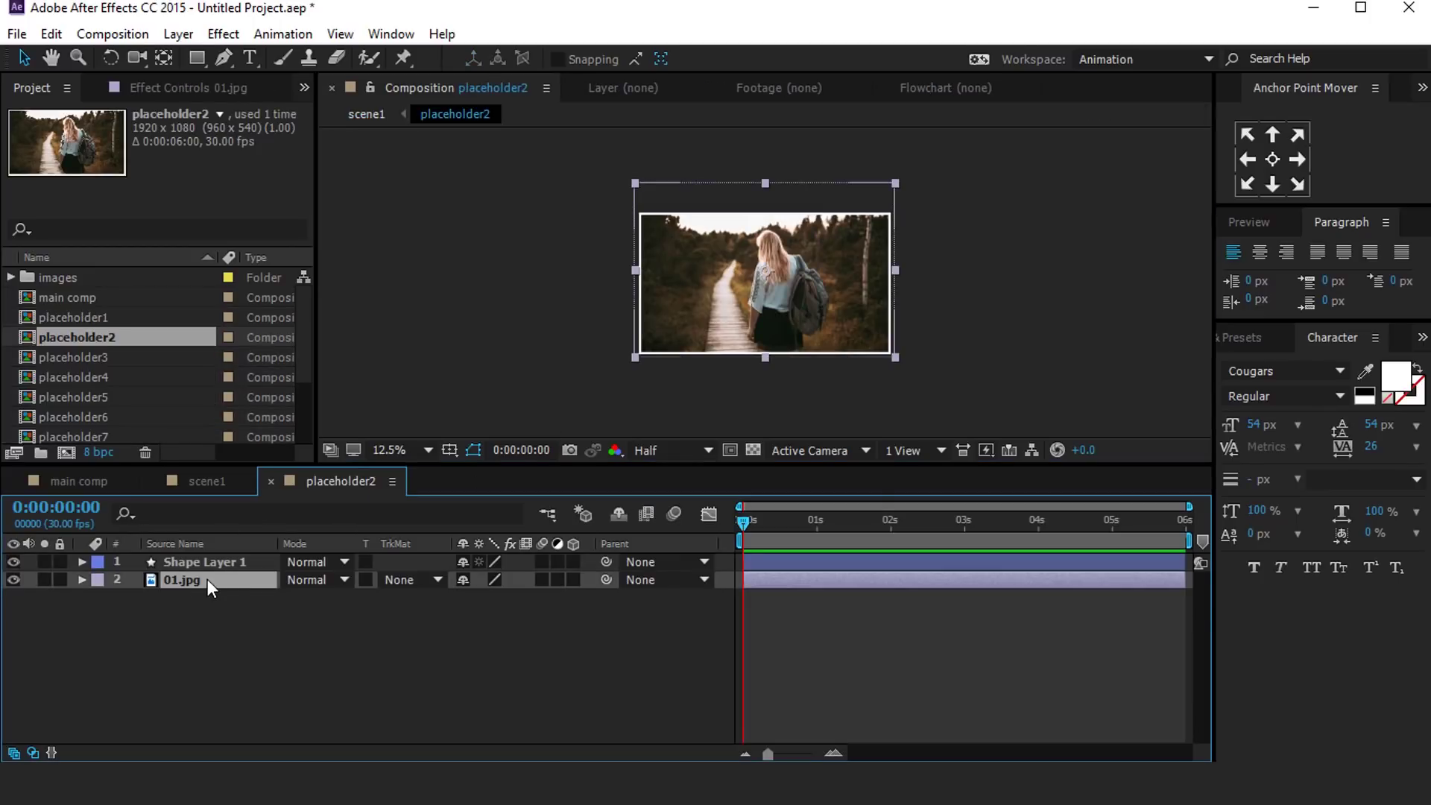
pyautogui.click(10, 277)
pyautogui.click(82, 318)
pyautogui.moveTo(82, 318); pyautogui.dragTo(186, 578)
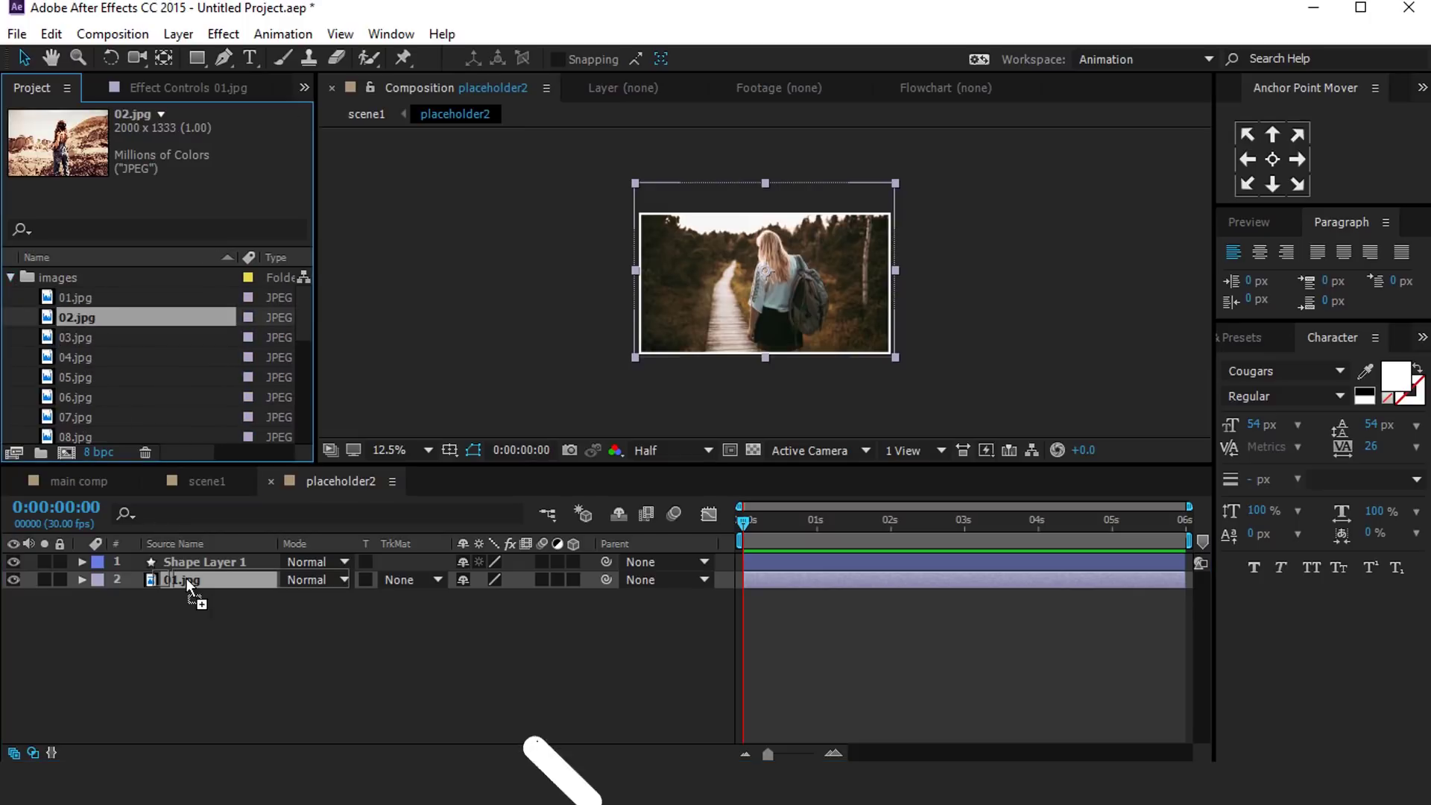
# Step: Close placeholder2, then replace the image inside the placeholder3 composition with 03.jpg and return to scene1
pyautogui.click(271, 481)
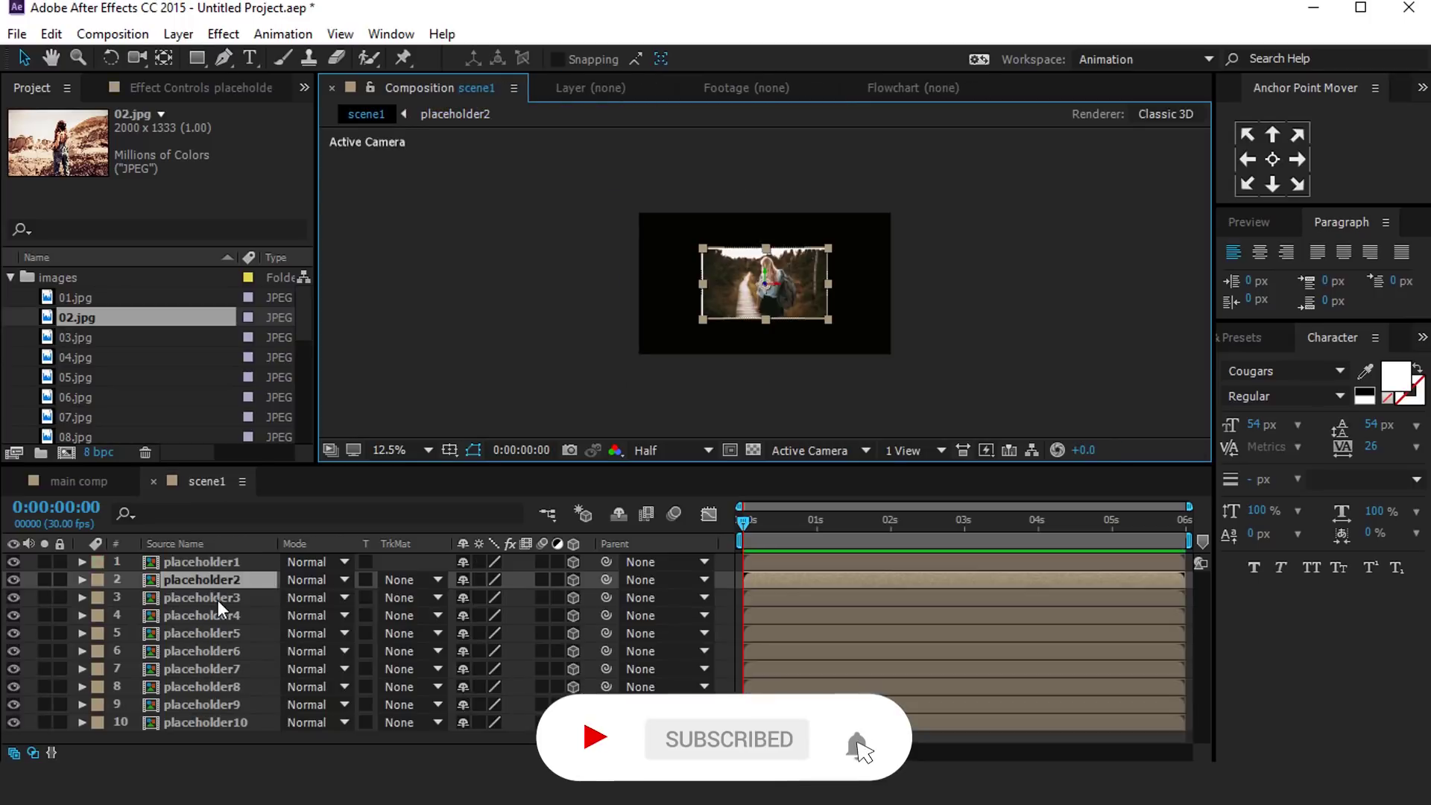
pyautogui.doubleClick(218, 601)
pyautogui.click(88, 334)
pyautogui.moveTo(88, 334); pyautogui.dragTo(195, 580)
pyautogui.click(271, 481)
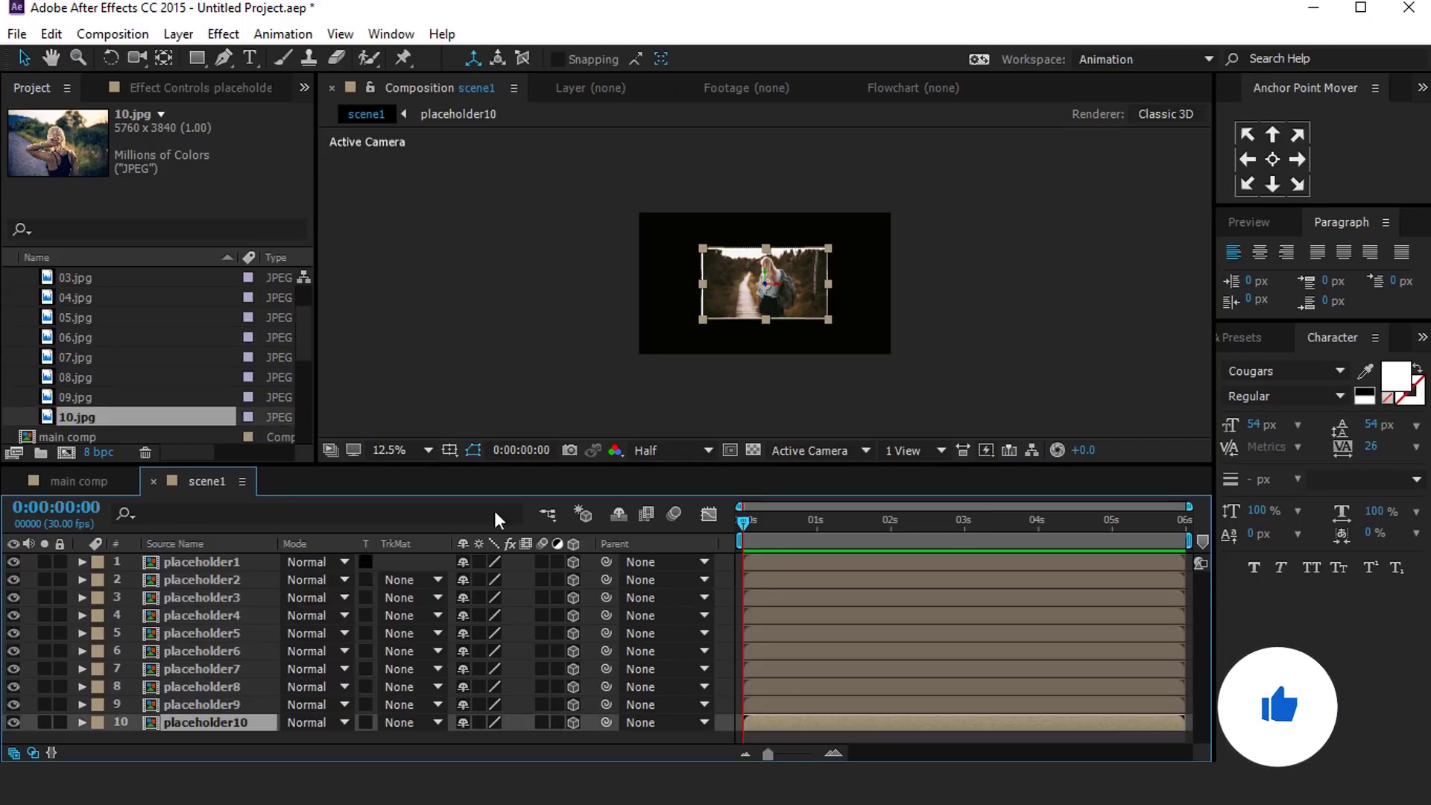
pyautogui.click(1009, 354)
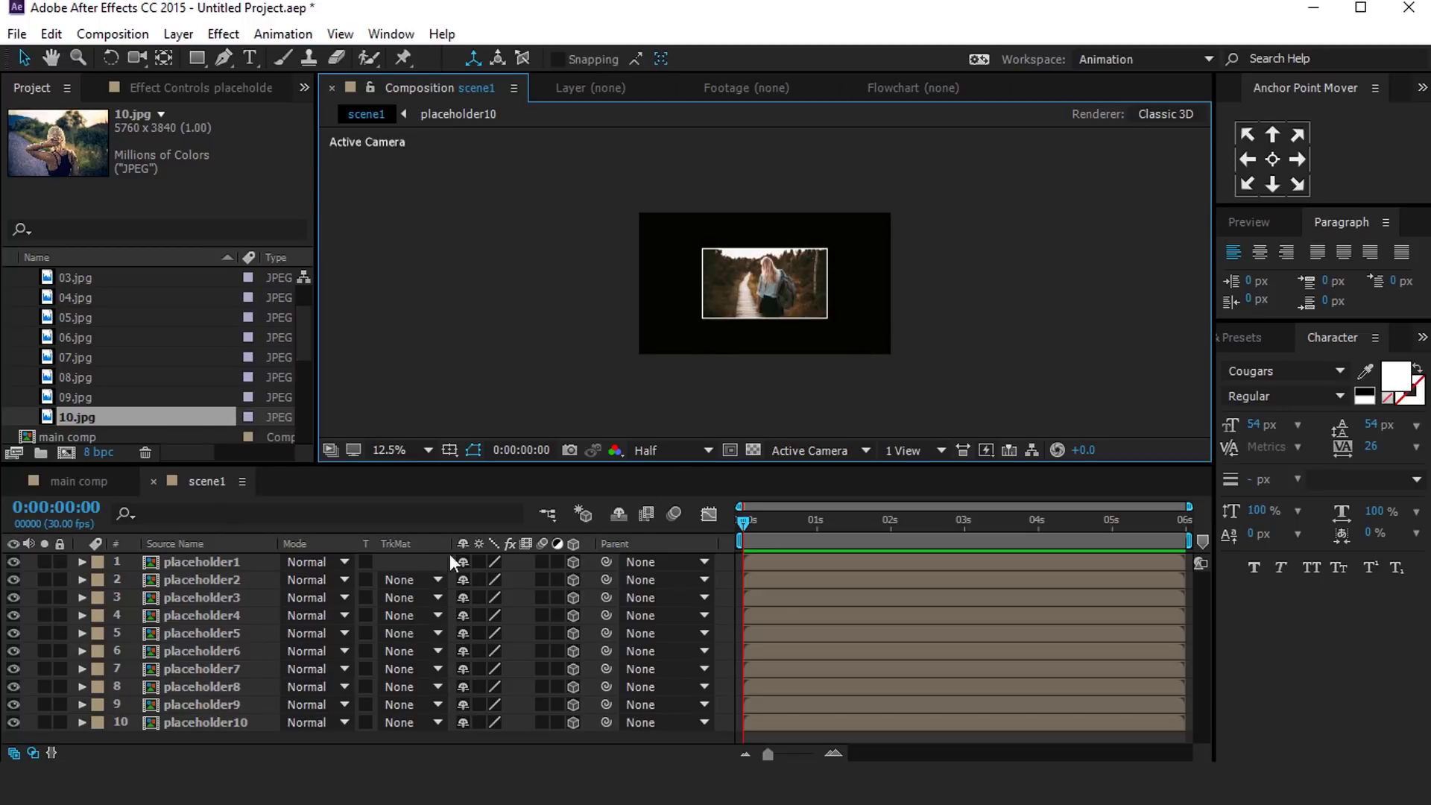
# Step: Hide the placeholder1 layer in scene1 and spread the stacked placeholder photos outward from the centre across the frame
pyautogui.click(213, 578)
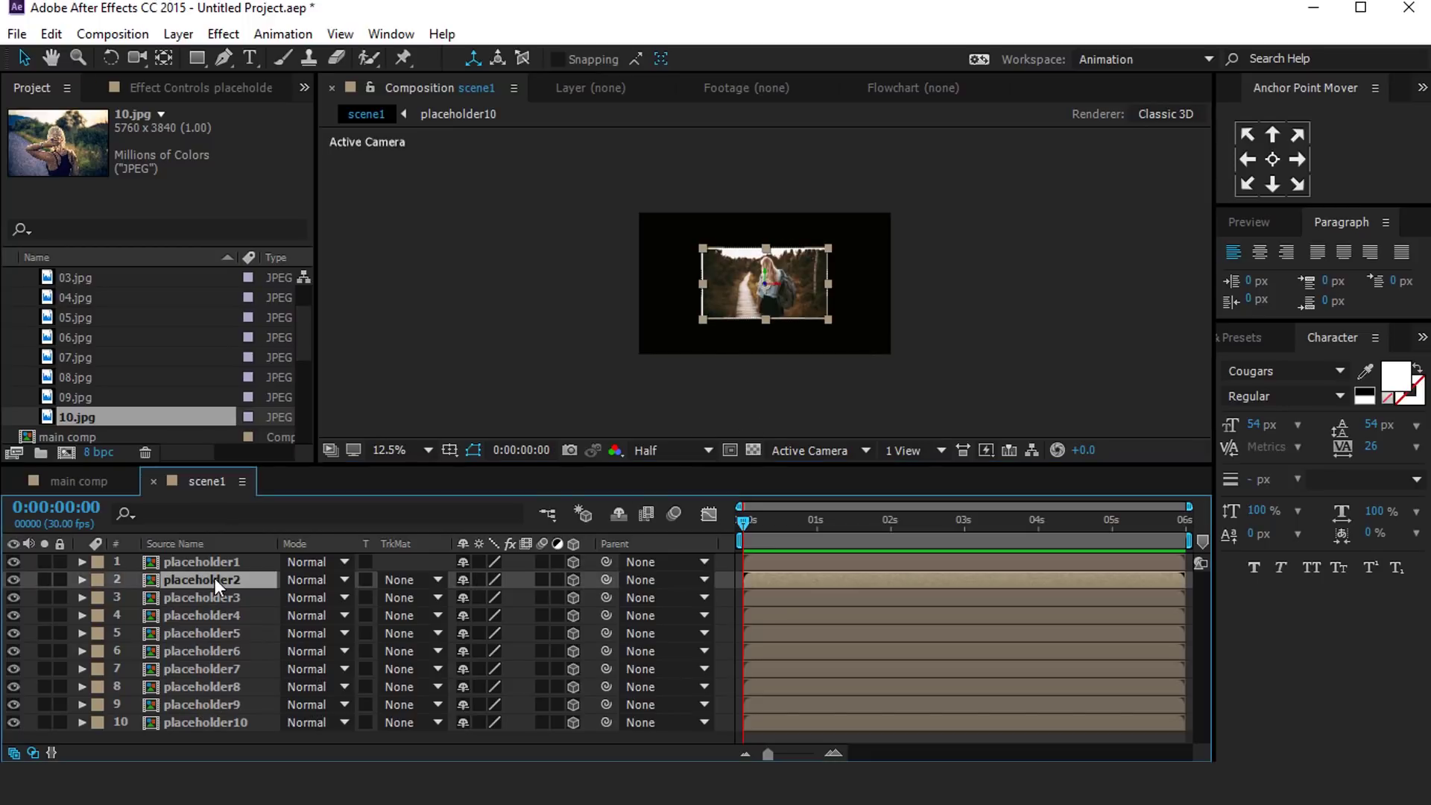
pyautogui.click(115, 563)
pyautogui.click(14, 561)
pyautogui.click(166, 581)
pyautogui.moveTo(806, 300); pyautogui.dragTo(747, 258)
pyautogui.moveTo(793, 294); pyautogui.dragTo(874, 300)
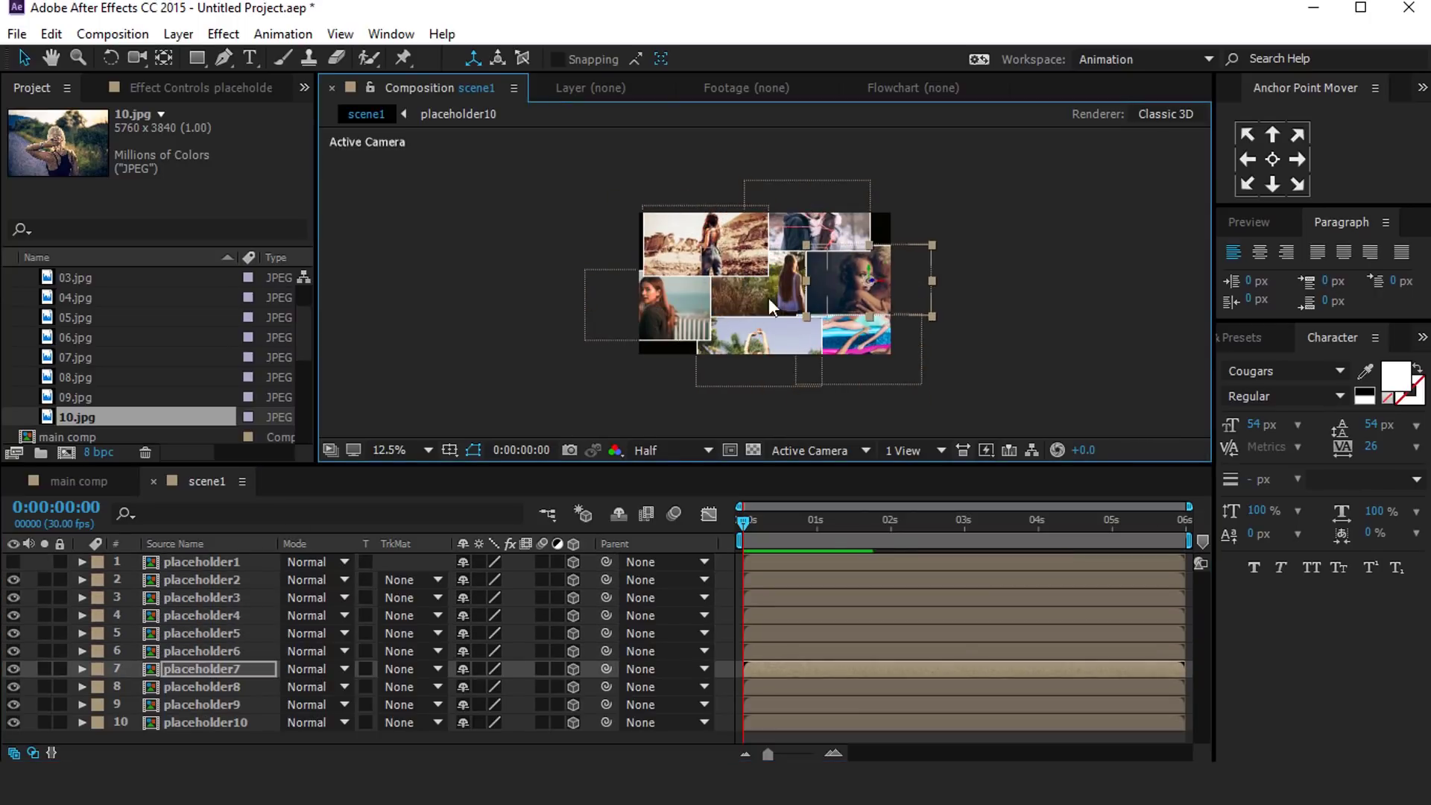
pyautogui.moveTo(674, 304); pyautogui.dragTo(644, 297)
pyautogui.moveTo(745, 296); pyautogui.dragTo(674, 339)
pyautogui.moveTo(898, 293); pyautogui.dragTo(945, 290)
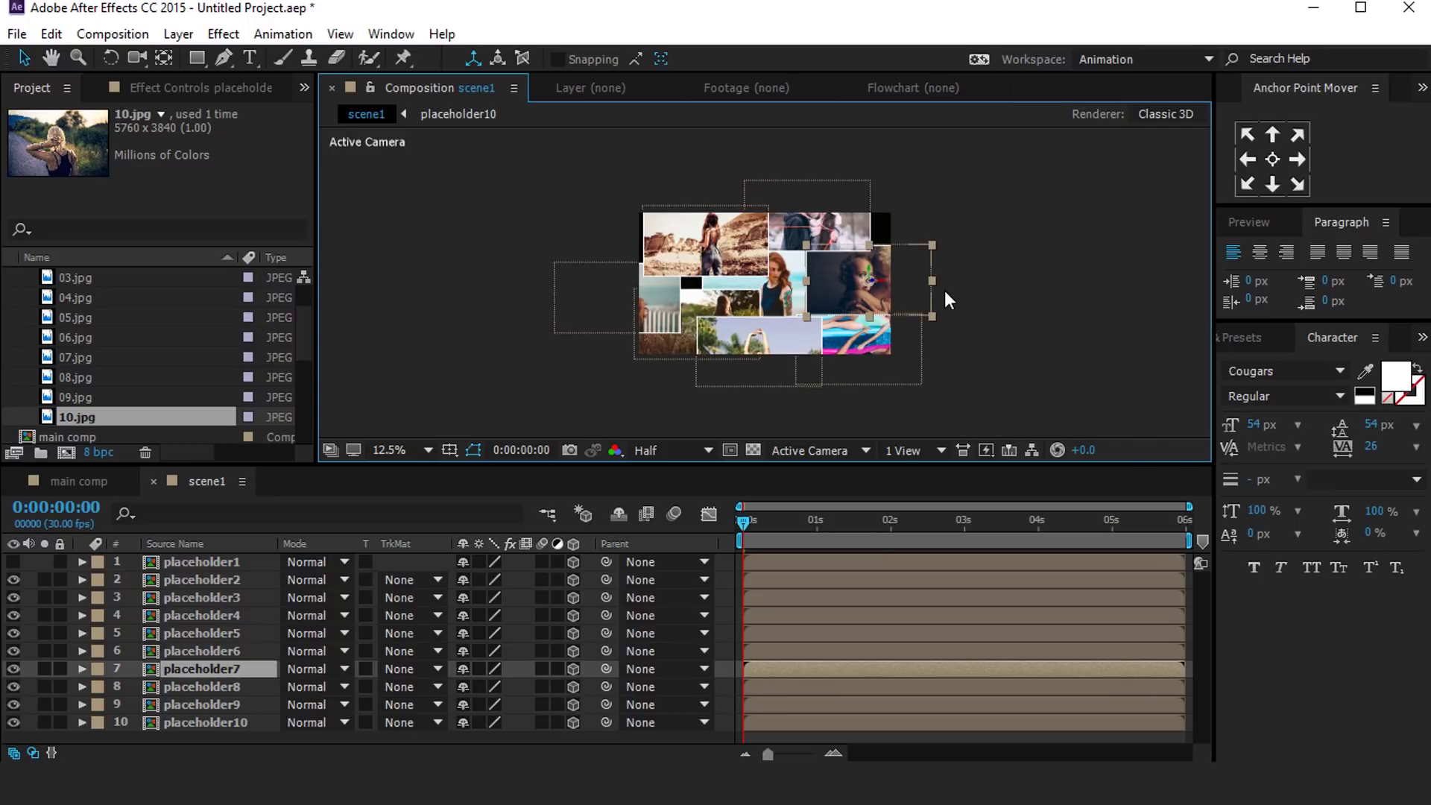
# Step: Move one central photo to the frame's upper-right corner and placeholder2 farther into the upper-left corner
pyautogui.scroll(1, 900, 283)
pyautogui.click(786, 283)
pyautogui.scroll(-1, 786, 283)
pyautogui.moveTo(786, 283); pyautogui.dragTo(919, 210)
pyautogui.moveTo(695, 245); pyautogui.dragTo(676, 216)
pyautogui.click(775, 220)
pyautogui.click(220, 580)
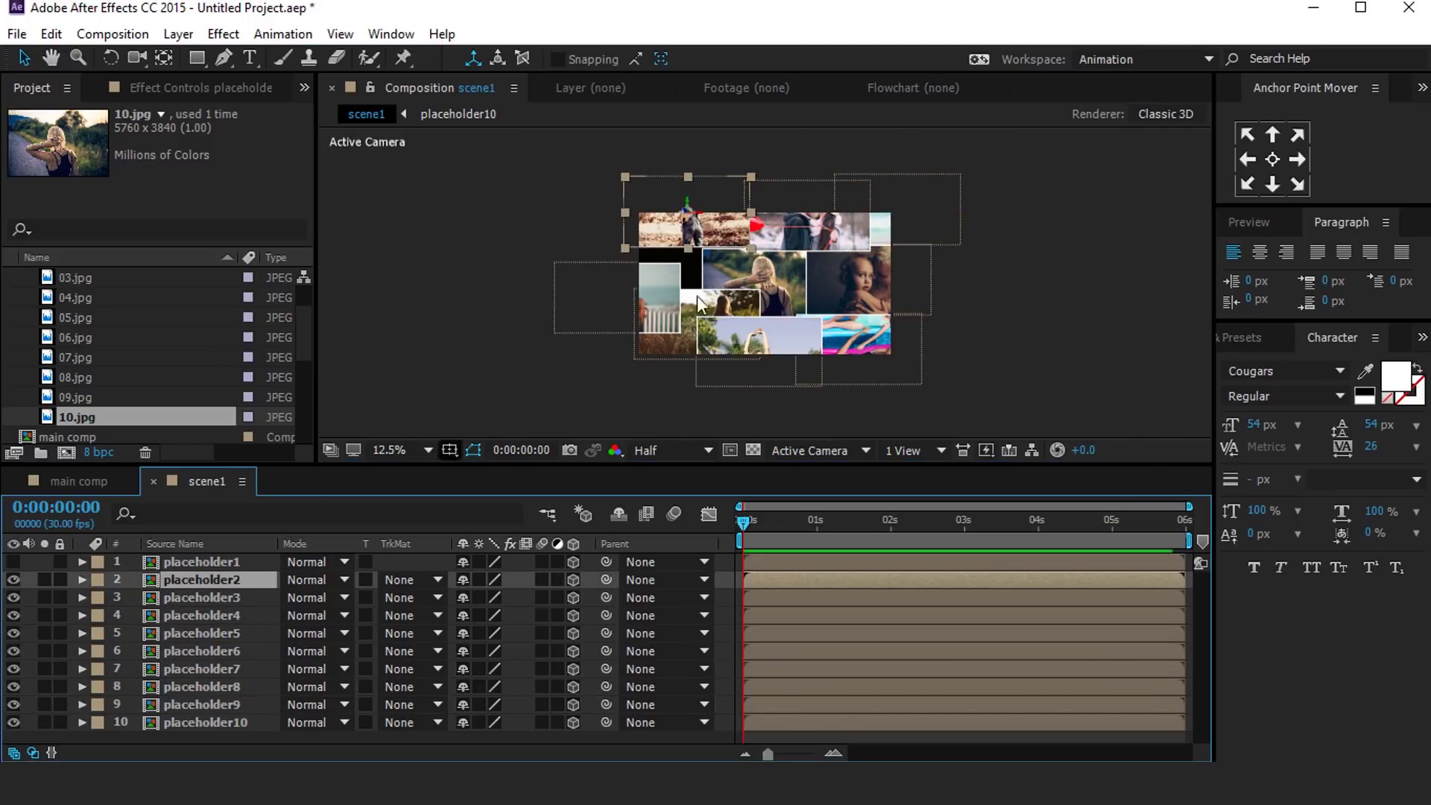
# Step: Rotate the placeholder photos around the frame by different angles with the Rotation tool to form a scattered collage
pyautogui.press('w')
pyautogui.moveTo(749, 246); pyautogui.dragTo(757, 224)
pyautogui.click(659, 306)
pyautogui.moveTo(680, 332); pyautogui.dragTo(691, 309)
pyautogui.click(906, 220)
pyautogui.moveTo(960, 244); pyautogui.dragTo(947, 262)
pyautogui.click(886, 287)
pyautogui.moveTo(931, 315); pyautogui.dragTo(922, 327)
pyautogui.click(913, 376)
pyautogui.moveTo(924, 389); pyautogui.dragTo(916, 403)
pyautogui.click(799, 356)
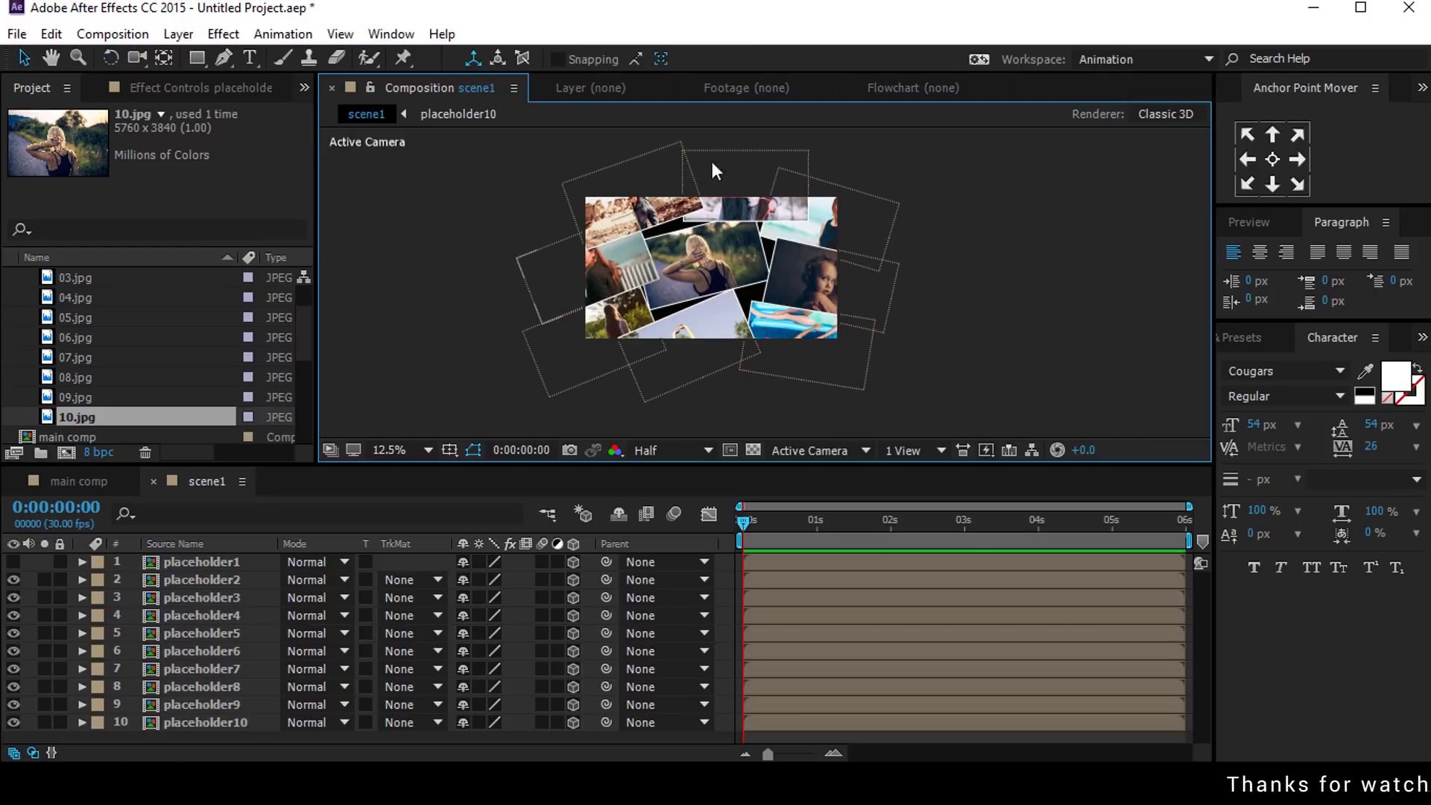
# Step: Create a white 1920 x 1080 solid named bg and place it beneath all placeholder layers in scene1
pyautogui.rightClick(377, 262)
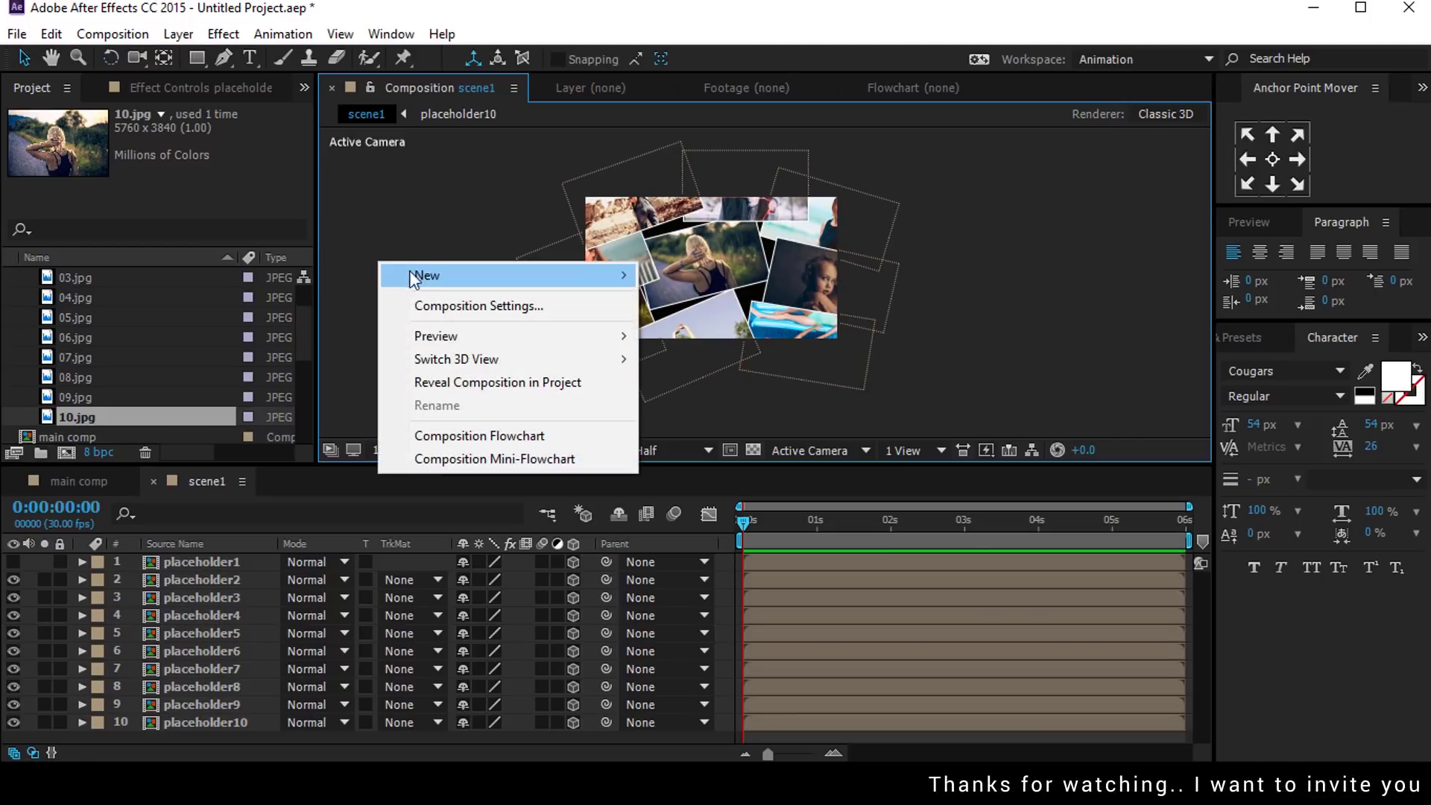
pyautogui.moveTo(415, 274)
pyautogui.click(695, 331)
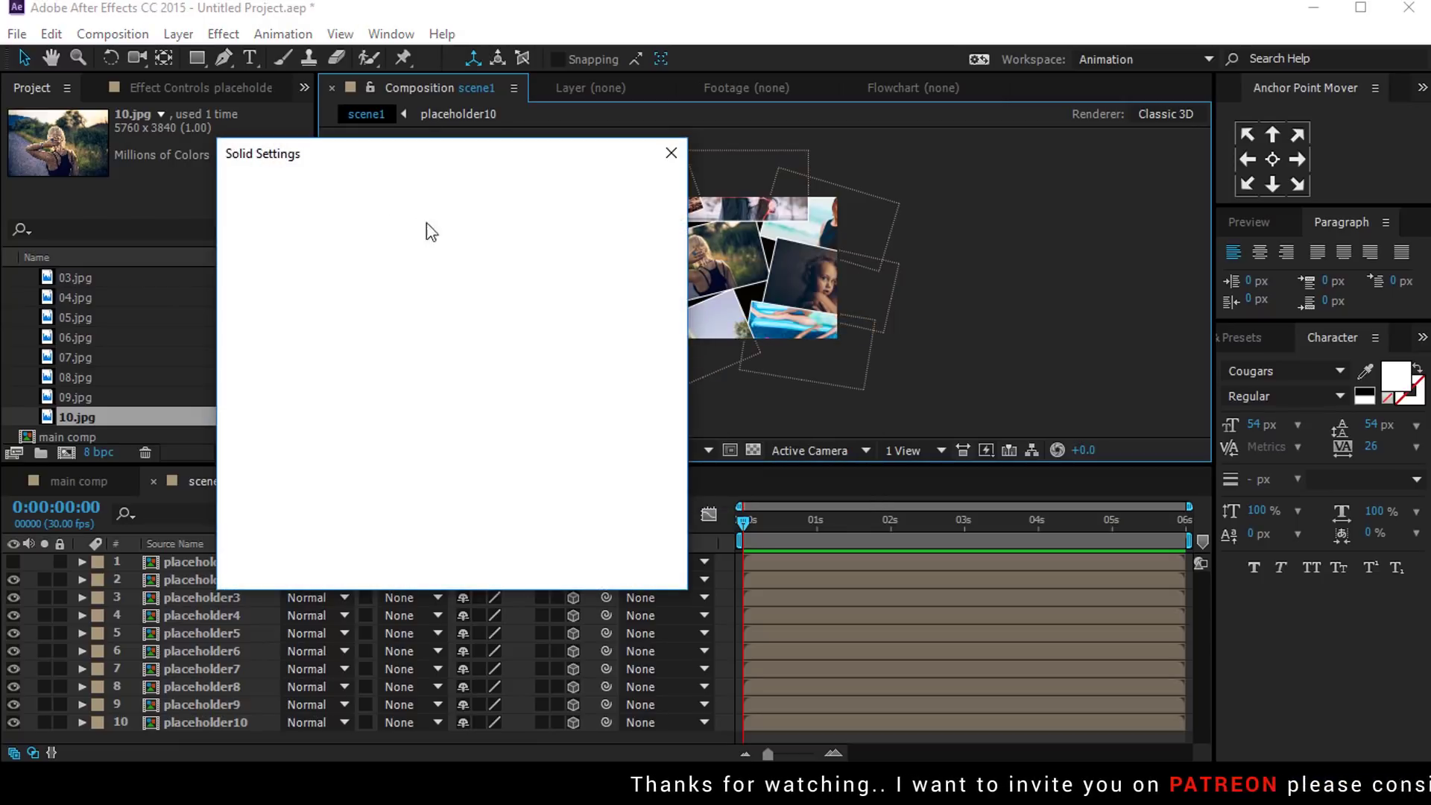
pyautogui.write('bg')
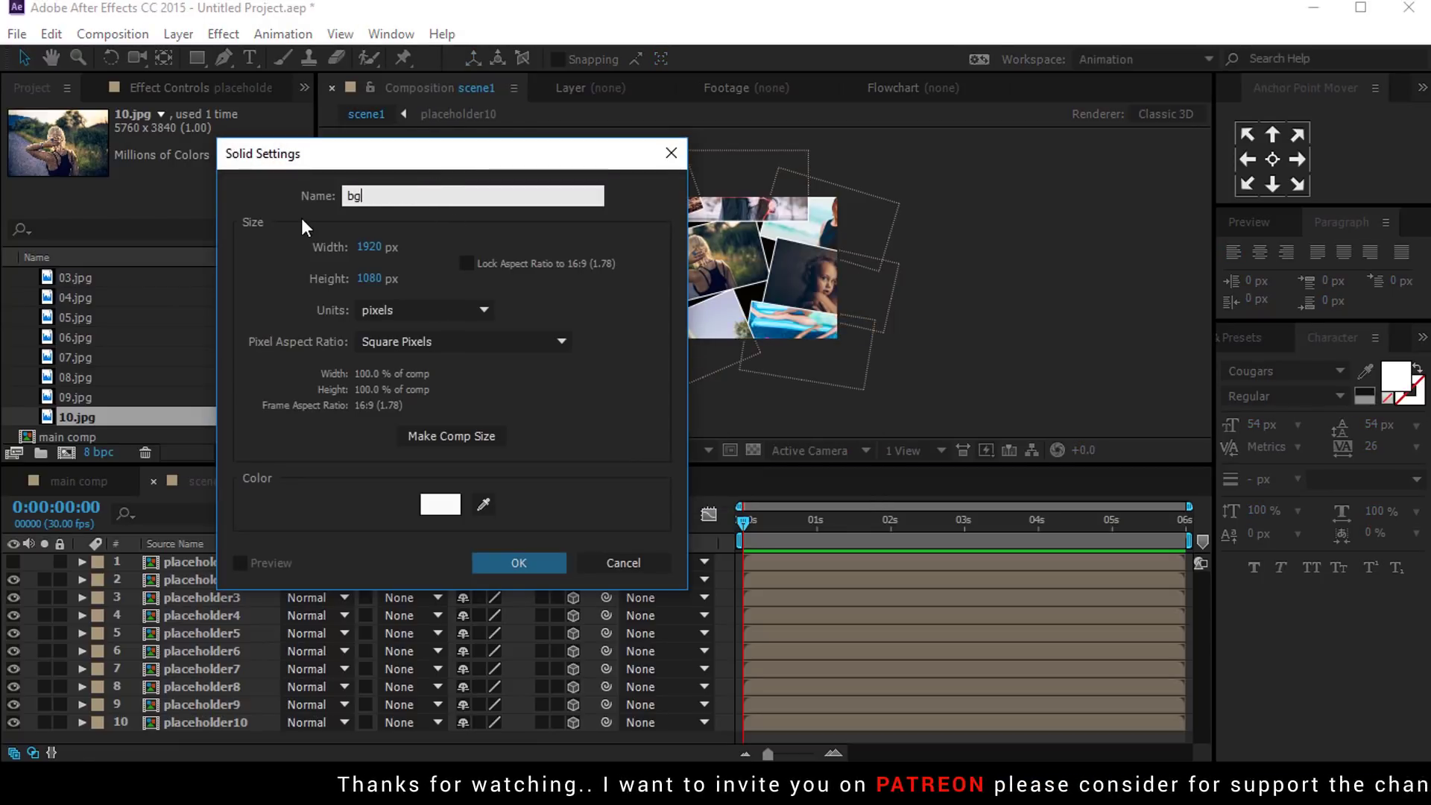
pyautogui.press('Return')
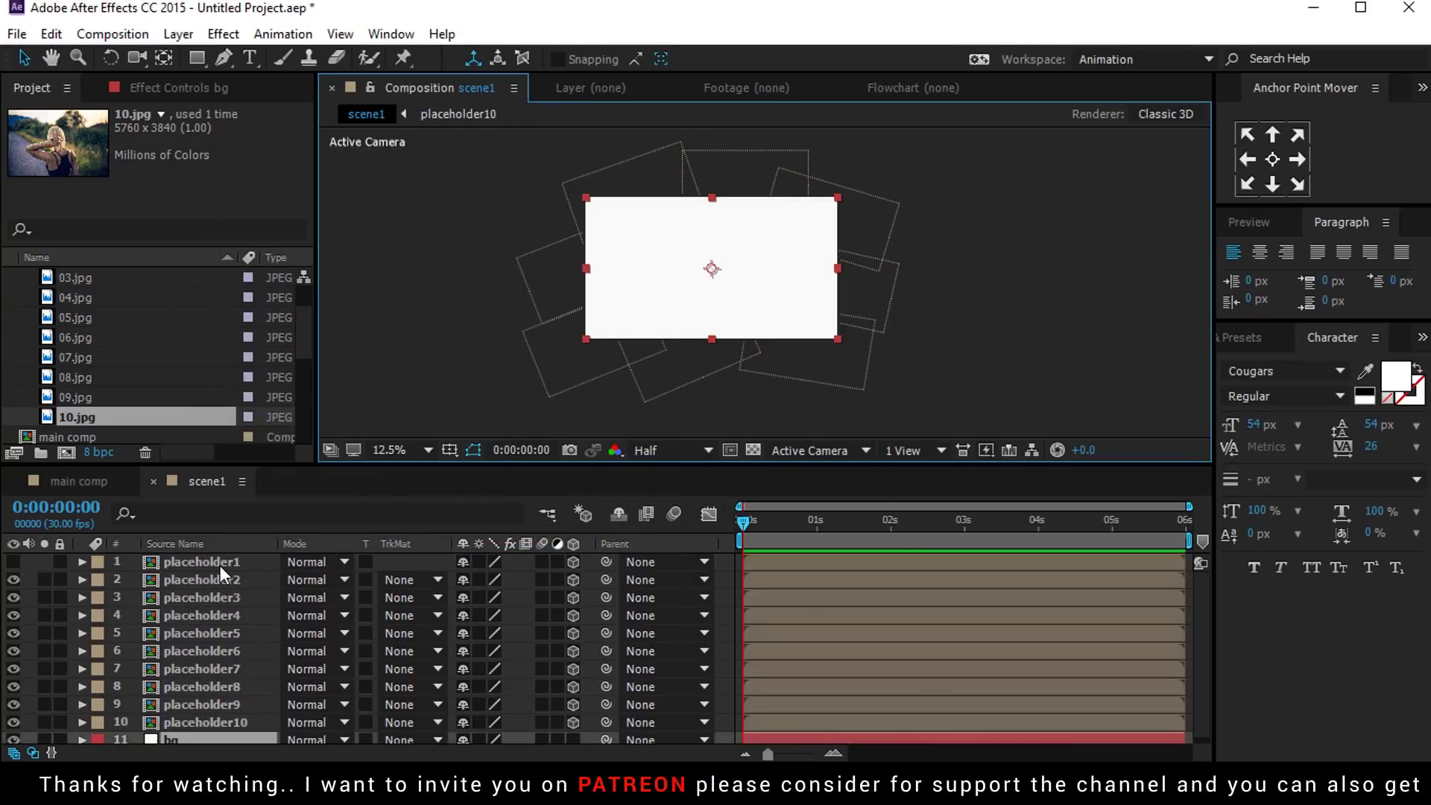
pyautogui.moveTo(221, 565); pyautogui.dragTo(190, 730)
# Step: Apply the Gradient Ramp effect to the bg layer with a light blue start colour
pyautogui.hotkey('ctrl', 'space')
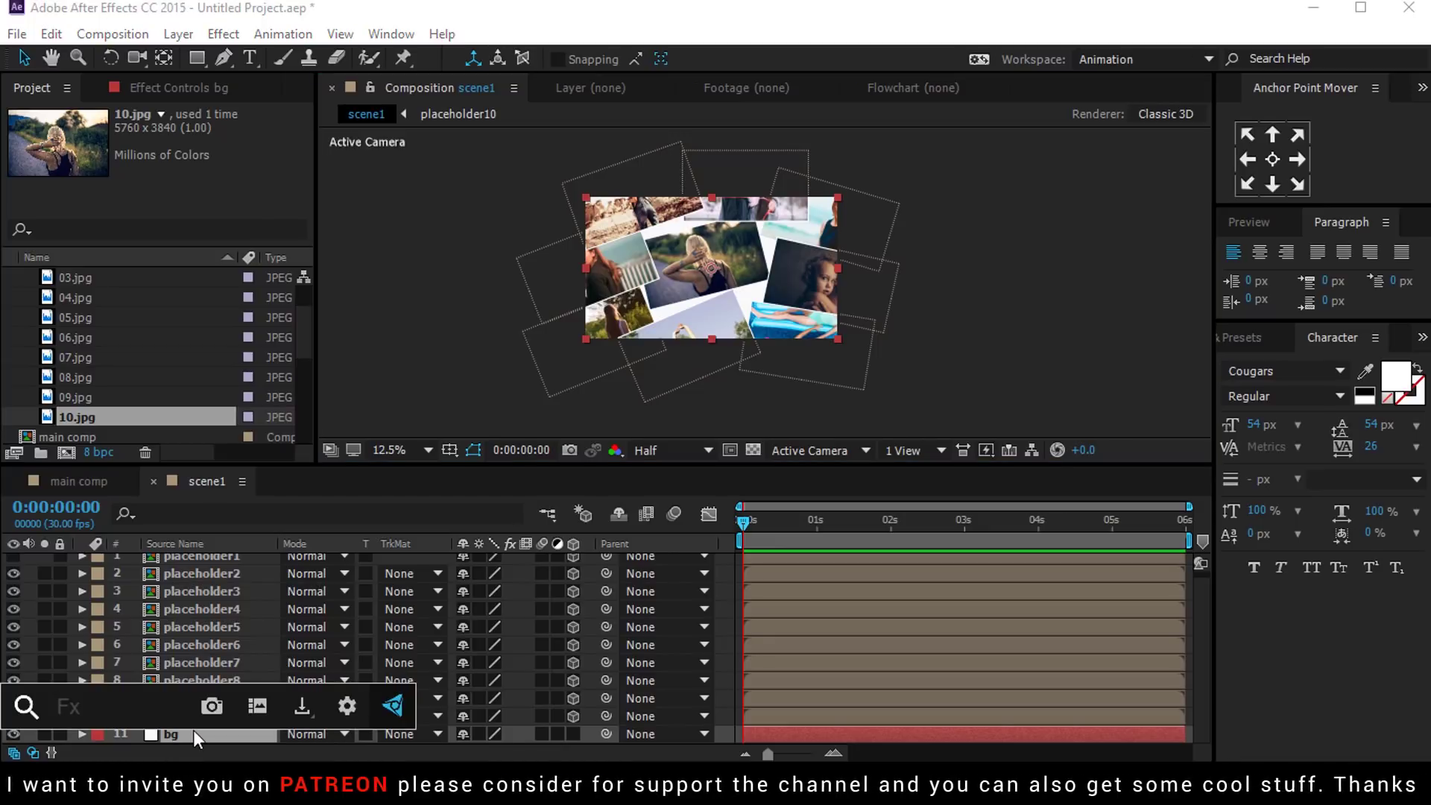
pyautogui.write('ramp')
pyautogui.press('Return')
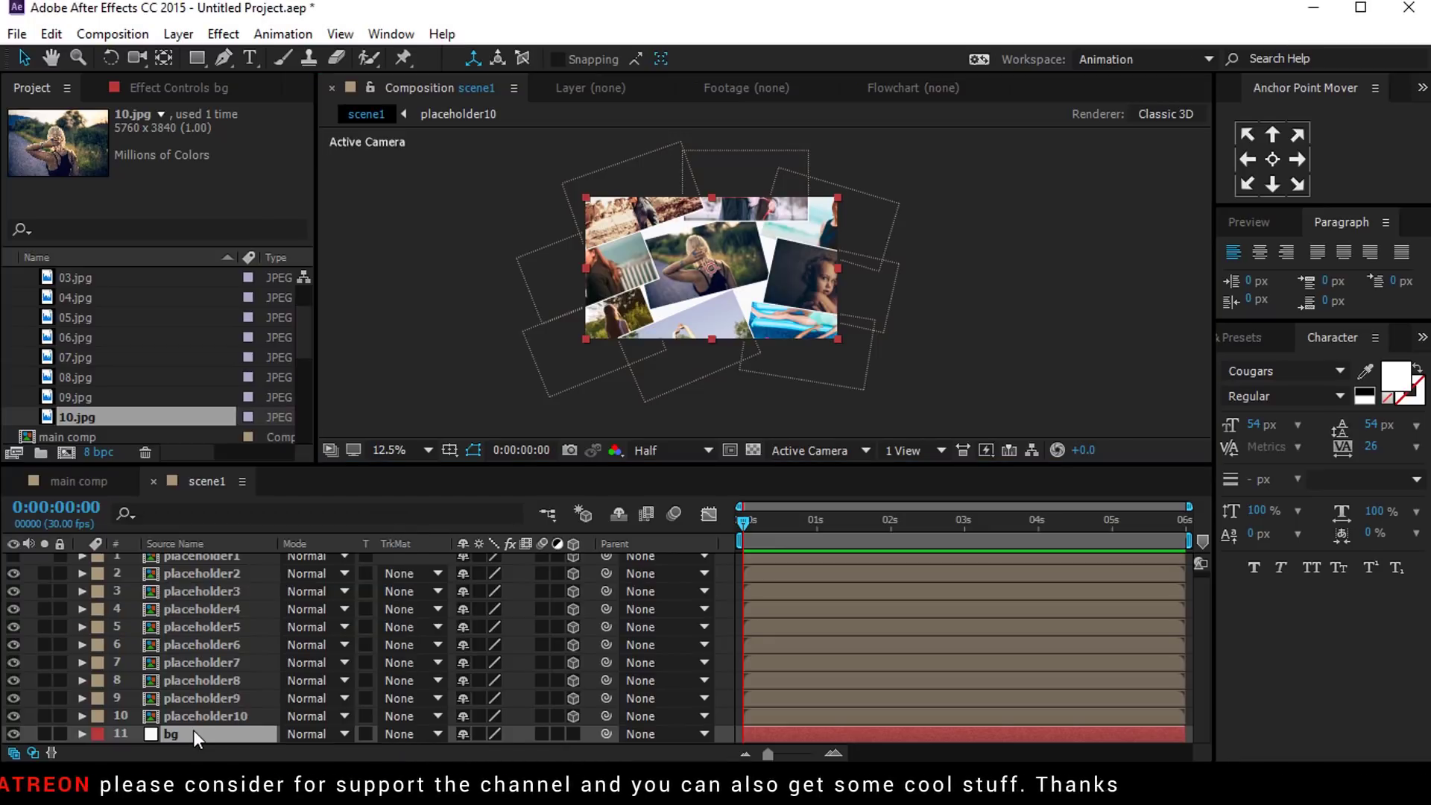
pyautogui.click(186, 167)
pyautogui.click(234, 456)
pyautogui.press('Return')
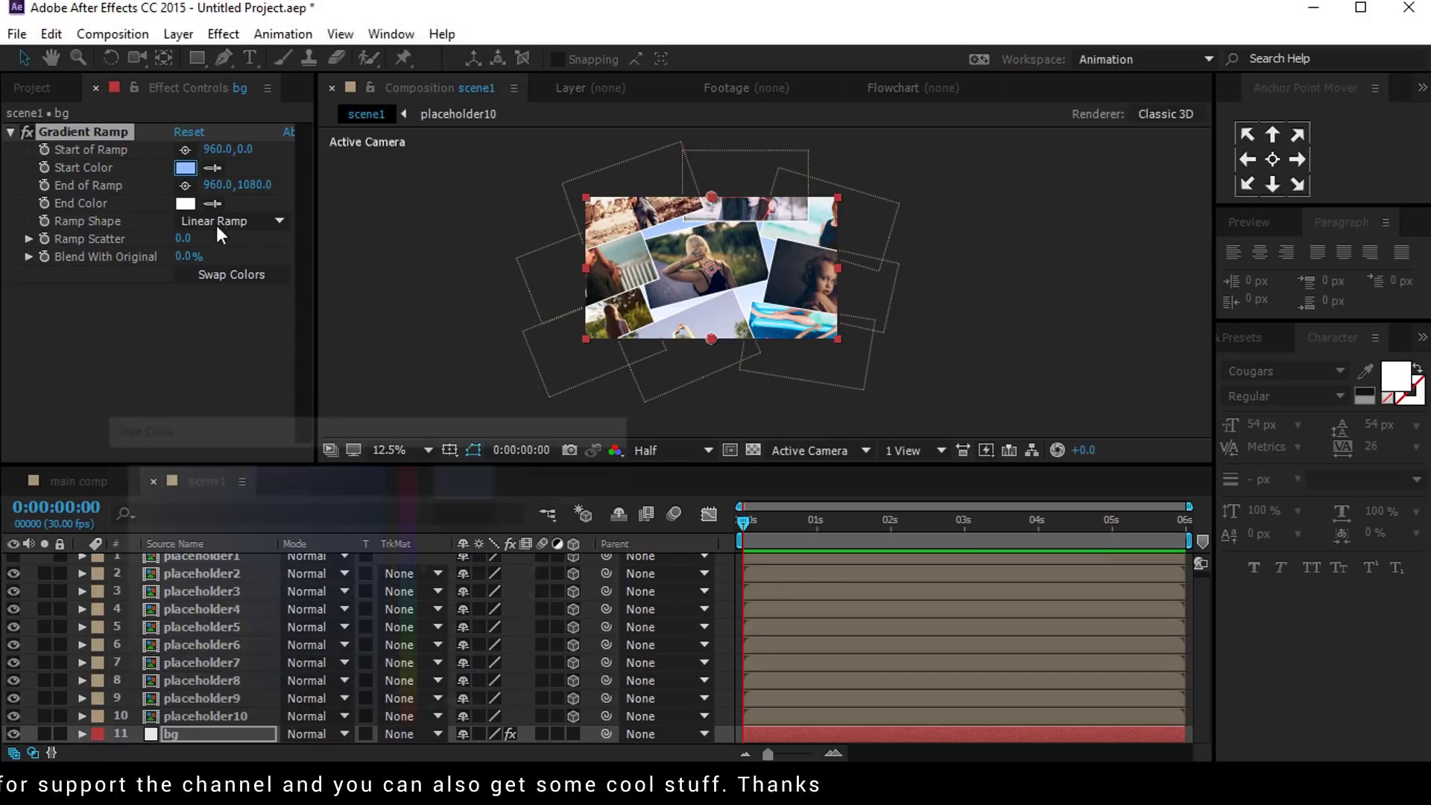
# Step: Change the gradient to a Radial Ramp starting at about 992, -1152 and ending at about 976, 1944
pyautogui.click(216, 221)
pyautogui.click(224, 239)
pyautogui.press(',')
pyautogui.moveTo(738, 312); pyautogui.dragTo(734, 344)
pyautogui.moveTo(737, 238); pyautogui.dragTo(740, 163)
pyautogui.moveTo(735, 345); pyautogui.dragTo(739, 367)
pyautogui.scroll(1, 765, 313)
pyautogui.click(1067, 277)
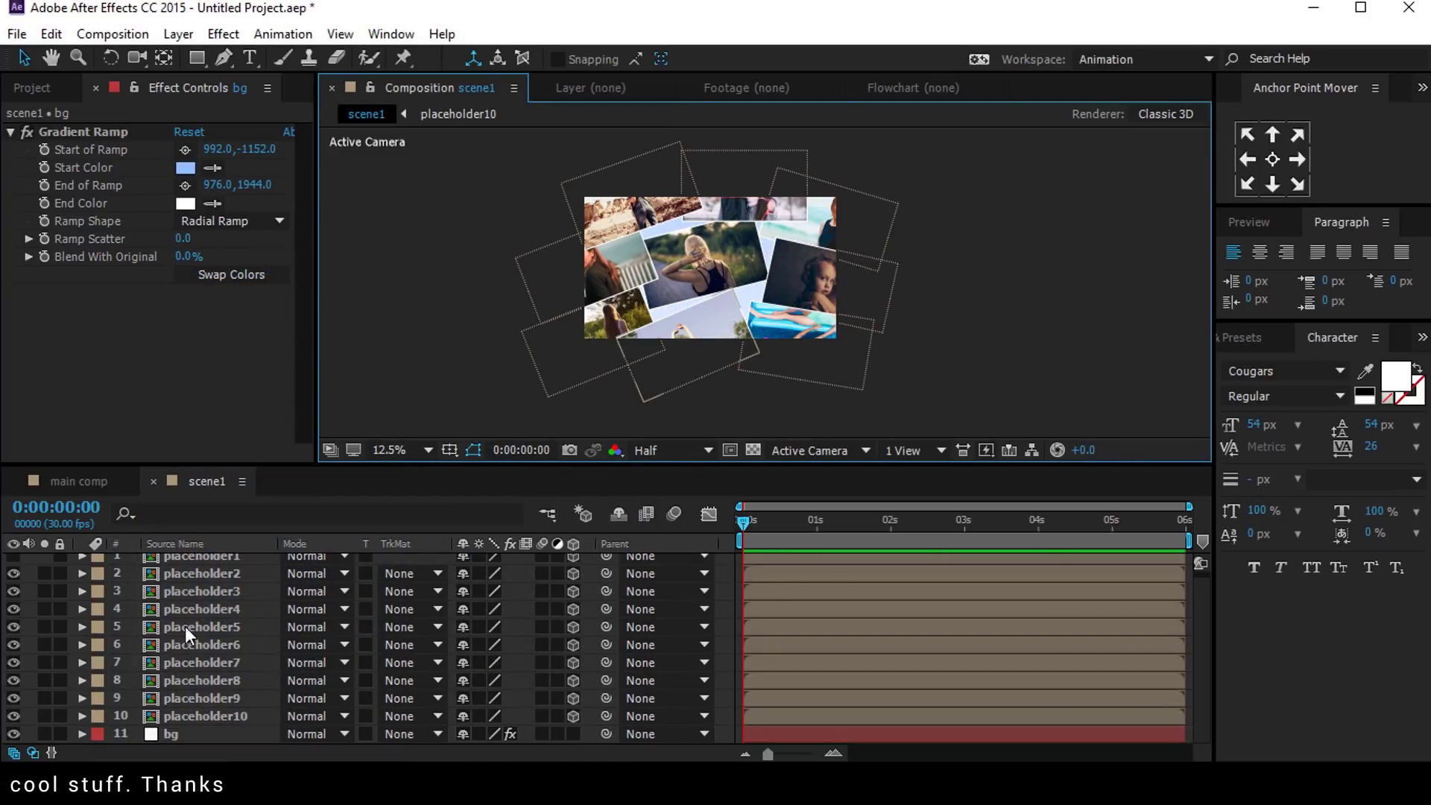
# Step: Make the placeholder1 layer visible again and display scene1 in the 2 Views - Horizontal layout
pyautogui.scroll(1, 184, 626)
pyautogui.click(216, 560)
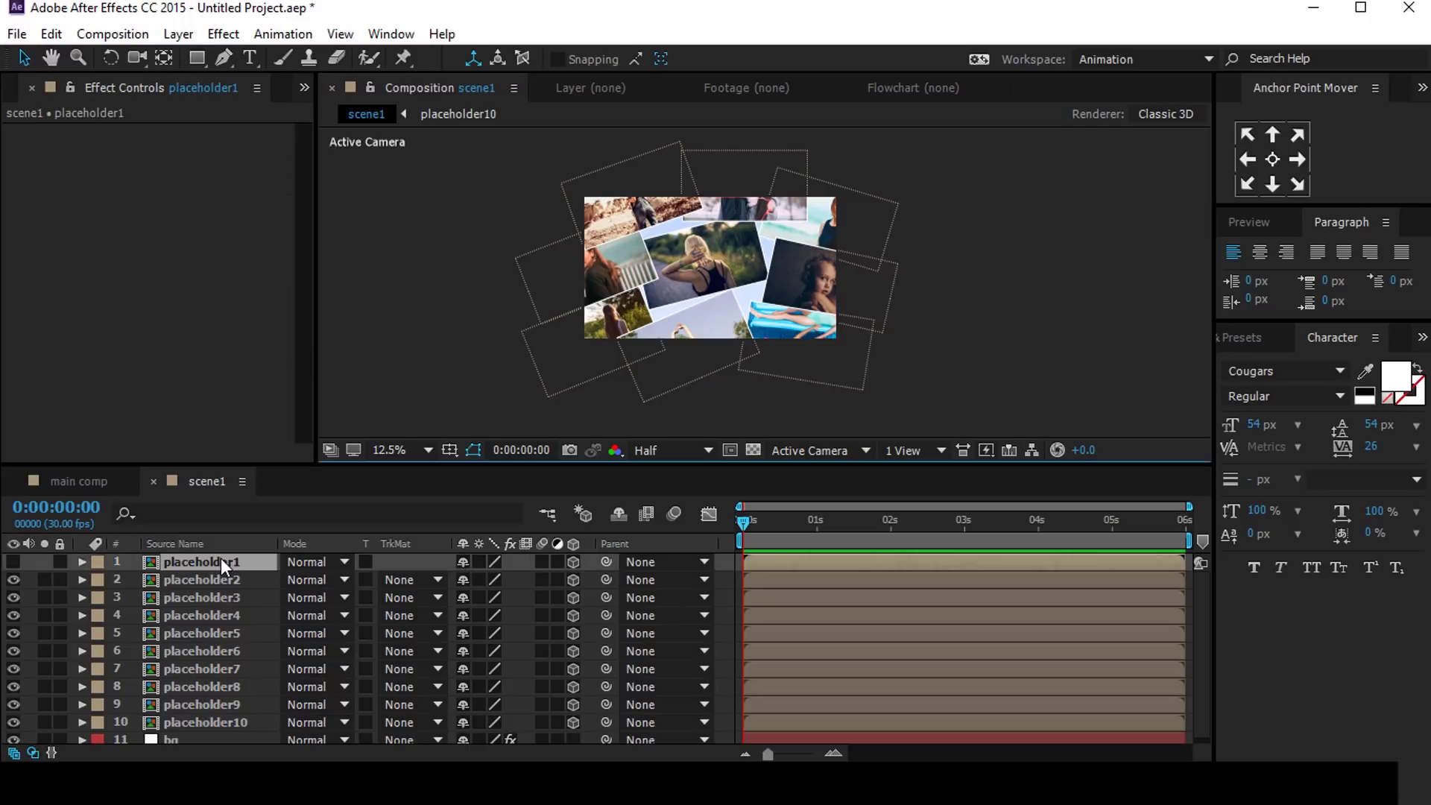
pyautogui.click(13, 563)
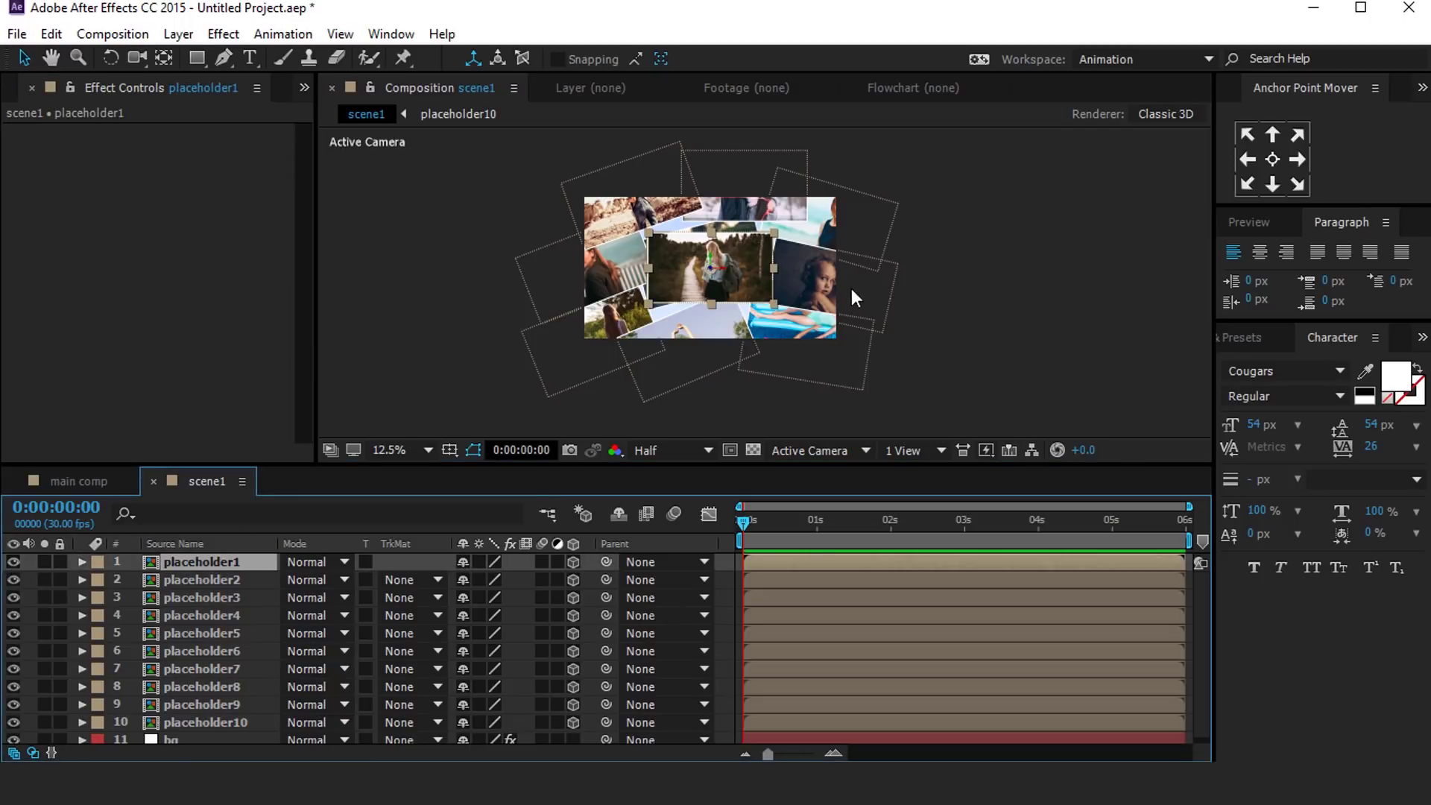
pyautogui.click(921, 451)
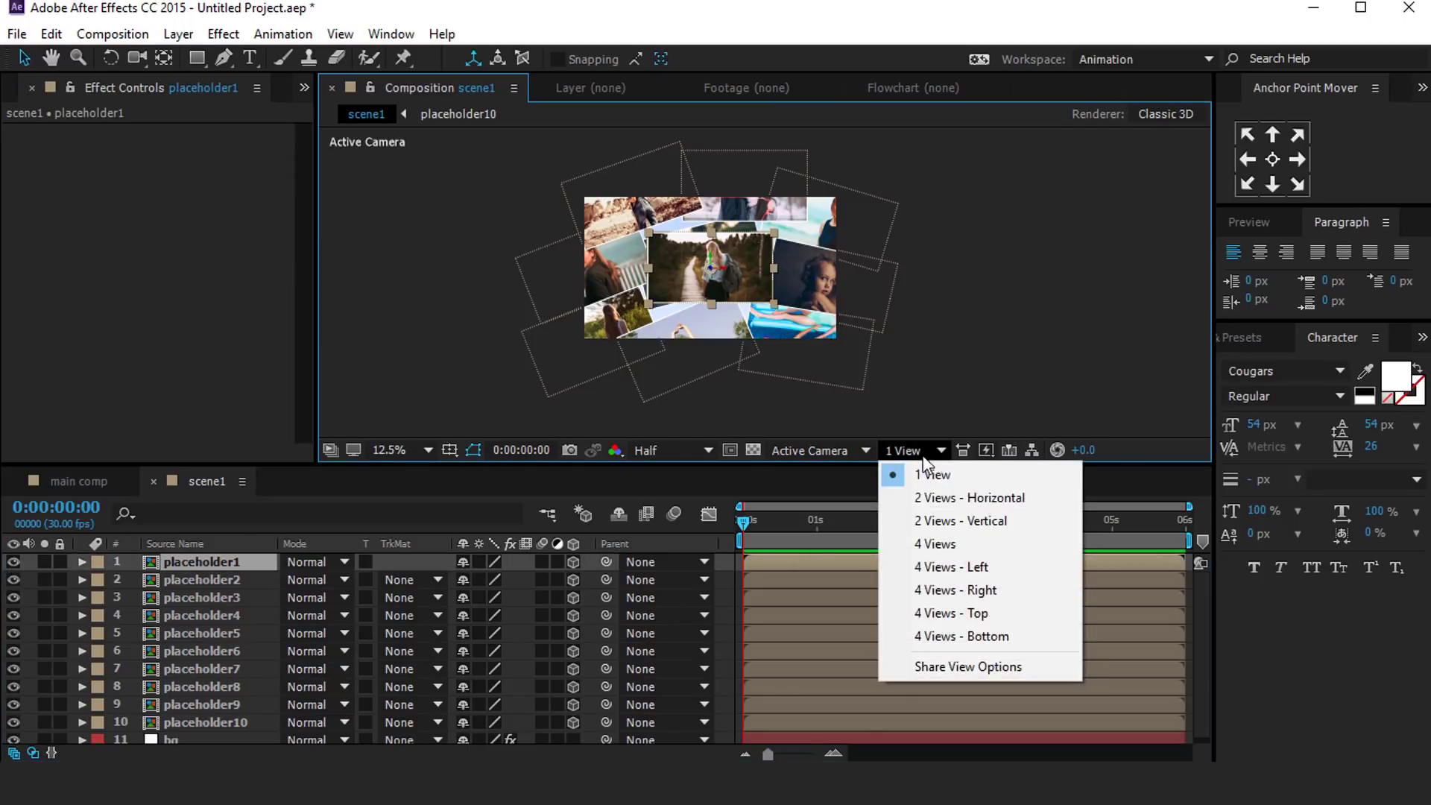
pyautogui.click(997, 498)
# Step: Keyframe placeholder1's position at 0:00, then set its Z position to -300 at 0:00:01:13
pyautogui.press('p')
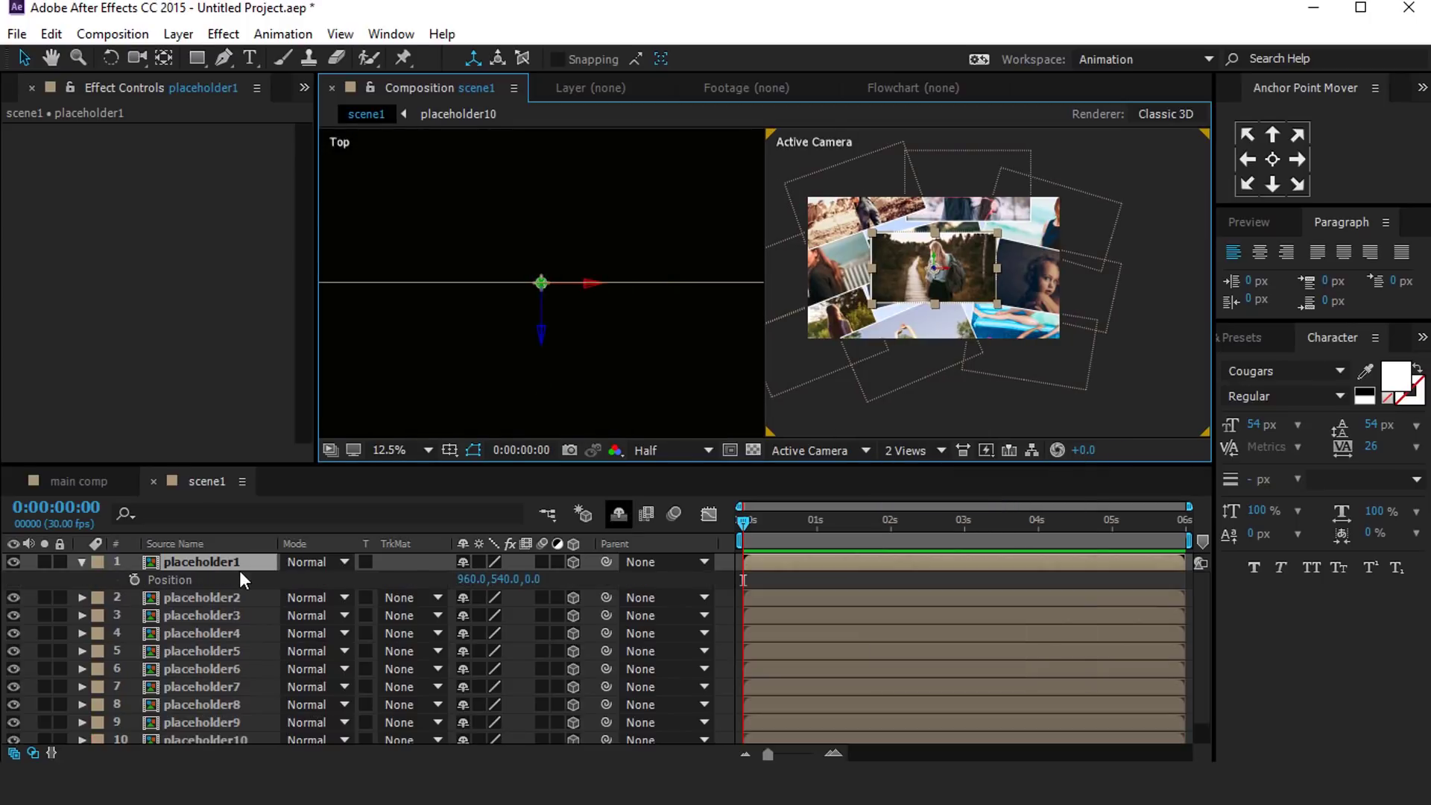
pyautogui.click(133, 579)
pyautogui.moveTo(745, 525); pyautogui.dragTo(847, 526)
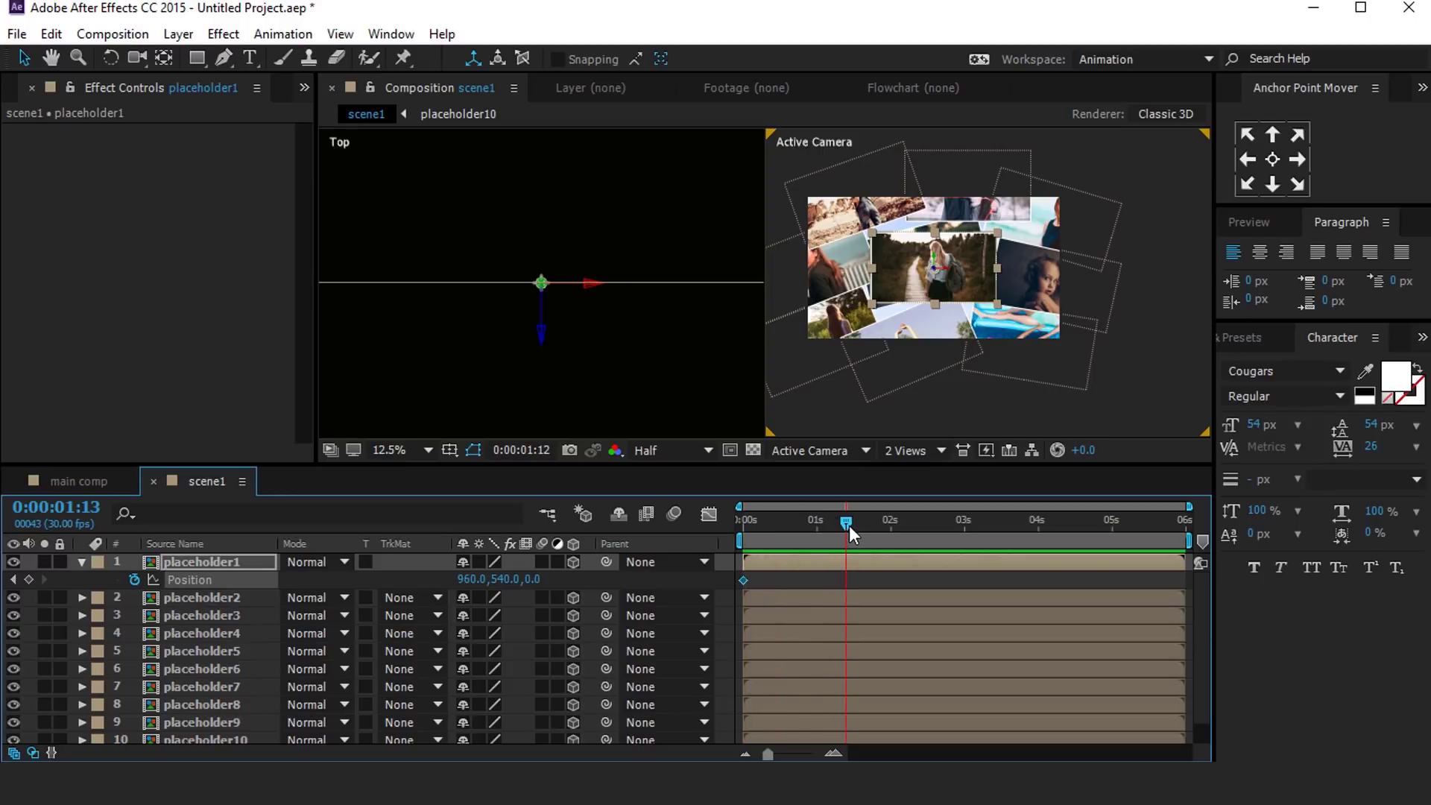
pyautogui.moveTo(531, 579); pyautogui.dragTo(496, 579)
pyautogui.click(542, 579)
pyautogui.write('-300')
pyautogui.press('Return')
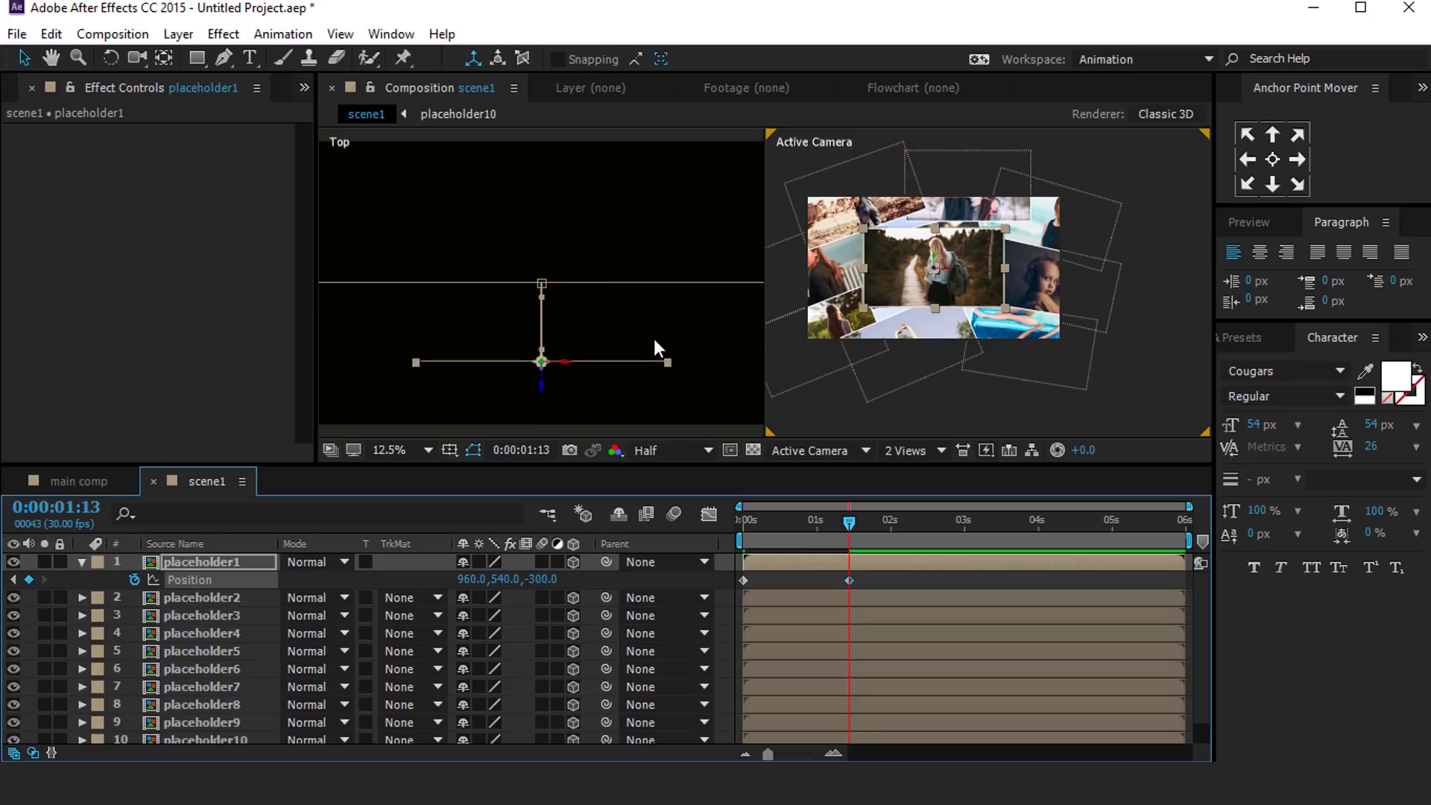
# Step: Add a position keyframe for placeholder1 at 0:00:03:20 holding its value, and set Z to 0 at 0:00:04:28
pyautogui.moveTo(862, 524); pyautogui.dragTo(1020, 528)
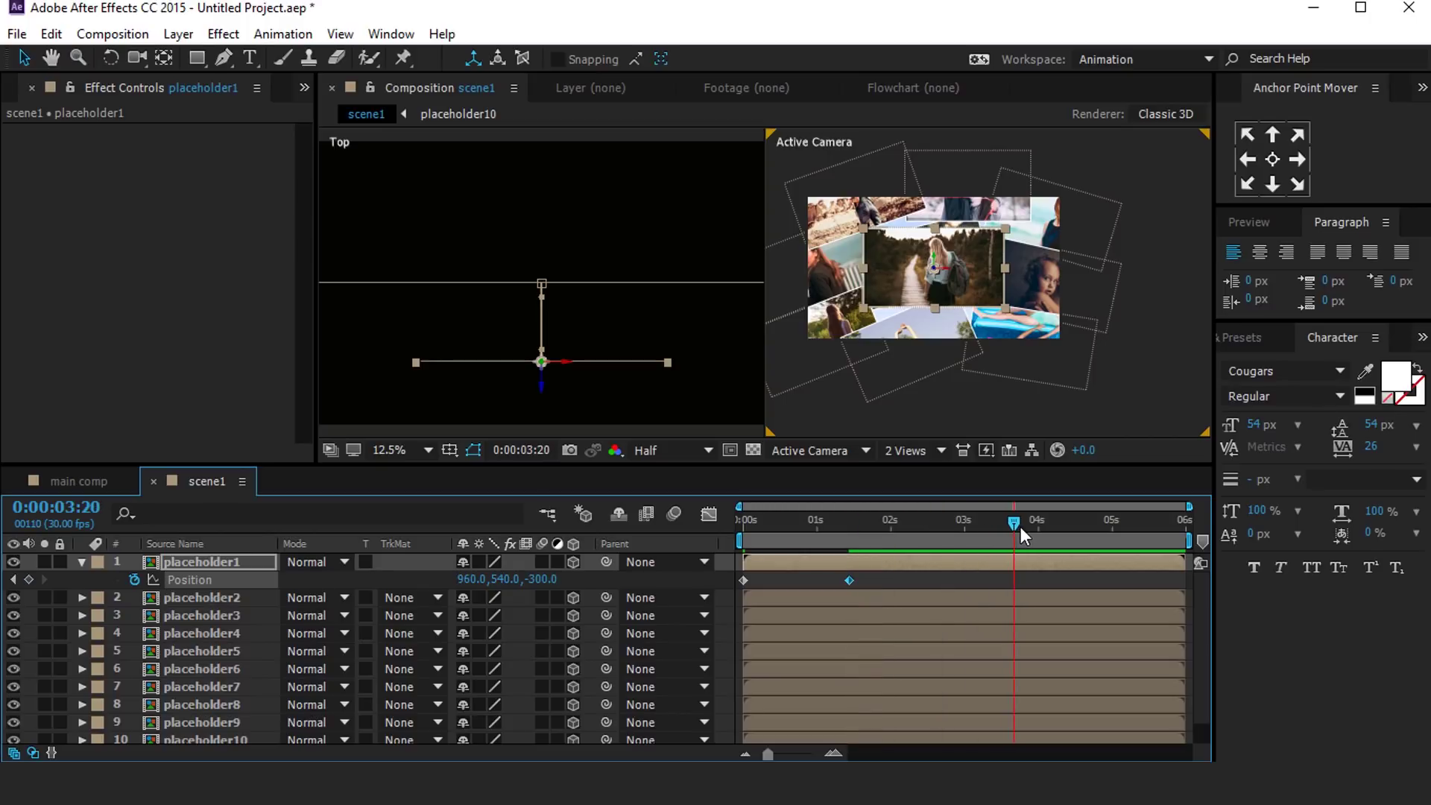
pyautogui.click(28, 579)
pyautogui.moveTo(1076, 523); pyautogui.dragTo(1106, 524)
pyautogui.click(542, 579)
pyautogui.write('0')
pyautogui.press('Return')
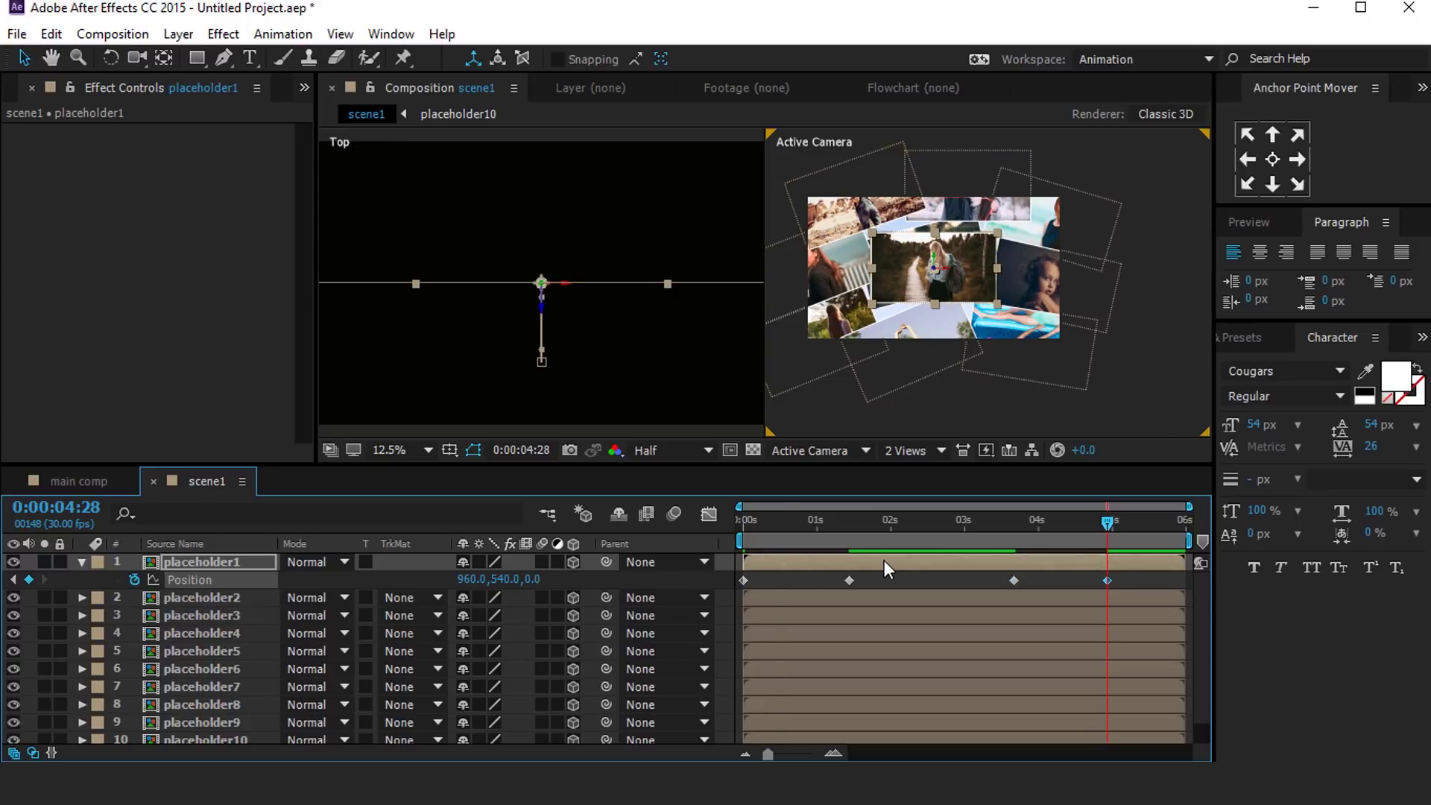
# Step: Apply the Drop Shadow effect to placeholder1 and set its opacity to 40%
pyautogui.hotkey('ctrl', 'space')
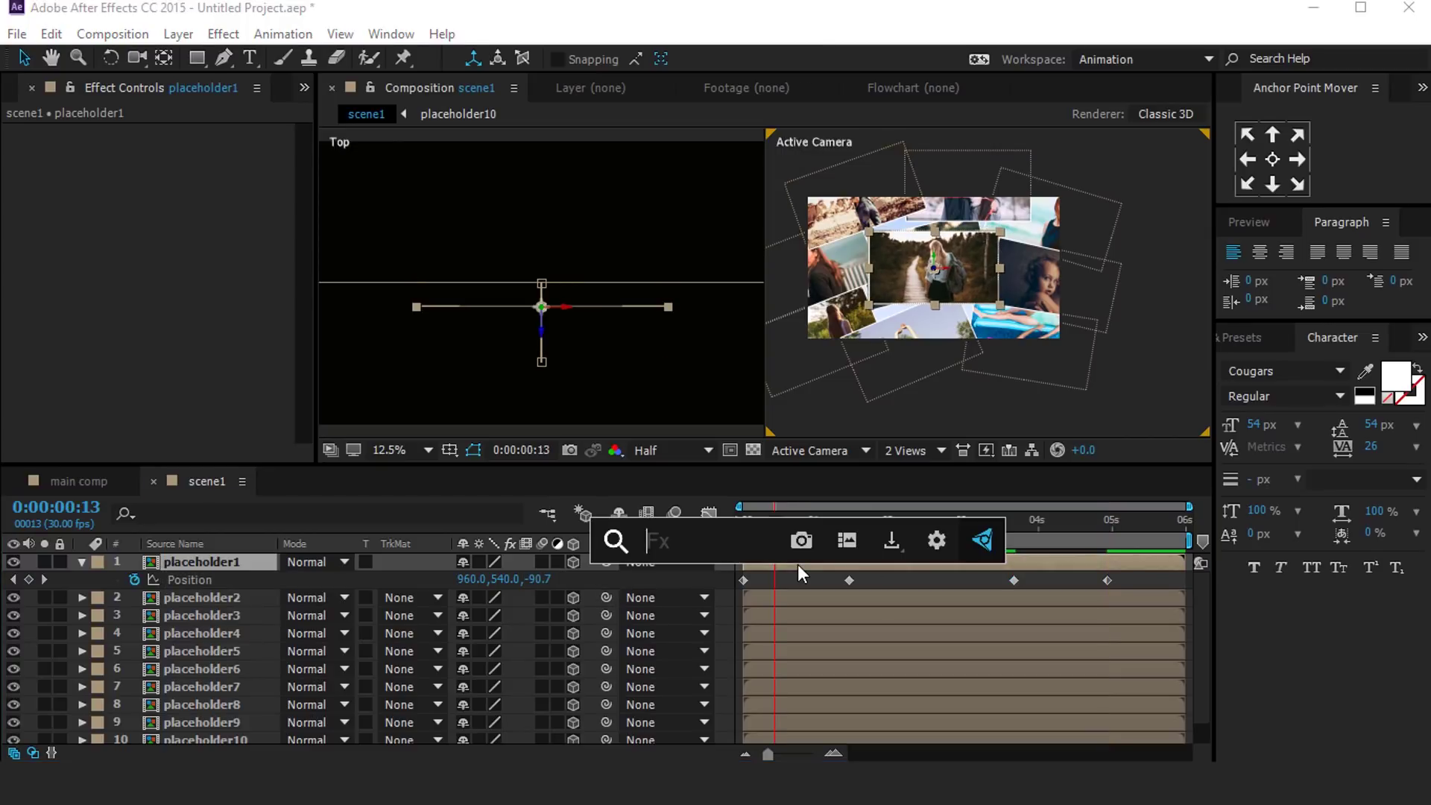
pyautogui.write('dro')
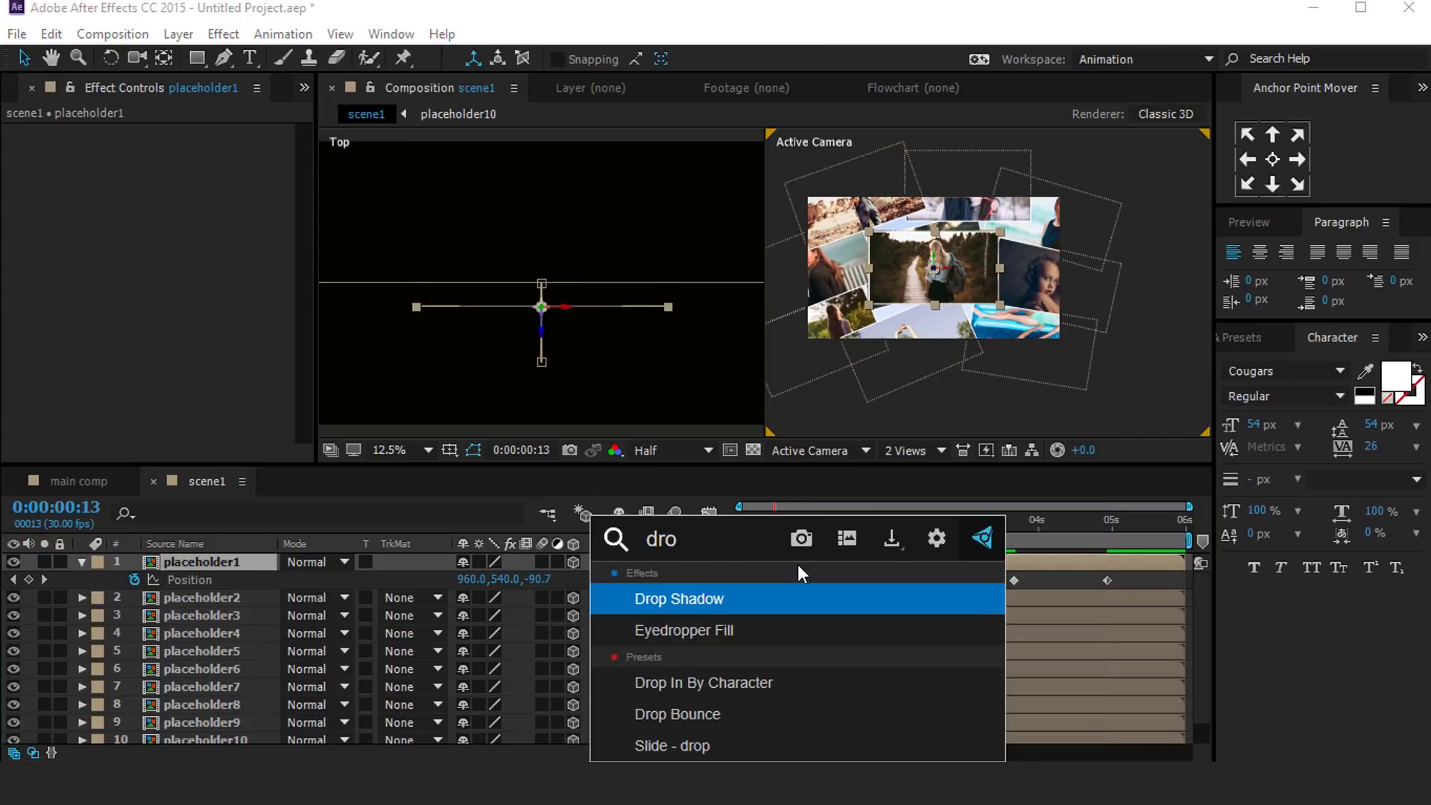
pyautogui.click(709, 601)
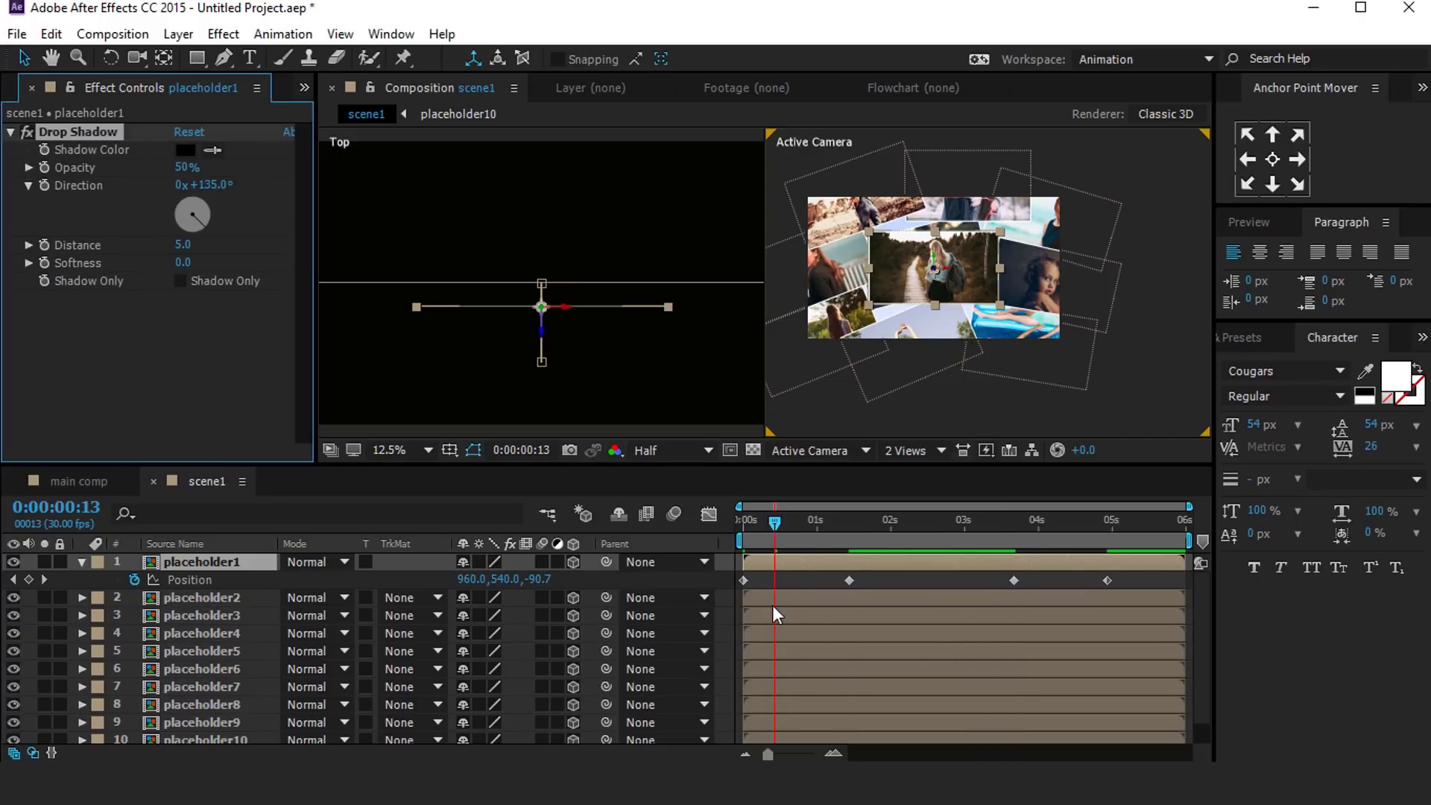
pyautogui.click(186, 168)
pyautogui.write('40')
pyautogui.press('Return')
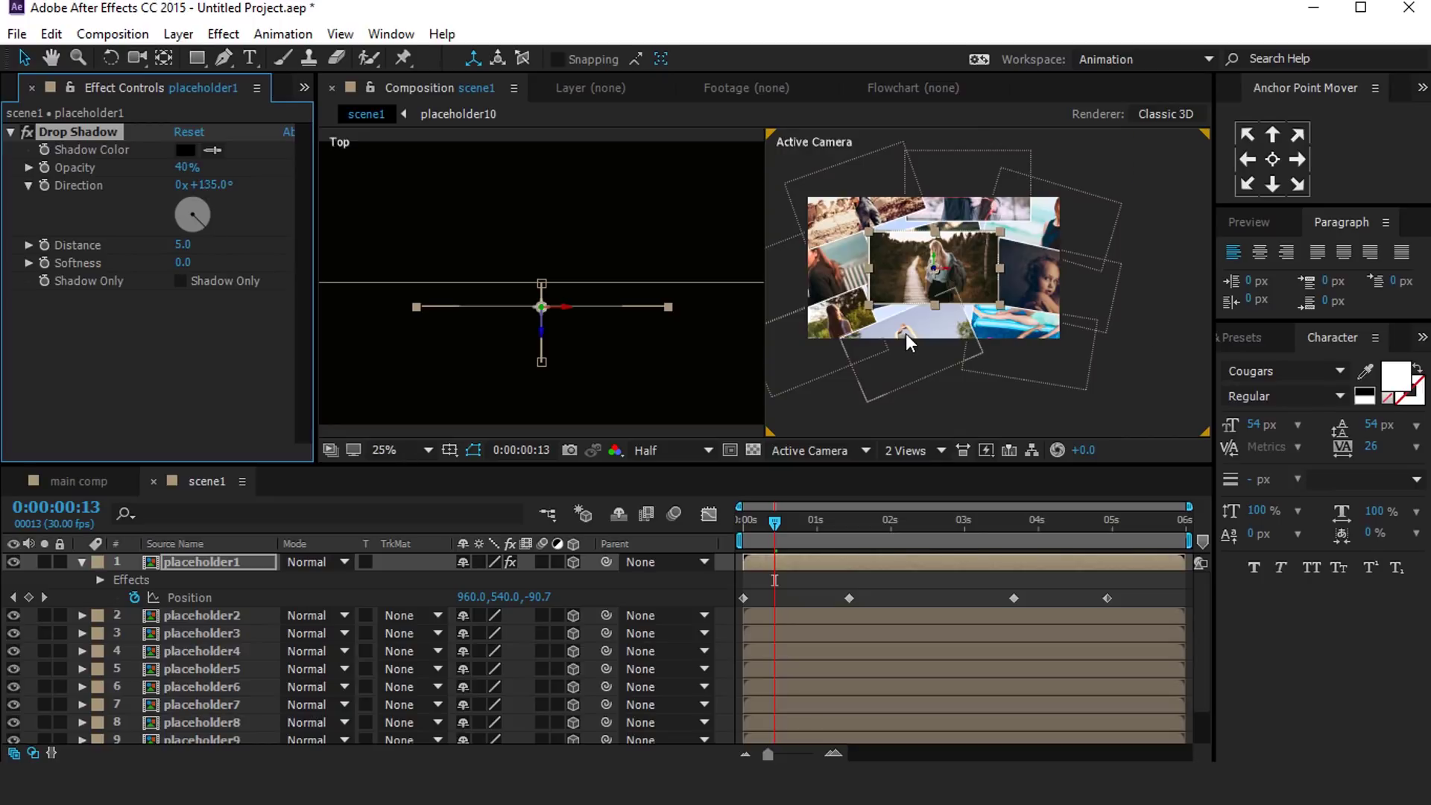
# Step: Return to 0:00 and start keyframing the Drop Shadow's distance and softness on placeholder1
pyautogui.scroll(1, 905, 333)
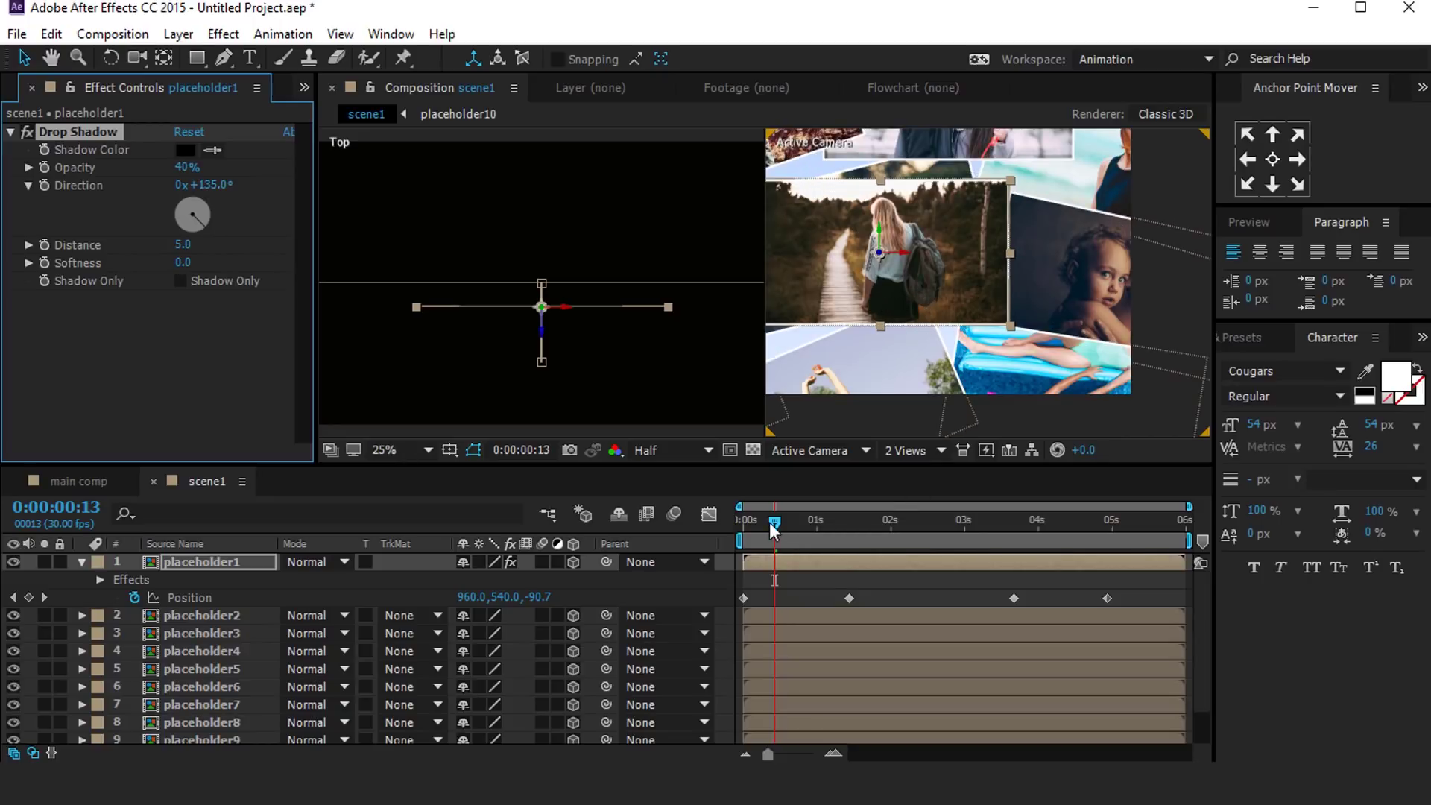
pyautogui.moveTo(769, 521); pyautogui.dragTo(727, 529)
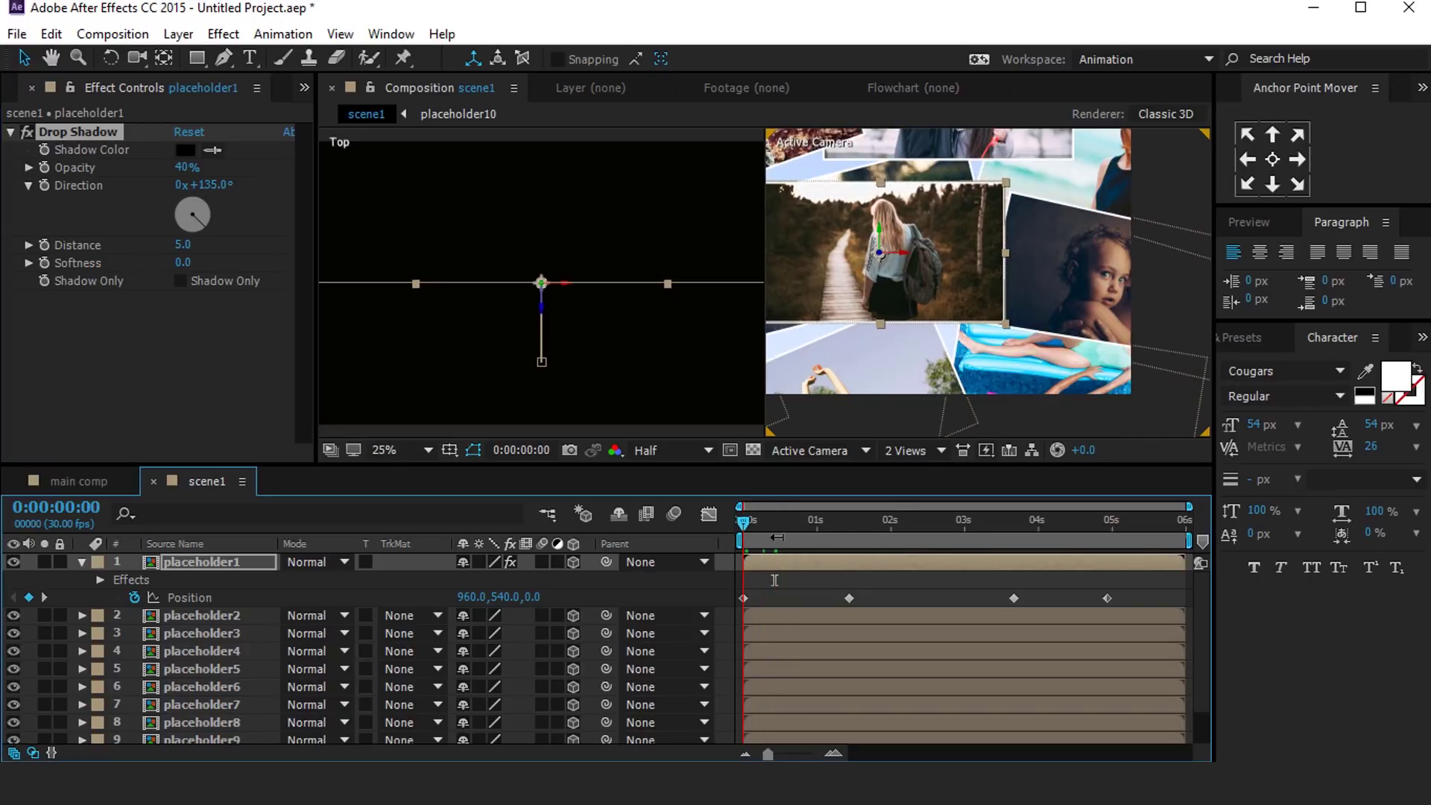
pyautogui.click(43, 244)
pyautogui.click(44, 262)
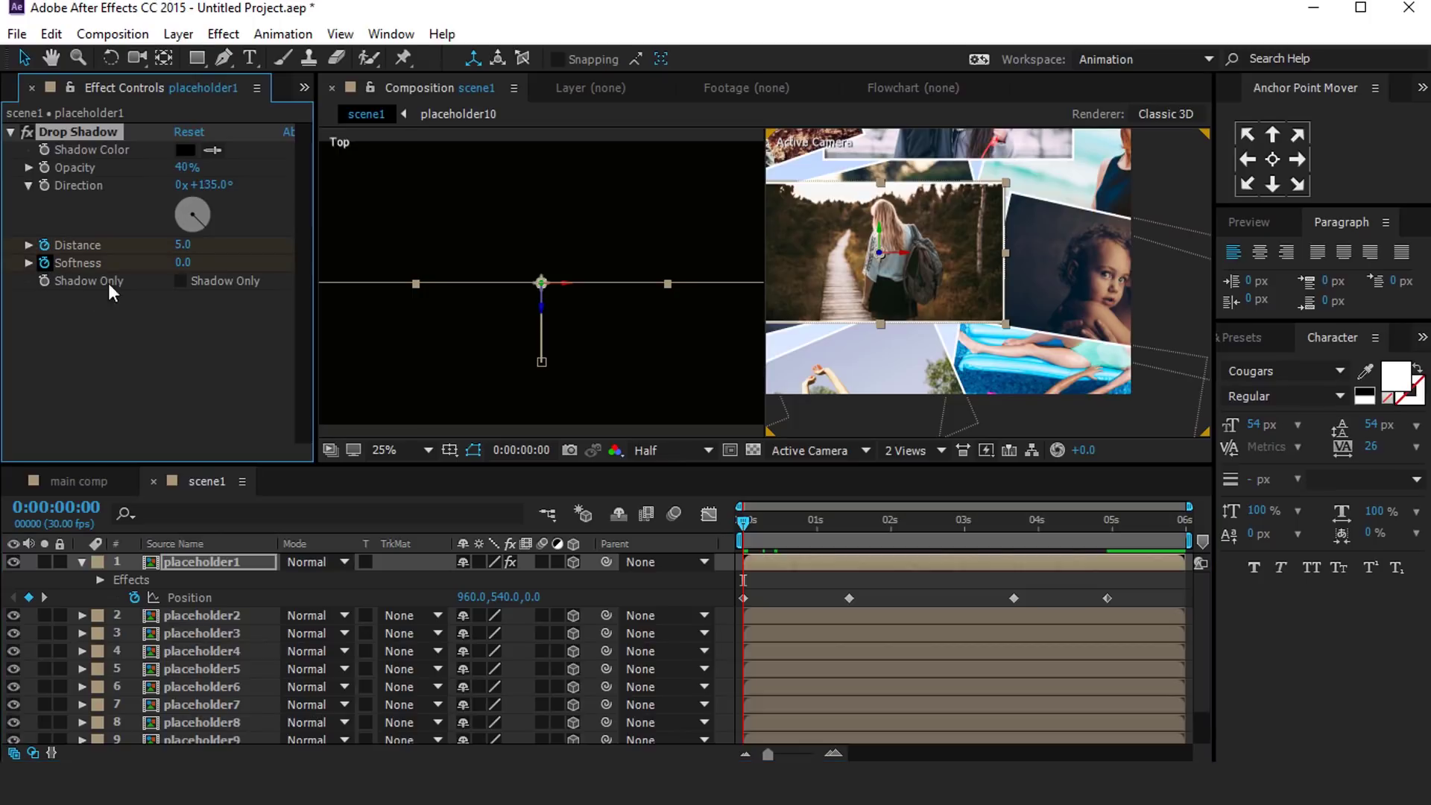
# Step: Set the Drop Shadow direction to 250°, with distance 15 and softness 30 at 0:00
pyautogui.click(177, 231)
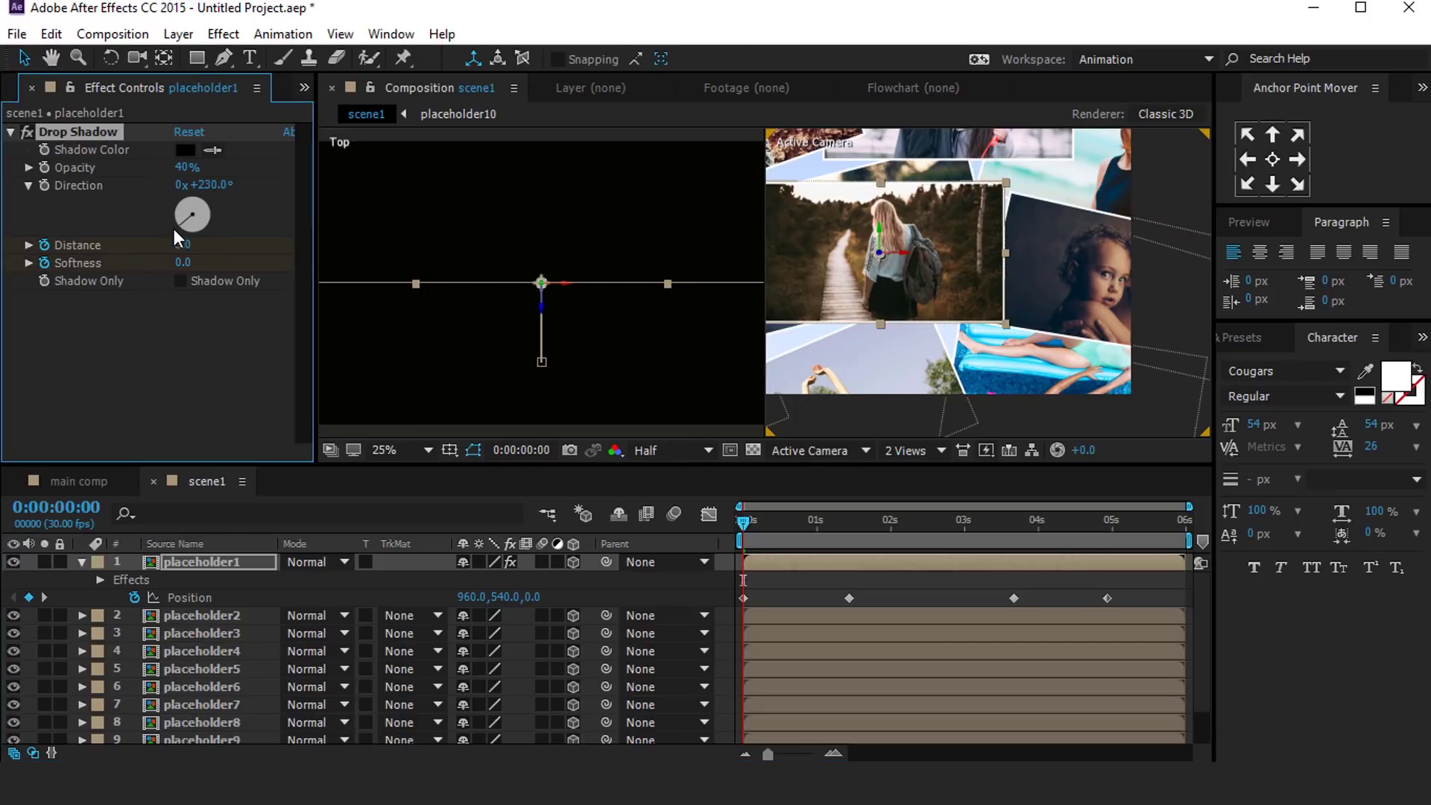
pyautogui.click(170, 224)
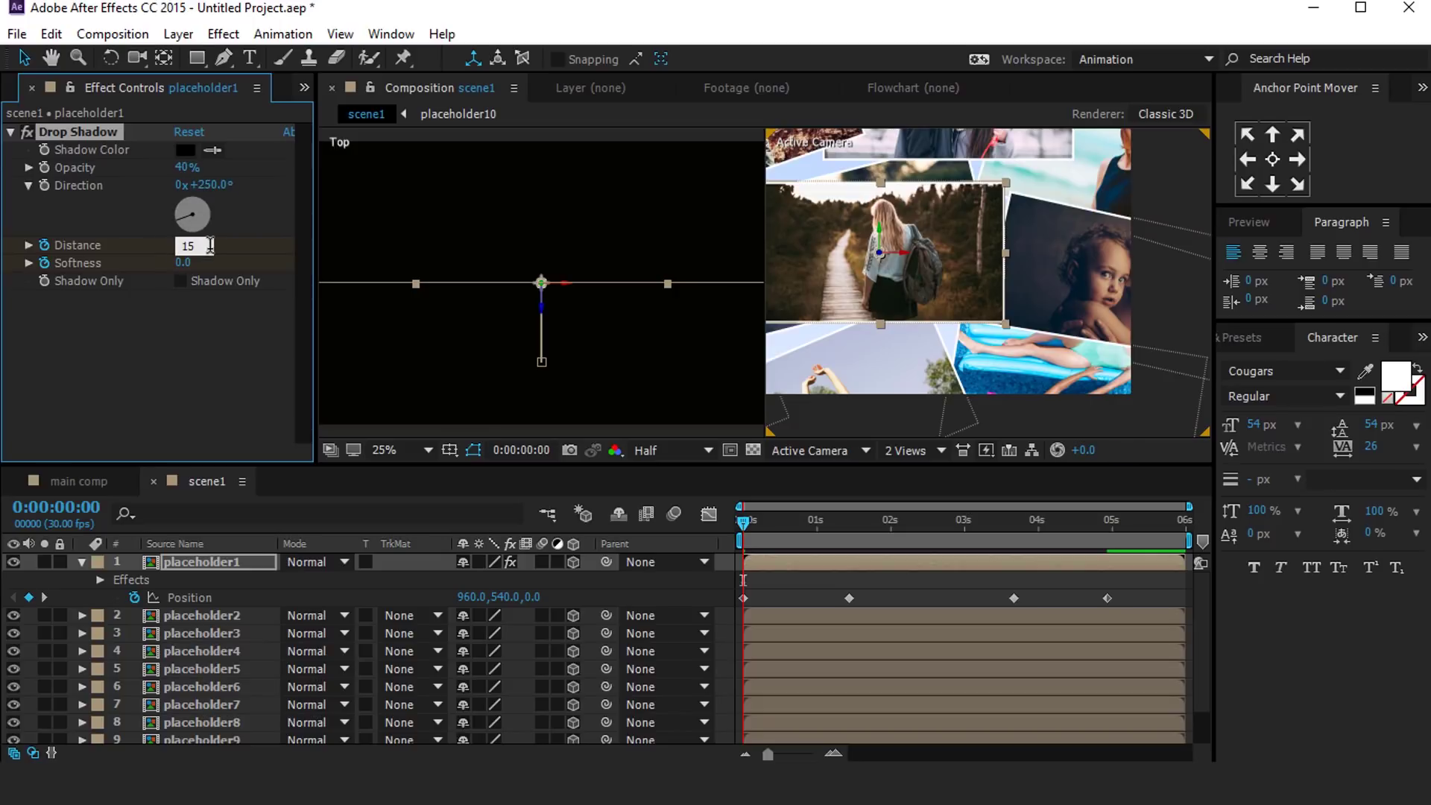
pyautogui.click(186, 264)
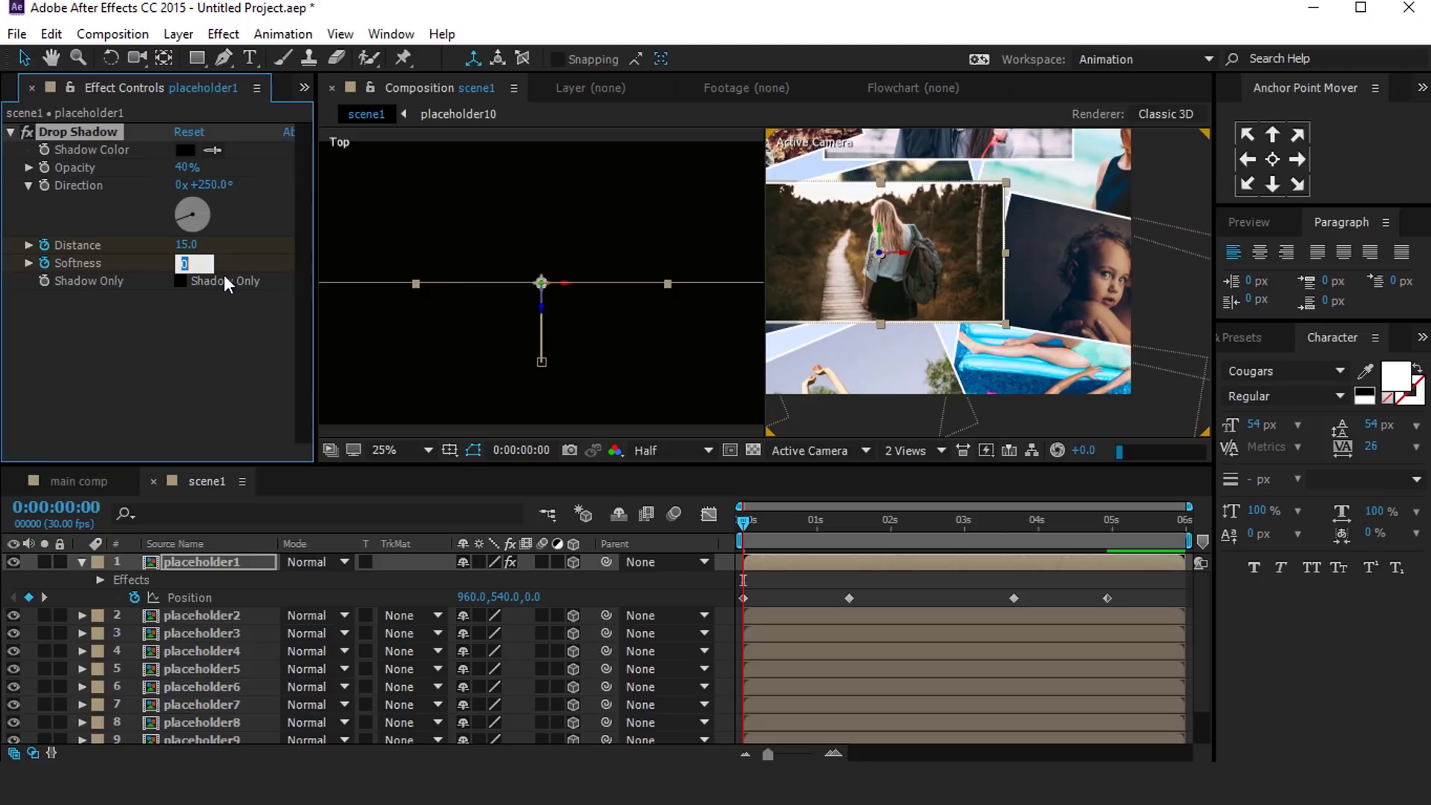
pyautogui.write('30')
pyautogui.press('Return')
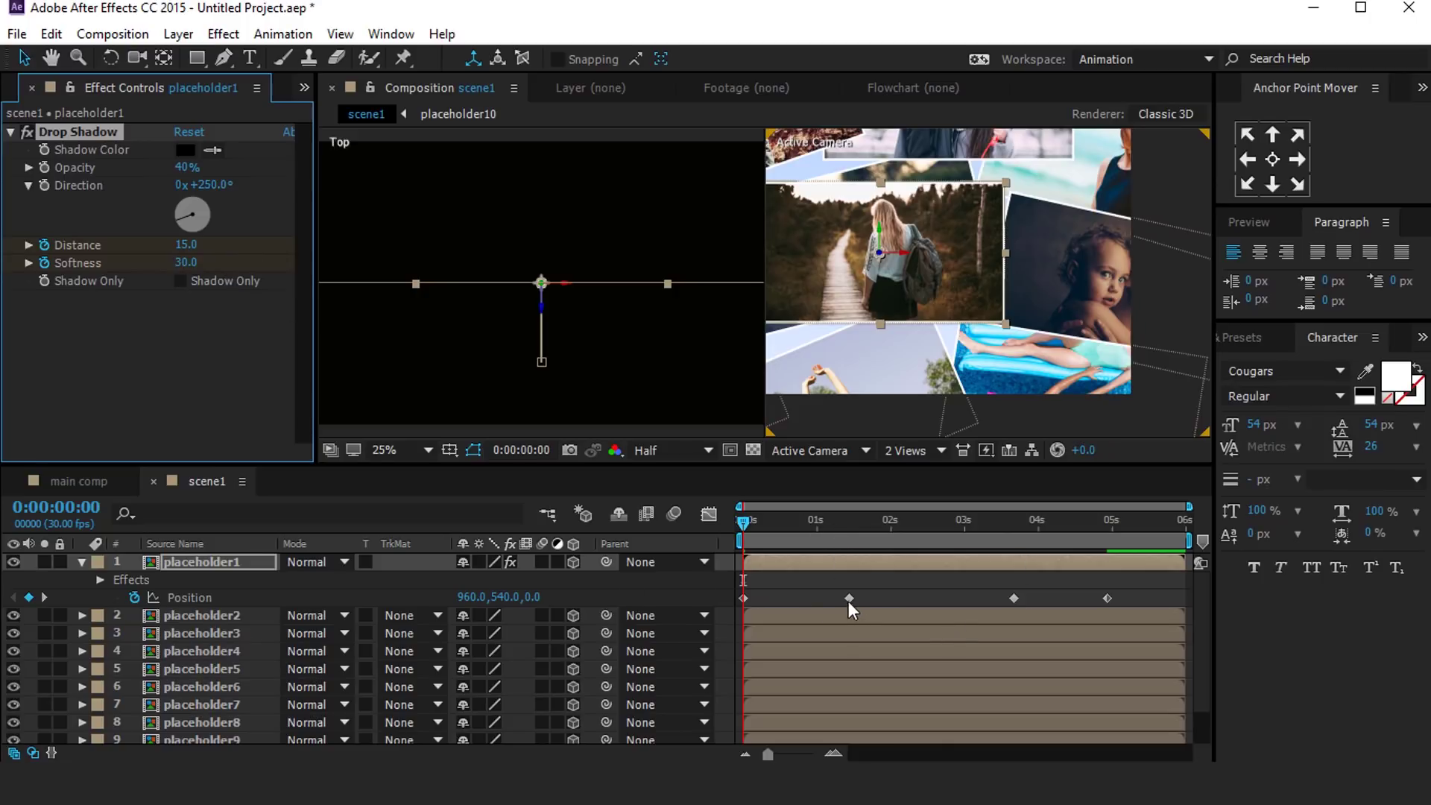
# Step: At the 0:00:01:13 position keyframe, set the Drop Shadow distance to 150 and softness to 250
pyautogui.click(44, 597)
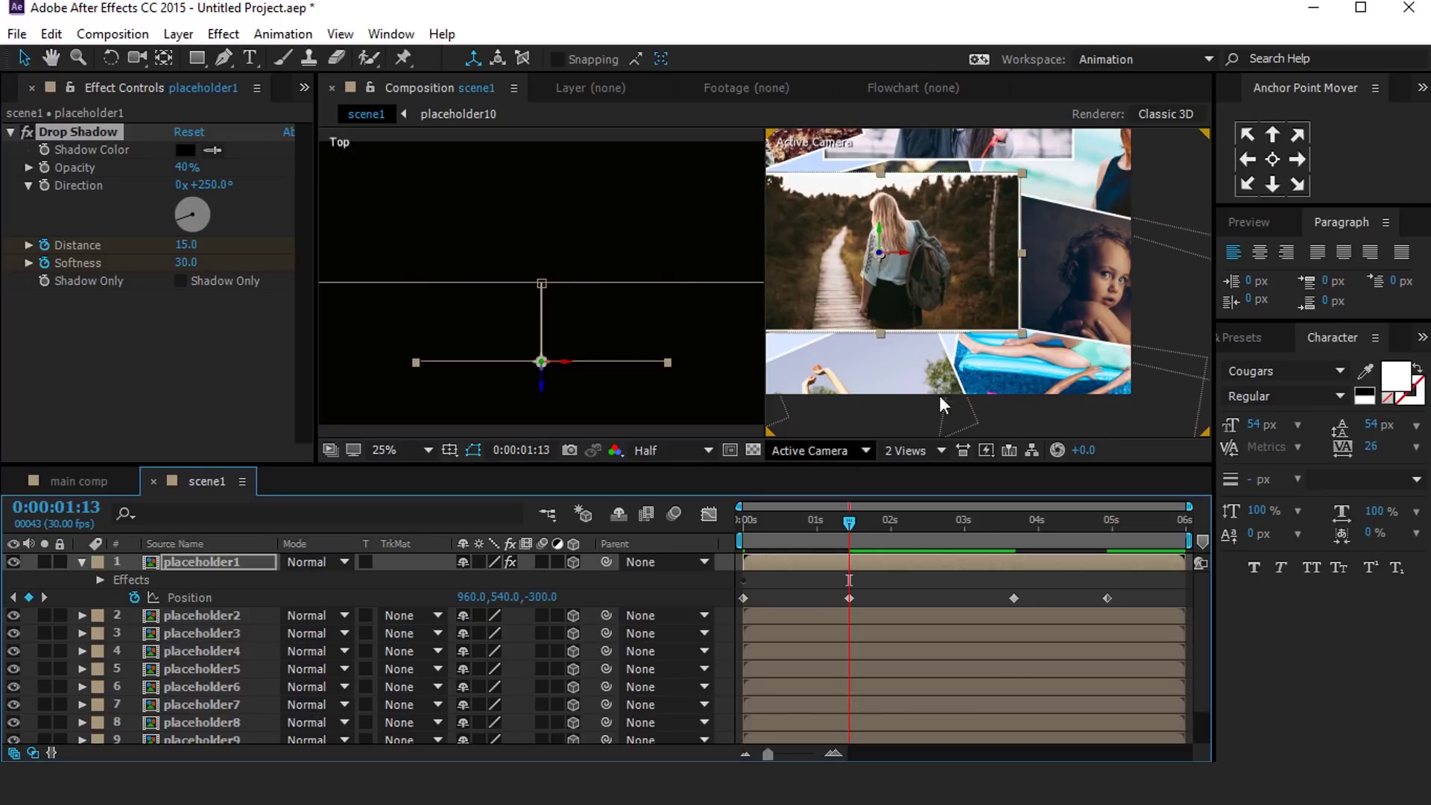
pyautogui.click(186, 246)
pyautogui.write('150')
pyautogui.press('Return')
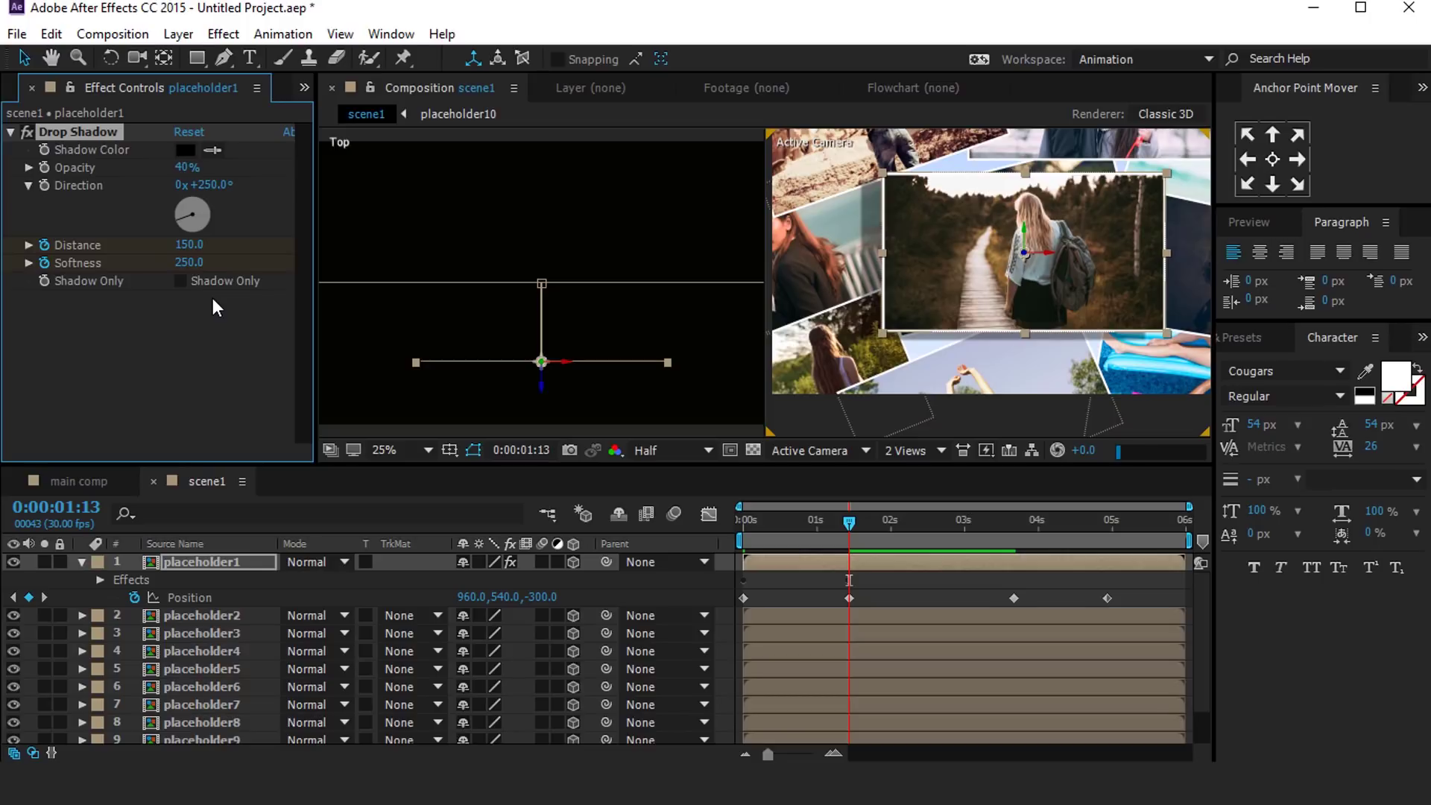
# Step: At the 0:00:03:20 position keyframe, add holding keyframes for placeholder1's Drop Shadow distance and softness
pyautogui.click(44, 598)
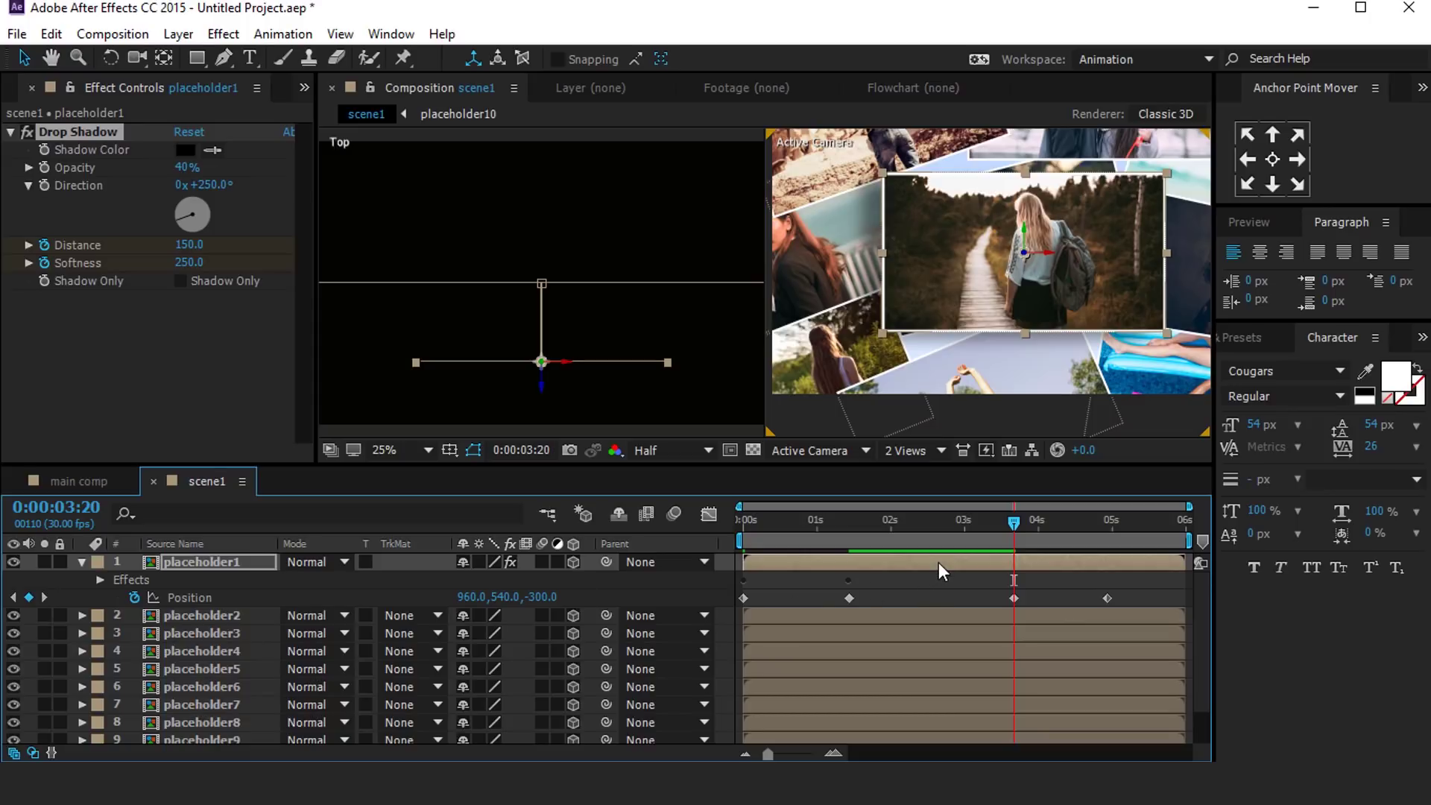
pyautogui.click(1013, 562)
pyautogui.press('u')
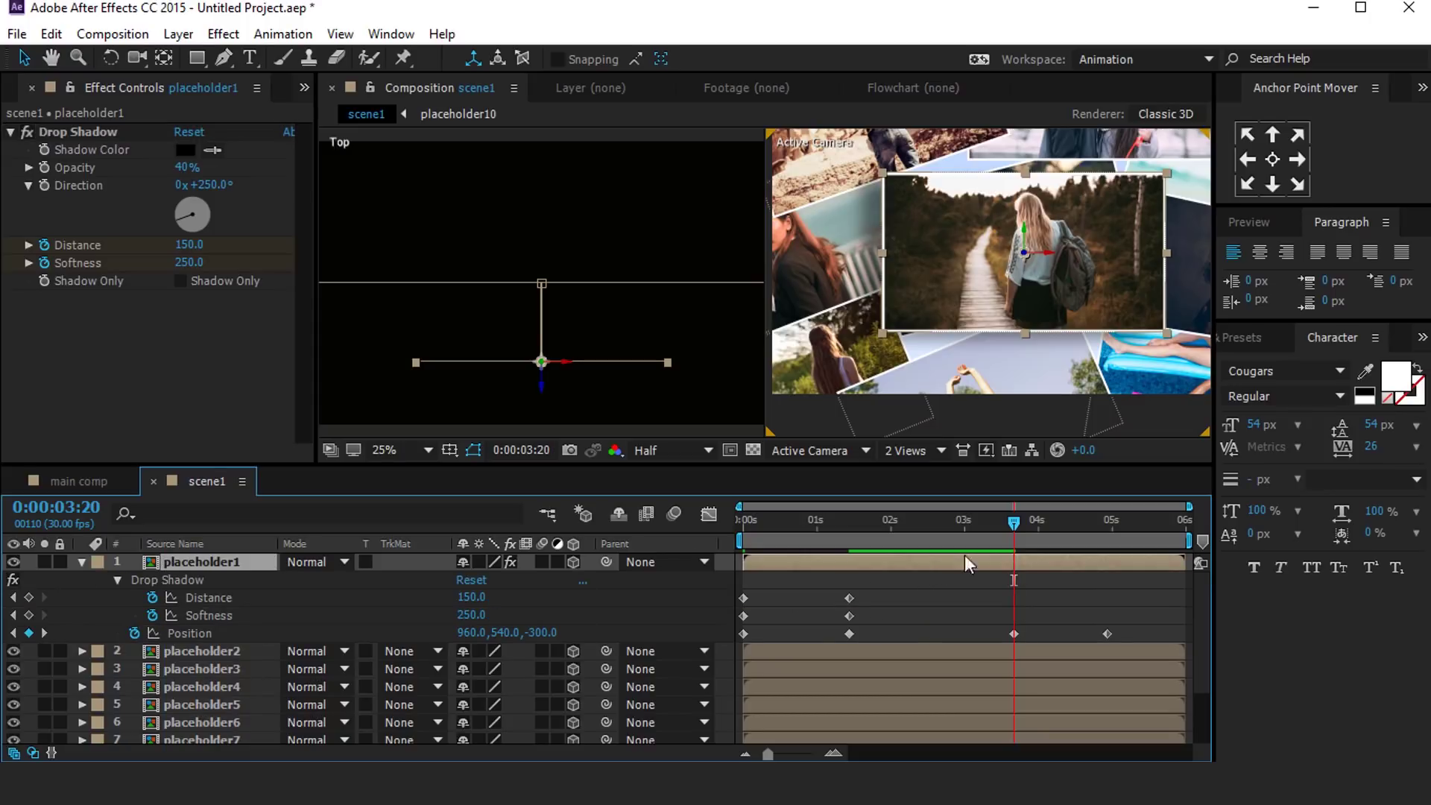
pyautogui.click(29, 597)
pyautogui.click(29, 615)
# Step: Copy the 0:00 Drop Shadow distance and softness keyframes (15 and 30) to 0:00:04:28 on placeholder1
pyautogui.click(1108, 524)
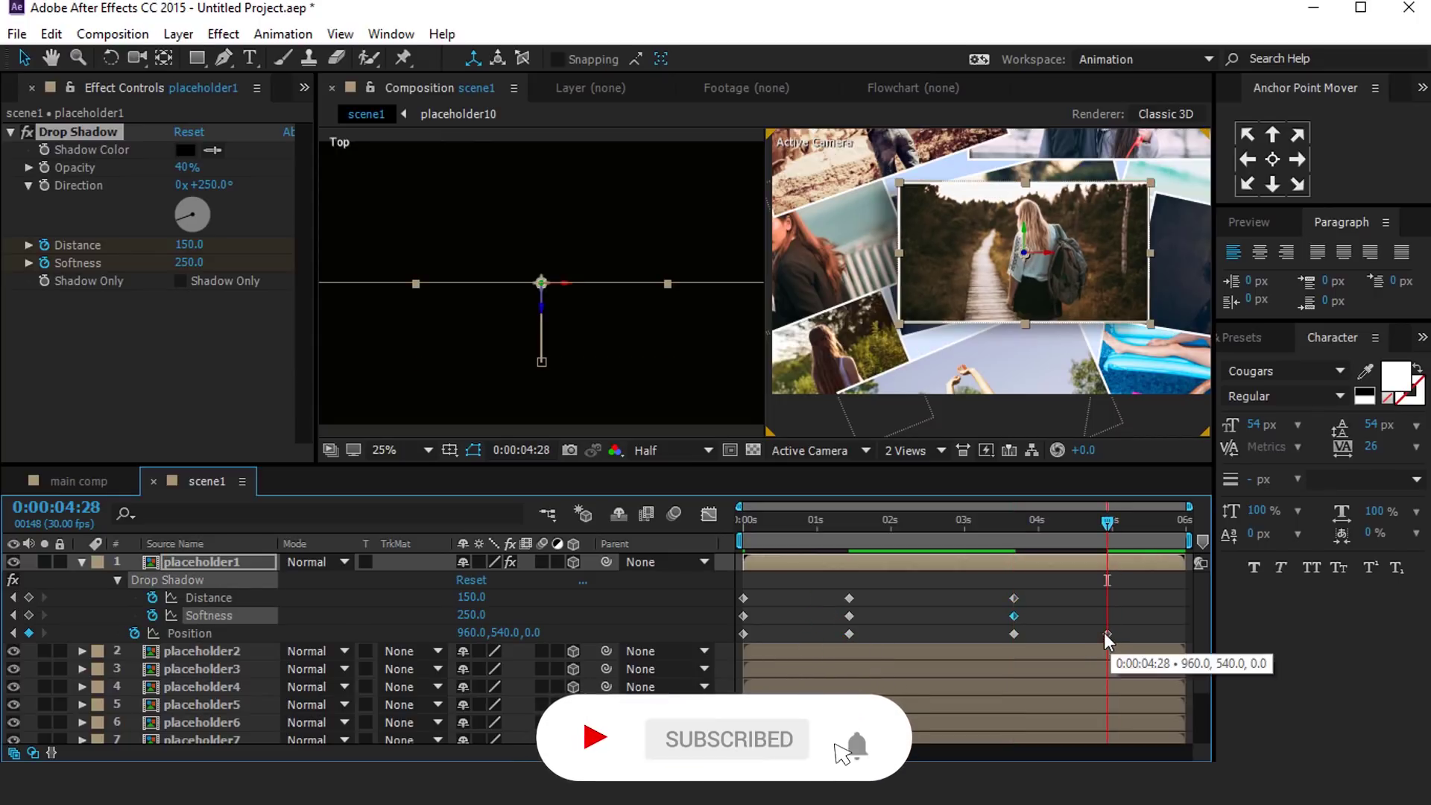
pyautogui.click(743, 597)
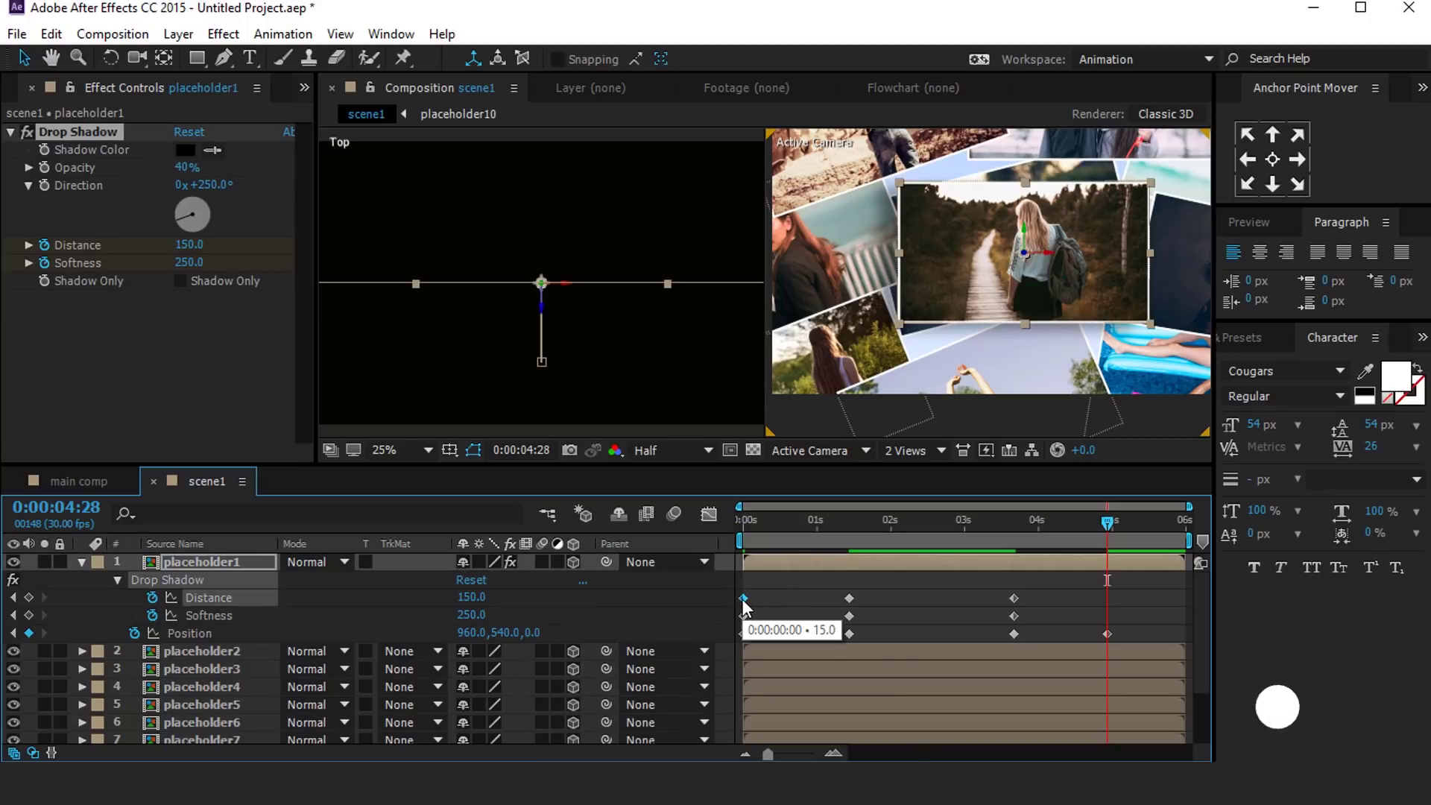
pyautogui.hotkey('ctrl', 'c')
pyautogui.hotkey('ctrl', 'v')
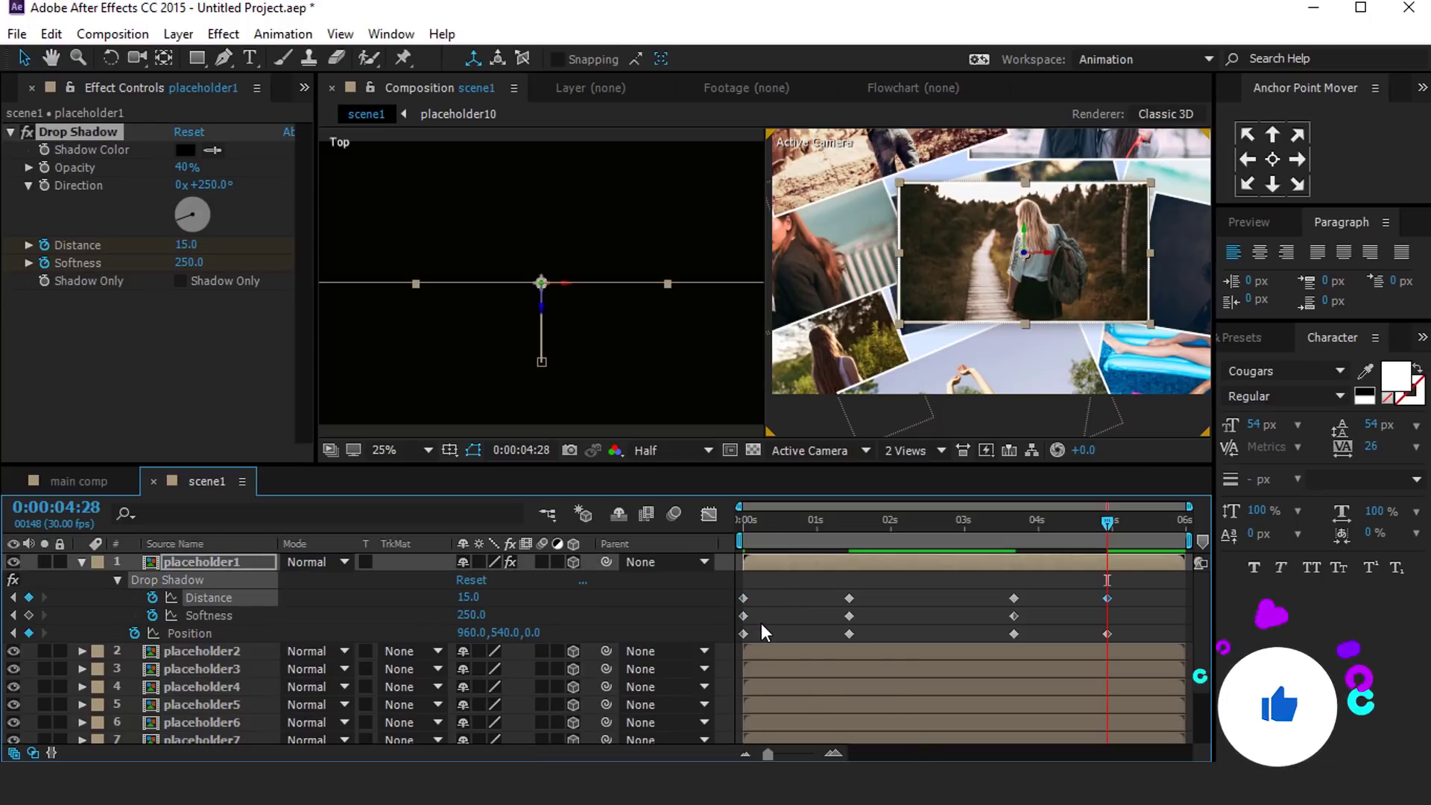
pyautogui.click(743, 616)
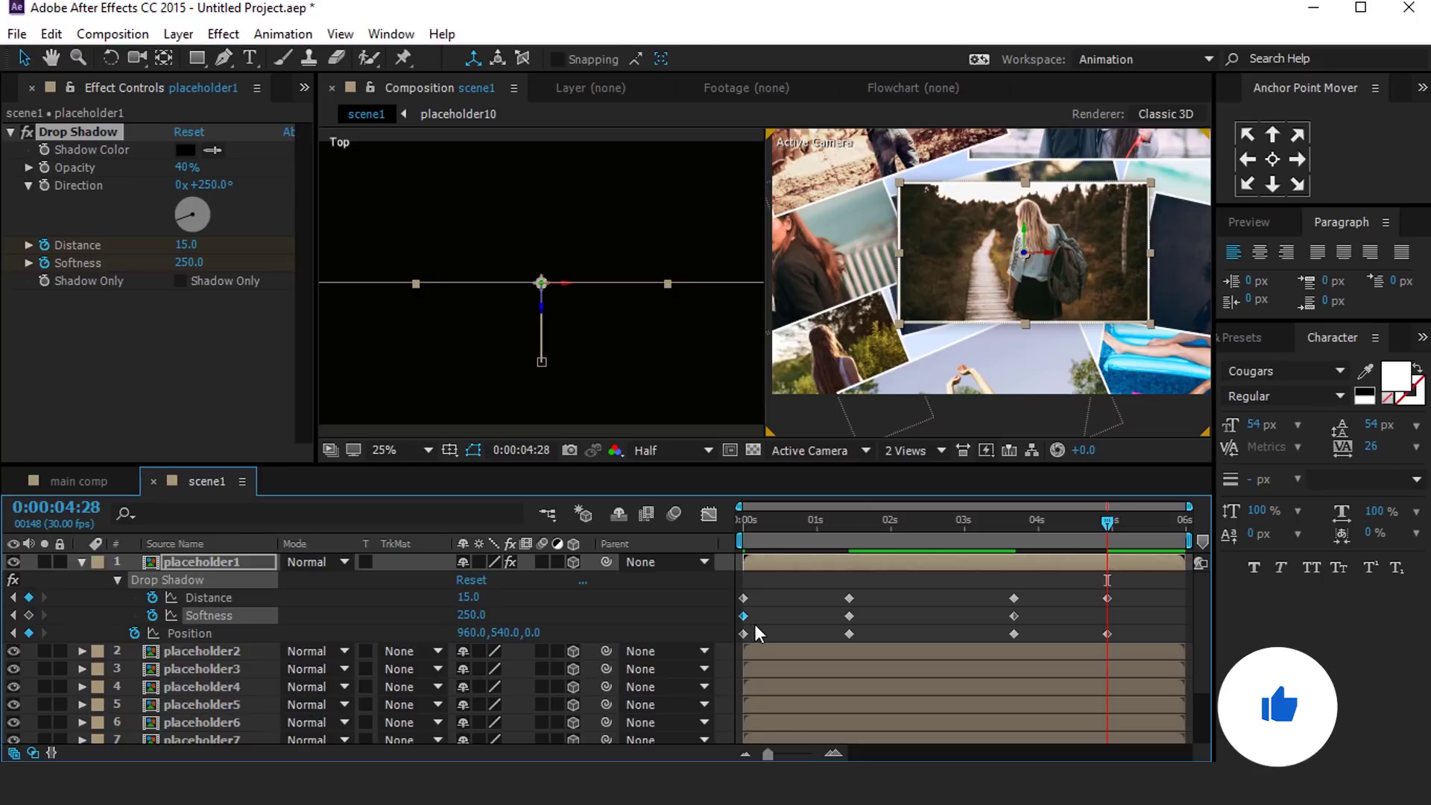
pyautogui.hotkey('ctrl', 'c')
pyautogui.hotkey('ctrl', 'v')
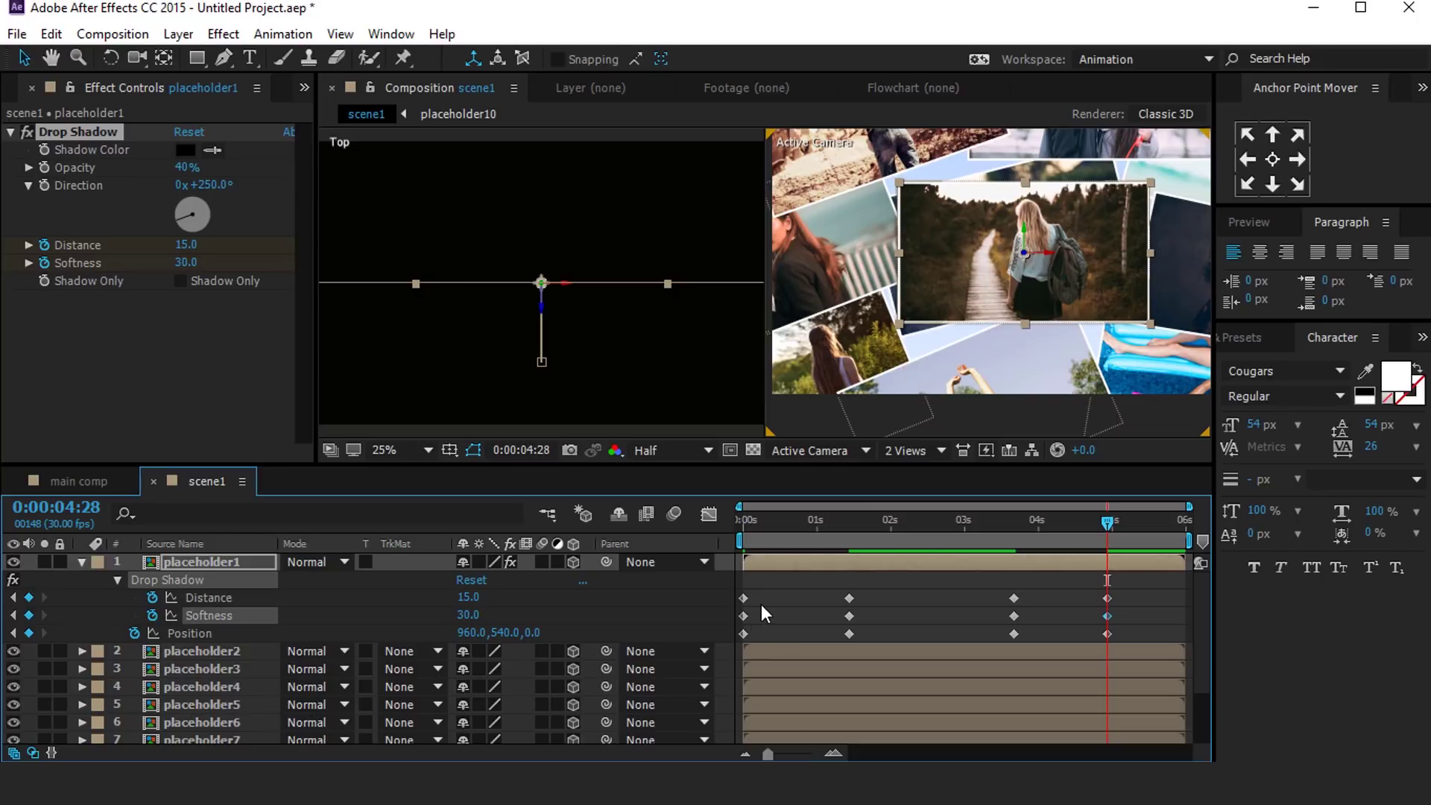
# Step: Return to 0:00 and show the composition in a single Active Camera view at 12.5% magnification
pyautogui.click(990, 597)
pyautogui.press('Home')
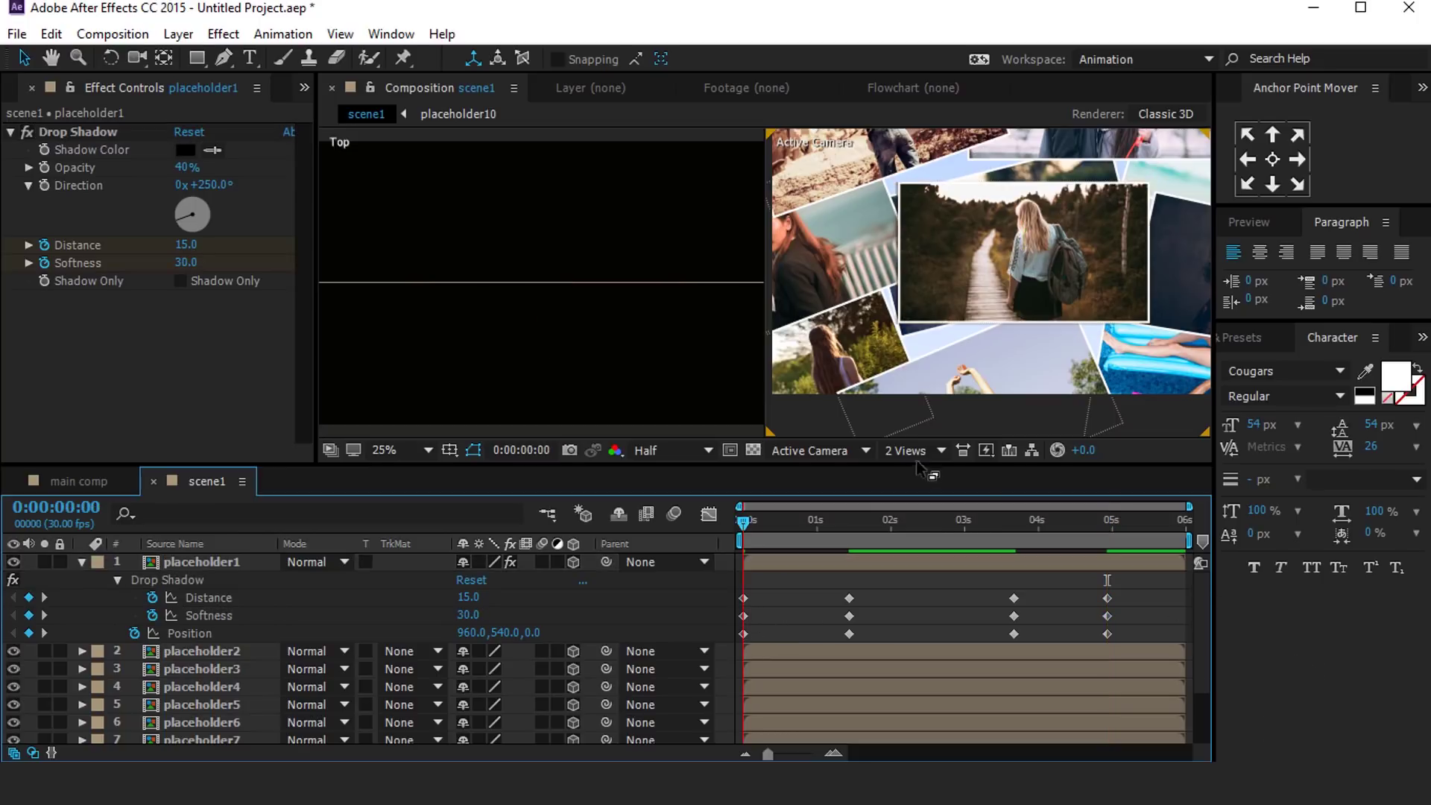
pyautogui.click(931, 452)
pyautogui.click(968, 476)
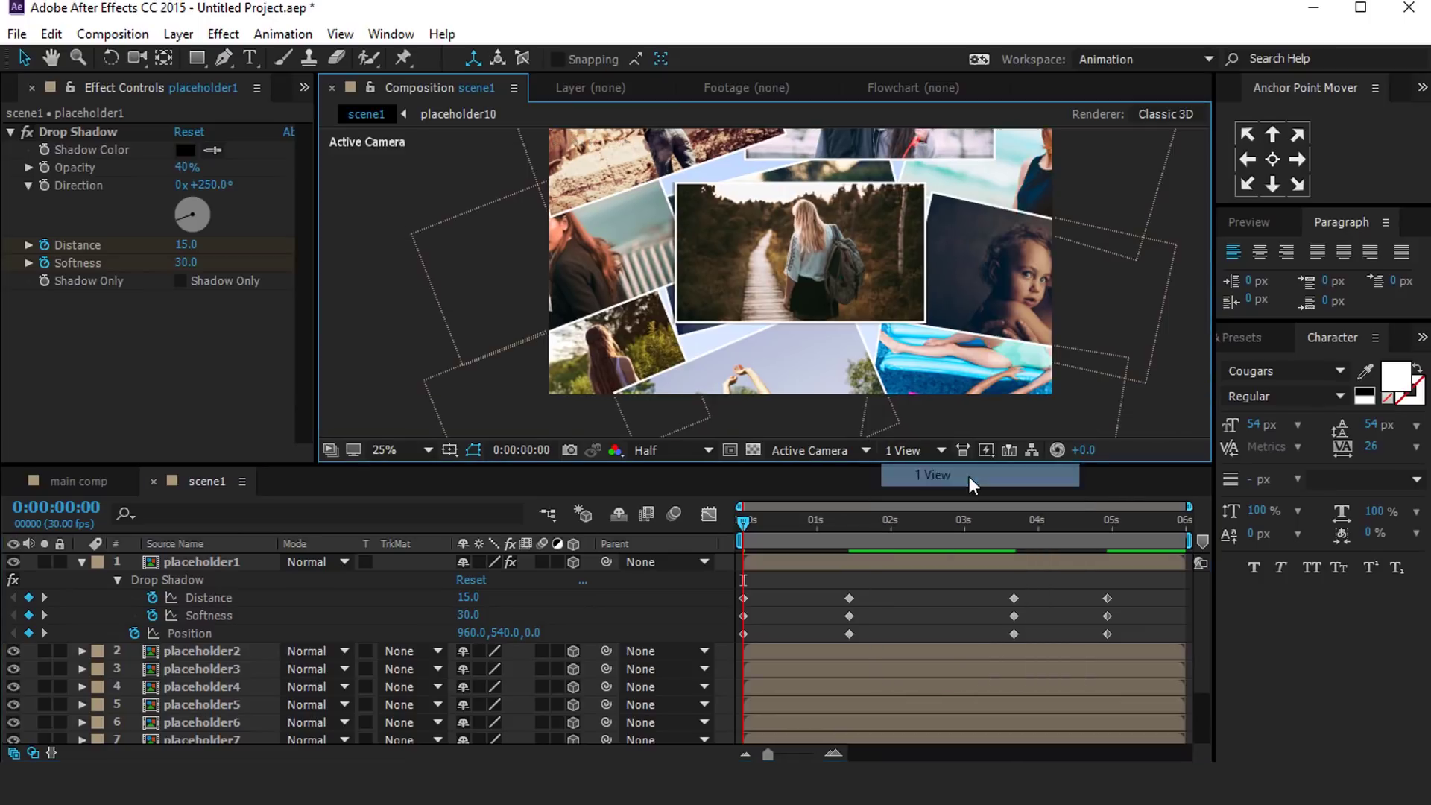
pyautogui.press(',')
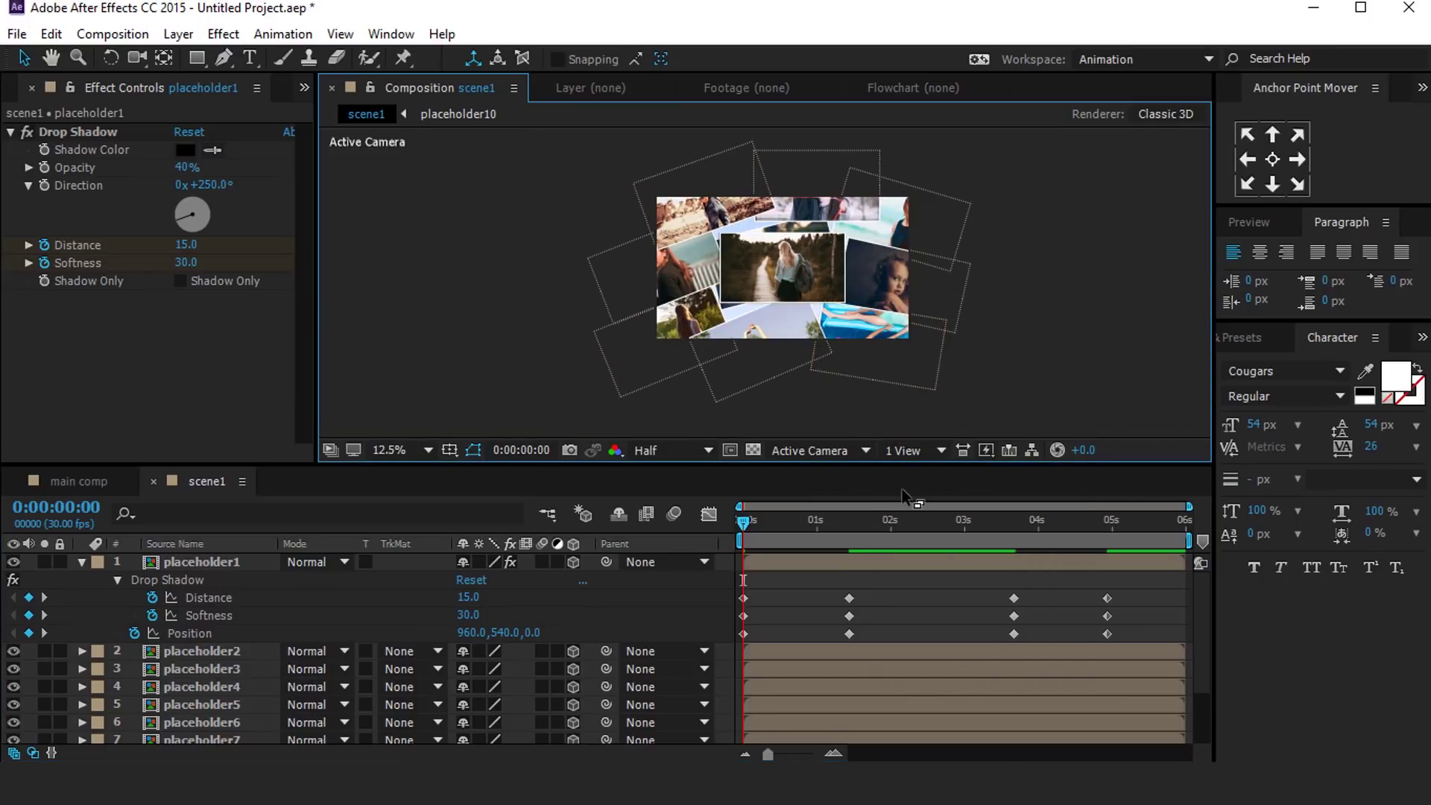
# Step: Apply Easy Ease to all four Position keyframes of placeholder1
pyautogui.moveTo(1131, 630); pyautogui.dragTo(725, 640)
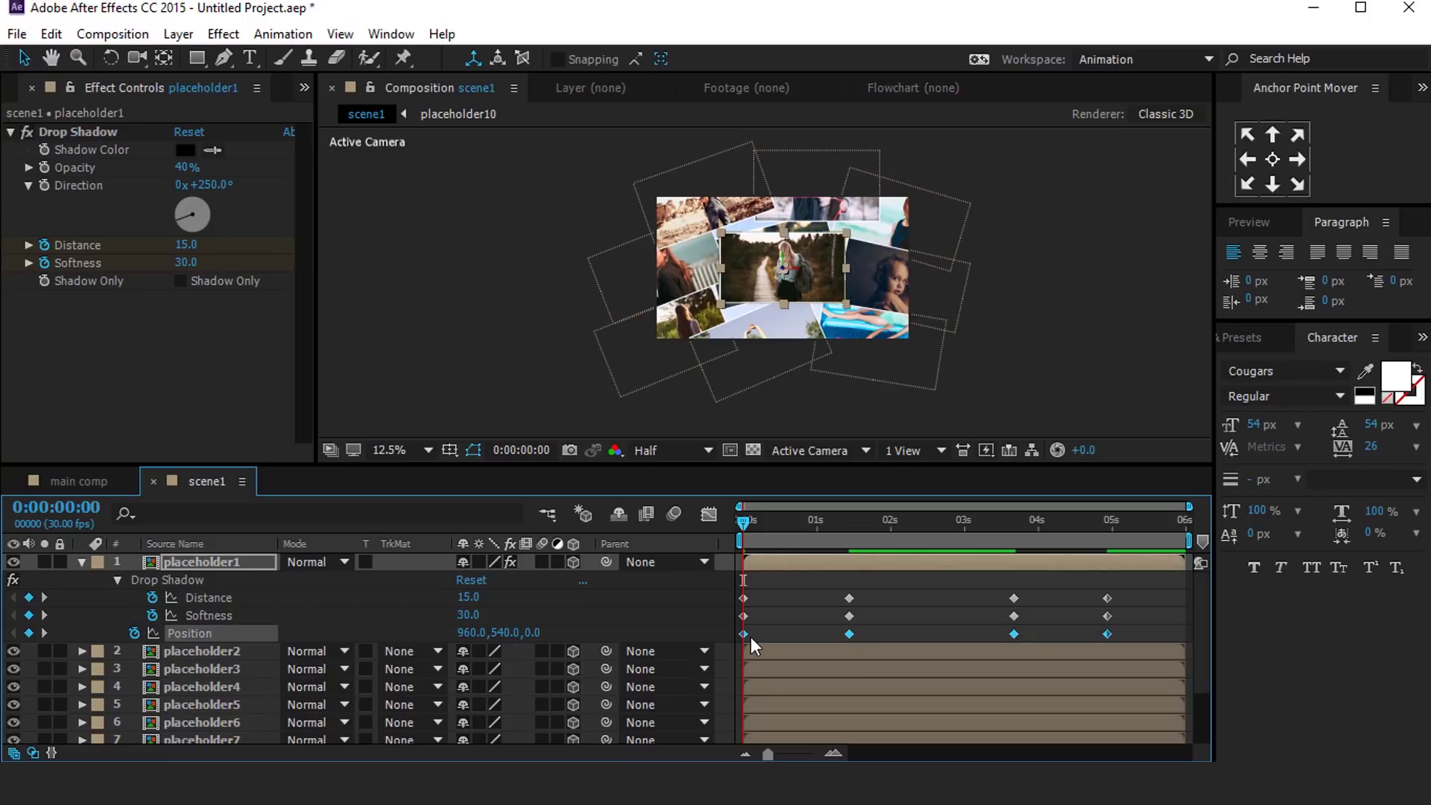
pyautogui.rightClick(848, 636)
pyautogui.moveTo(901, 621)
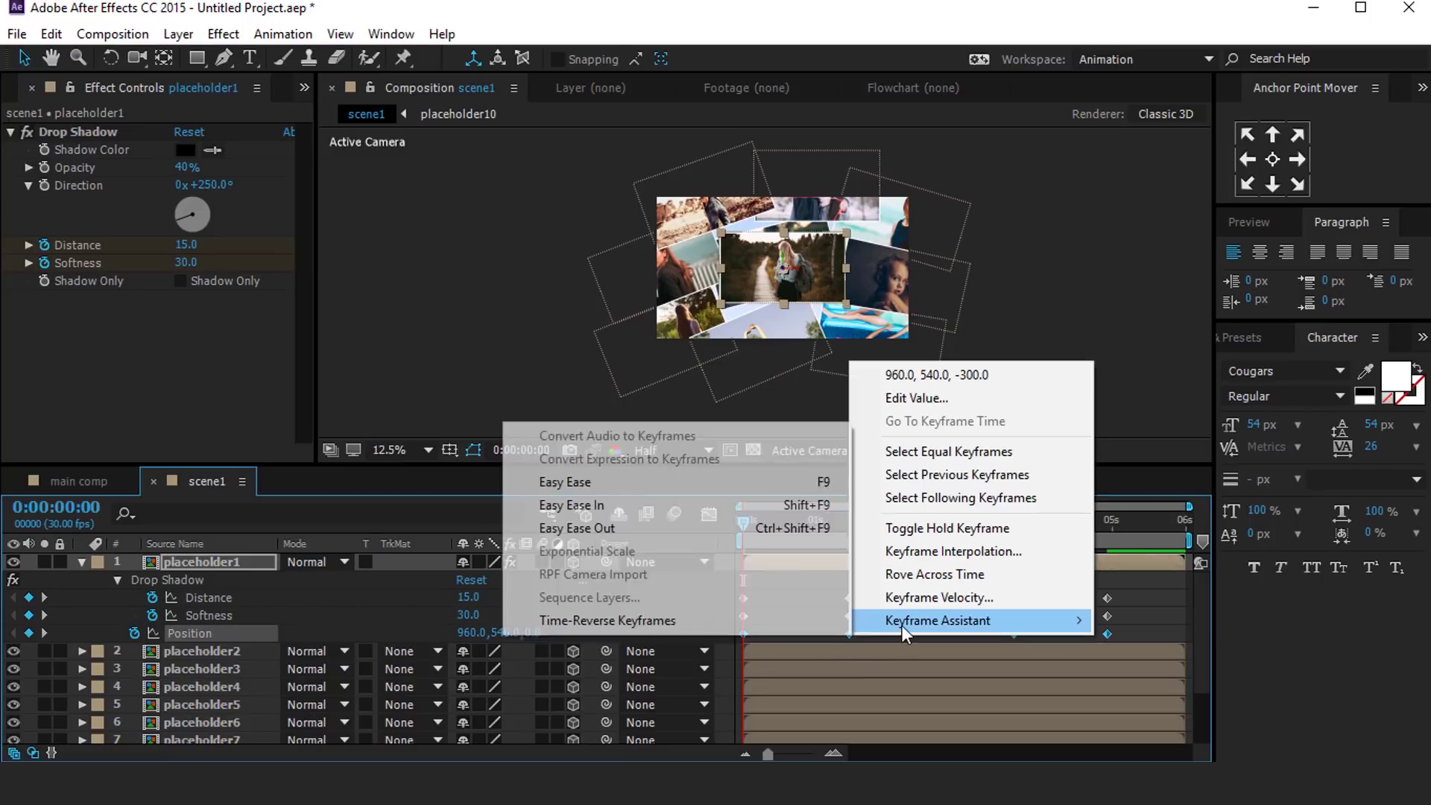
pyautogui.click(580, 484)
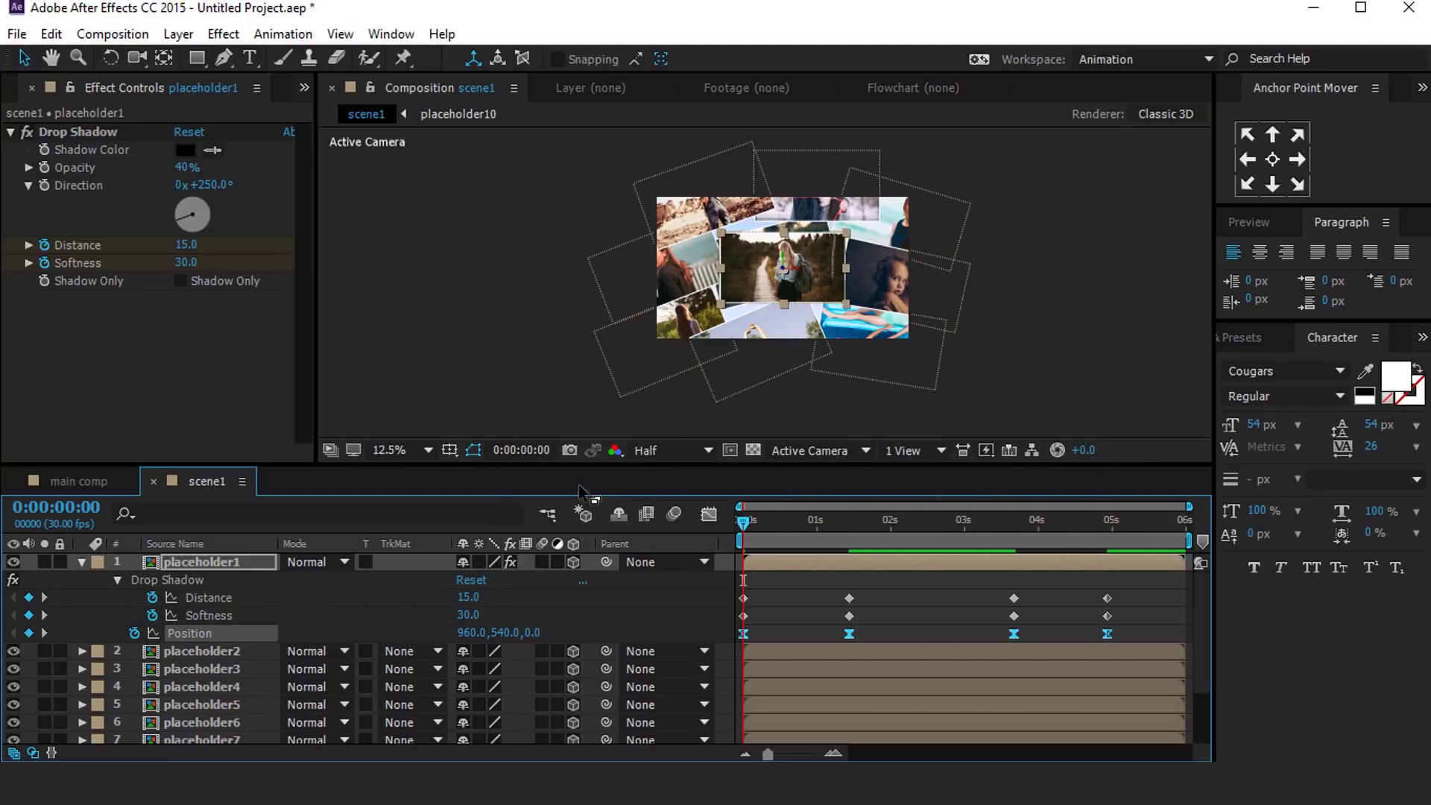
# Step: In placeholder1's Position speed graph, lengthen the incoming ease at 0:00:01:13 and the outgoing ease at 0:00:03:20
pyautogui.click(708, 515)
pyautogui.click(848, 700)
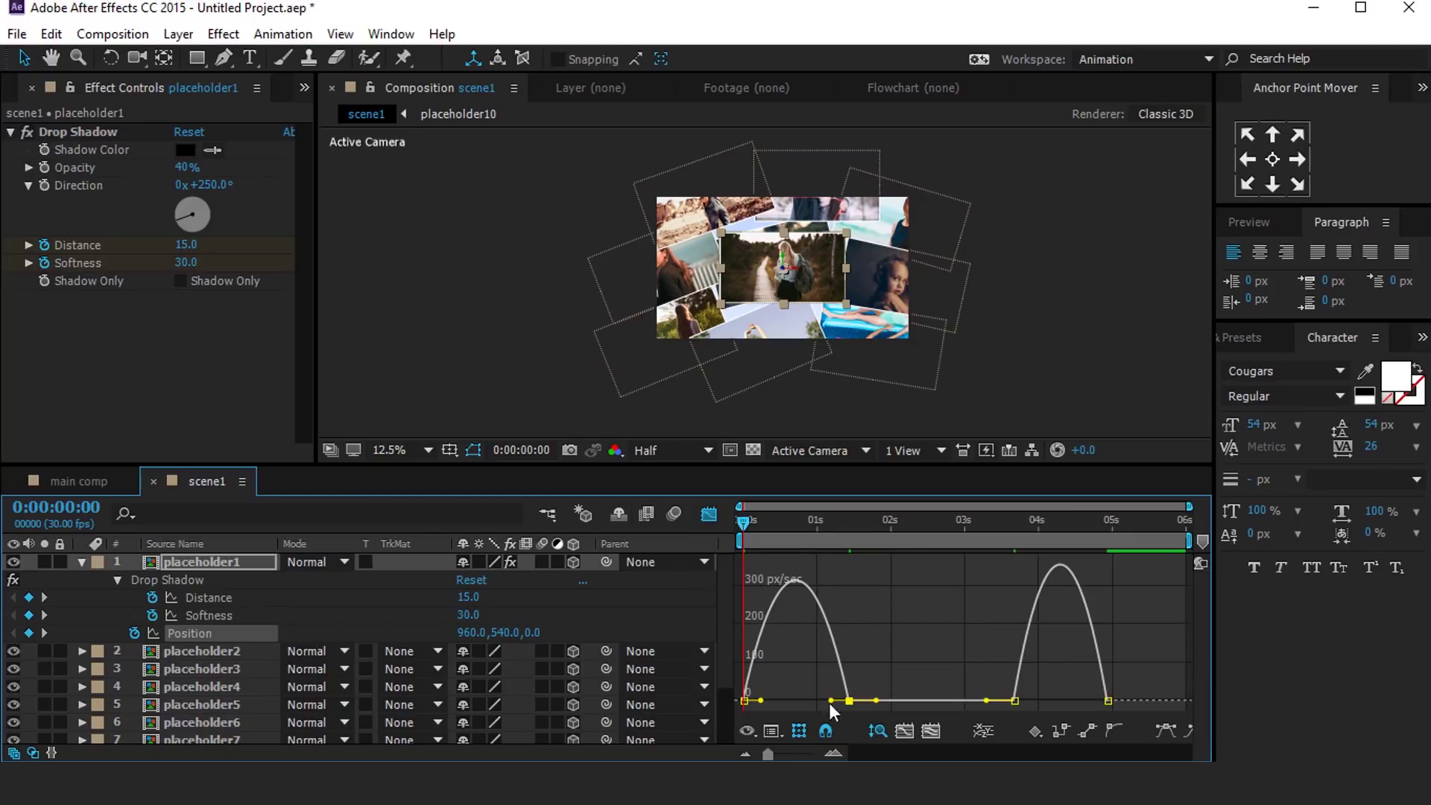
pyautogui.moveTo(830, 699); pyautogui.dragTo(764, 699)
pyautogui.click(1014, 700)
pyautogui.moveTo(1029, 701); pyautogui.dragTo(1041, 701)
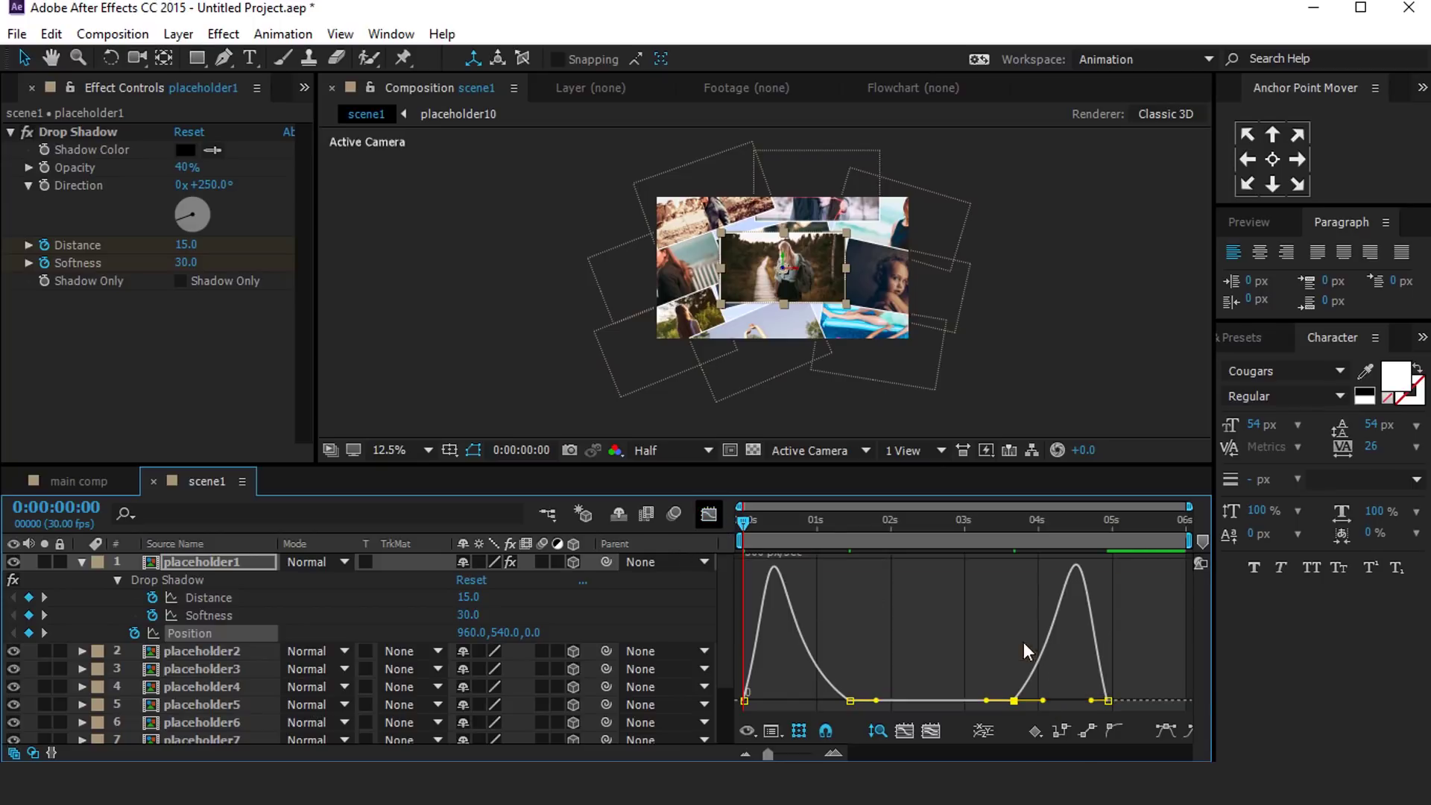
pyautogui.hotkey('shift', 'F3')
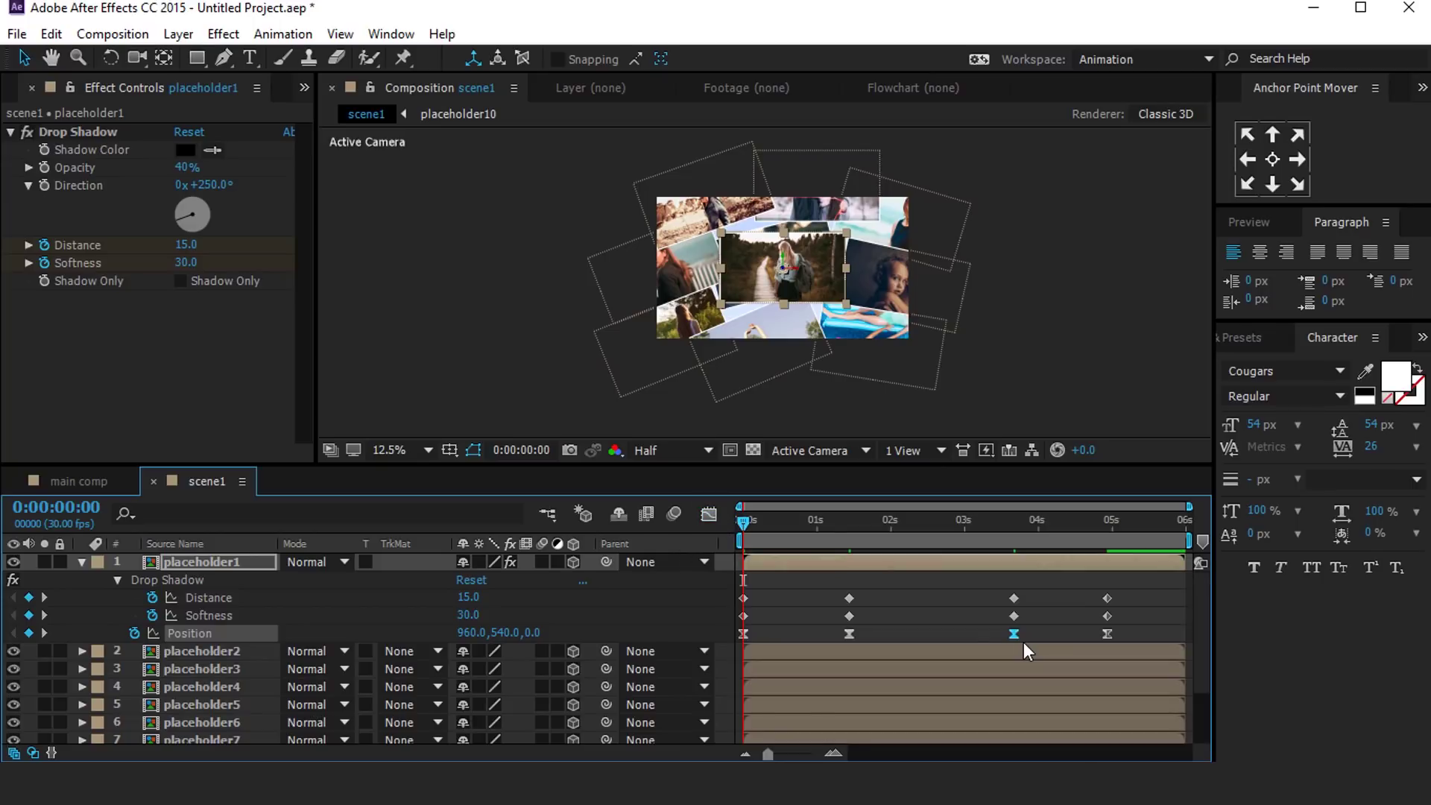
# Step: Collapse placeholder1's properties and add a two-node camera named Camera 1 with the 35mm preset
pyautogui.click(82, 563)
pyautogui.rightClick(429, 307)
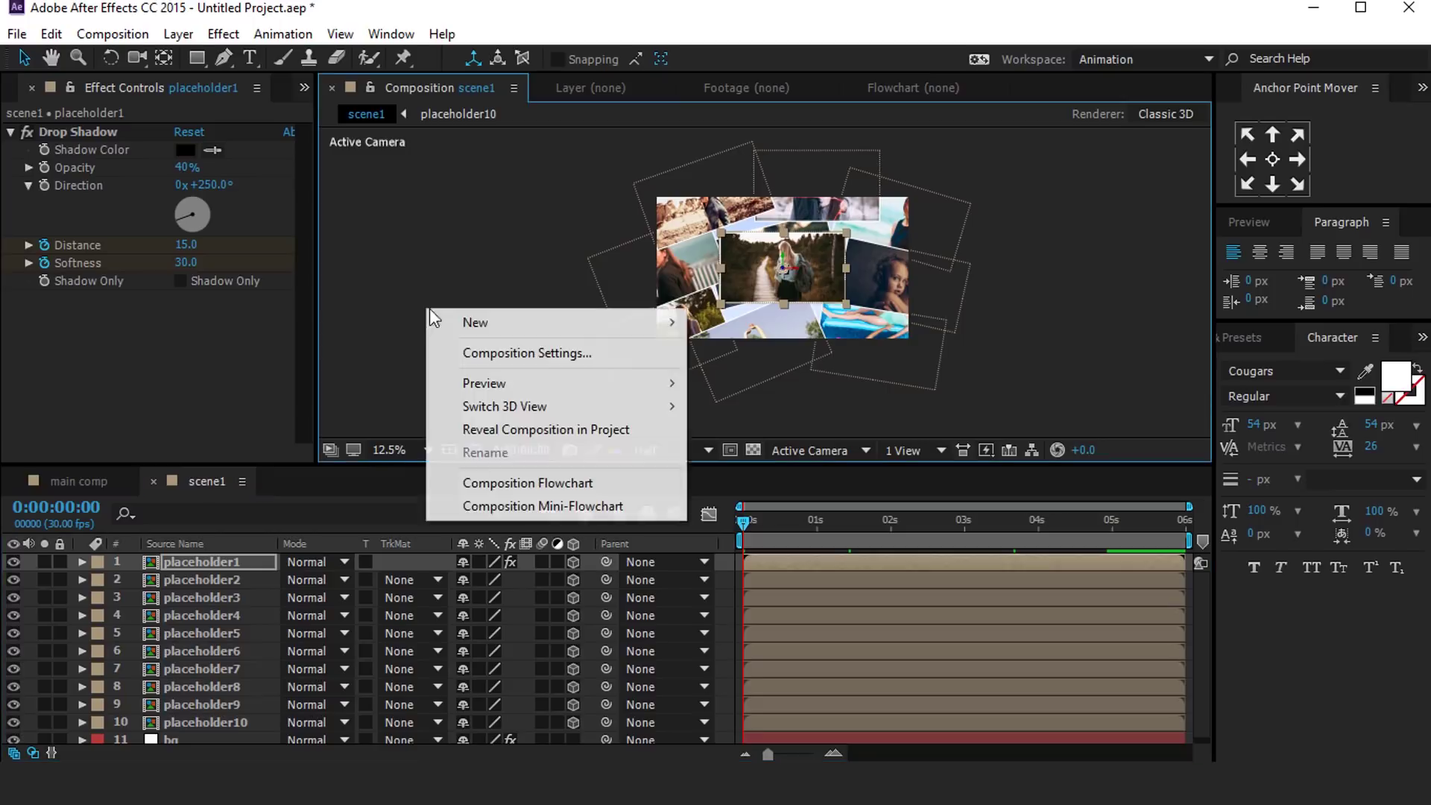
pyautogui.moveTo(457, 320)
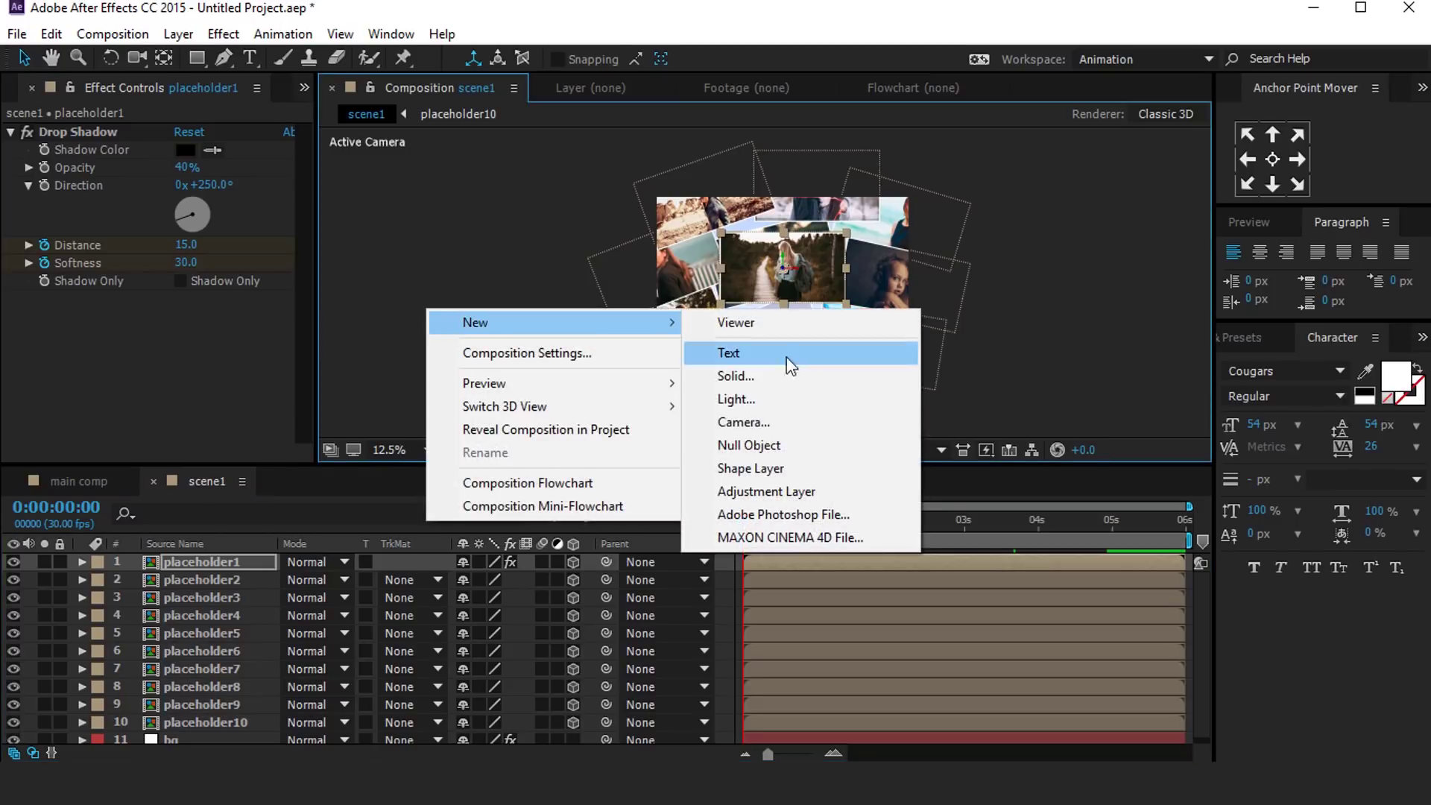
pyautogui.click(762, 422)
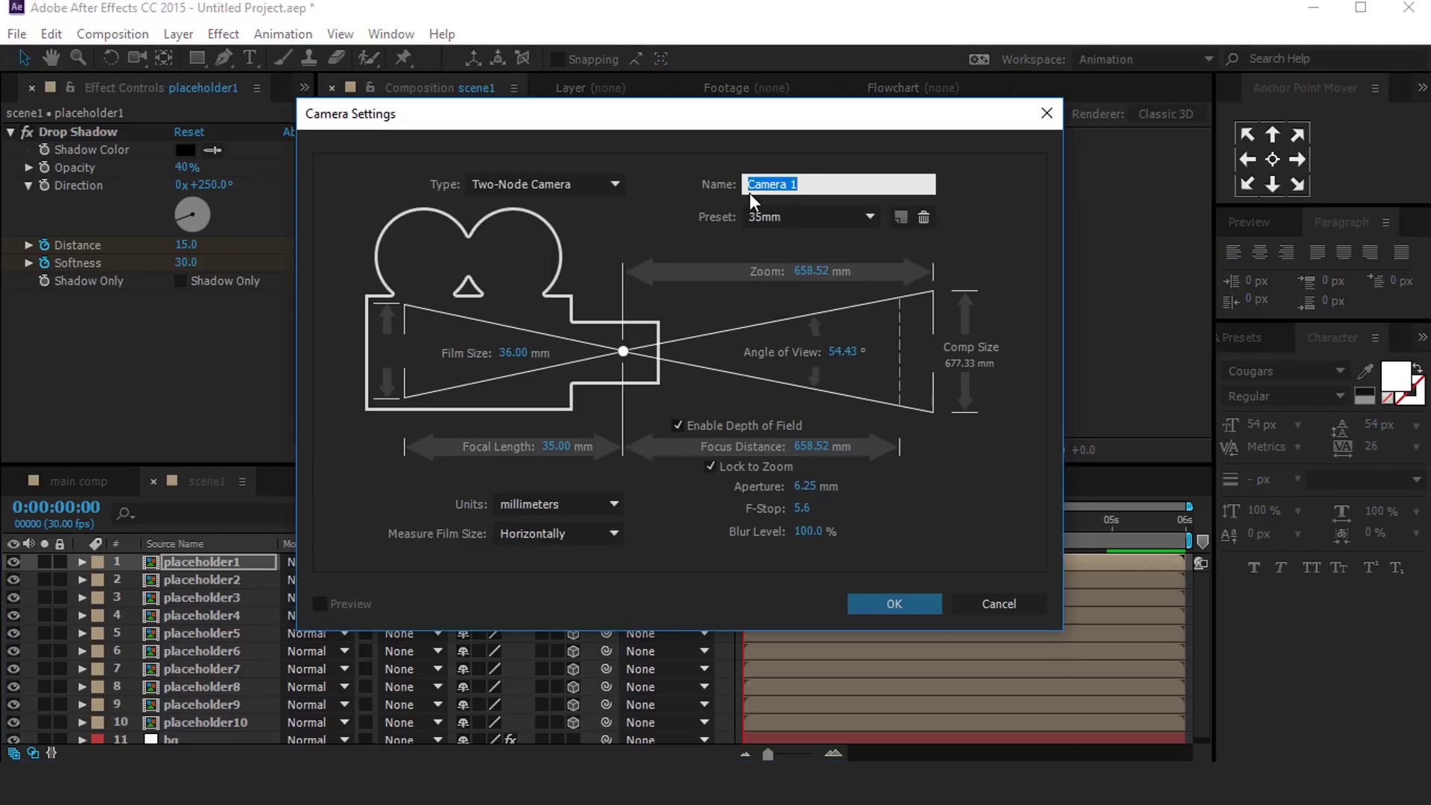
pyautogui.click(896, 601)
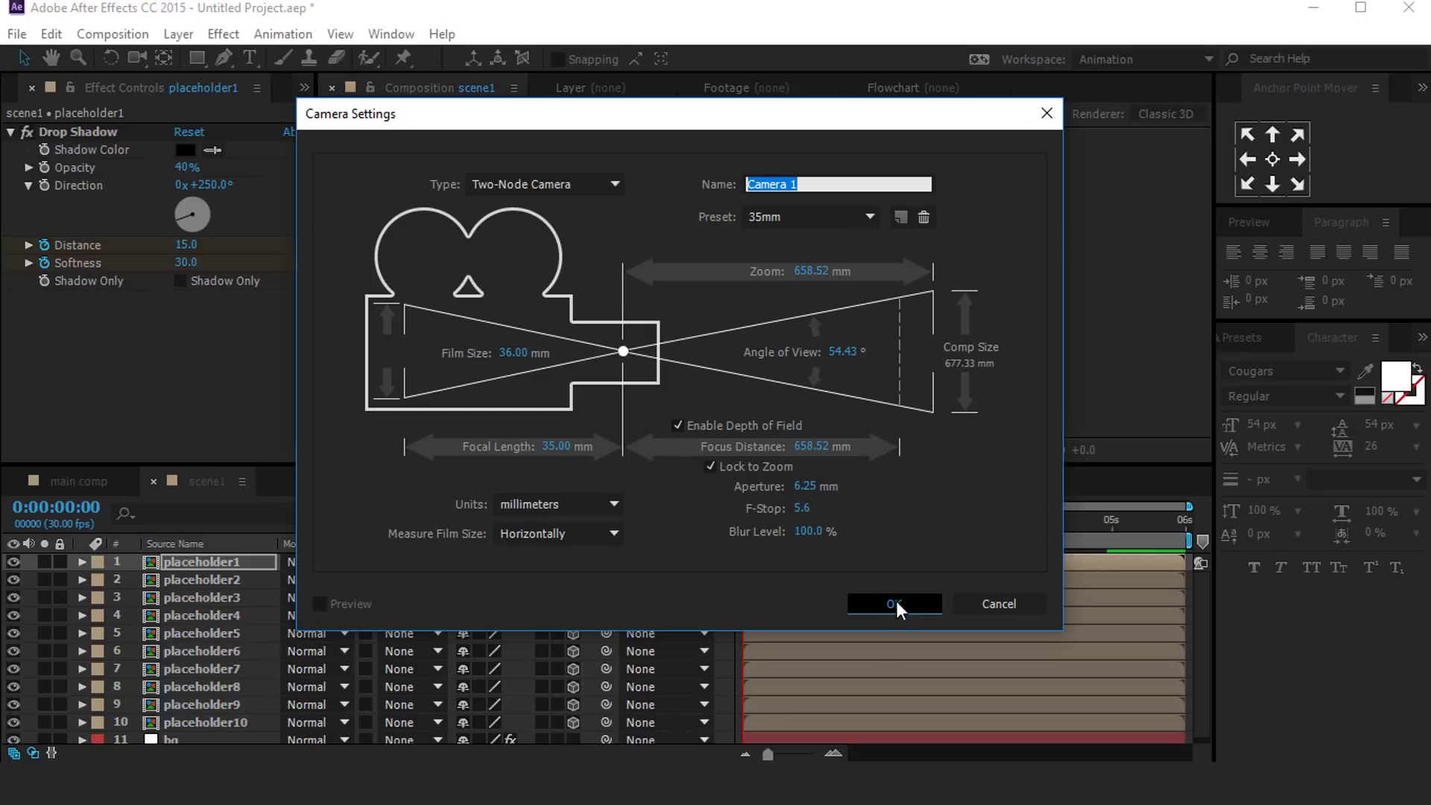
# Step: Show the Position properties of Camera 1 and placeholder1, and pull the camera back to Z -2068.7
pyautogui.press('p')
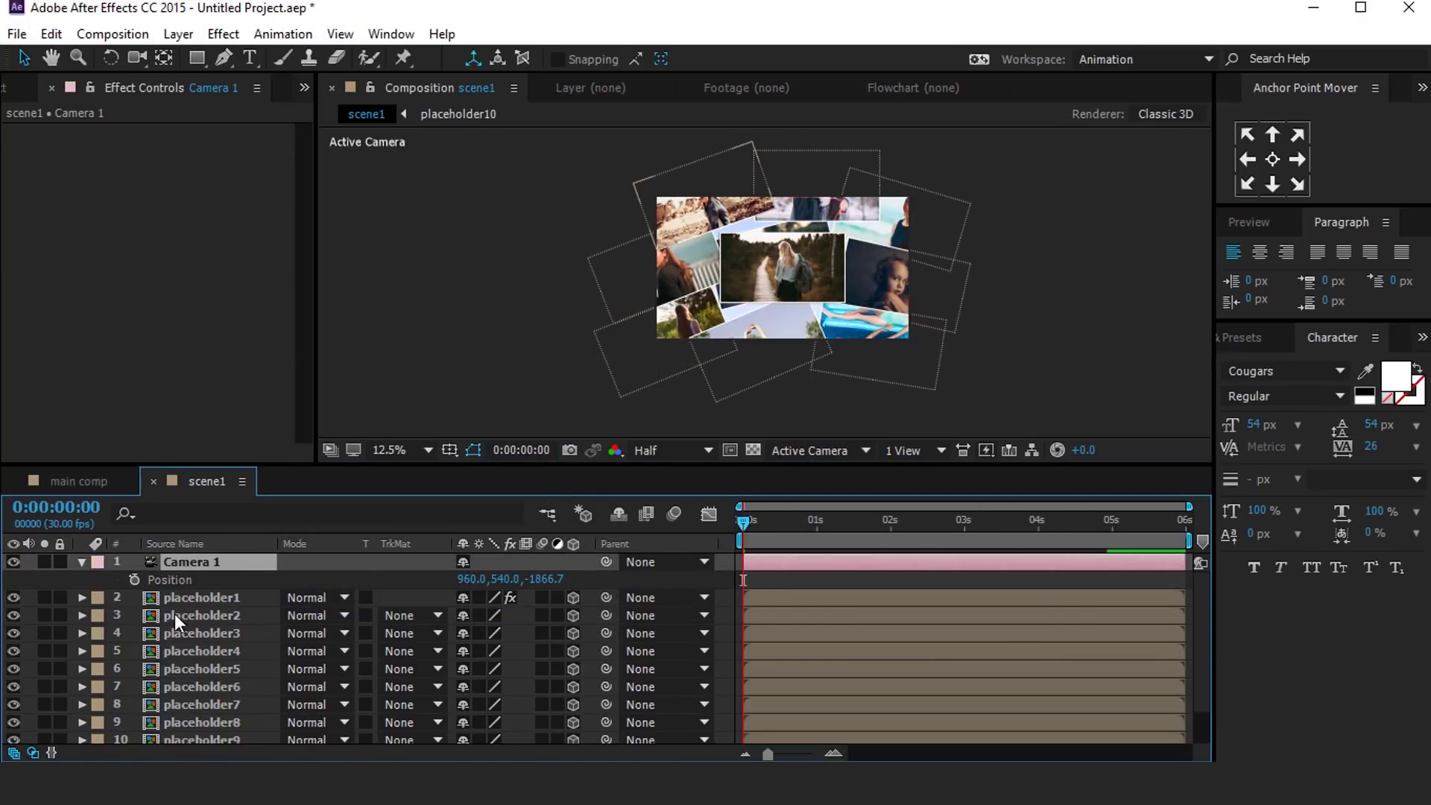
pyautogui.click(221, 597)
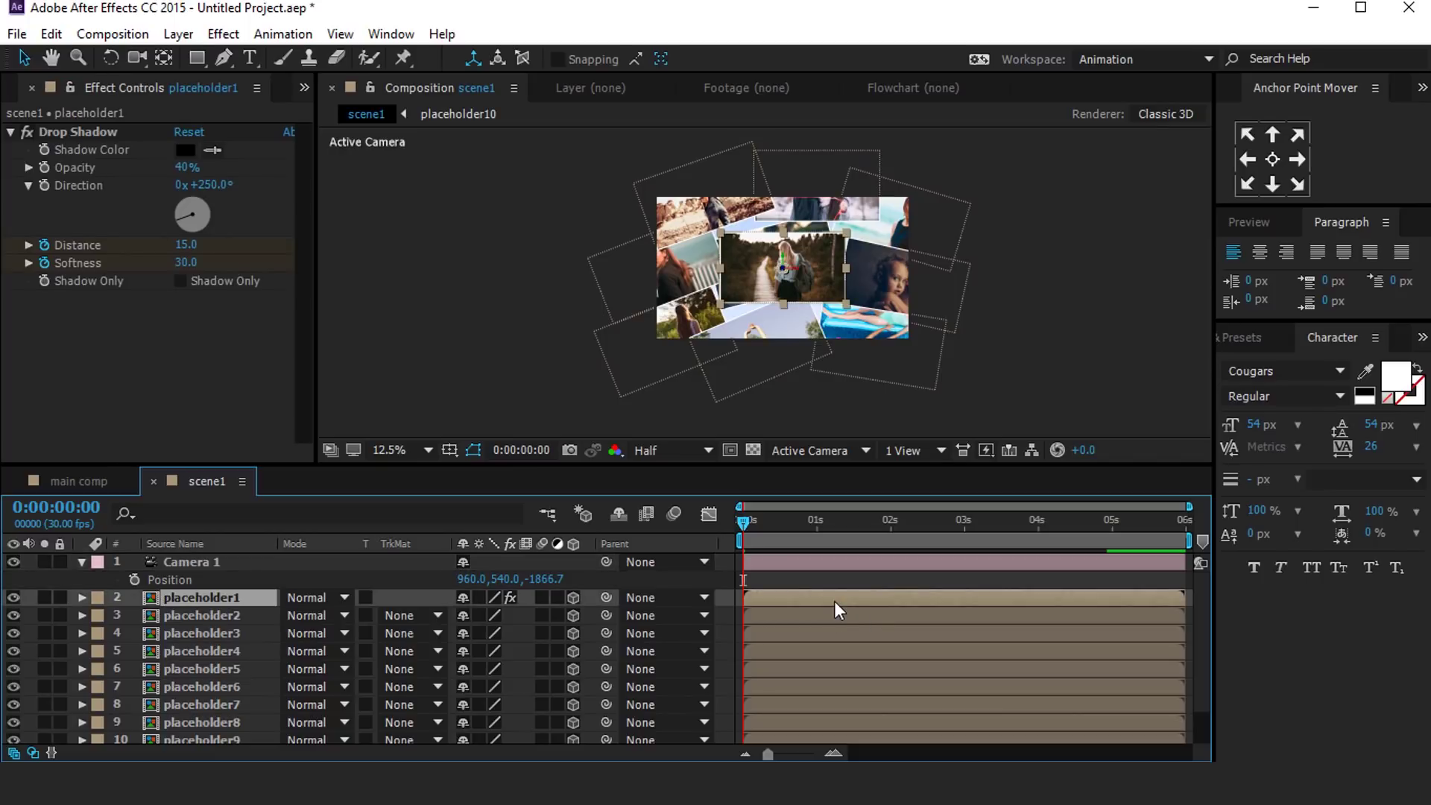
pyautogui.press('p')
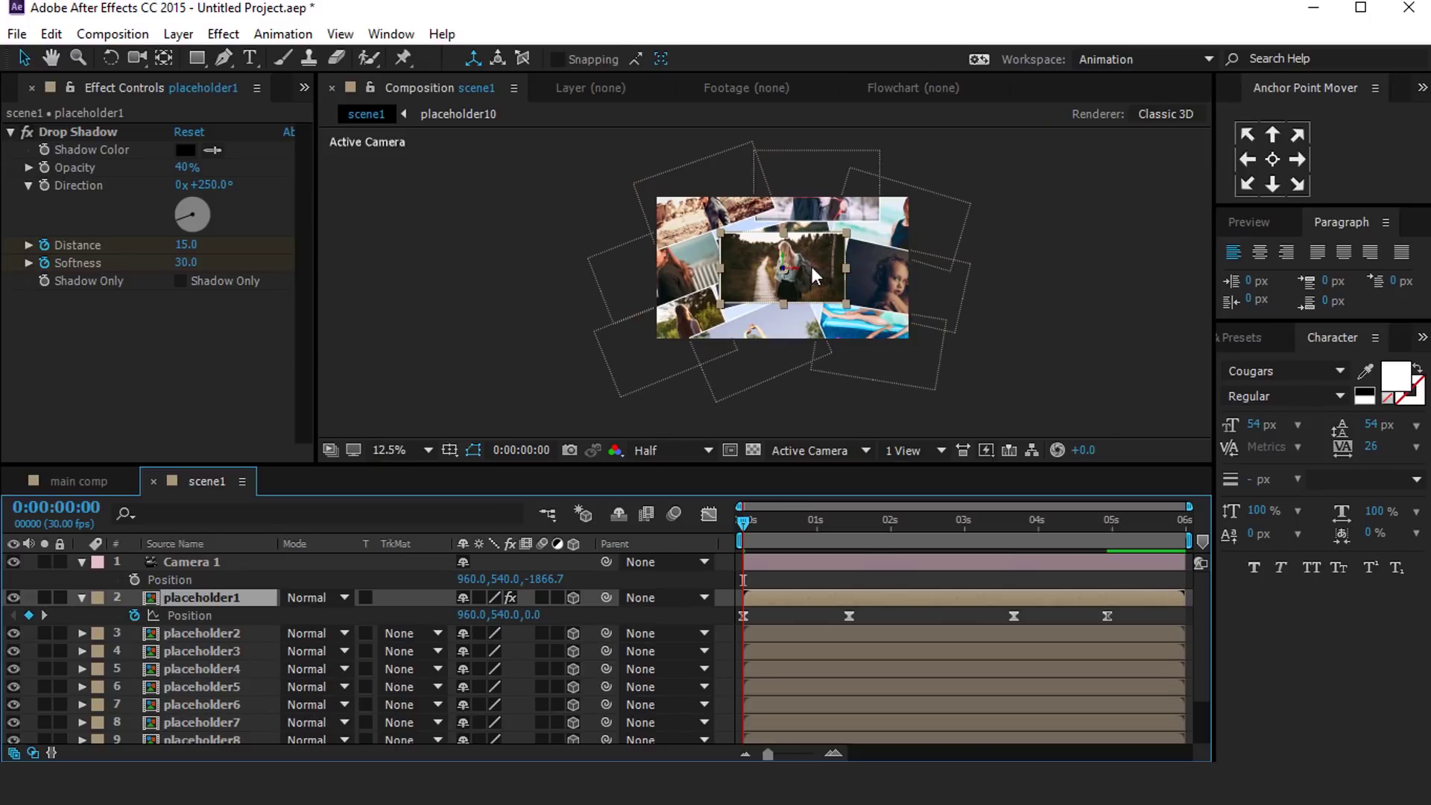
pyautogui.moveTo(546, 578); pyautogui.dragTo(340, 583)
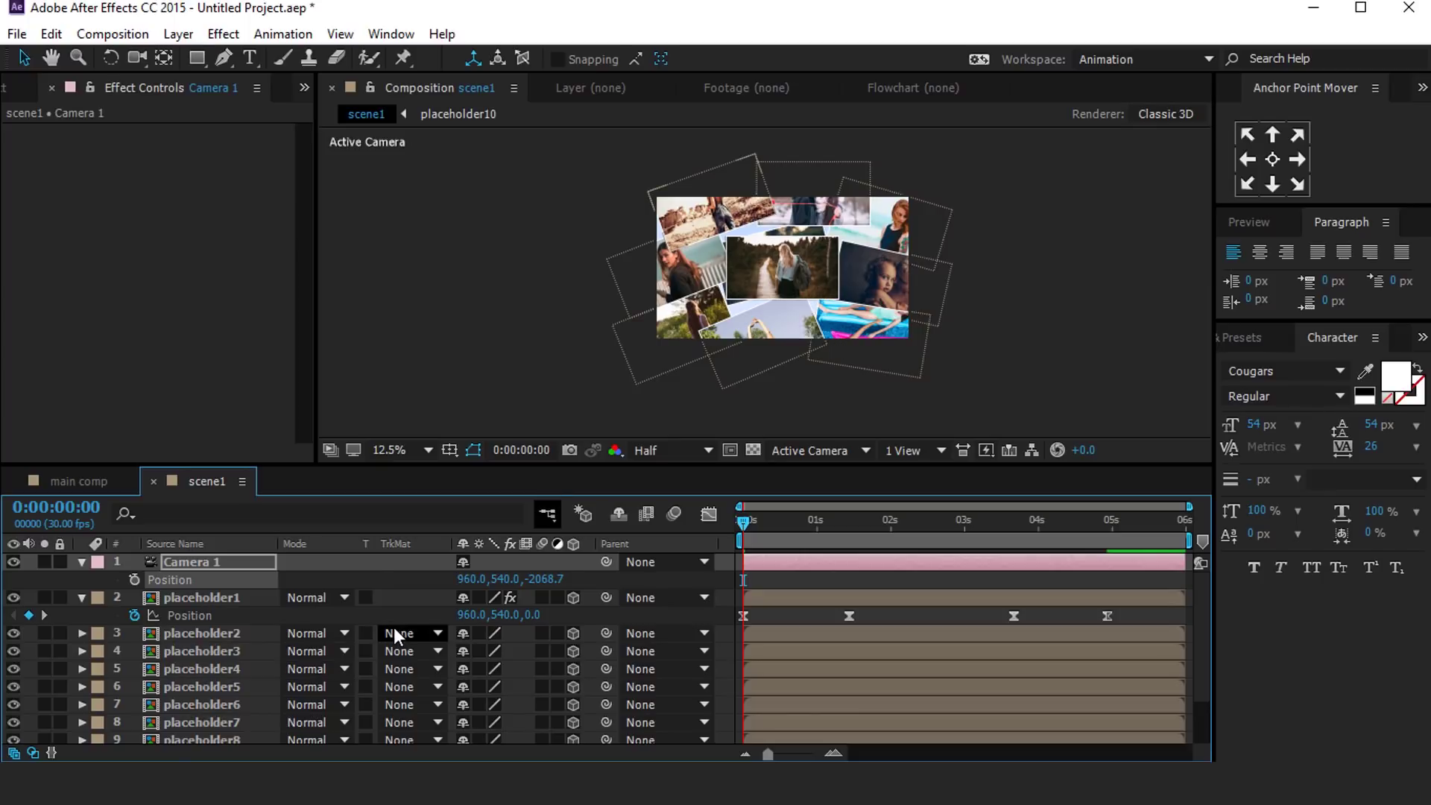
# Step: Apply the CC RepeTile effect to the bg layer
pyautogui.scroll(-2, 298, 656)
pyautogui.click(167, 730)
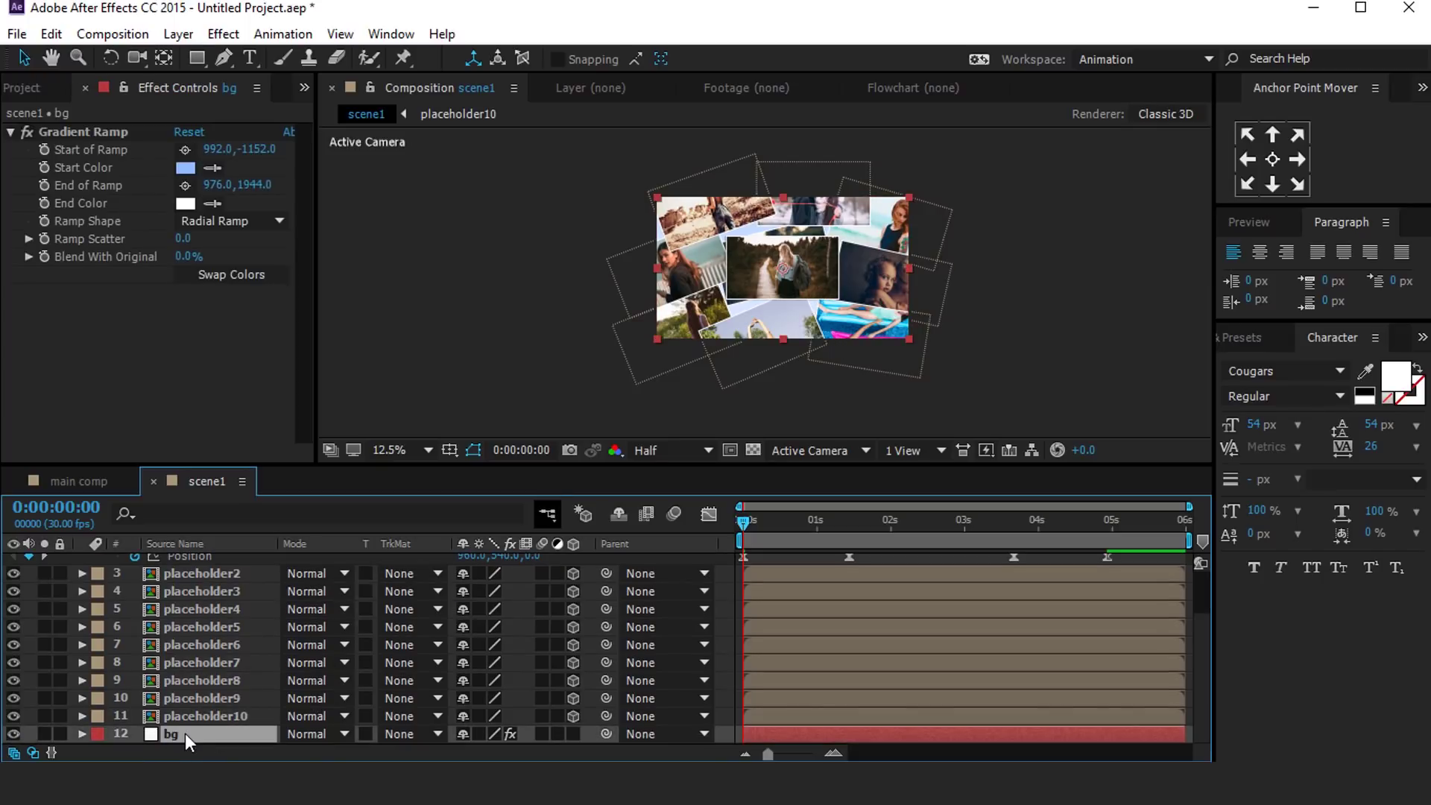
pyautogui.hotkey('ctrl', 'space')
pyautogui.write('cc re')
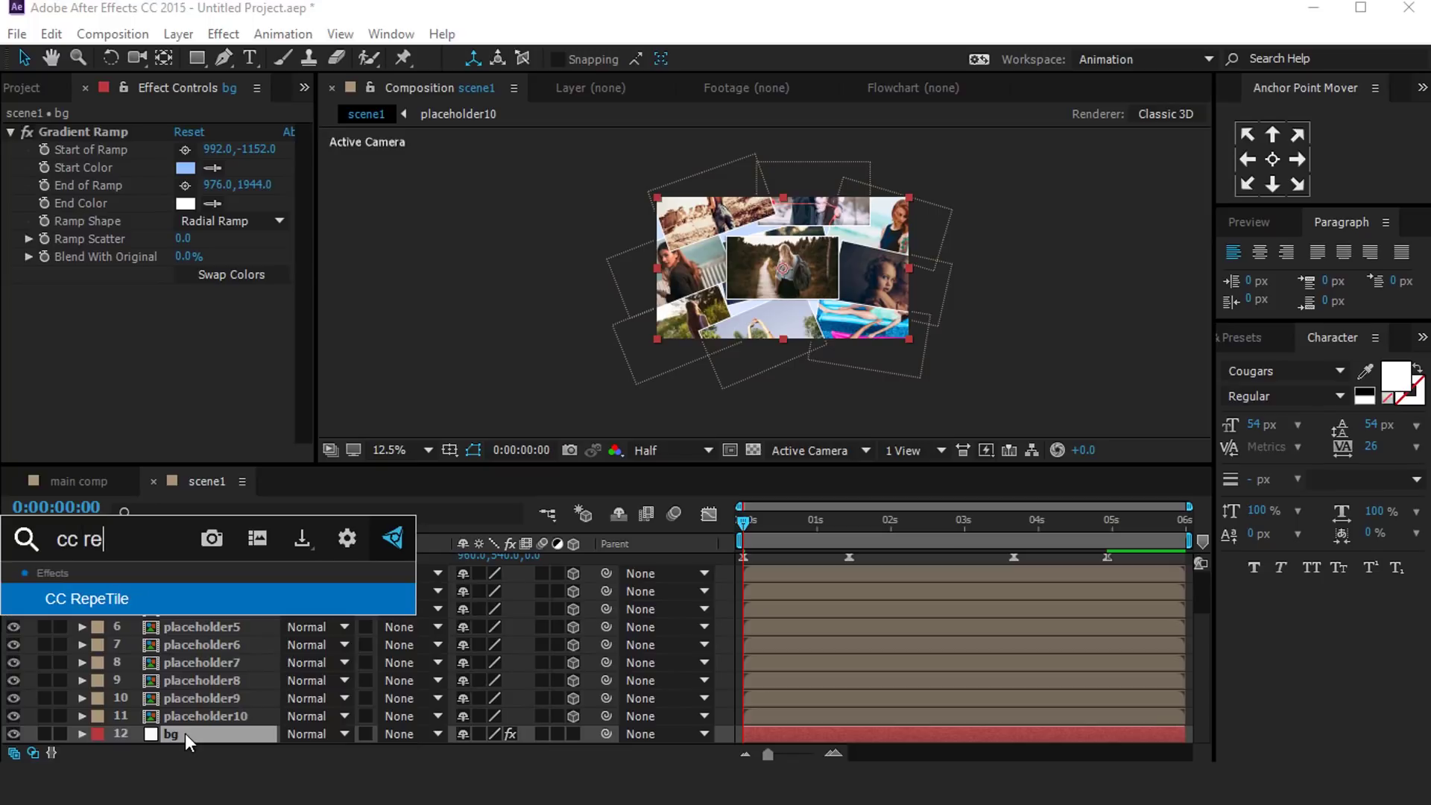
pyautogui.click(117, 596)
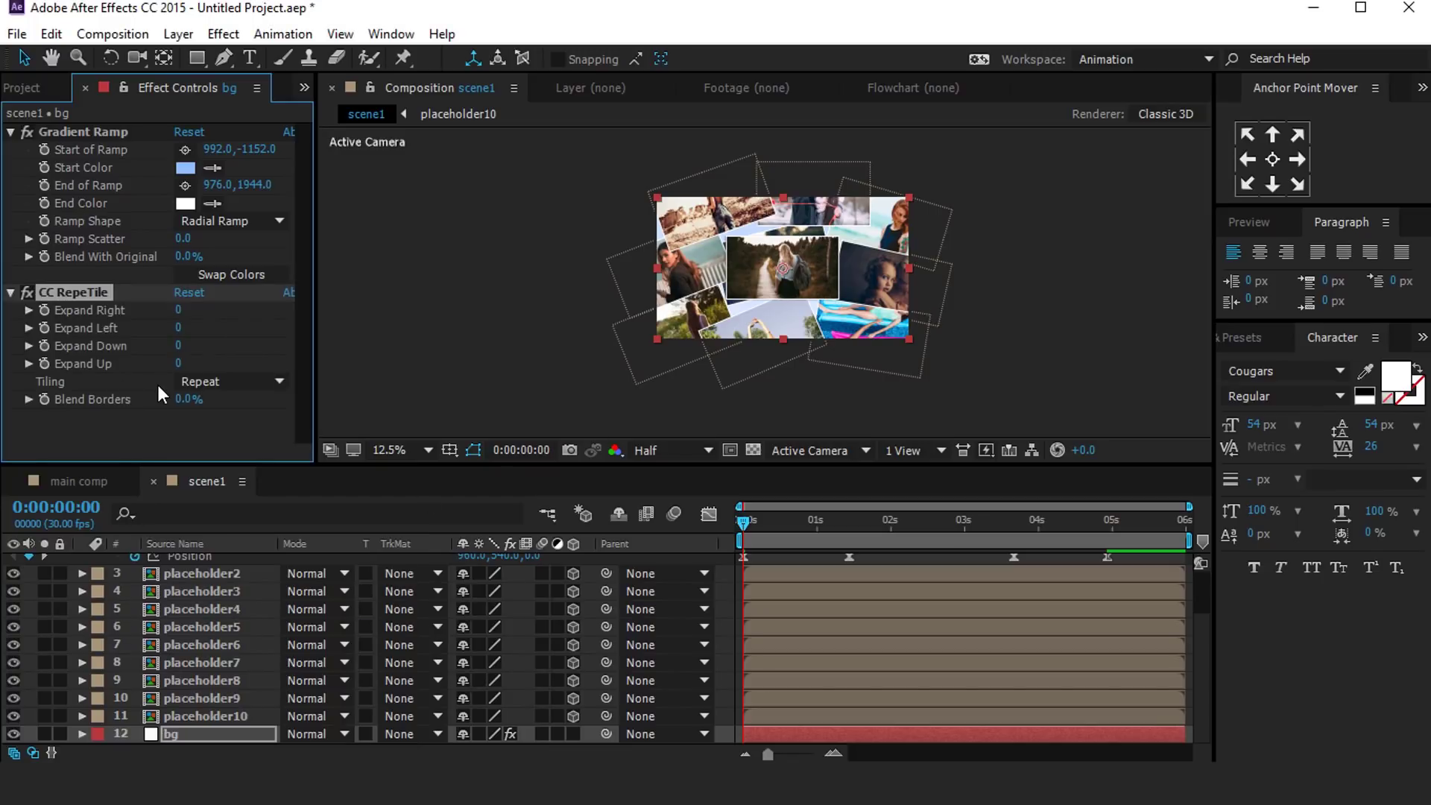
# Step: Set bg's CC RepeTile to expand 5000 right and left and 1000 down and up, with Unfold tiling
pyautogui.click(178, 310)
pyautogui.write('5000')
pyautogui.press('Tab')
pyautogui.write('5000')
pyautogui.press('Tab')
pyautogui.write('1000')
pyautogui.press('Tab')
pyautogui.write('100')
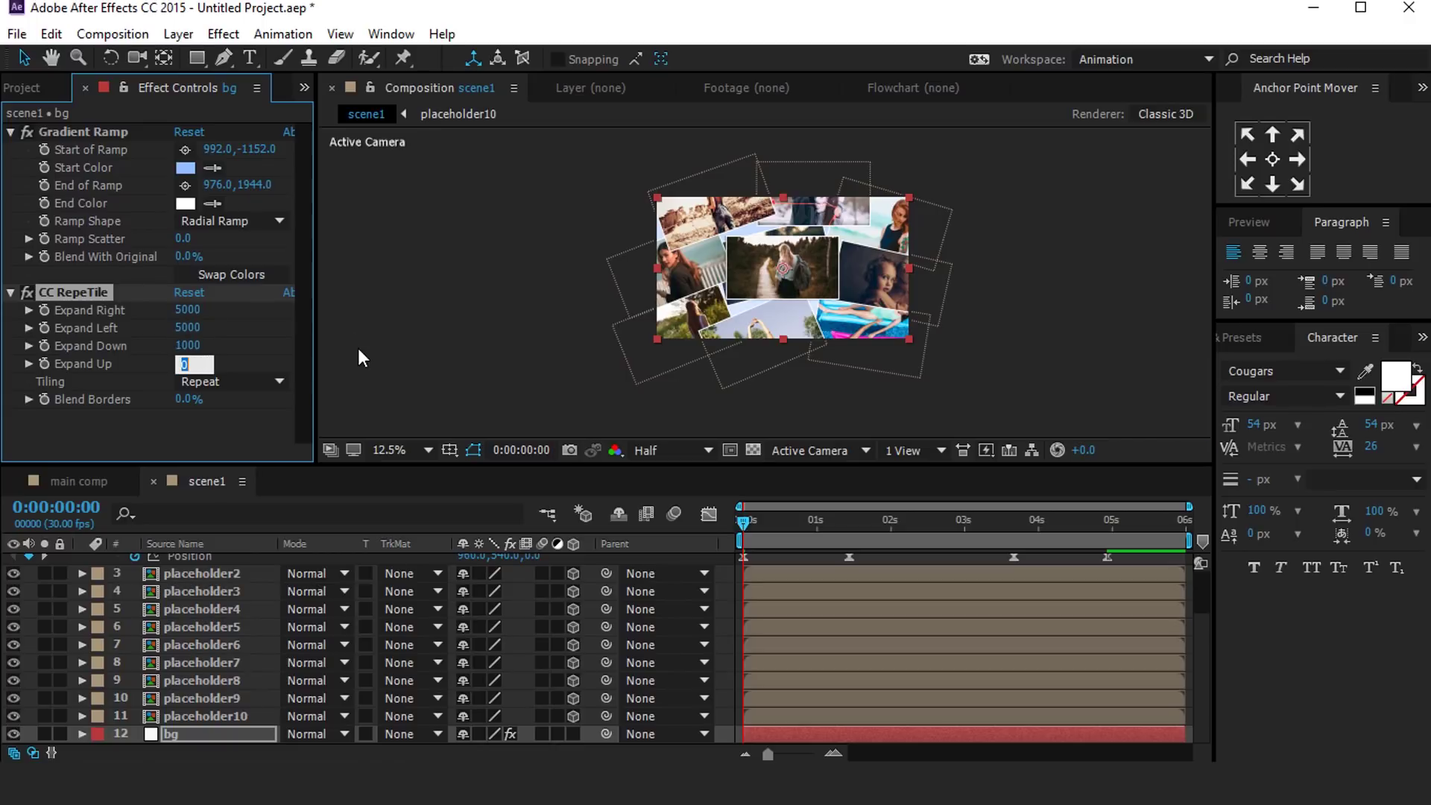
pyautogui.write('0')
pyautogui.press('Return')
pyautogui.click(247, 379)
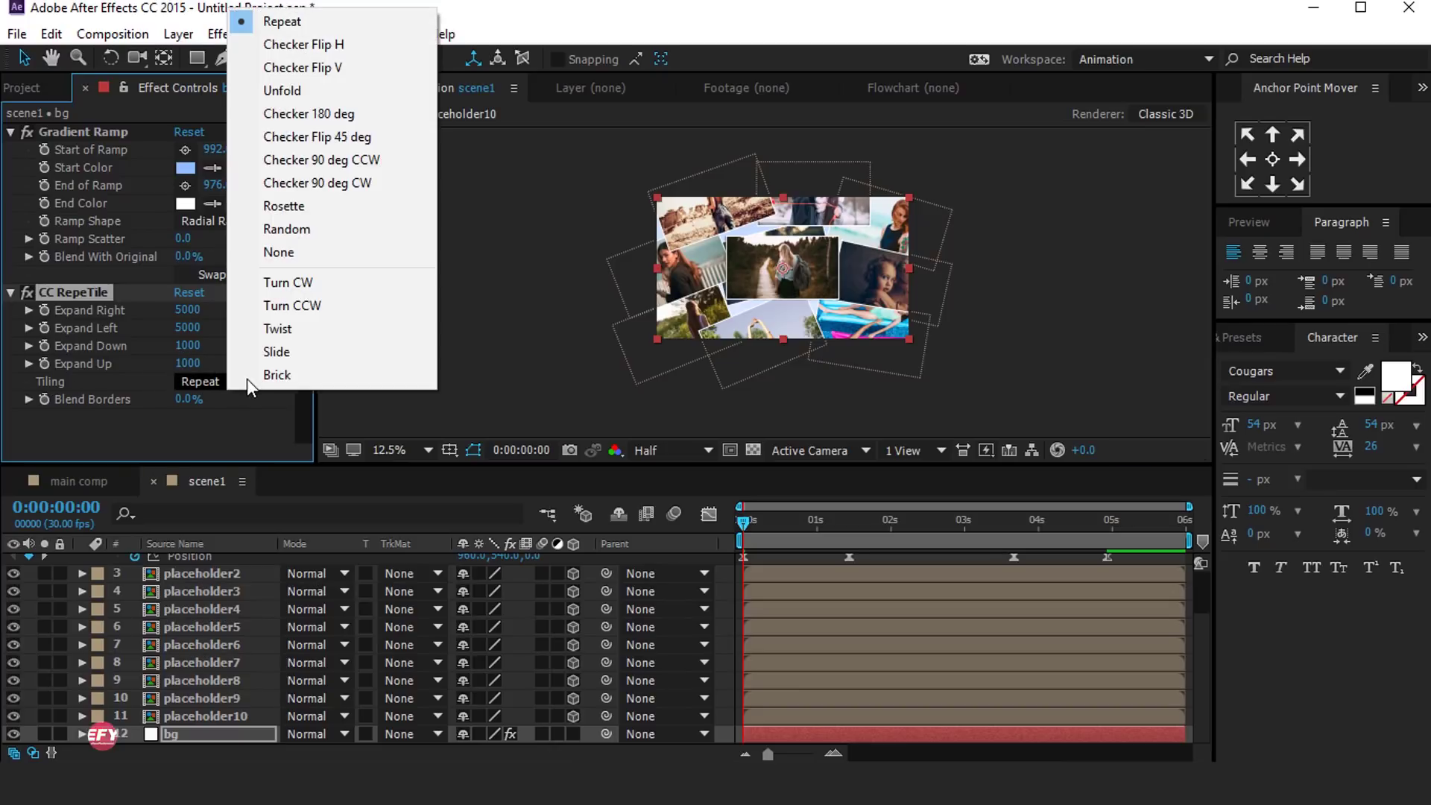
pyautogui.click(290, 91)
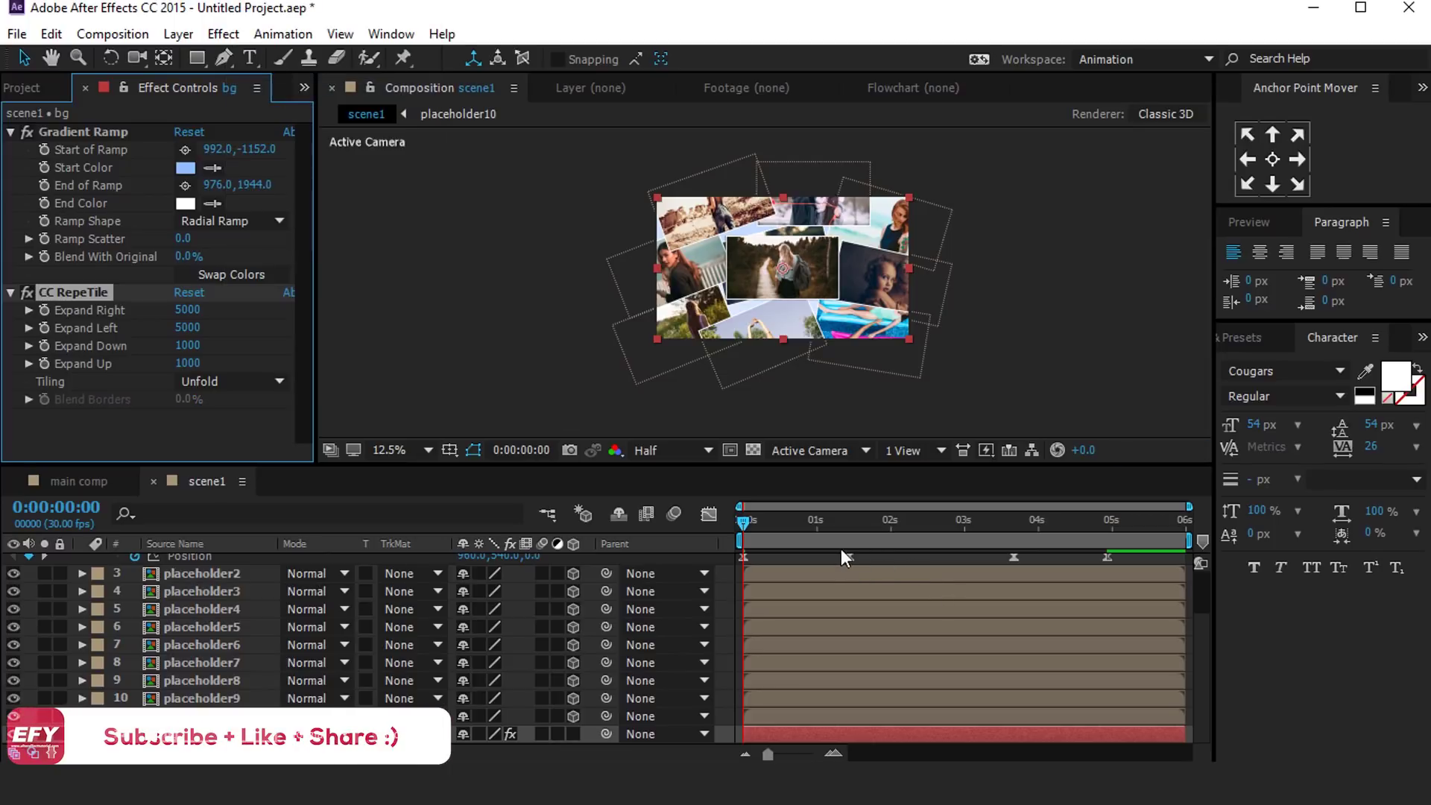
# Step: Keyframe Camera 1's Position, move that keyframe to 0:00:01:13, and shift the camera sideways along X at 0:00
pyautogui.scroll(2, 812, 610)
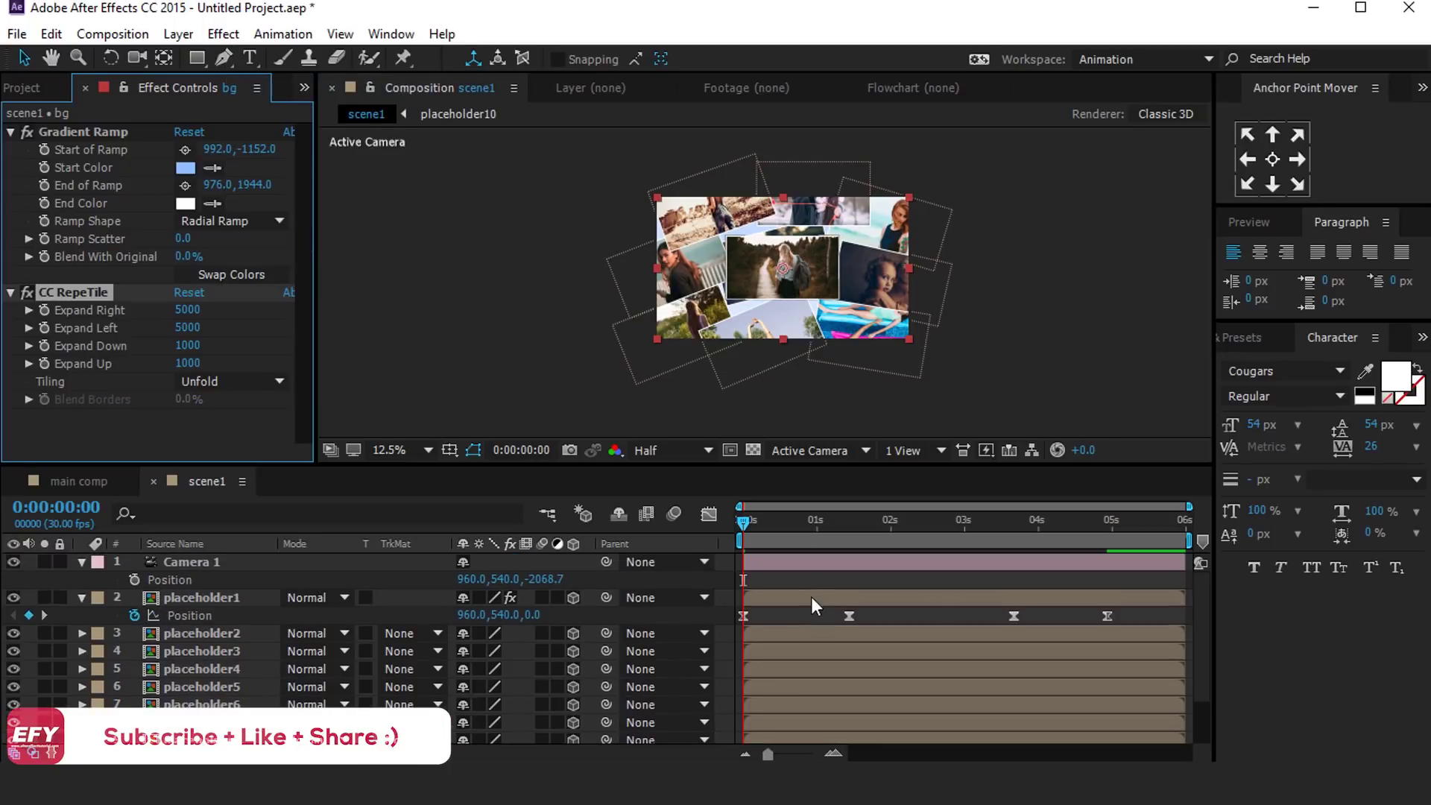
pyautogui.click(801, 562)
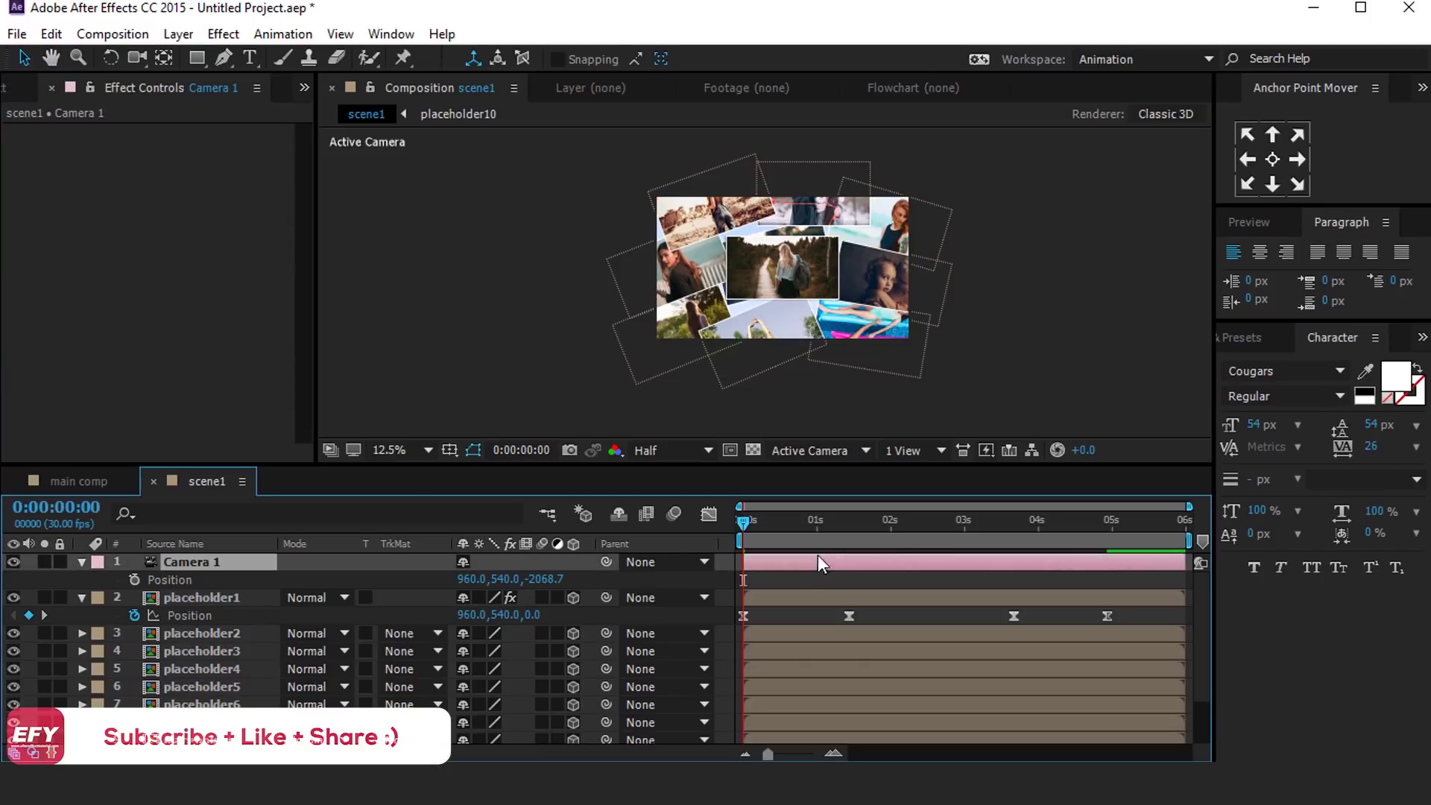
pyautogui.click(135, 580)
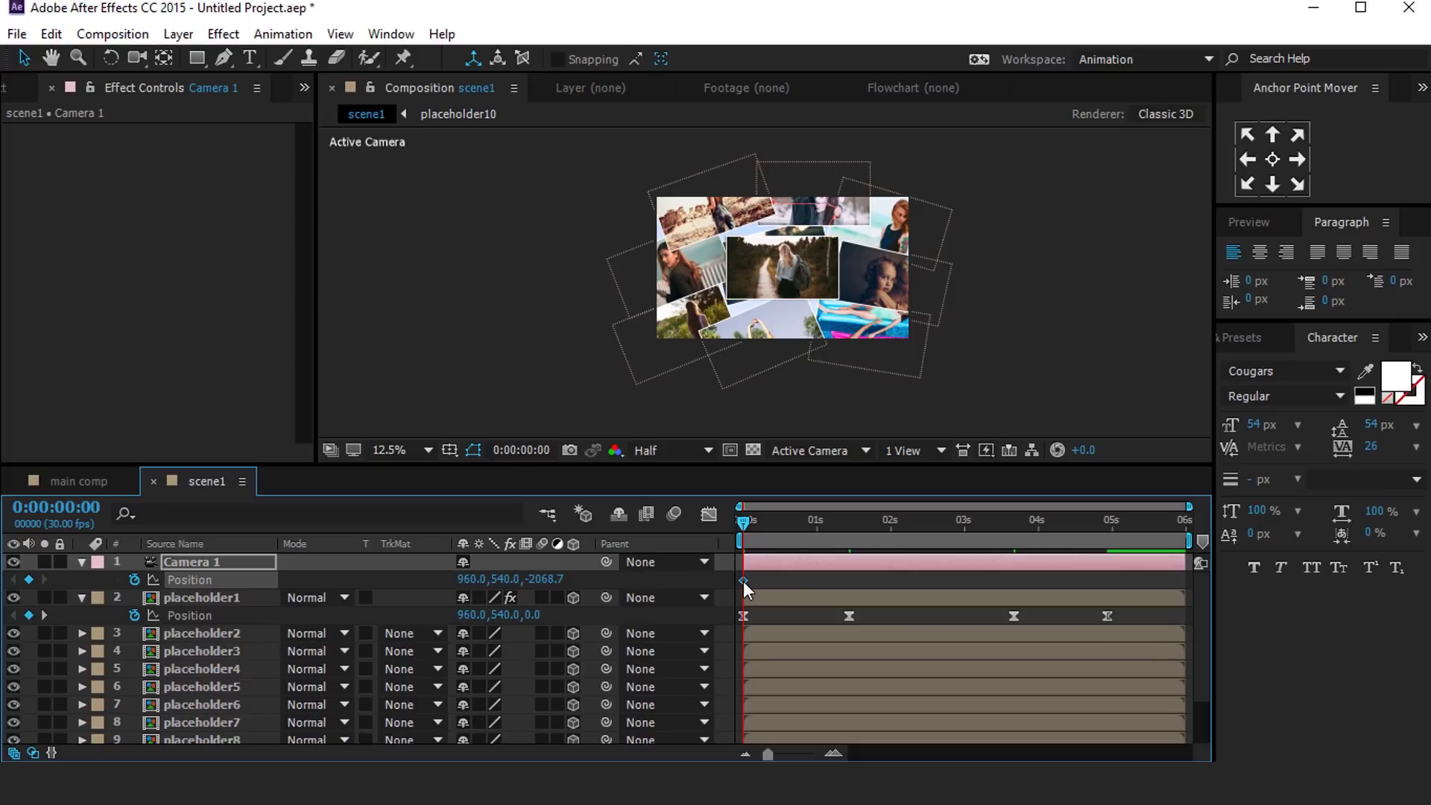
pyautogui.moveTo(832, 581); pyautogui.dragTo(849, 584)
pyautogui.moveTo(469, 586); pyautogui.dragTo(3, 634)
pyautogui.moveTo(472, 585); pyautogui.dragTo(146, 607)
# Step: Copy Camera 1's 0:00:01:13 Position keyframe to 0:00:03:20
pyautogui.click(44, 579)
pyautogui.click(44, 615)
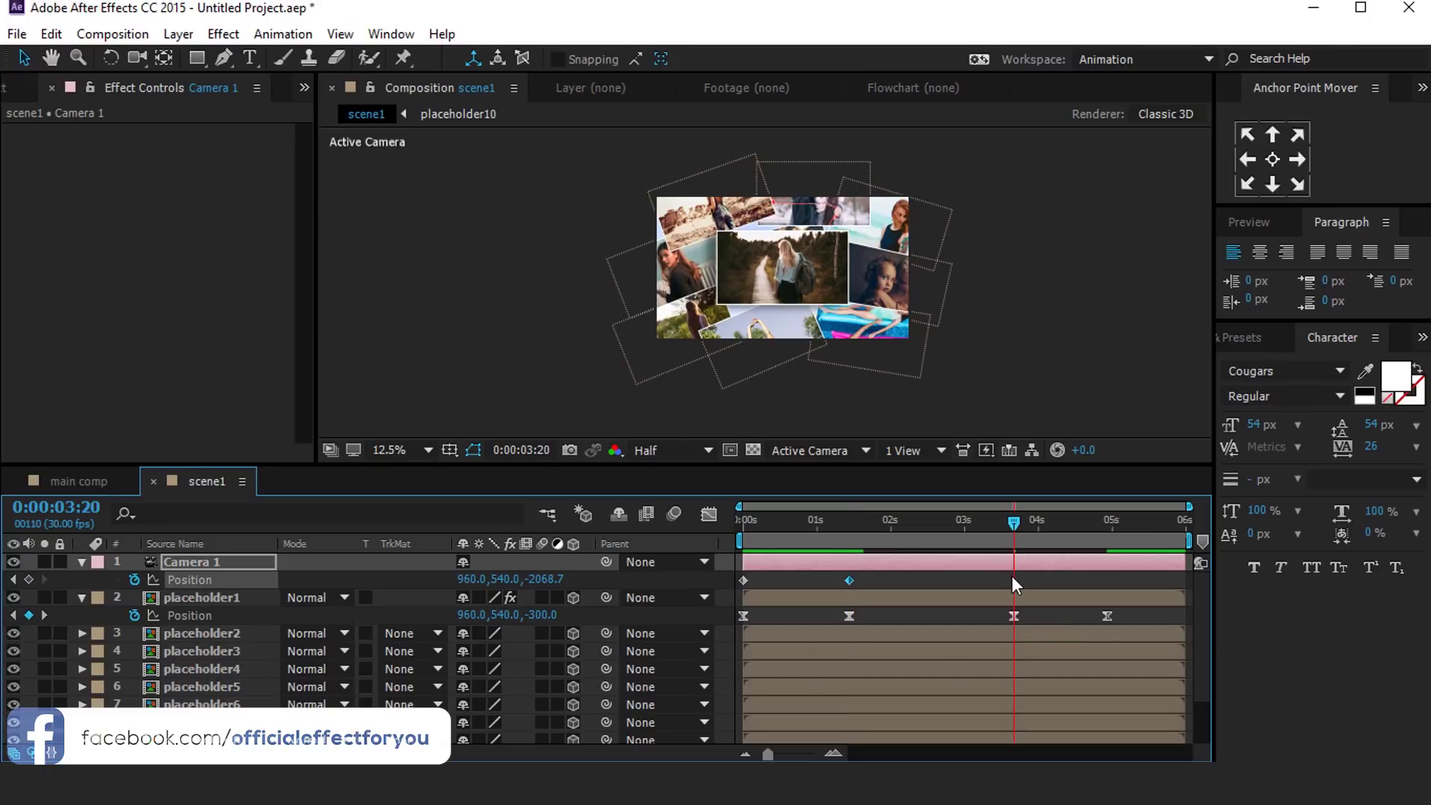
pyautogui.hotkey('ctrl', 'v')
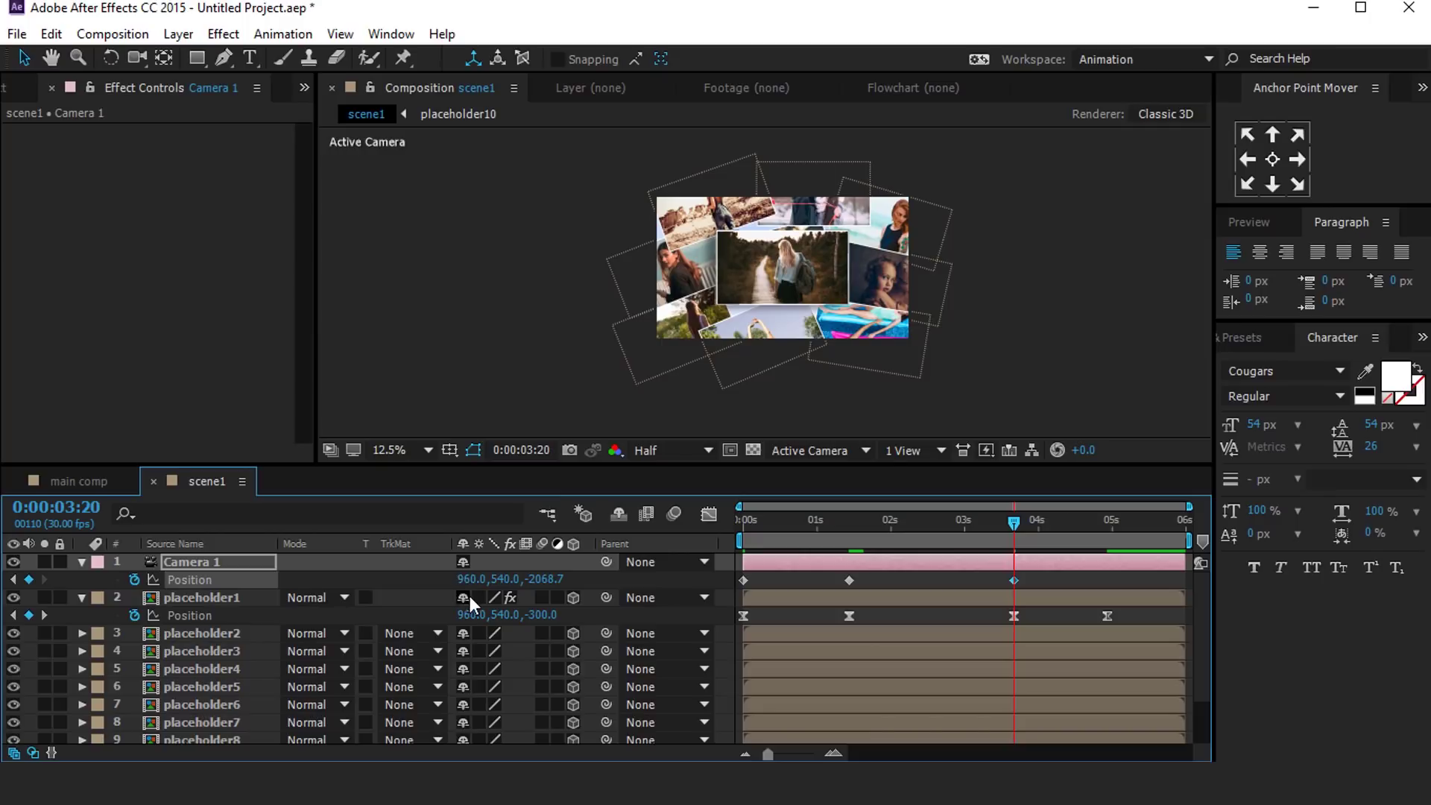
# Step: Shift Camera 1 sideways at 0:00:03:20 to an X Position of 1143 and preview the movement
pyautogui.moveTo(468, 579); pyautogui.dragTo(587, 586)
pyautogui.moveTo(647, 587); pyautogui.dragTo(660, 586)
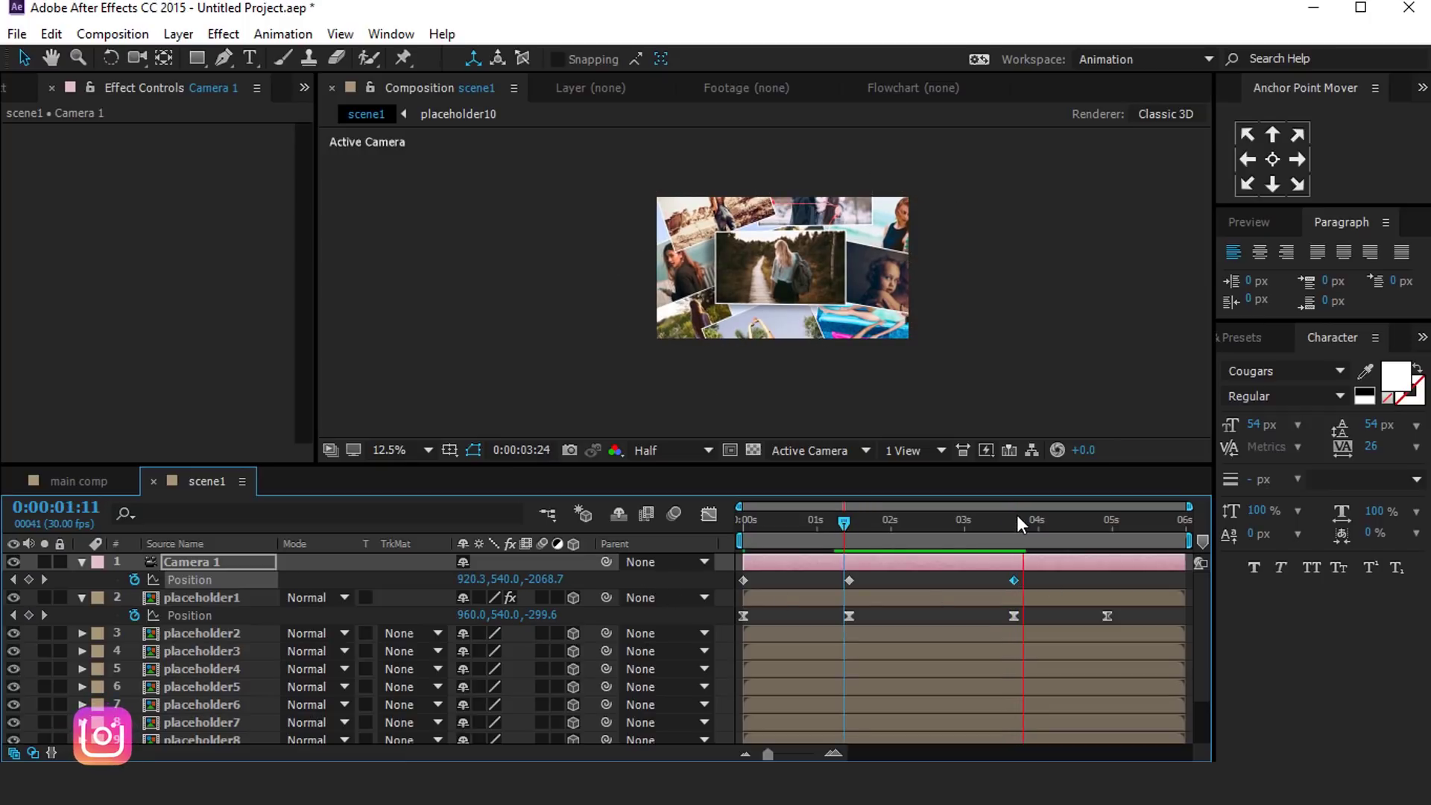
pyautogui.press('space')
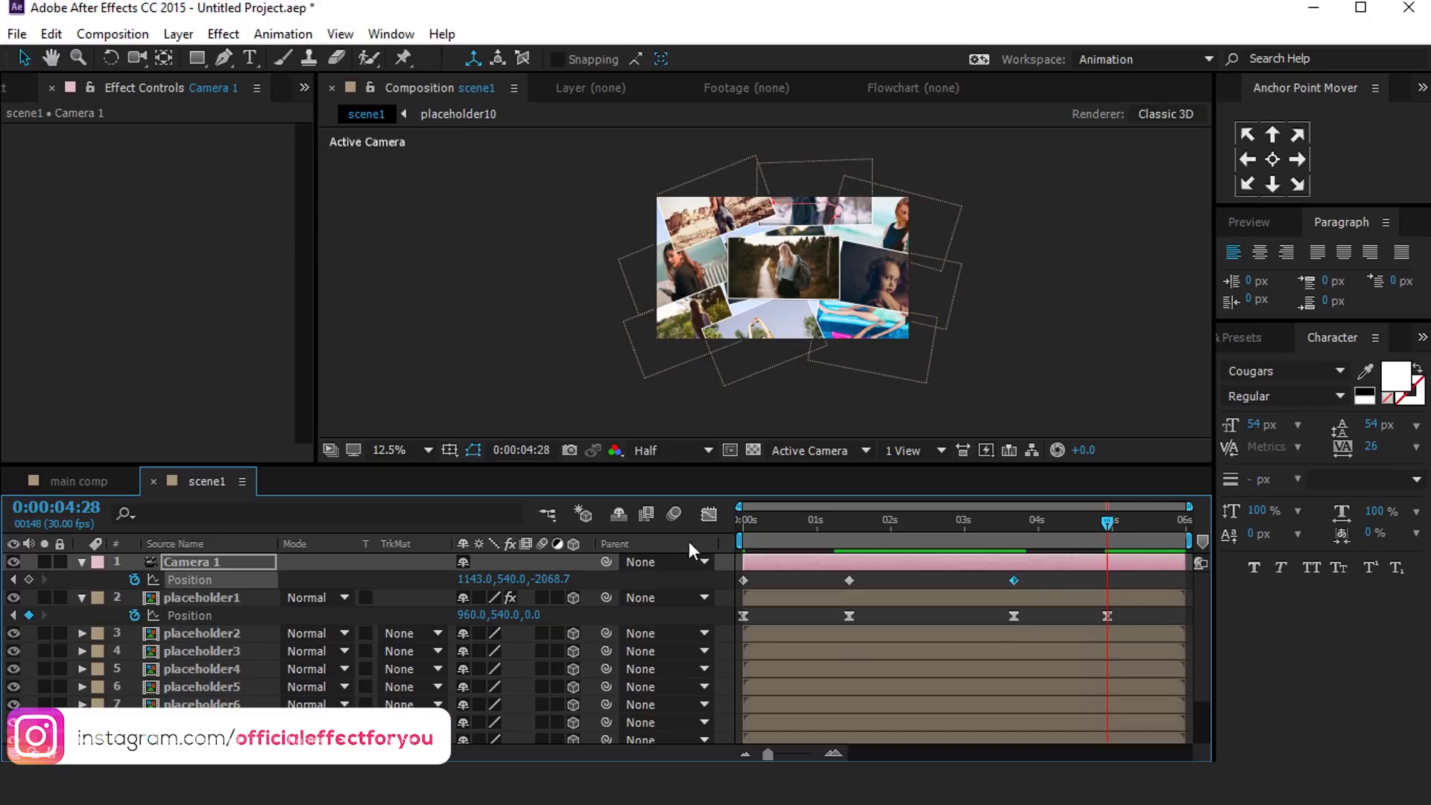
# Step: Keyframe Camera 1's X Position at 1875 at 0:00:04:28 and preview the animation
pyautogui.moveTo(474, 579); pyautogui.dragTo(1277, 615)
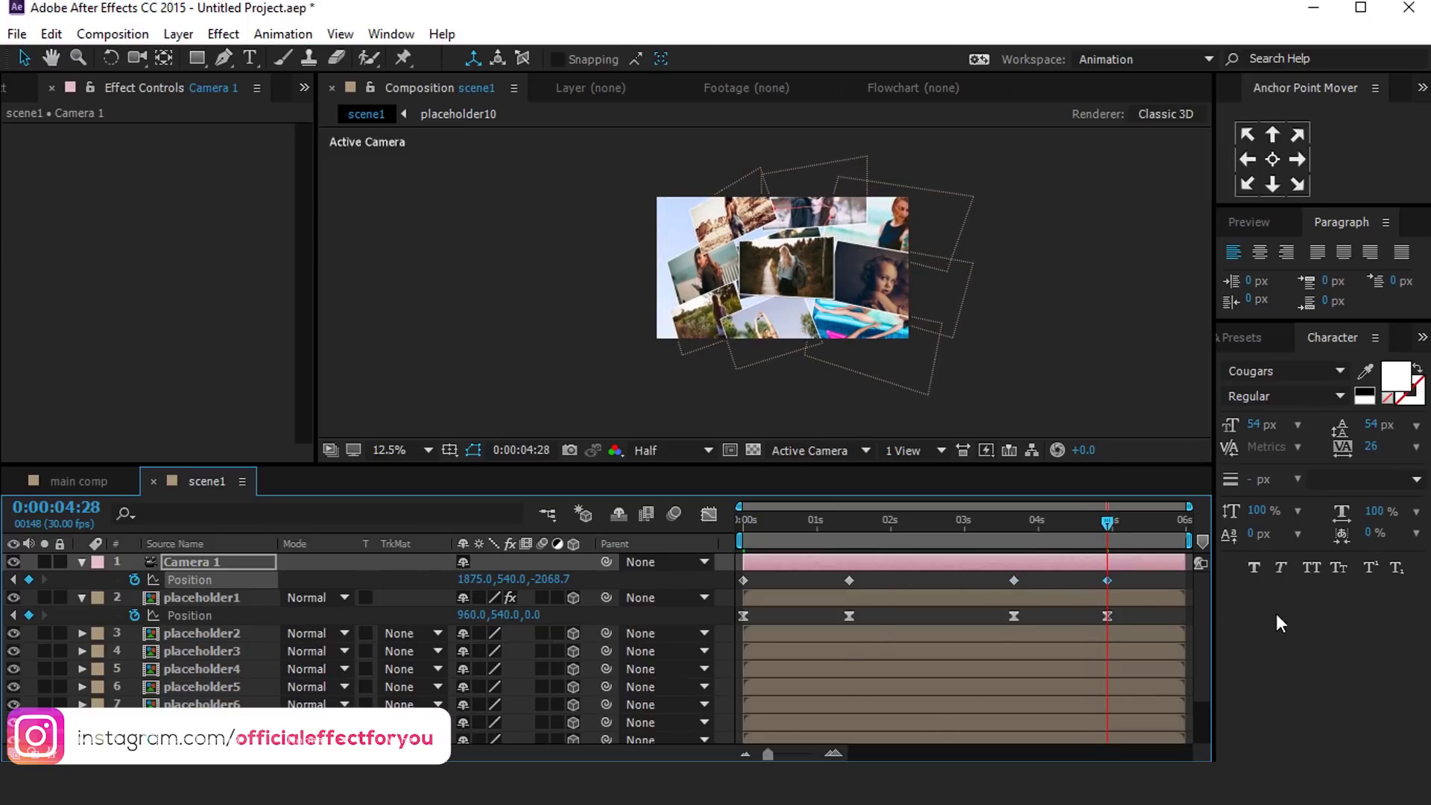
pyautogui.press('space')
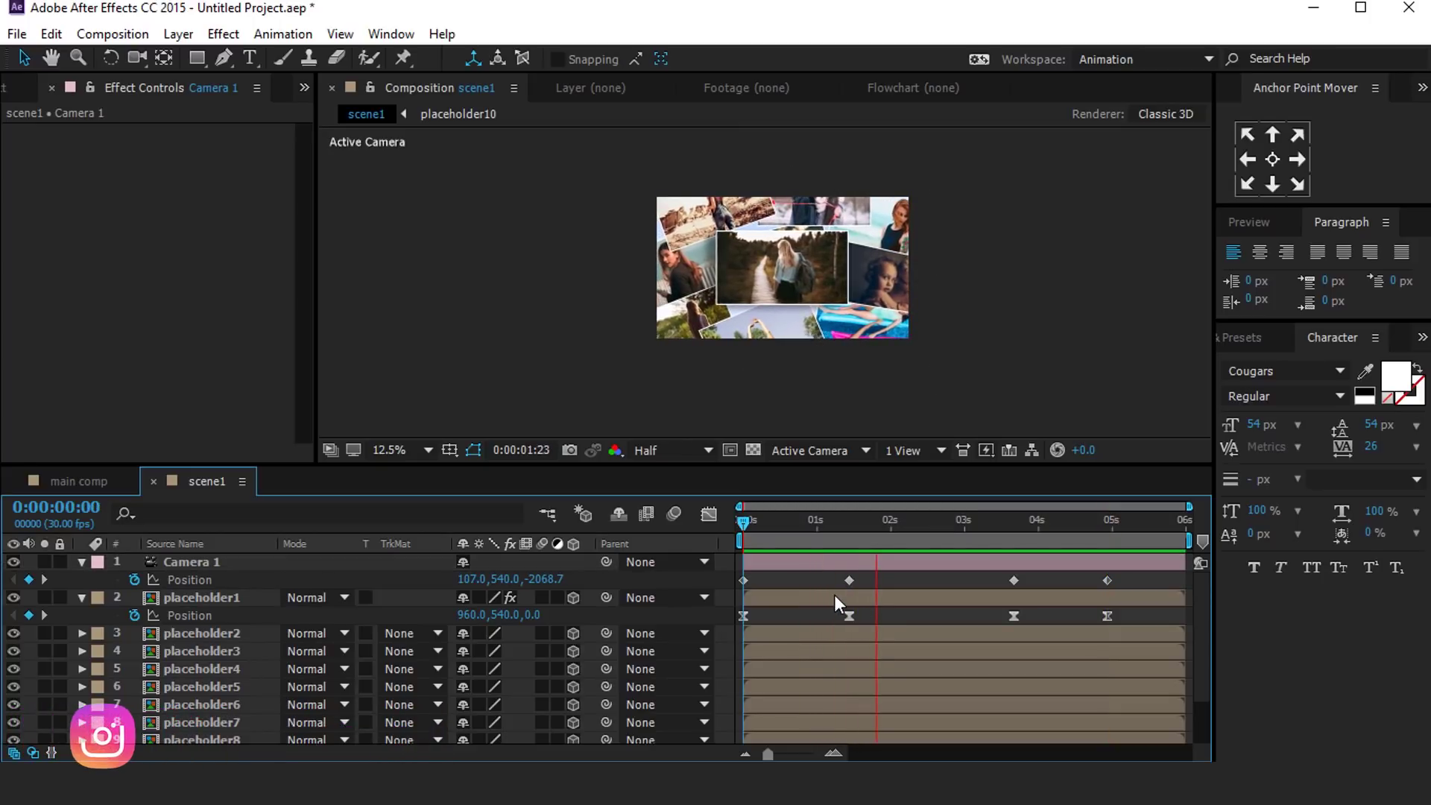
pyautogui.click(1058, 519)
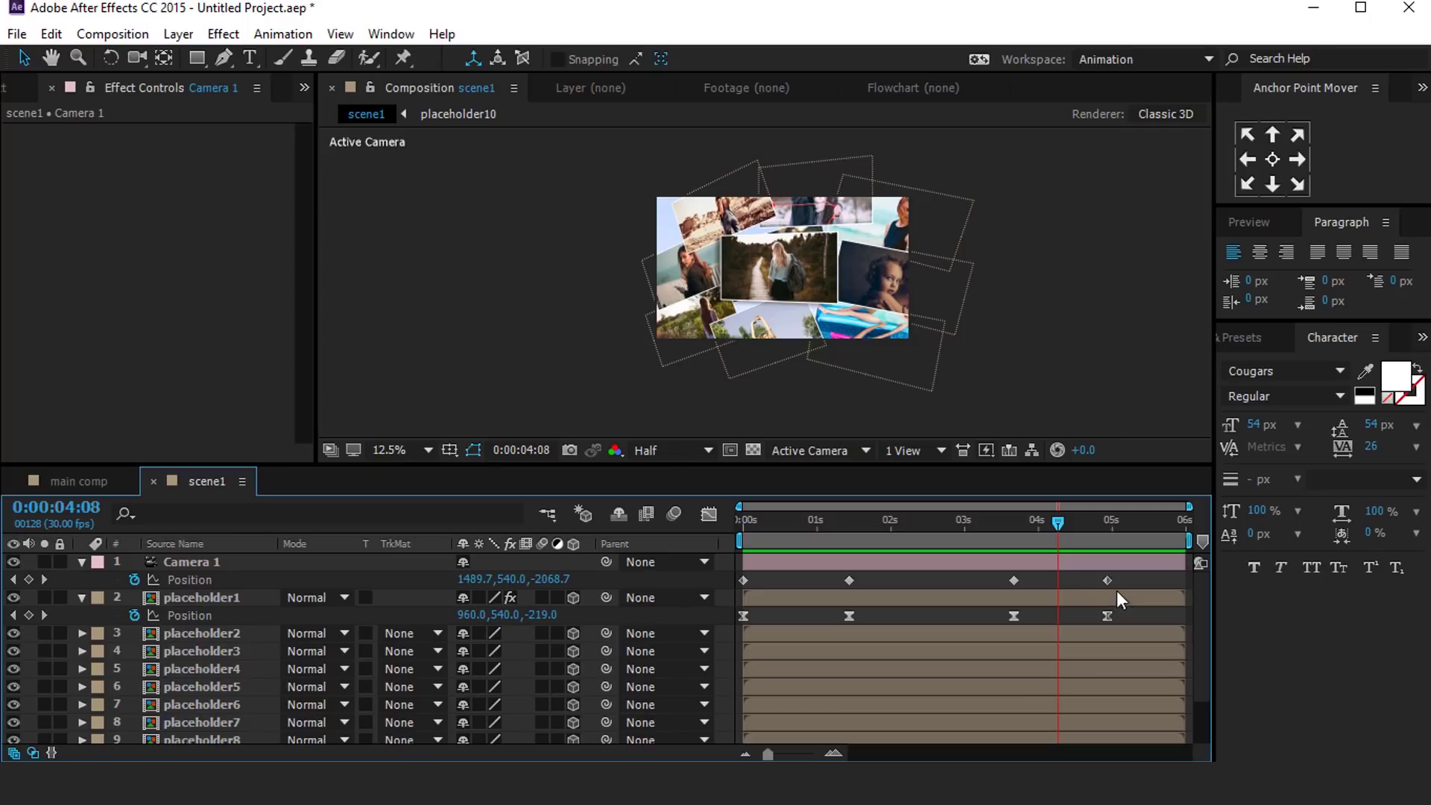
# Step: Apply Easy Ease to all four of Camera 1's Position keyframes
pyautogui.moveTo(1126, 580); pyautogui.dragTo(735, 579)
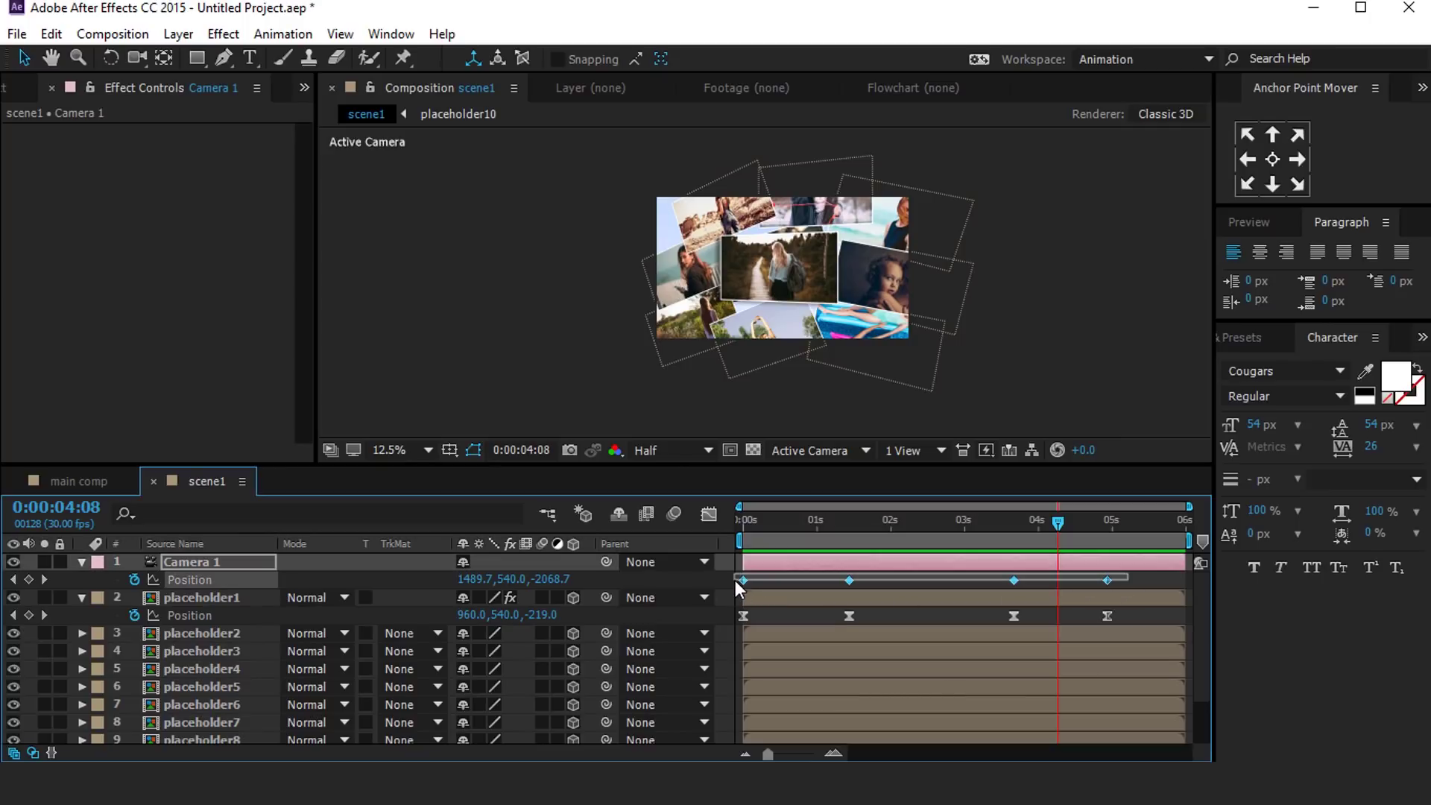
pyautogui.rightClick(850, 580)
pyautogui.moveTo(918, 566)
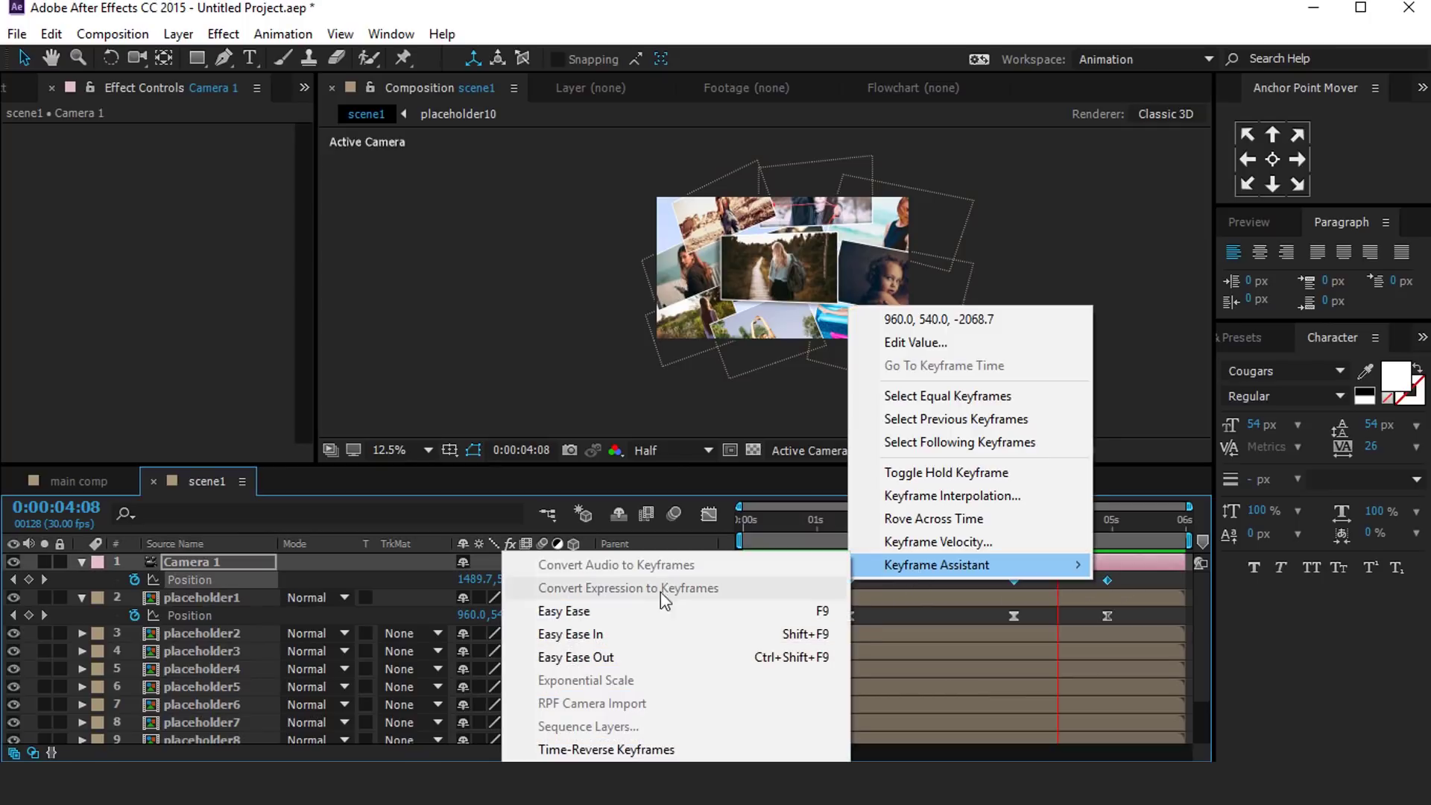
pyautogui.click(557, 608)
# Step: In the speed graph, lengthen the incoming influence of Camera 1's 0:00:01:13 Position keyframe to about 67% and likewise at 0:00:04:28
pyautogui.click(708, 515)
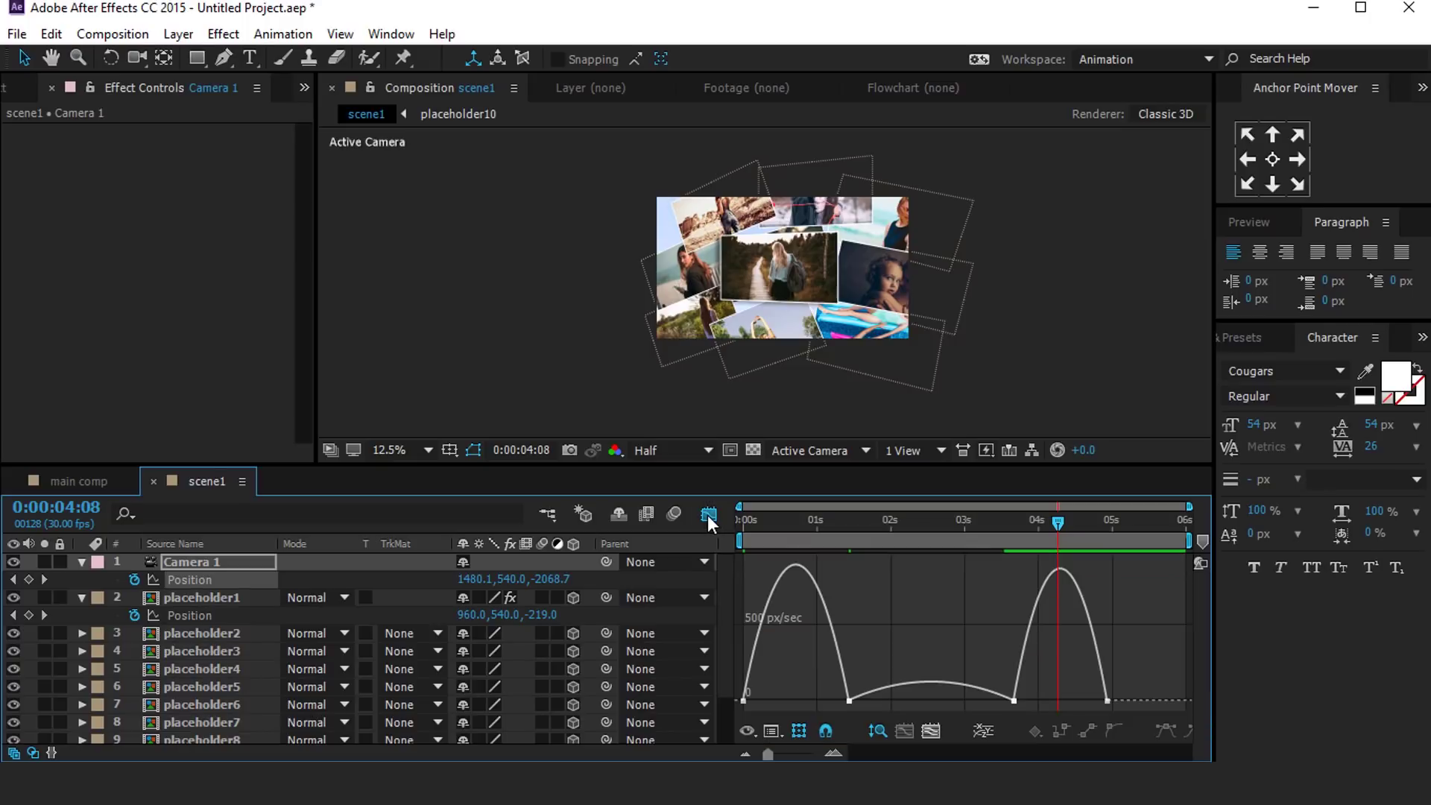
pyautogui.moveTo(868, 678); pyautogui.dragTo(814, 700)
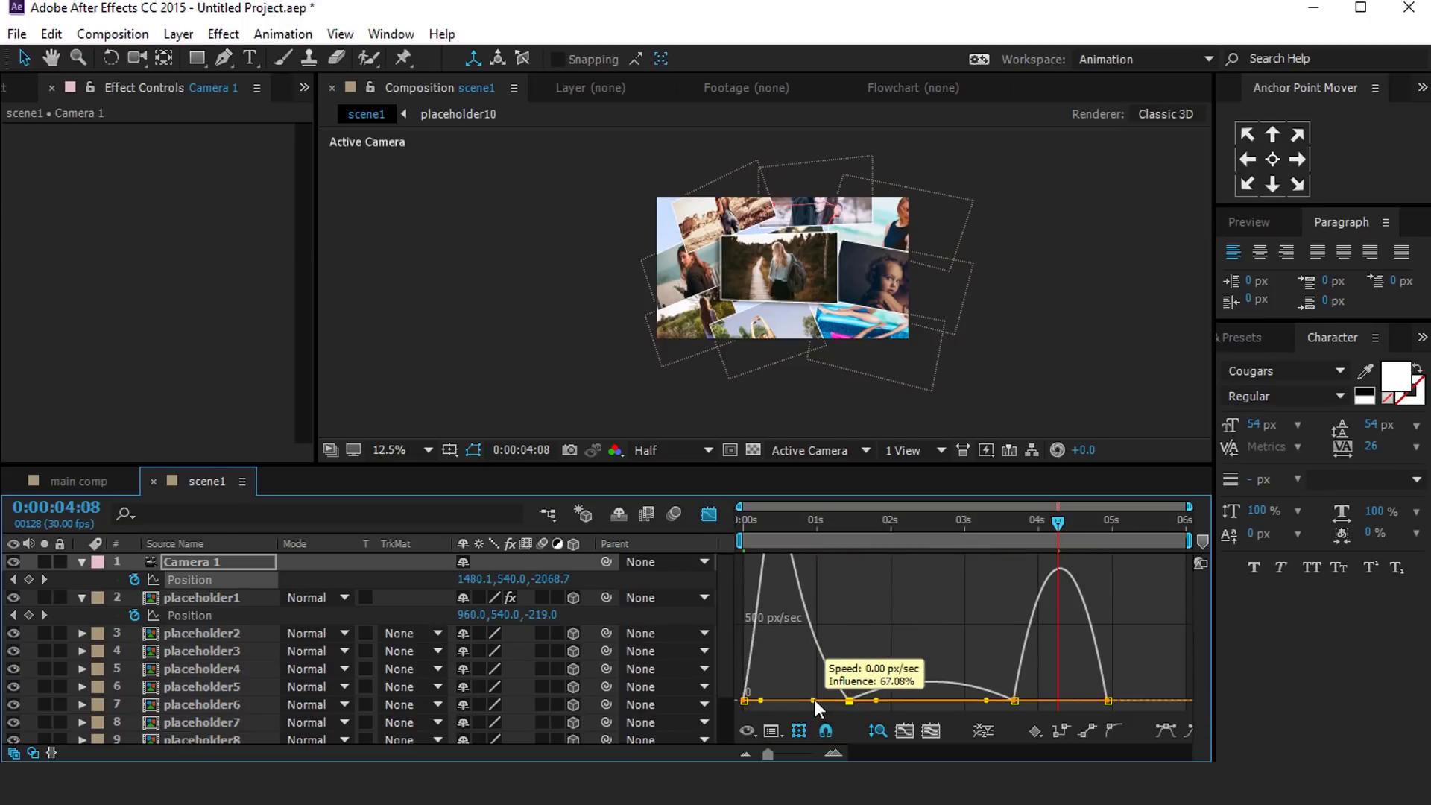
pyautogui.moveTo(1039, 682); pyautogui.dragTo(986, 708)
pyautogui.moveTo(1134, 679); pyautogui.dragTo(1080, 701)
# Step: Raise Camera 1's Position speed to about 115 px/sec at 0:00:01:13 and slightly above zero at 0:00:03:20, and check the motion
pyautogui.scroll(2, 862, 589)
pyautogui.moveTo(856, 662)
pyautogui.mouseDown()
pyautogui.moveTo(825, 721)
pyautogui.moveTo(837, 681)
pyautogui.mouseUp()
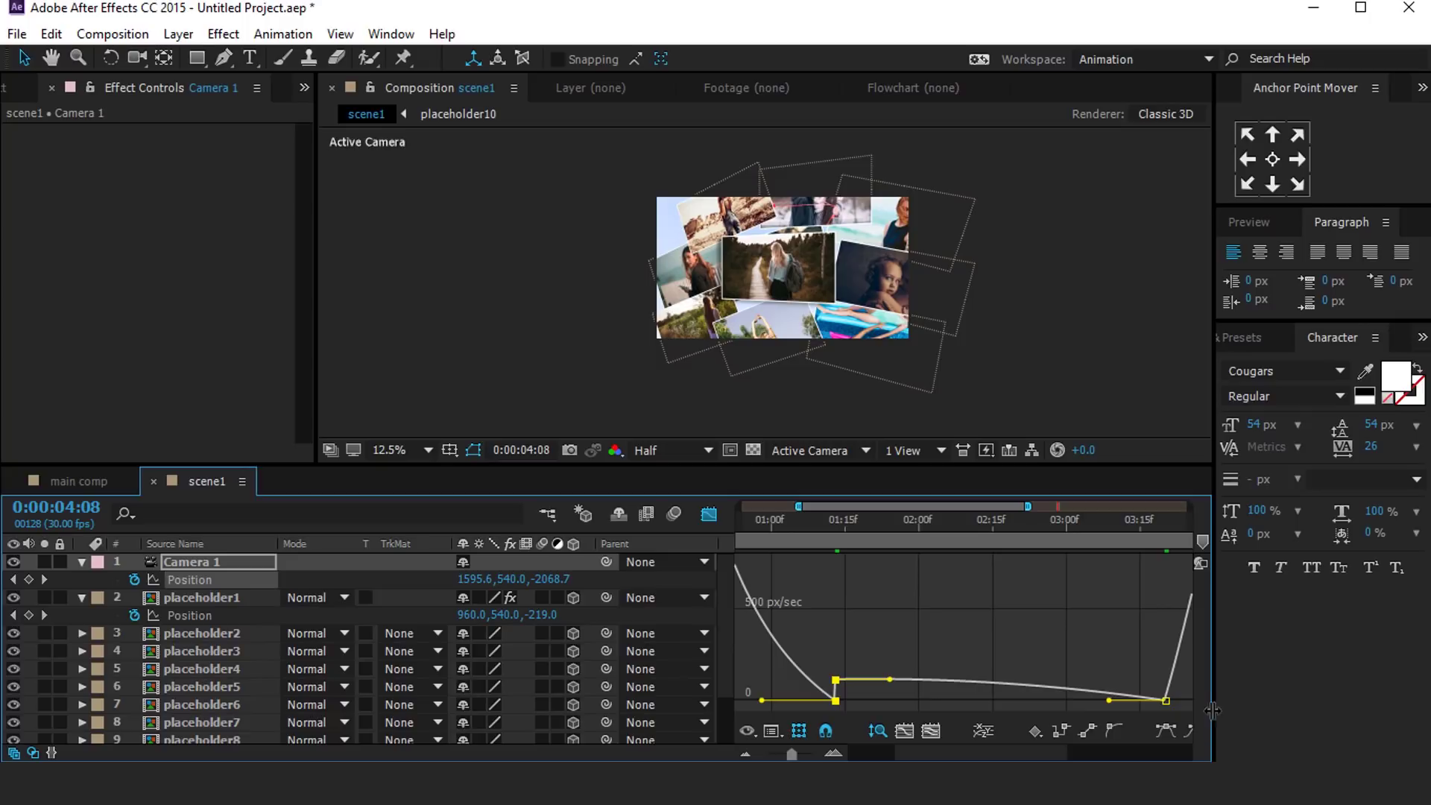
pyautogui.moveTo(1165, 700); pyautogui.dragTo(1165, 686)
pyautogui.moveTo(836, 700); pyautogui.dragTo(838, 683)
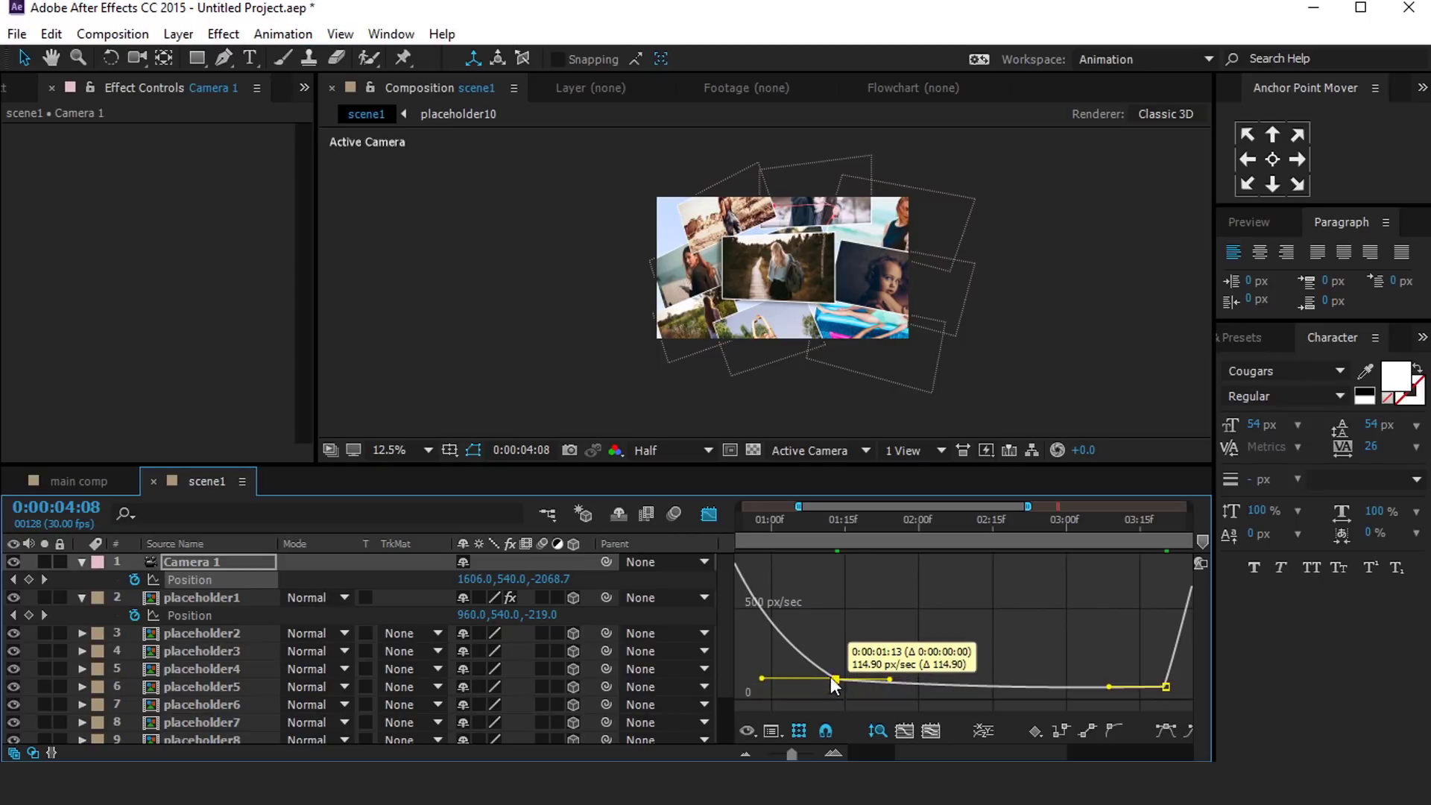
pyautogui.click(705, 516)
pyautogui.moveTo(1055, 523); pyautogui.dragTo(738, 529)
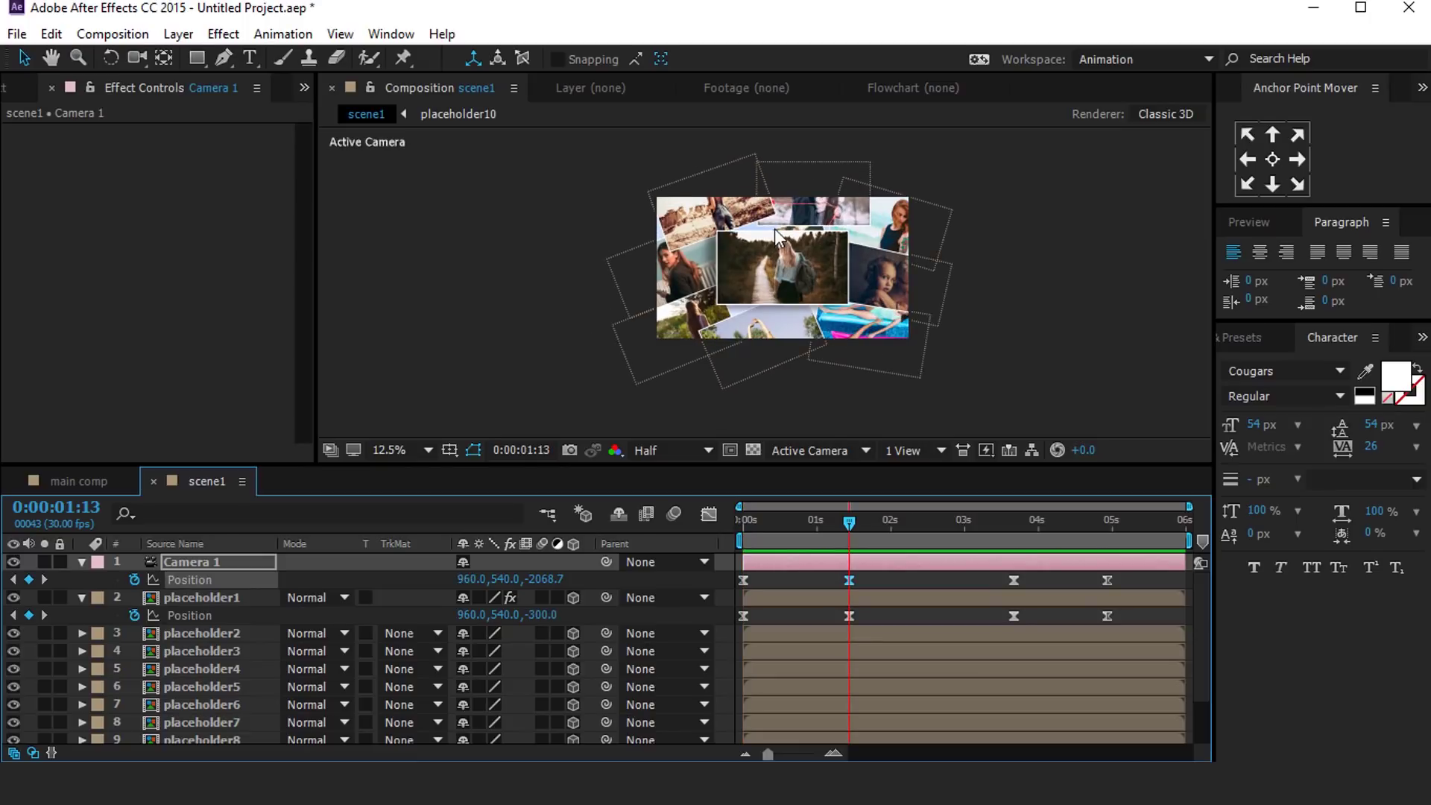
pyautogui.scroll(1, 775, 229)
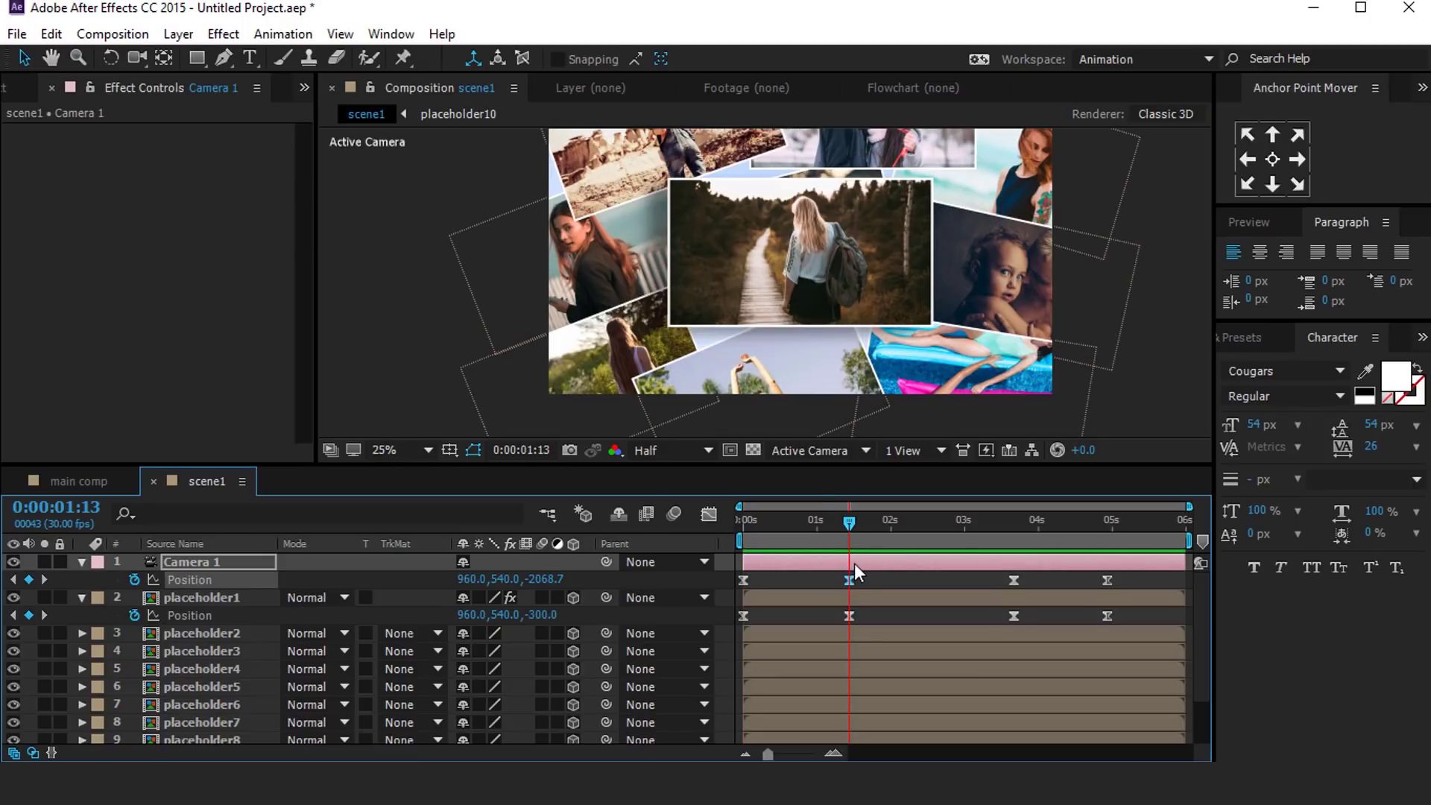
pyautogui.moveTo(850, 521); pyautogui.dragTo(821, 521)
# Step: Expand Camera 1's Camera Options and set the current time to 0:00:01:13
pyautogui.click(82, 562)
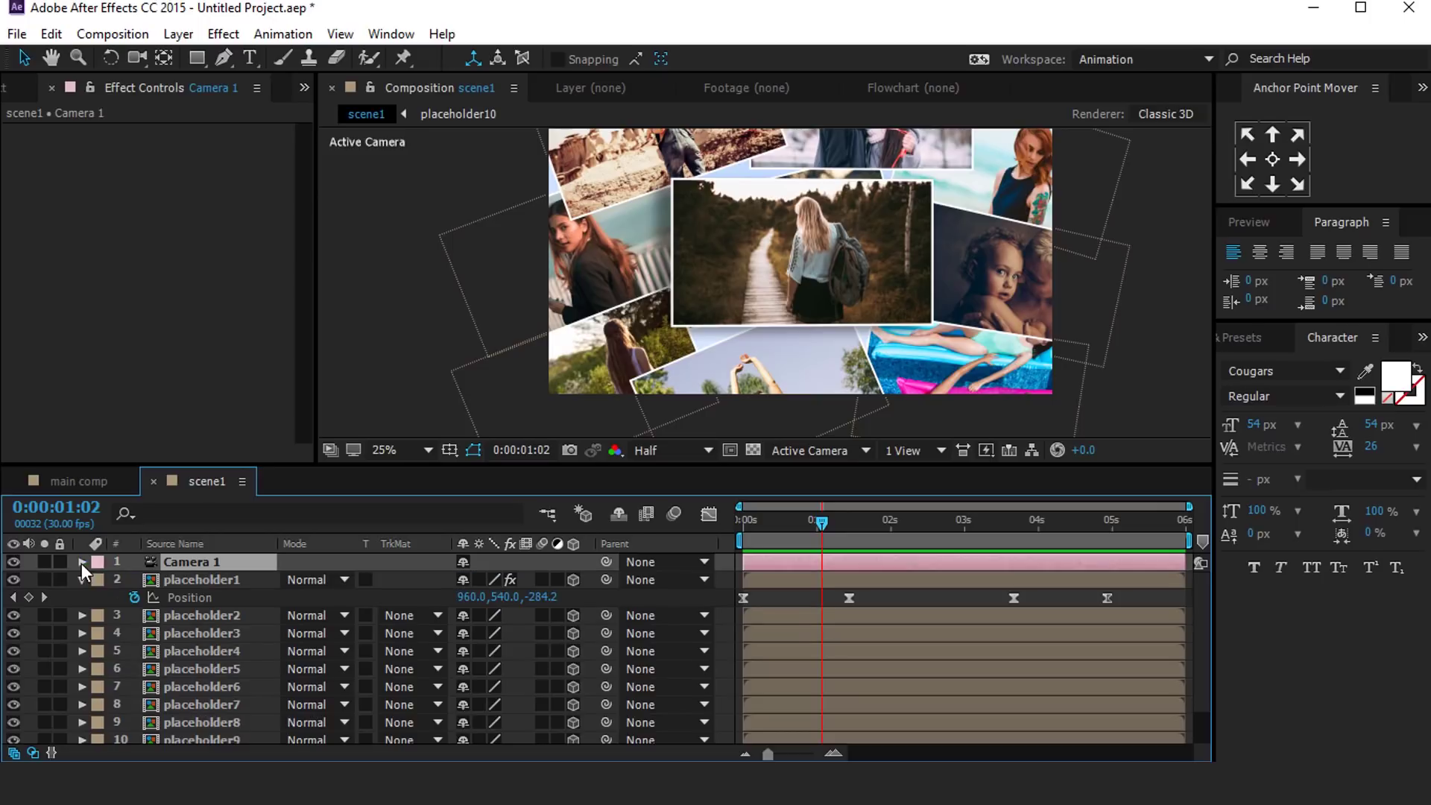
pyautogui.click(82, 562)
pyautogui.click(100, 580)
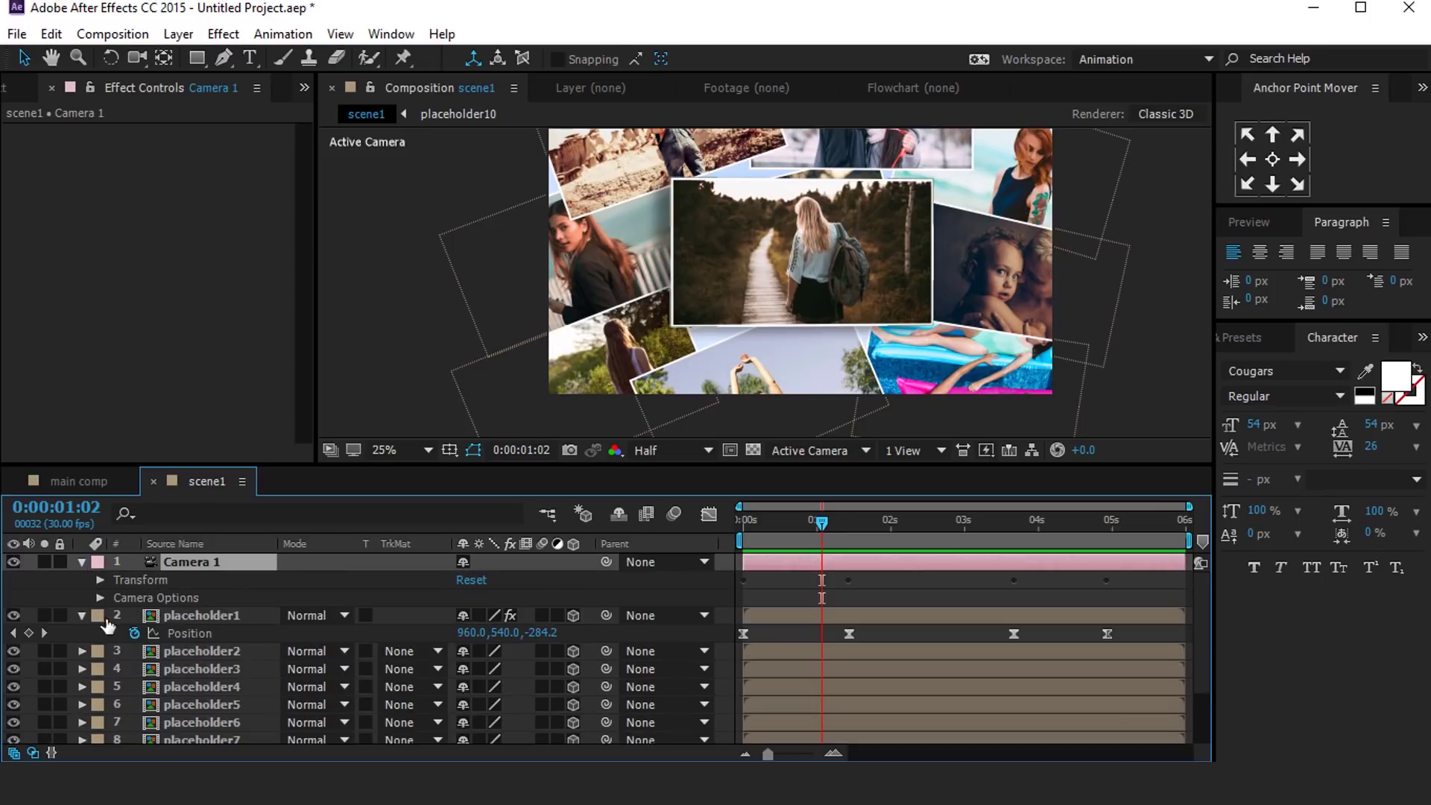
pyautogui.click(176, 597)
pyautogui.click(101, 596)
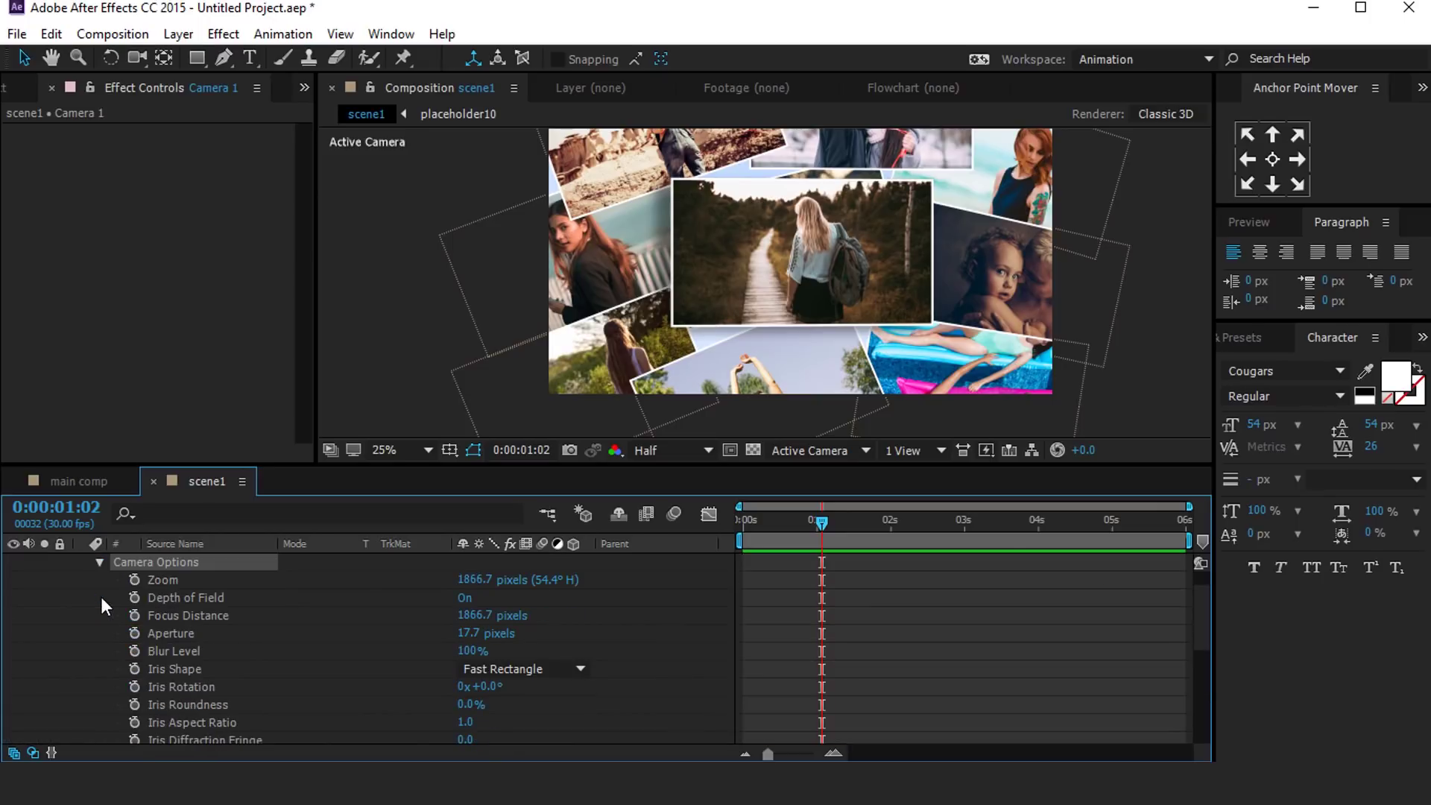
pyautogui.scroll(-1, 856, 278)
pyautogui.moveTo(849, 519); pyautogui.dragTo(848, 523)
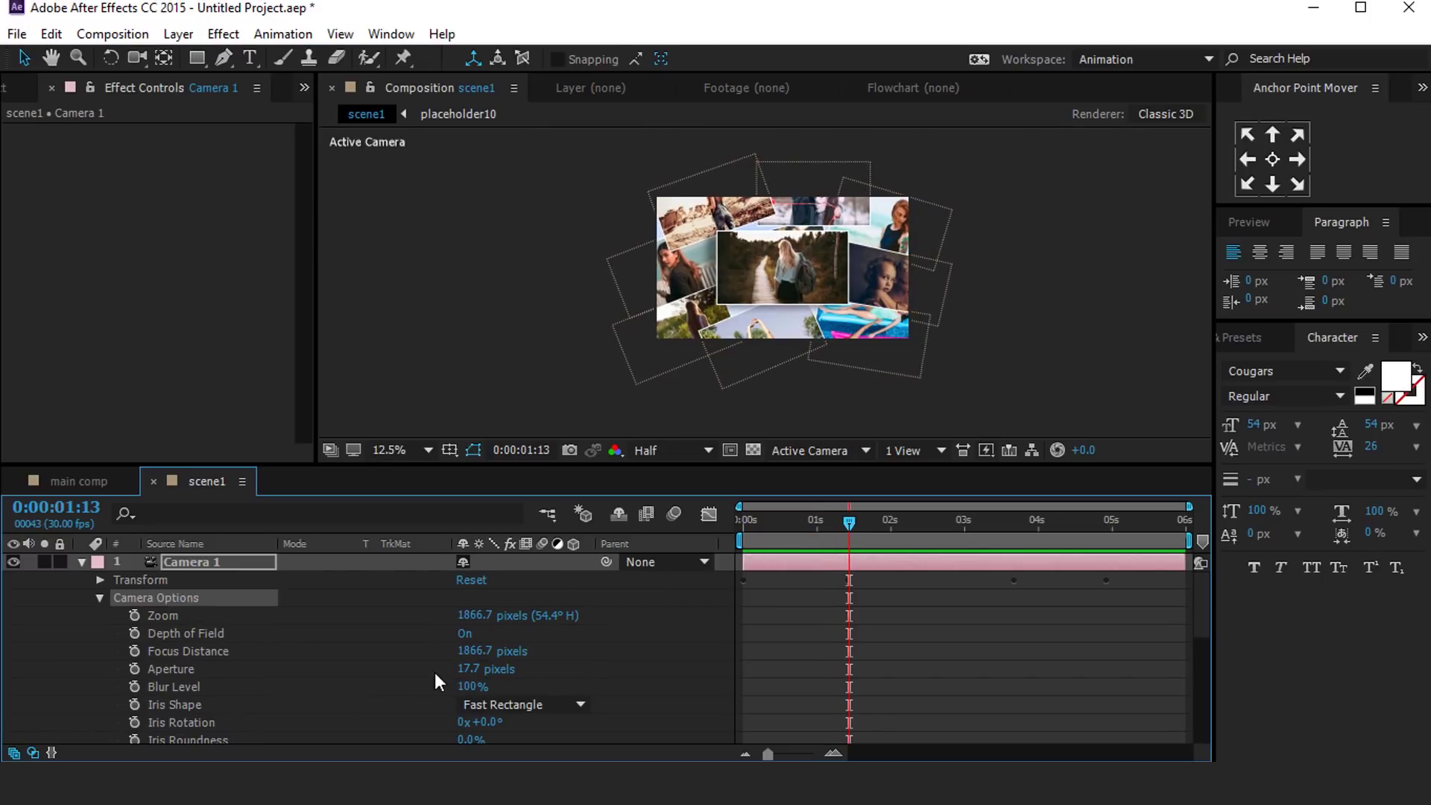
# Step: Set Camera 1's Focus Distance to about 2201.7 pixels, Aperture to 150 pixels and Blur Level to about 168%
pyautogui.scroll(1, 848, 284)
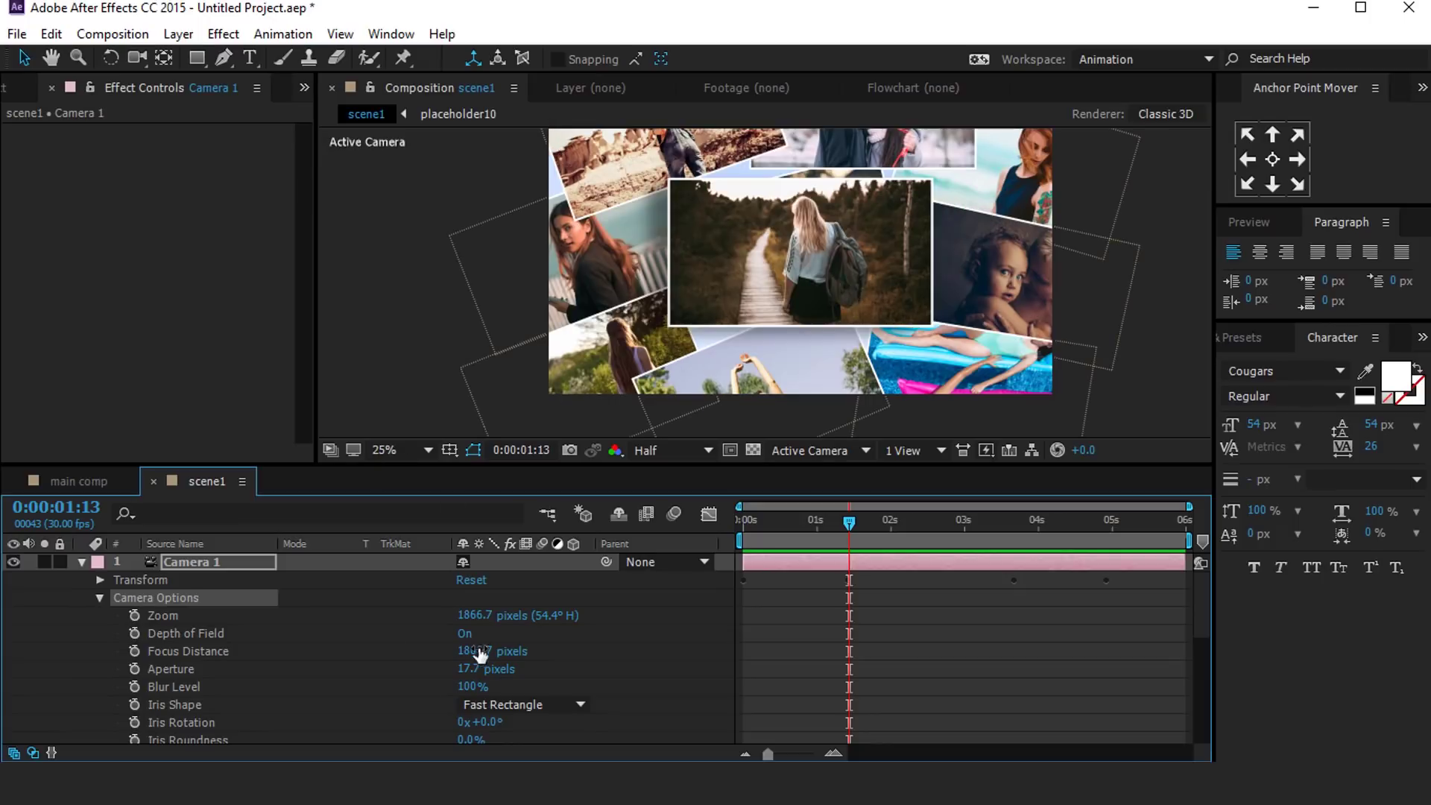
pyautogui.moveTo(477, 650); pyautogui.dragTo(819, 652)
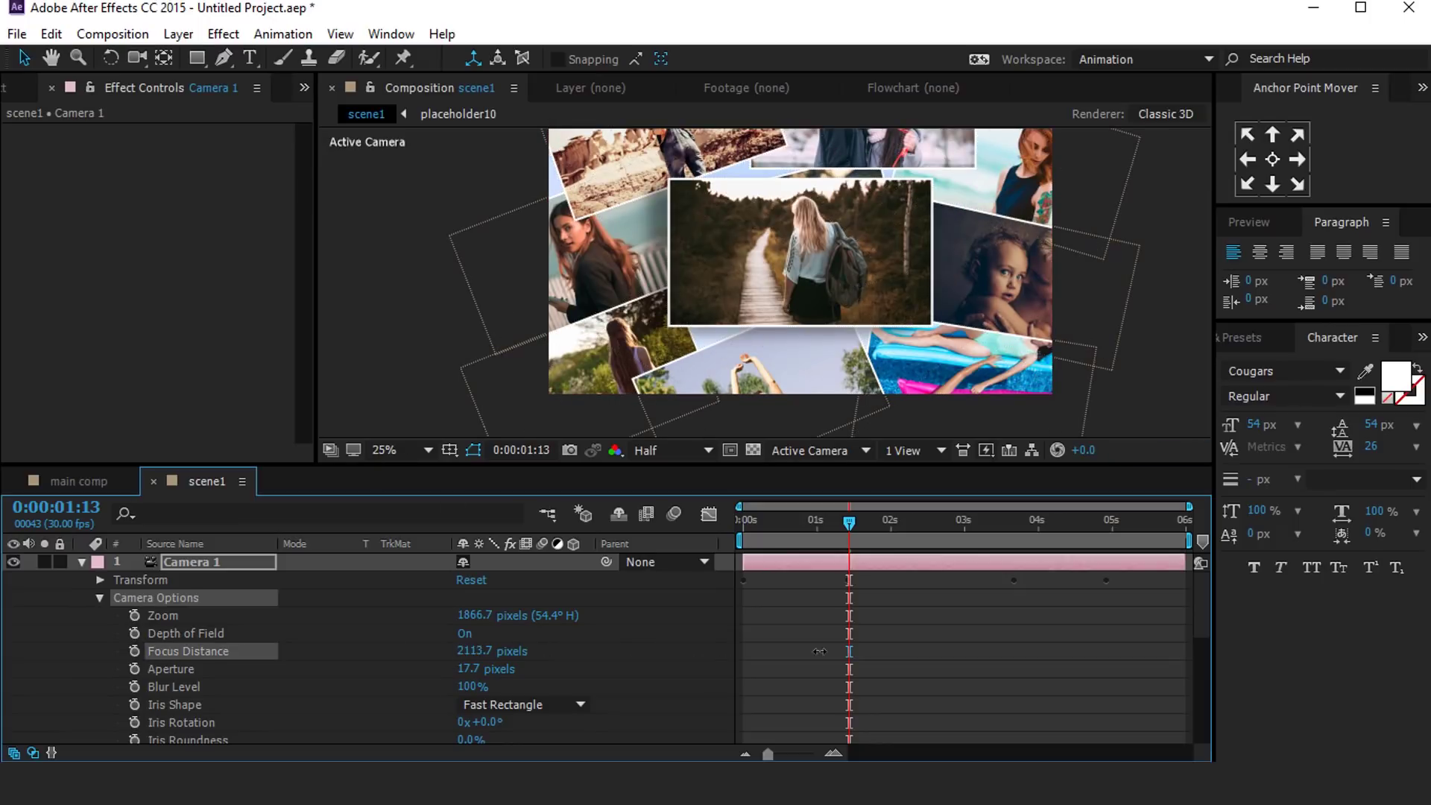
pyautogui.moveTo(486, 668); pyautogui.dragTo(696, 669)
pyautogui.moveTo(466, 686); pyautogui.dragTo(391, 674)
pyautogui.press('.')
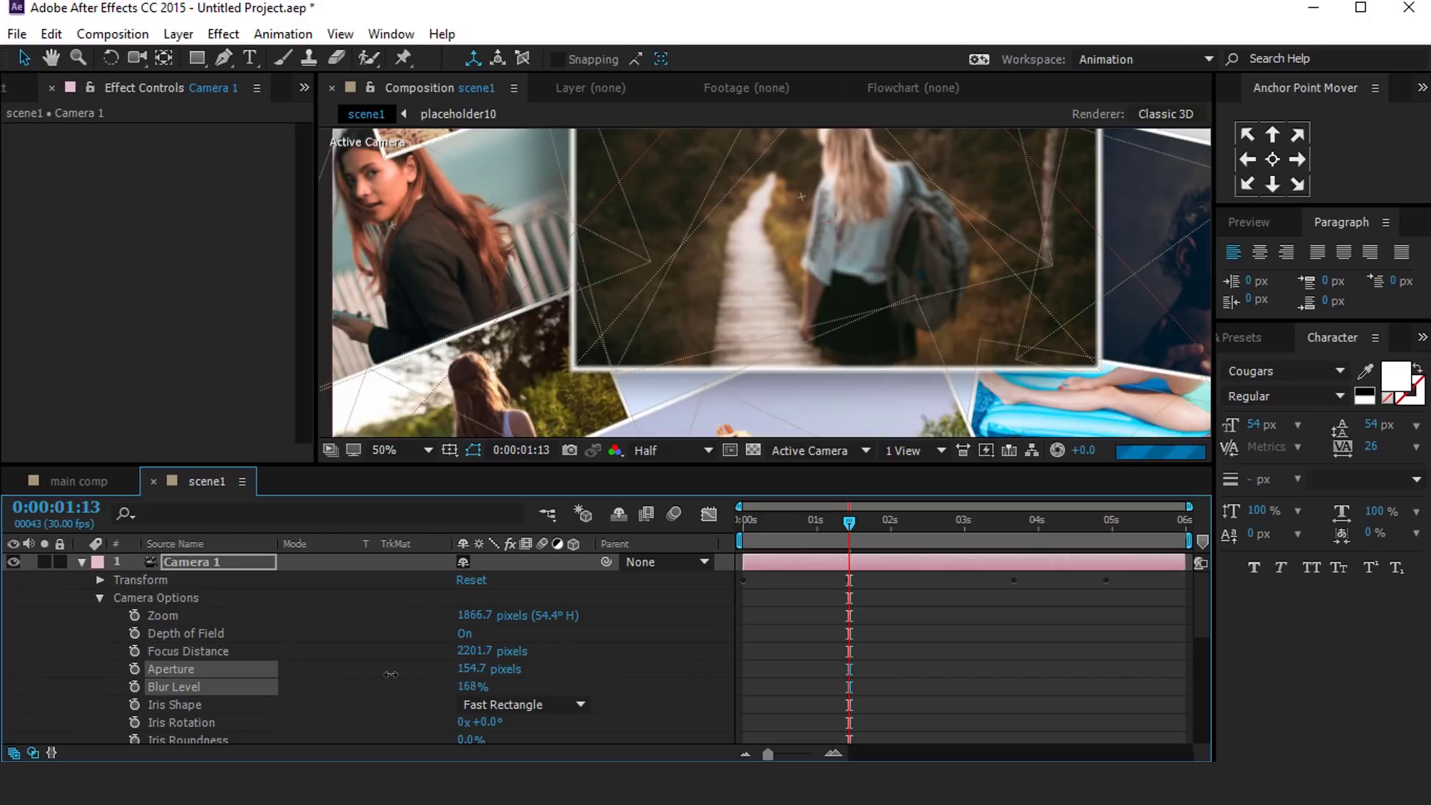
pyautogui.click(470, 669)
pyautogui.write('150')
pyautogui.press('Return')
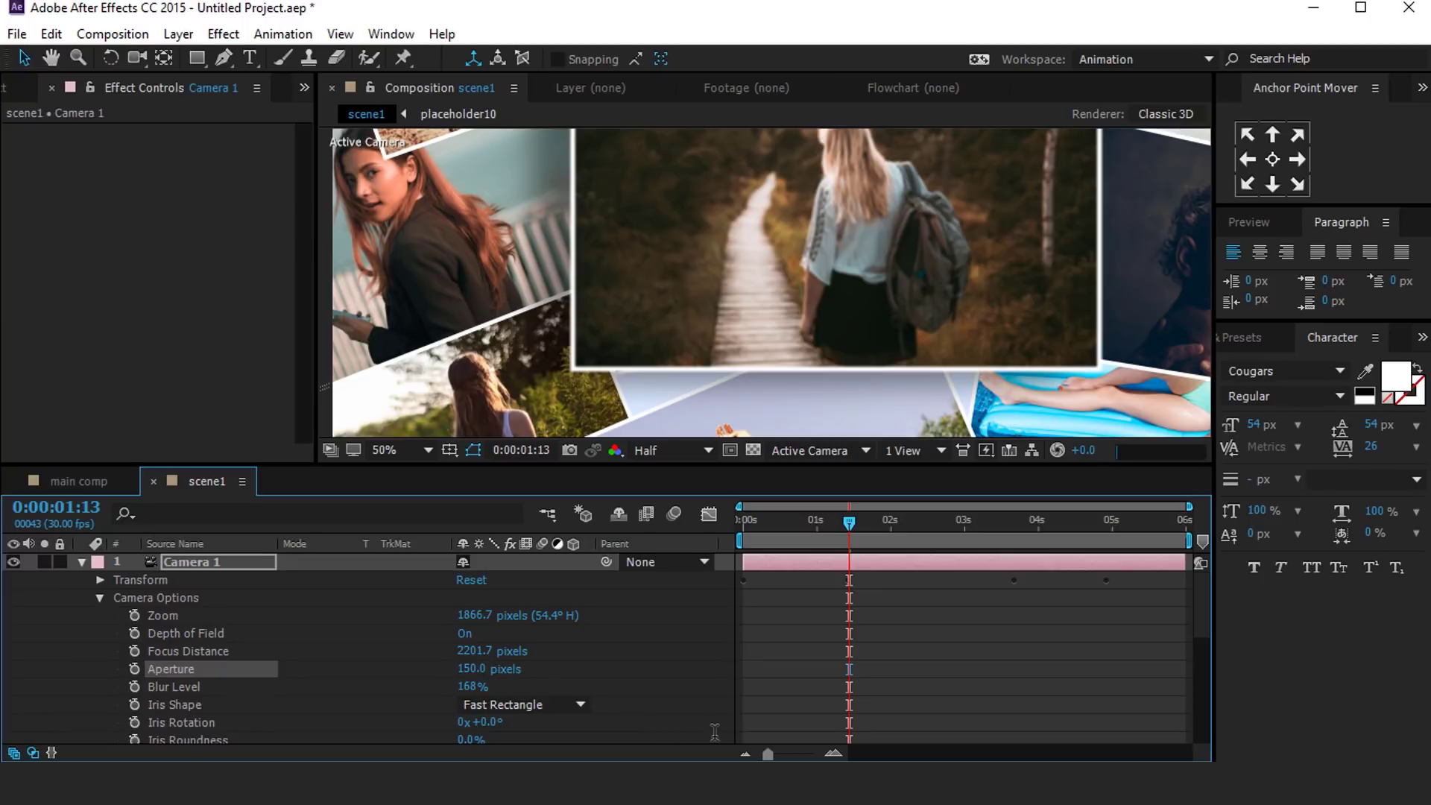
# Step: Increase Camera 1's Blur Level to about 426% and reduce its Focus Distance to 1752.7 pixels so the centre photo is sharp
pyautogui.press(',')
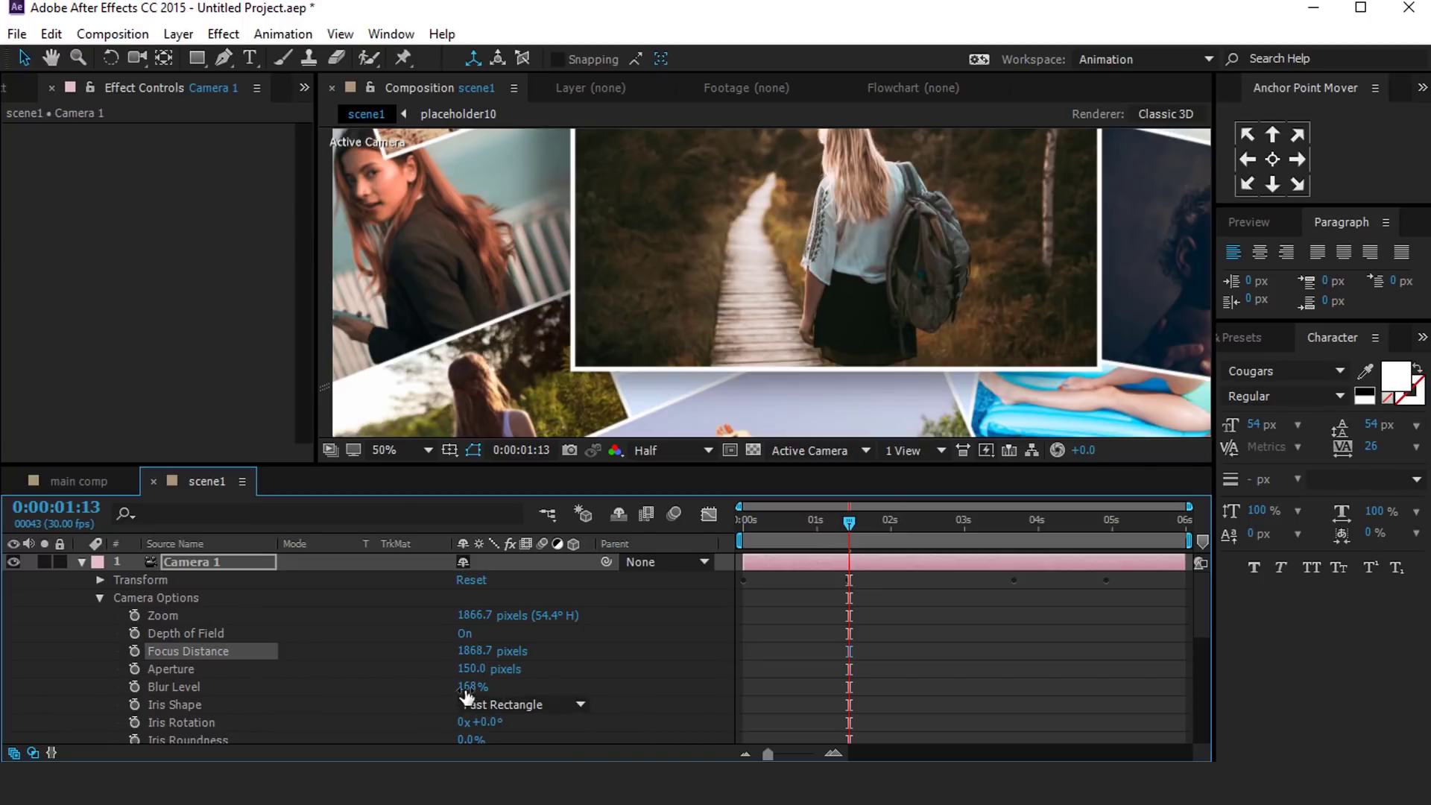
pyautogui.moveTo(465, 687); pyautogui.dragTo(676, 688)
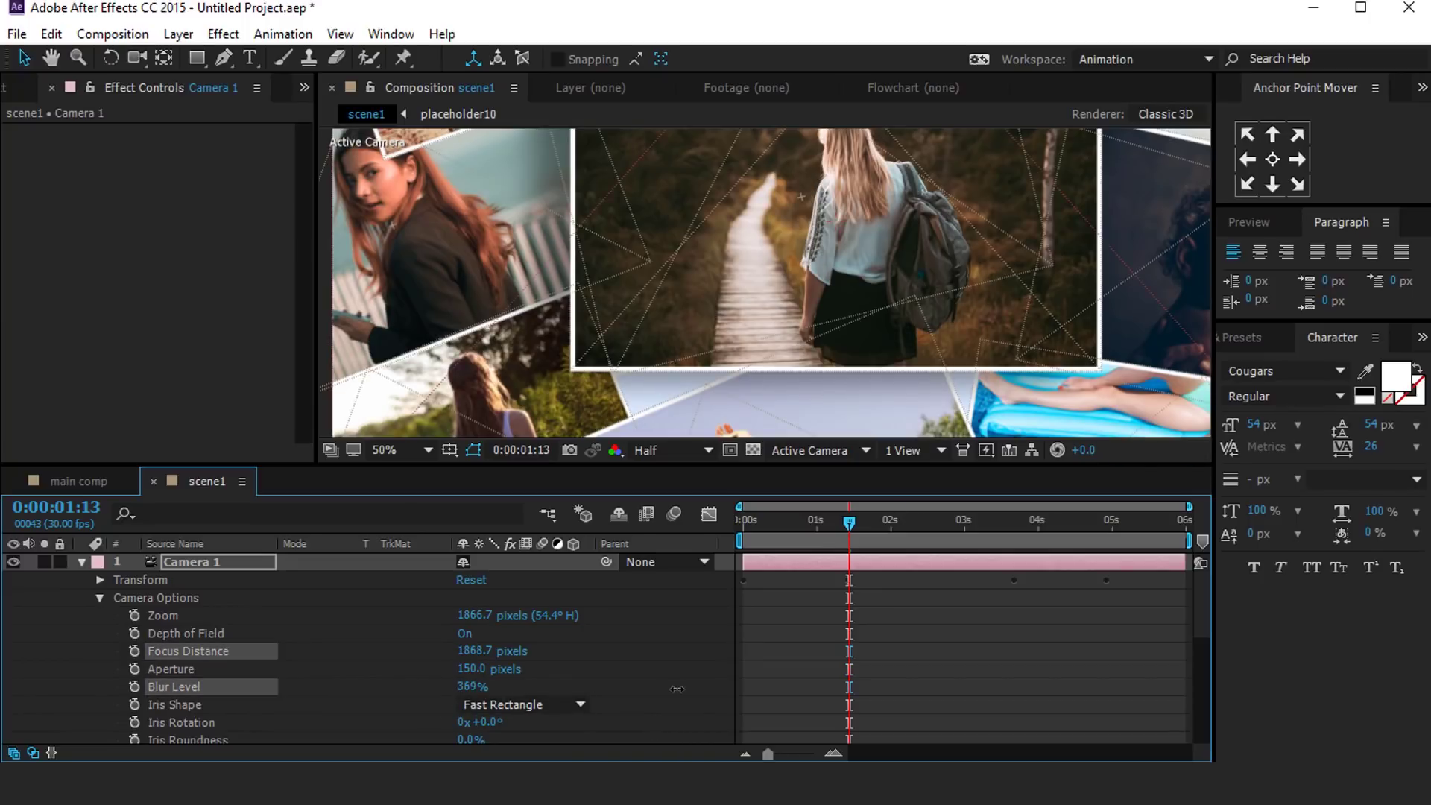
pyautogui.moveTo(676, 688); pyautogui.dragTo(736, 687)
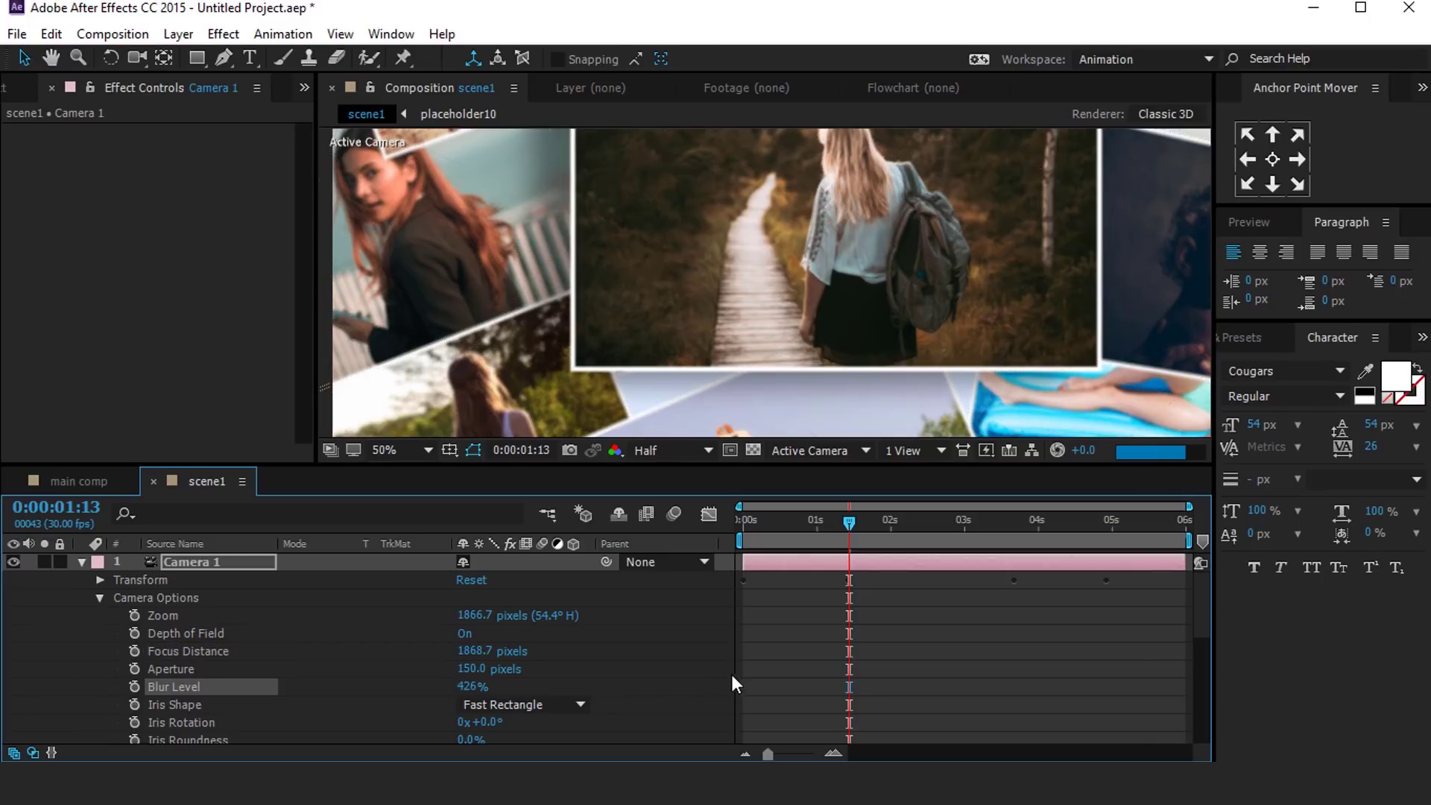
pyautogui.moveTo(471, 651); pyautogui.dragTo(352, 655)
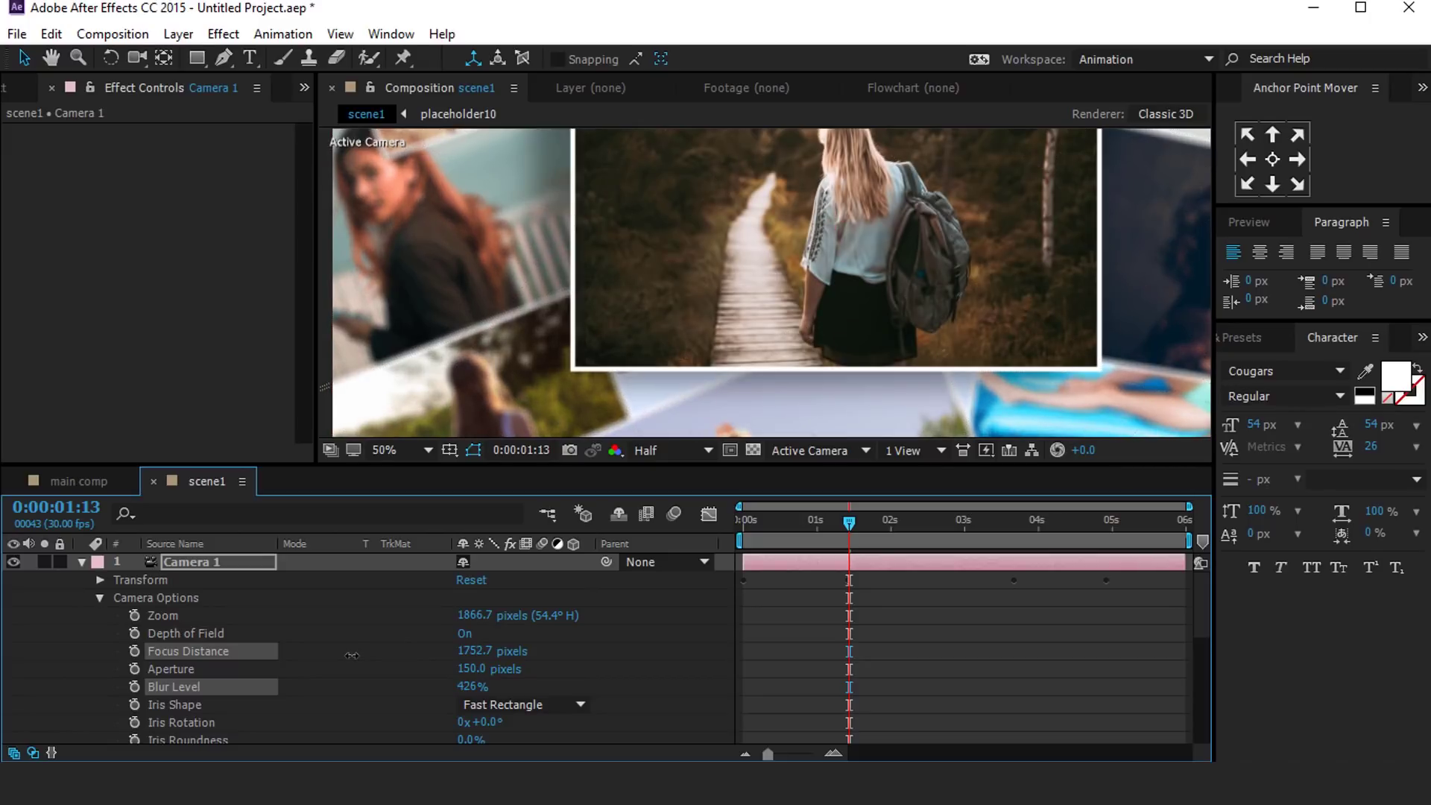
# Step: Start keyframing Camera 1's Focus Distance and Blur Level at 0:00:01:13
pyautogui.press(',')
pyautogui.click(134, 651)
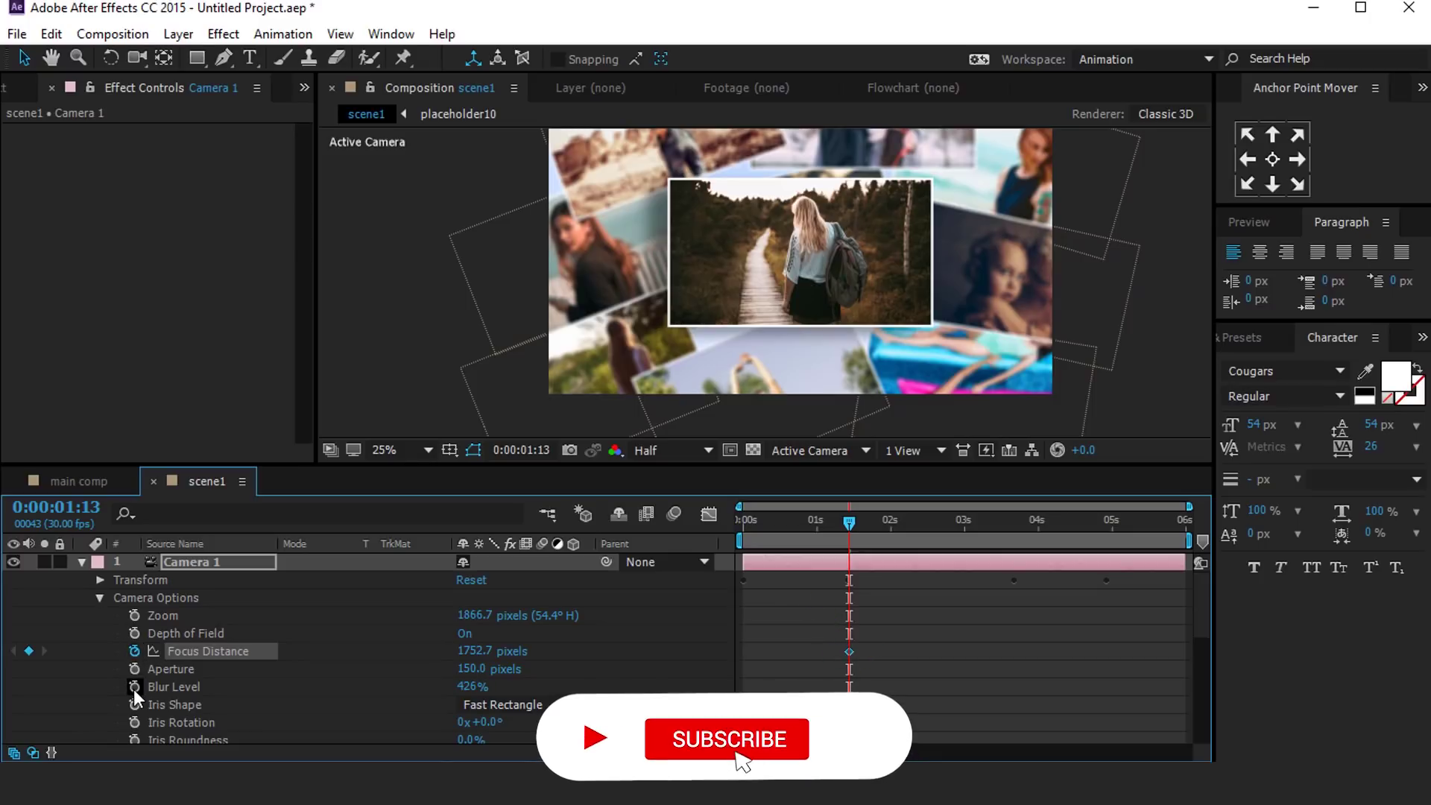
pyautogui.click(134, 687)
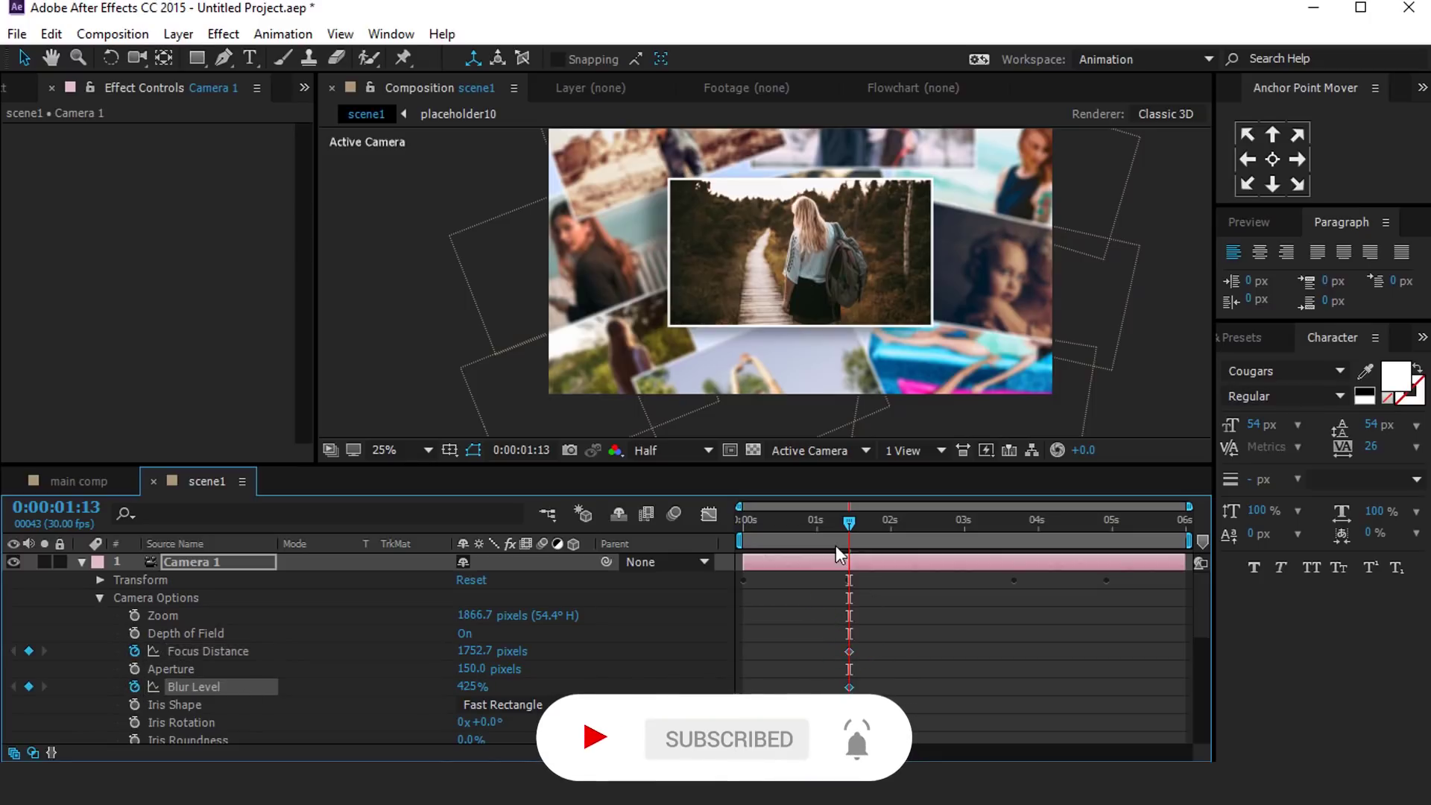
# Step: Keyframe Camera 1's Focus Distance at 3000 pixels at 0:00 and preview the focus change
pyautogui.click(745, 522)
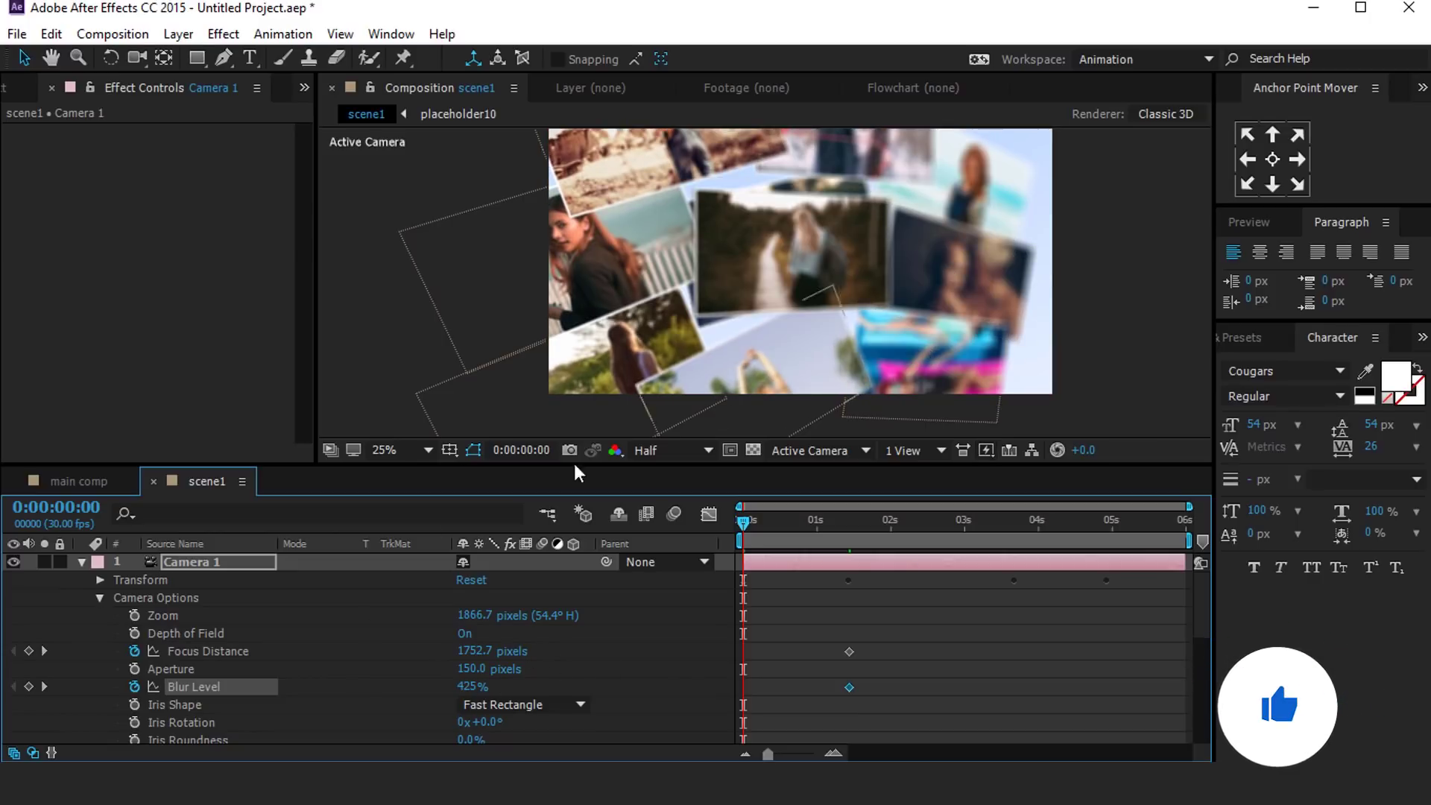
pyautogui.moveTo(492, 651); pyautogui.dragTo(227, 666)
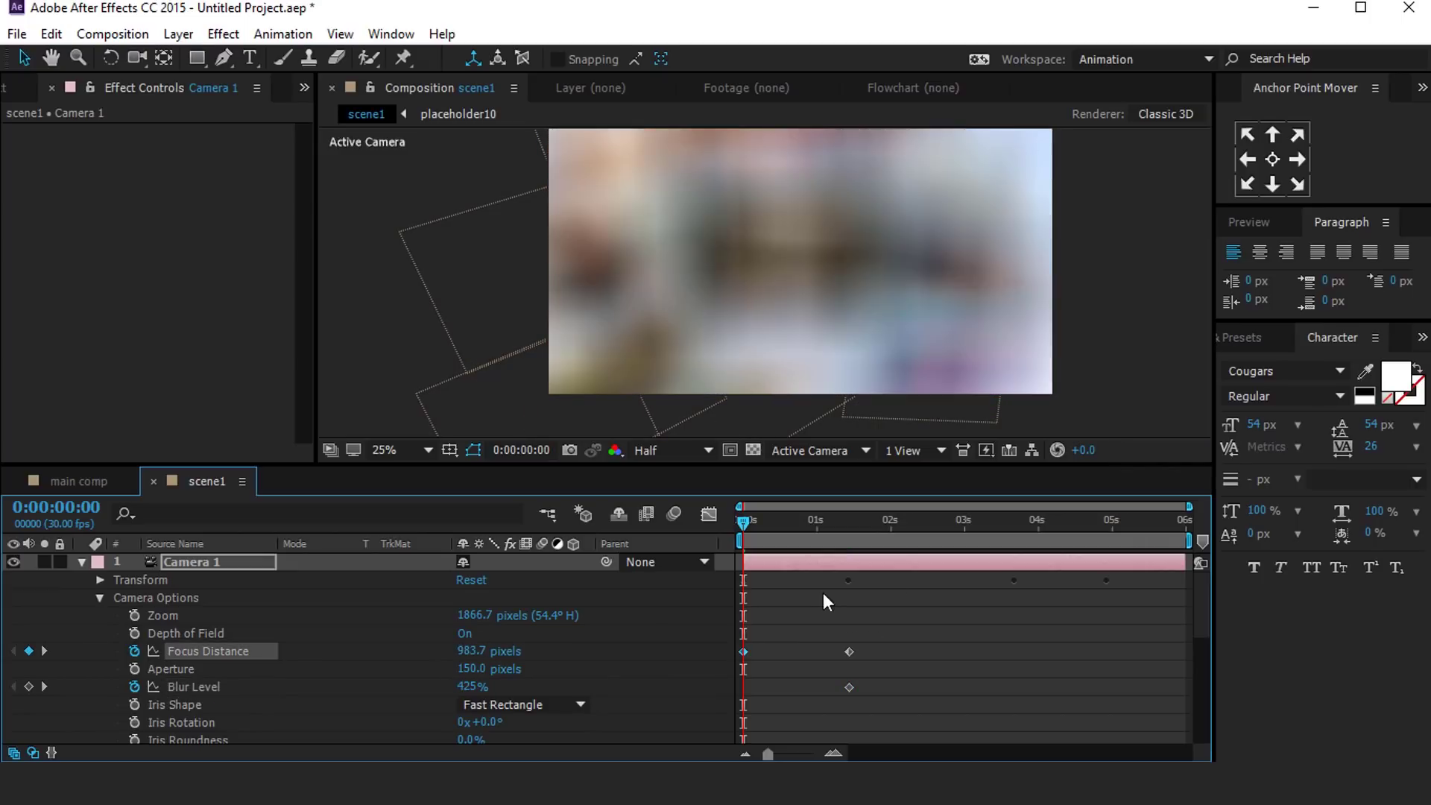
pyautogui.moveTo(516, 653); pyautogui.dragTo(642, 664)
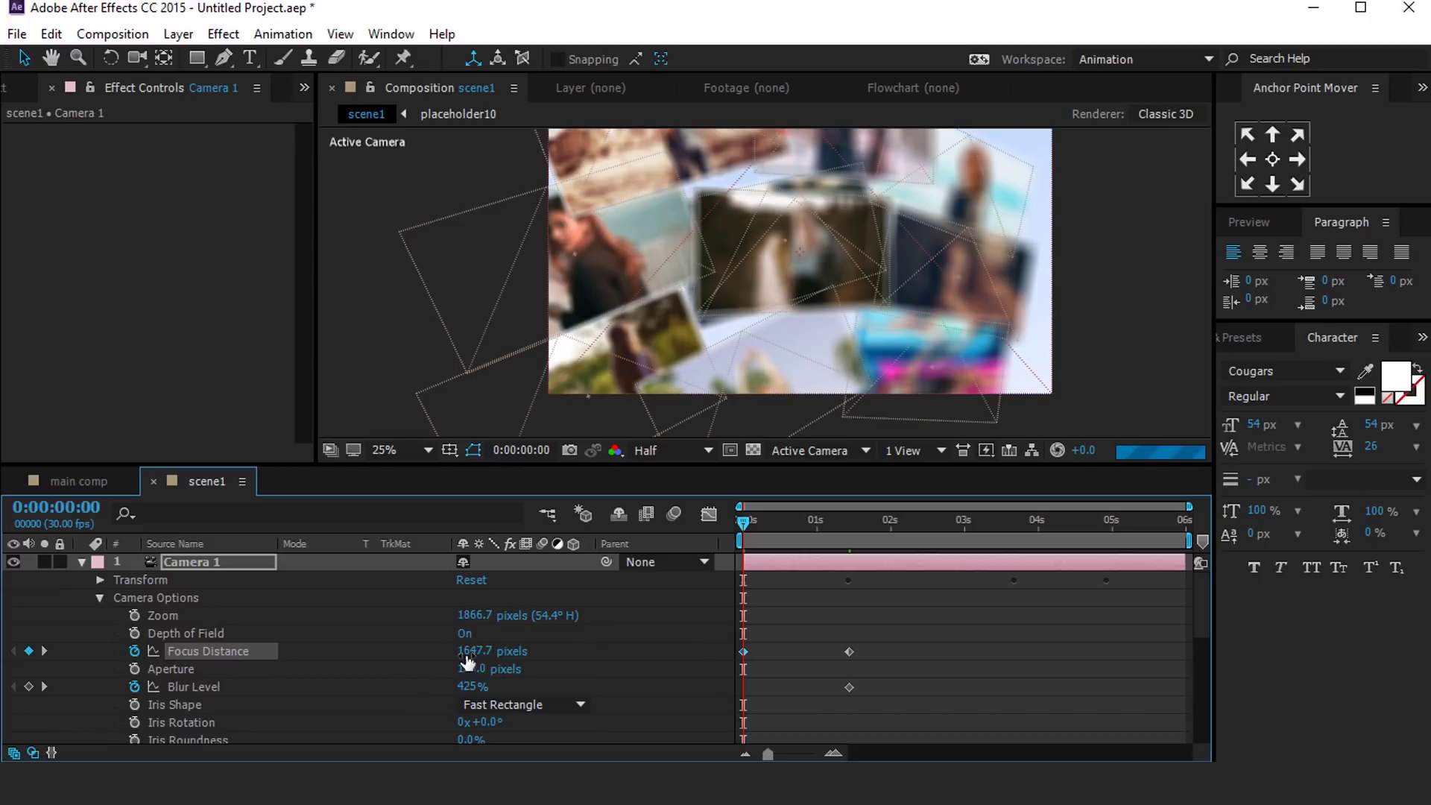
pyautogui.moveTo(466, 650); pyautogui.dragTo(586, 655)
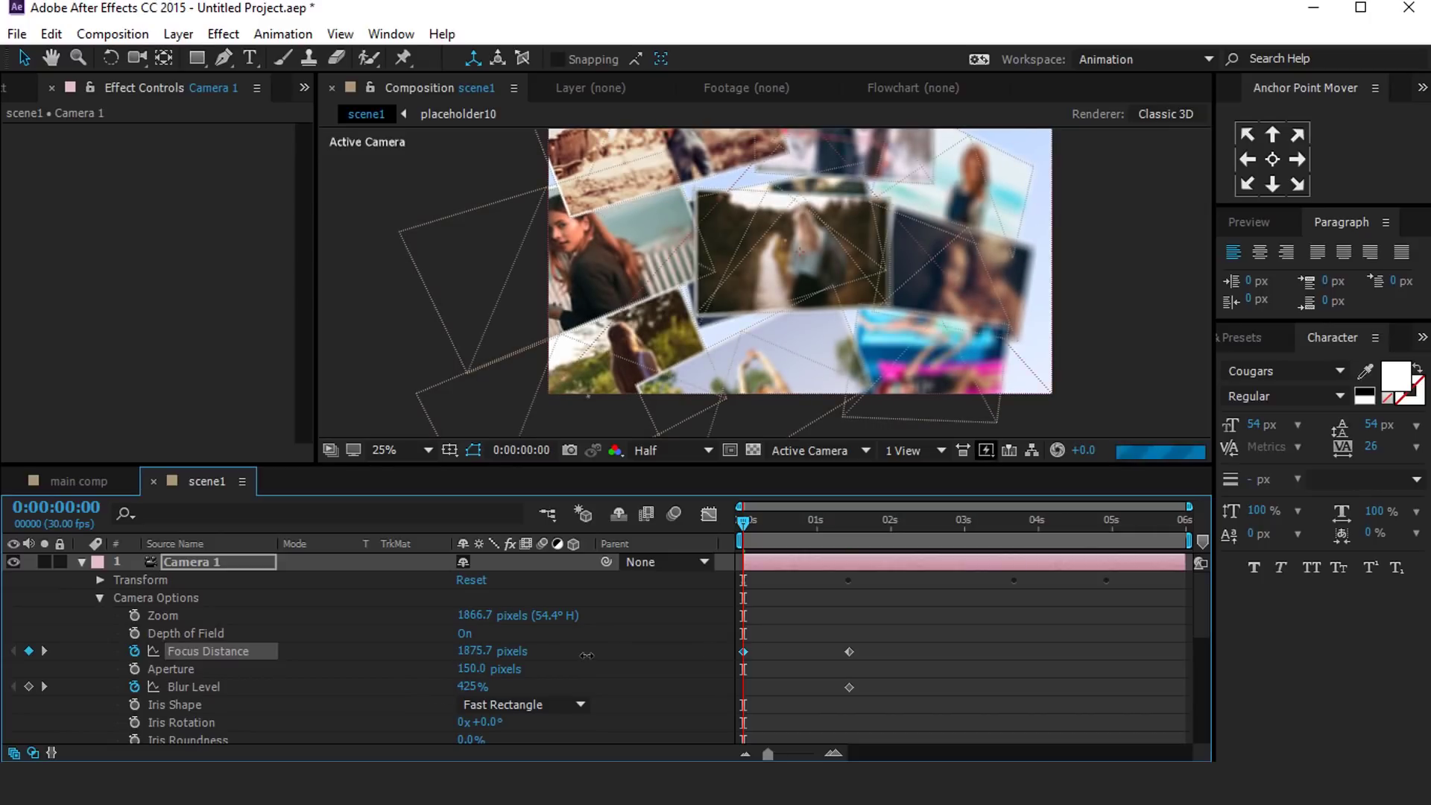
pyautogui.moveTo(482, 662); pyautogui.dragTo(581, 663)
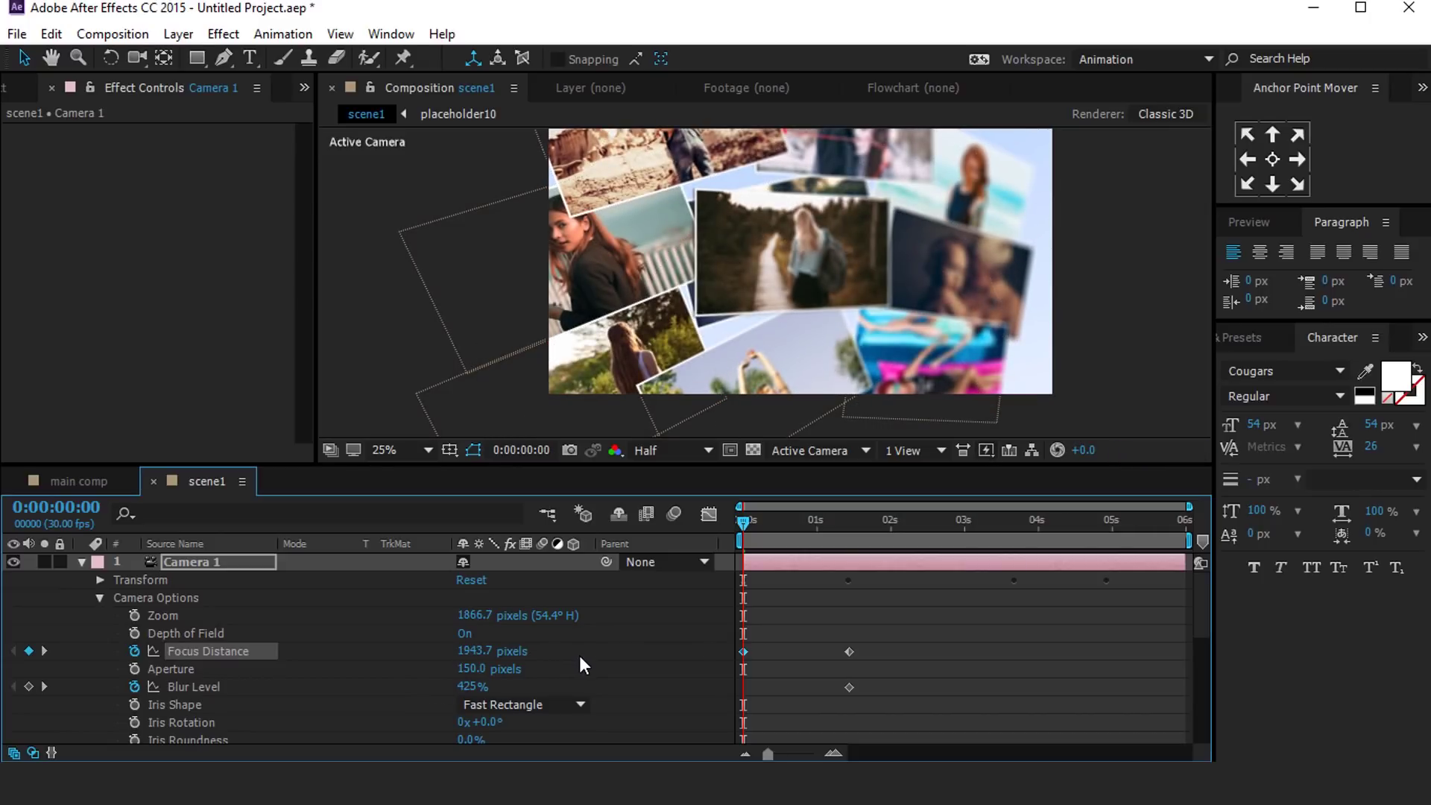
pyautogui.press('space')
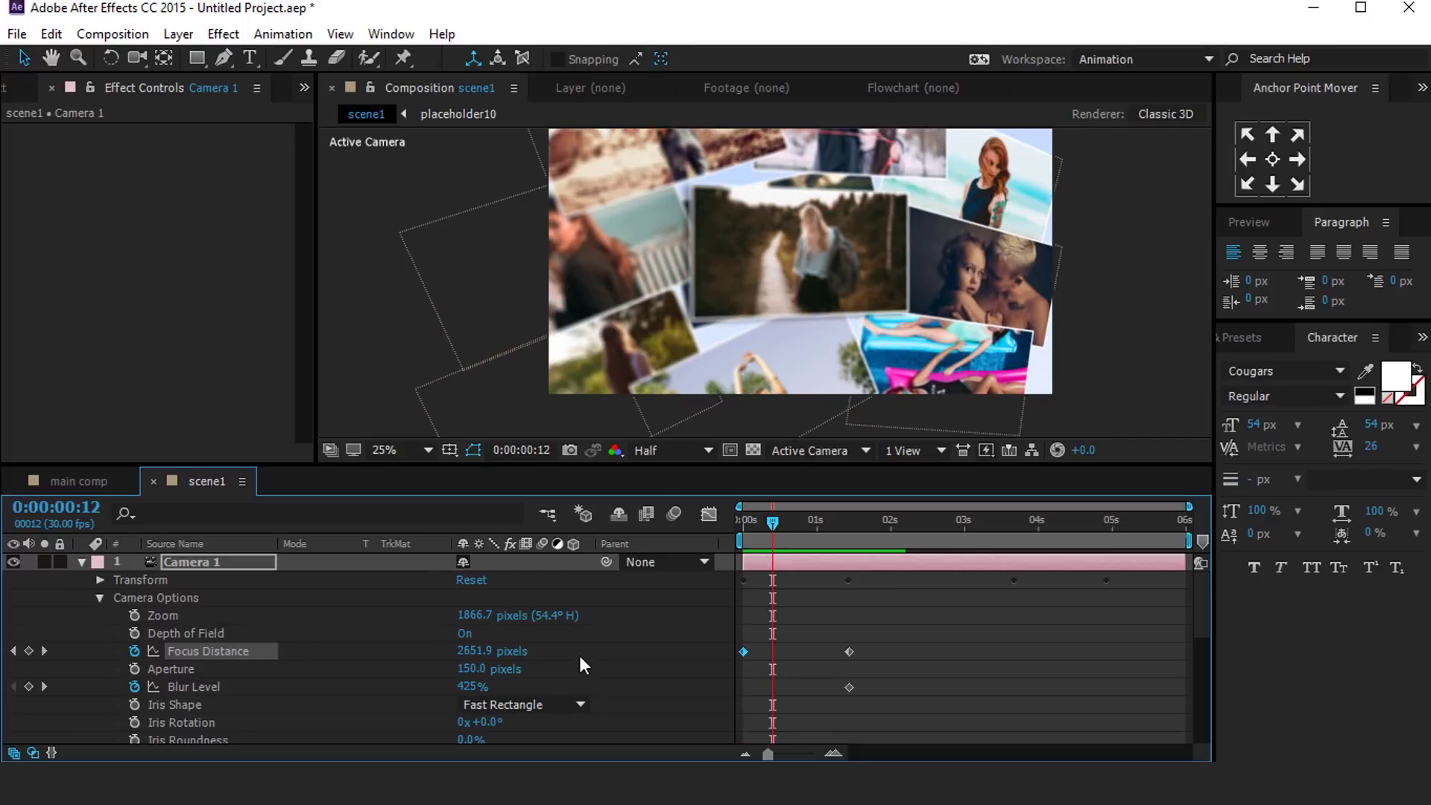
# Step: Keyframe Camera 1's Blur Level at 325% at 0:00
pyautogui.moveTo(776, 523); pyautogui.dragTo(744, 529)
pyautogui.click(471, 686)
pyautogui.write('325')
pyautogui.press('Return')
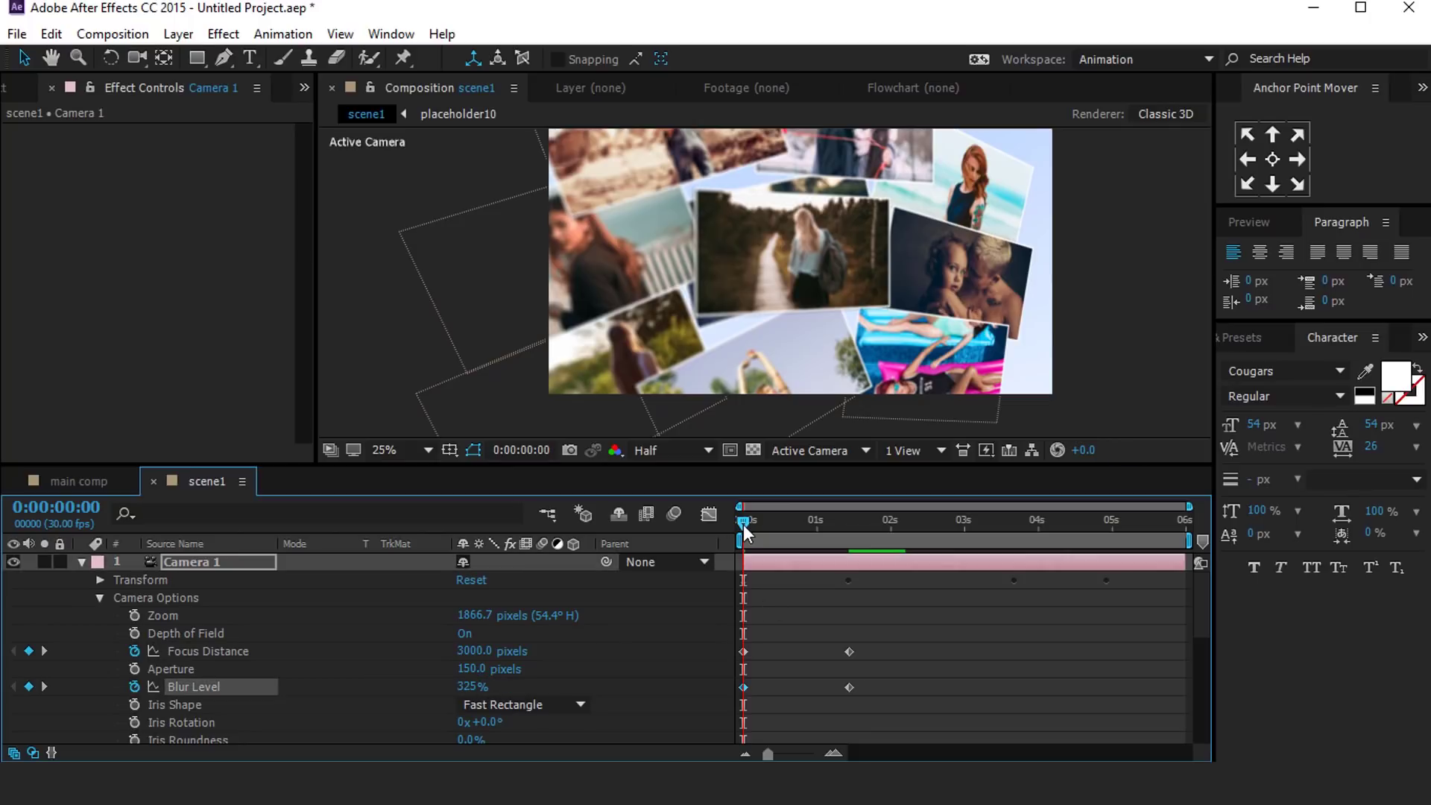
# Step: Add hold keyframes for Camera 1's Focus Distance and Blur Level at 0:00:03:20, keeping their current values
pyautogui.moveTo(766, 523); pyautogui.dragTo(1018, 532)
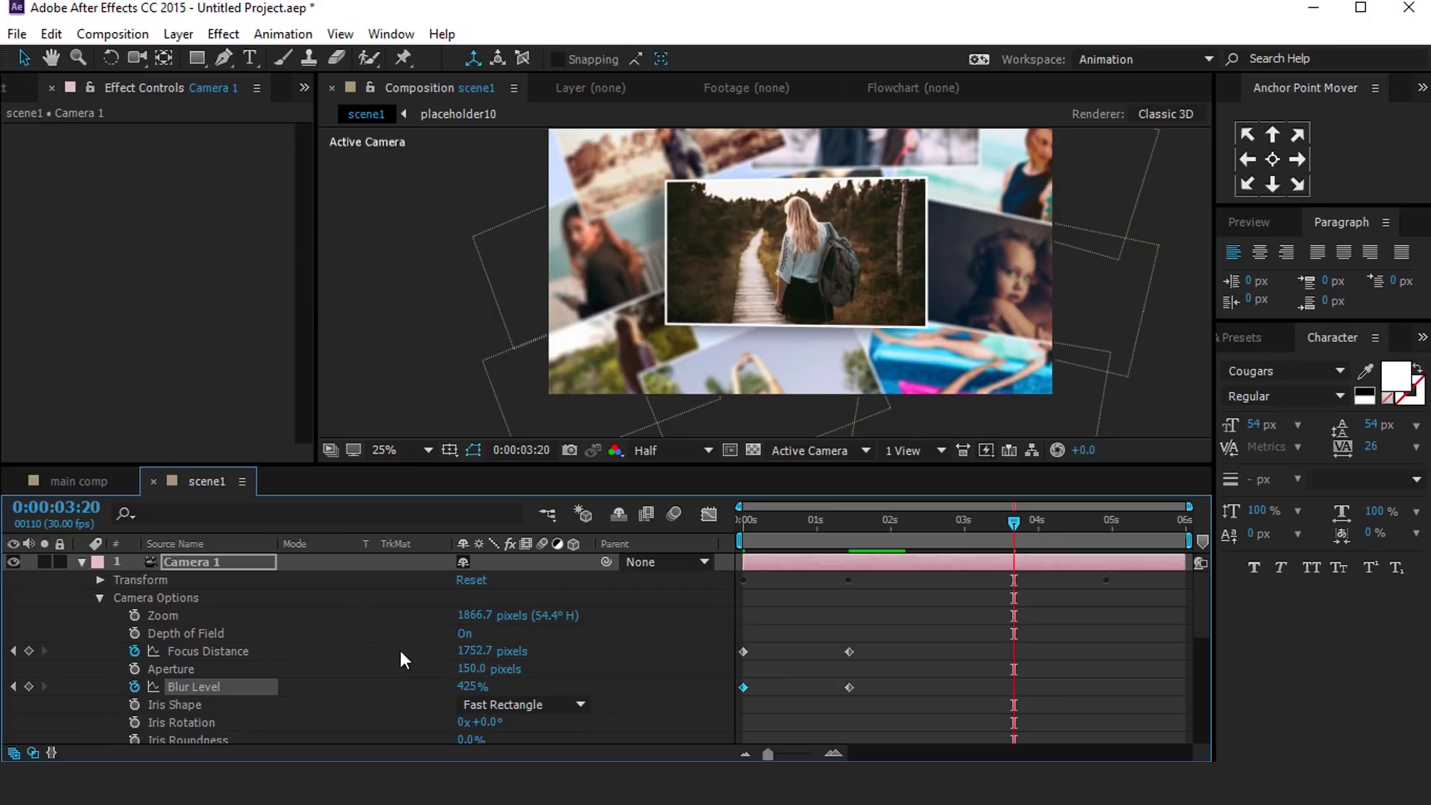
pyautogui.click(29, 651)
pyautogui.click(29, 687)
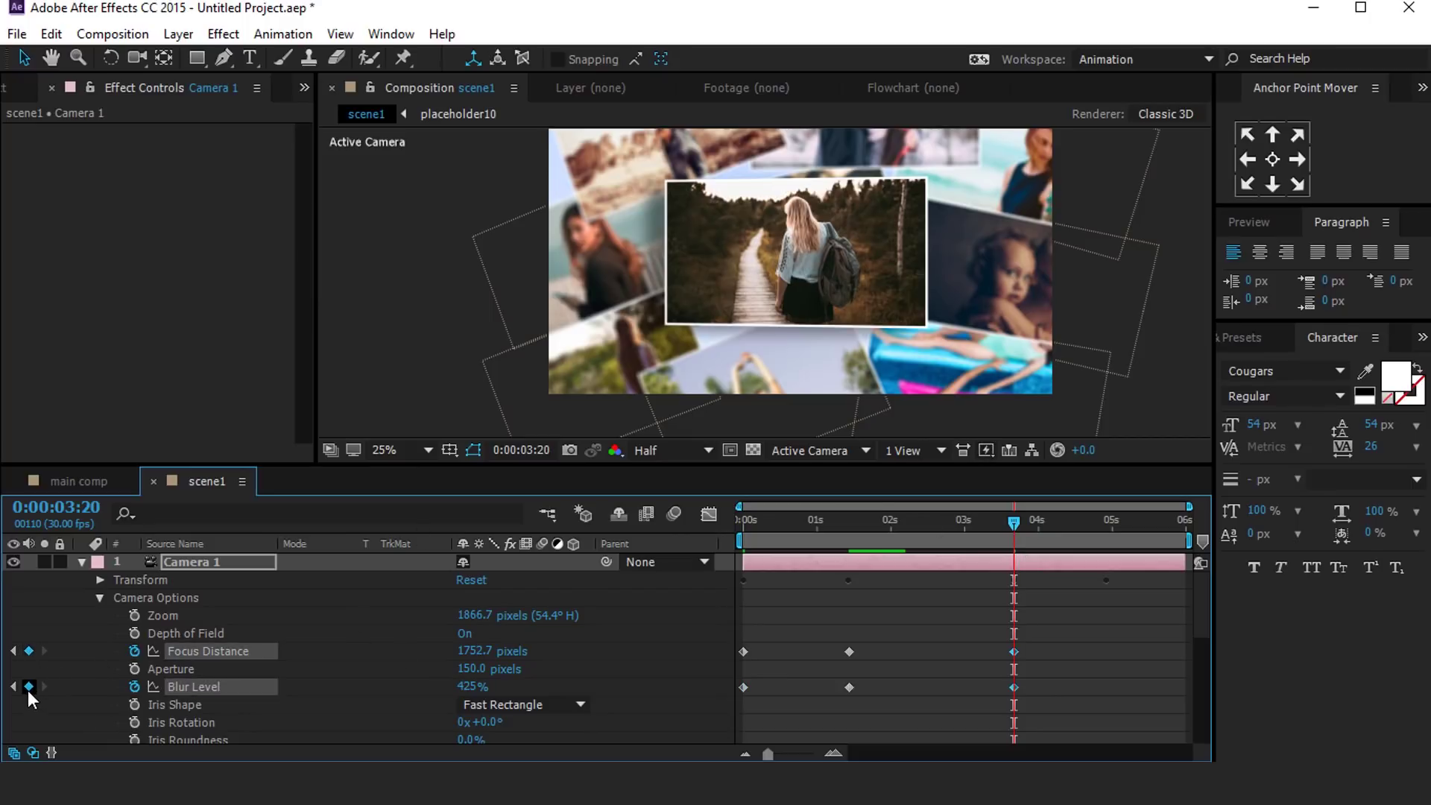
# Step: Copy Camera 1's first Focus Distance and Blur Level keyframes (3000 pixels and 325%) to 0:00:04:28 and preview the animation
pyautogui.click(1108, 520)
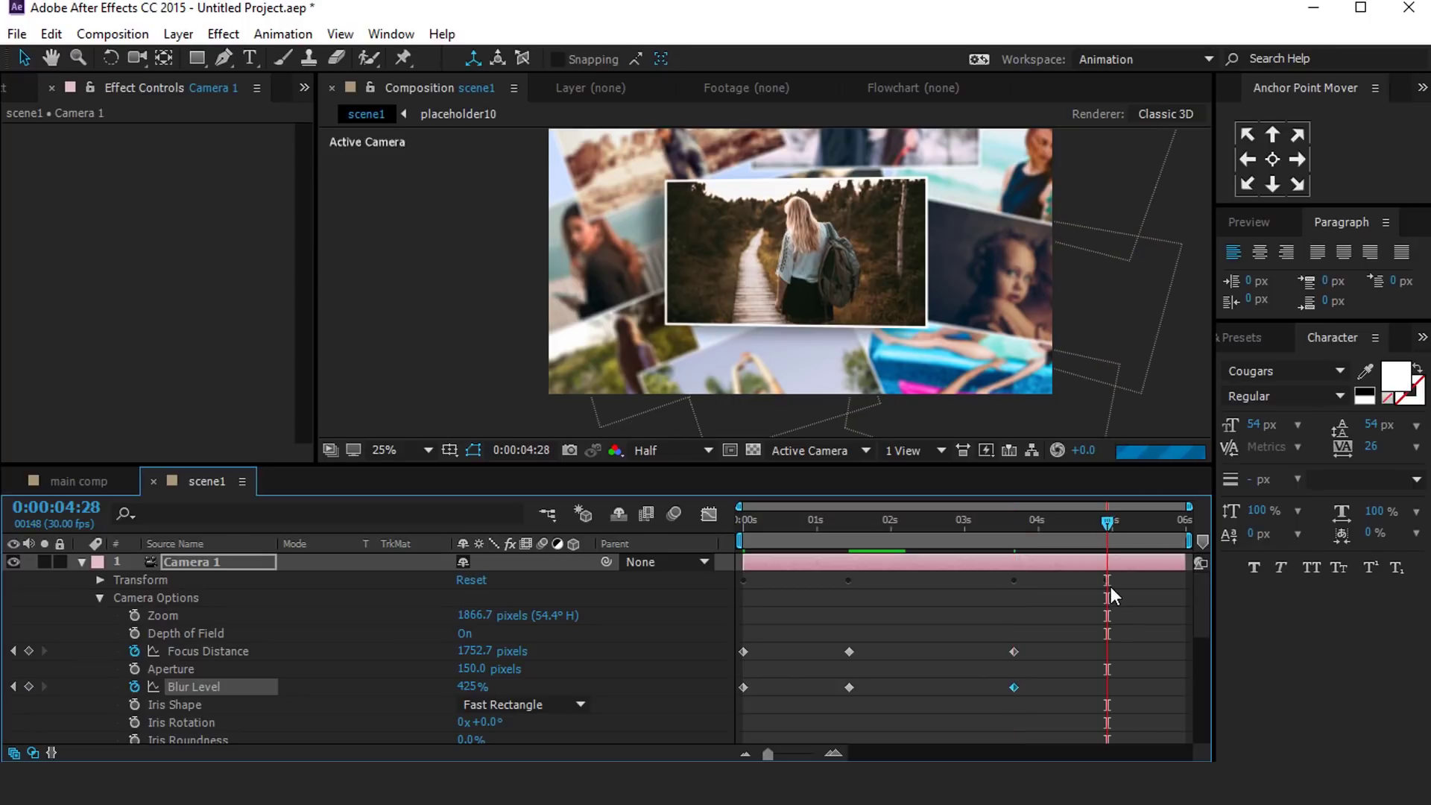
pyautogui.click(743, 651)
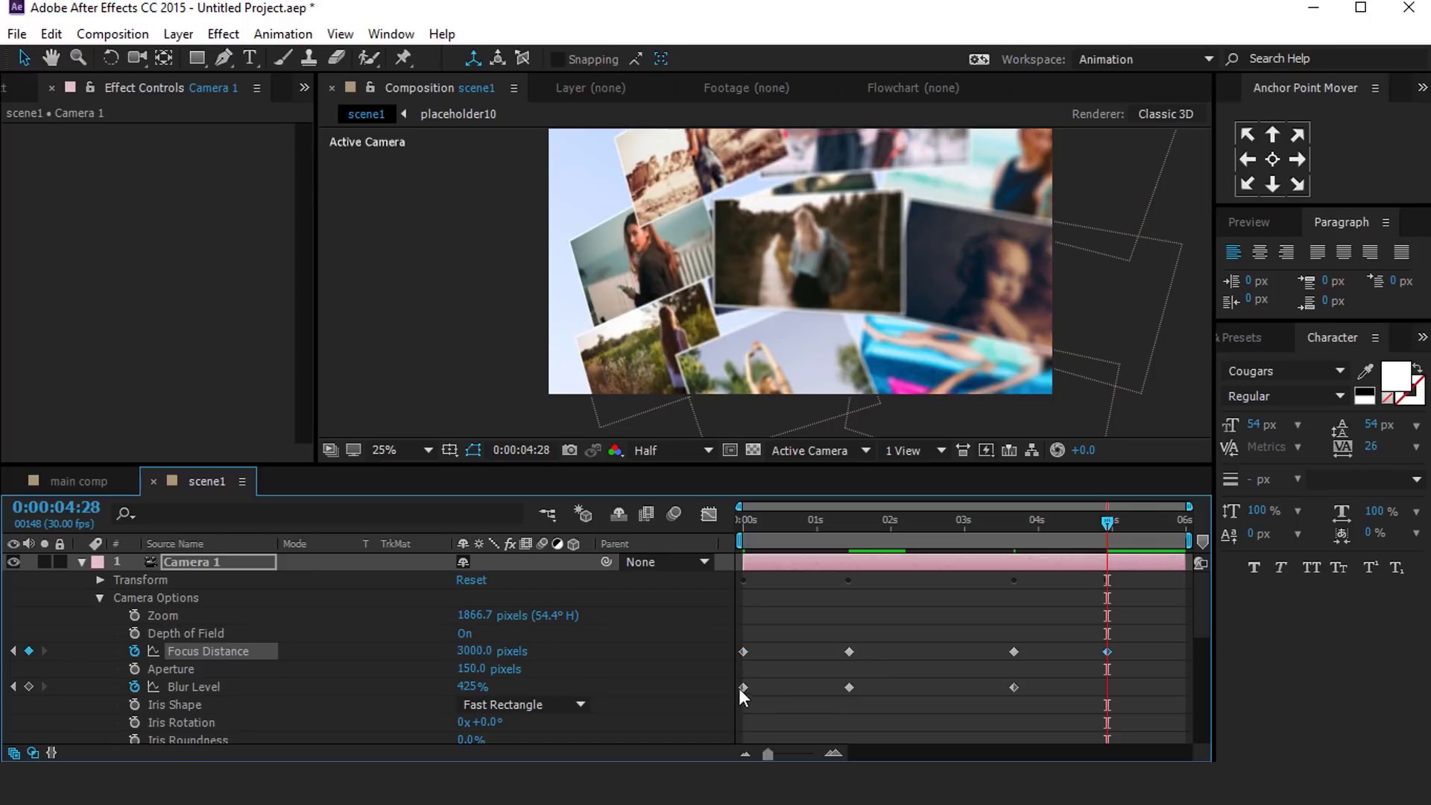
pyautogui.click(744, 687)
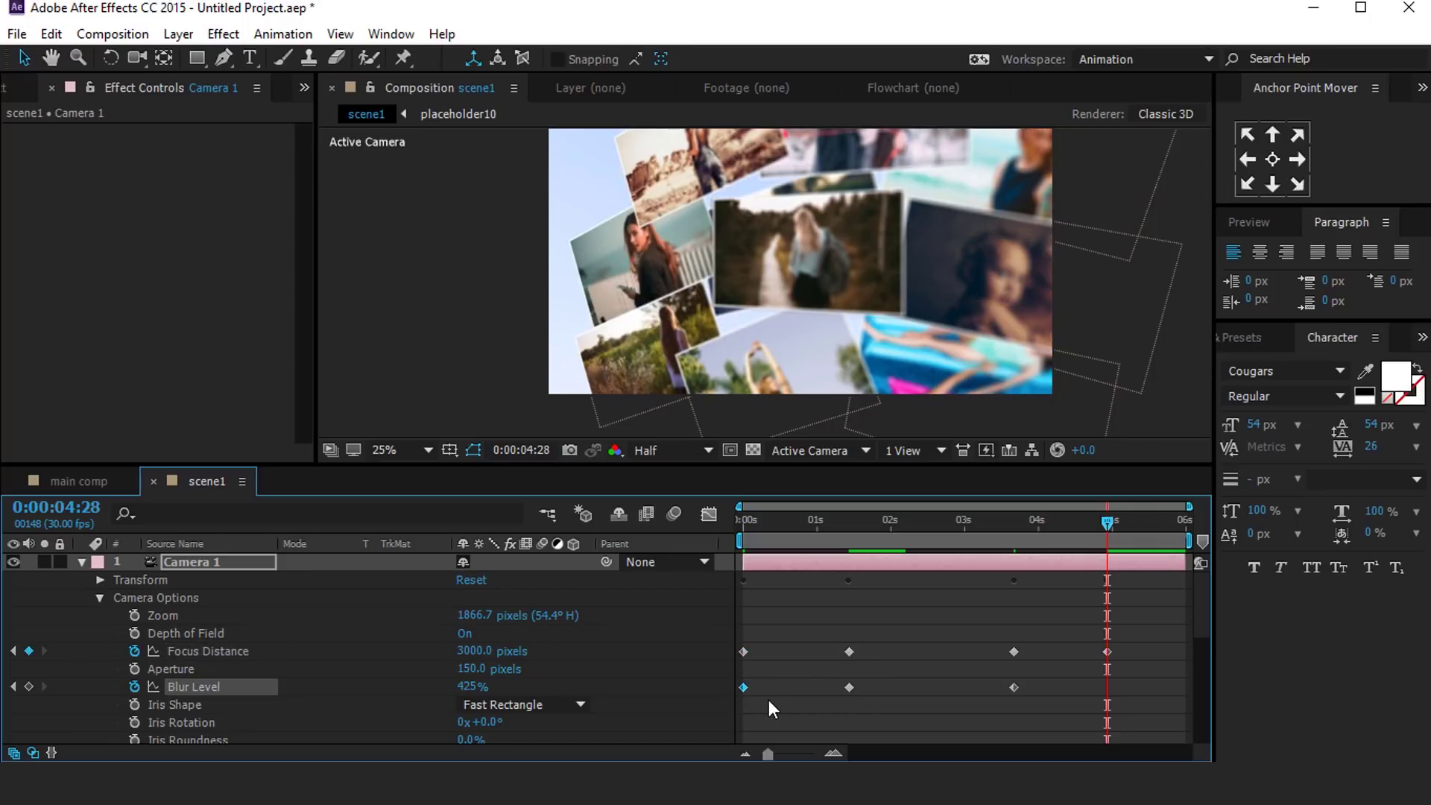
pyautogui.hotkey('ctrl', 'c')
pyautogui.hotkey('ctrl', 'v')
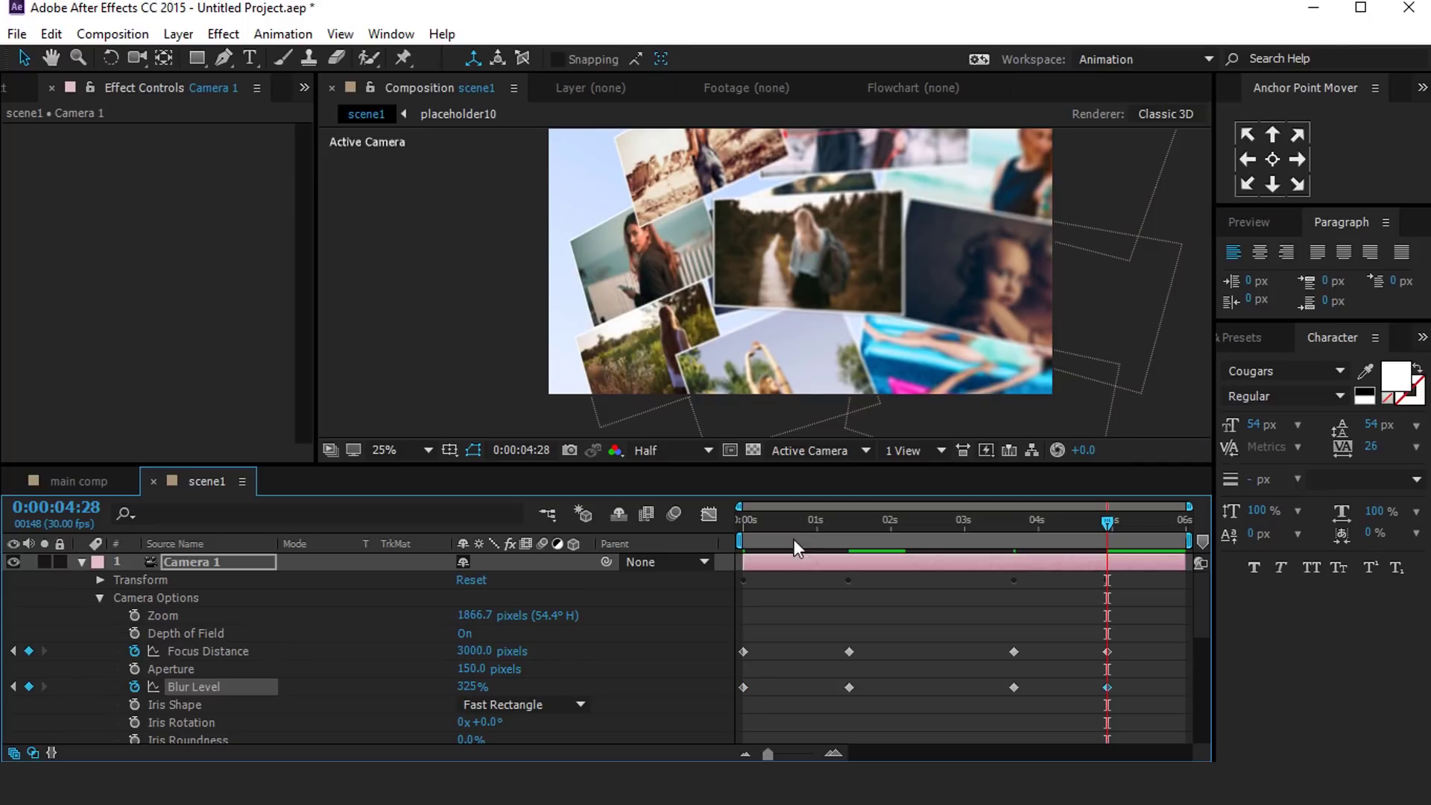
pyautogui.press('space')
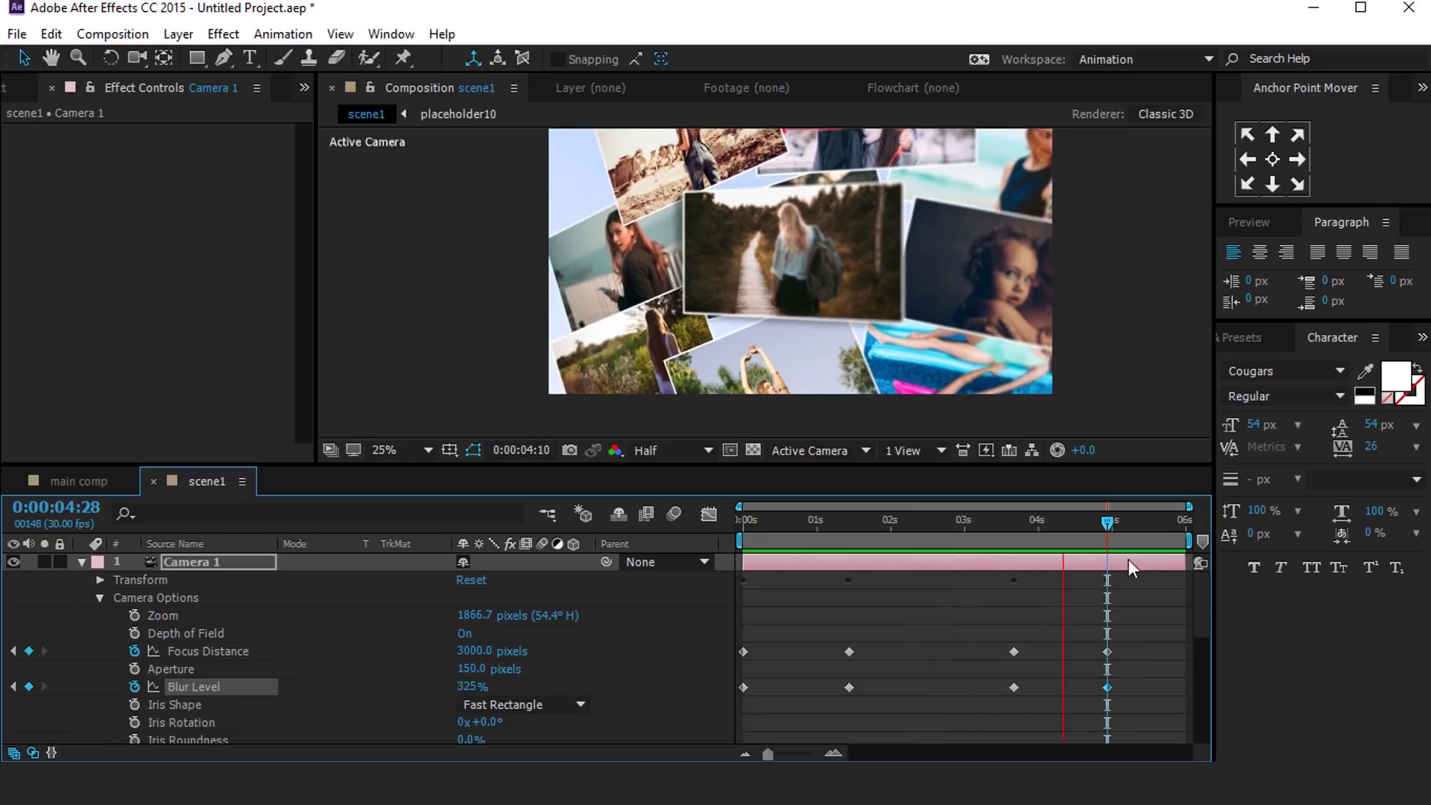
pyautogui.click(1108, 520)
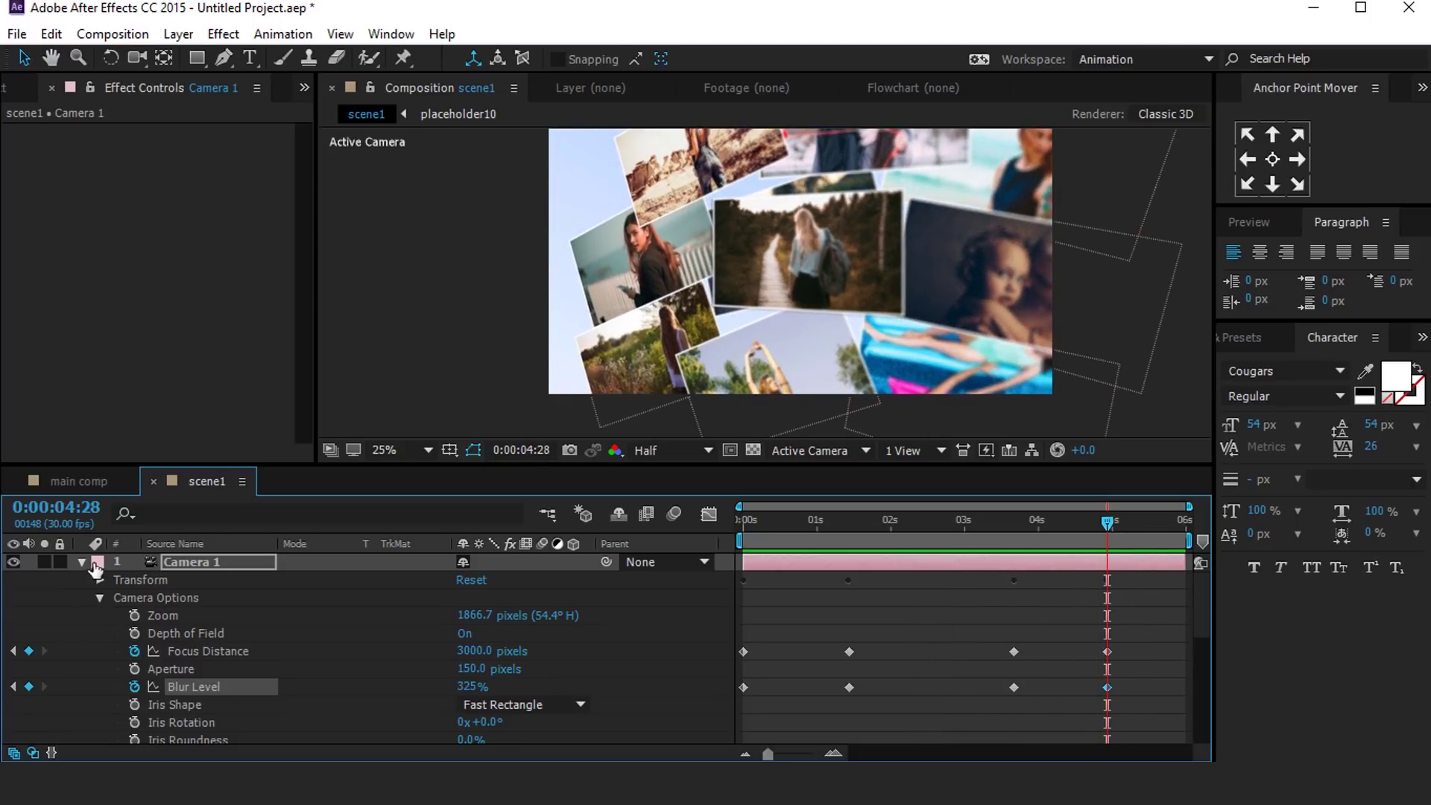
# Step: Show the keyframed properties of all layers in scene1 and collapse Camera 1 and placeholder1 again
pyautogui.scroll(-3, 992, 625)
pyautogui.scroll(3, 995, 628)
pyautogui.hotkey('ctrl', 'a')
pyautogui.press('u')
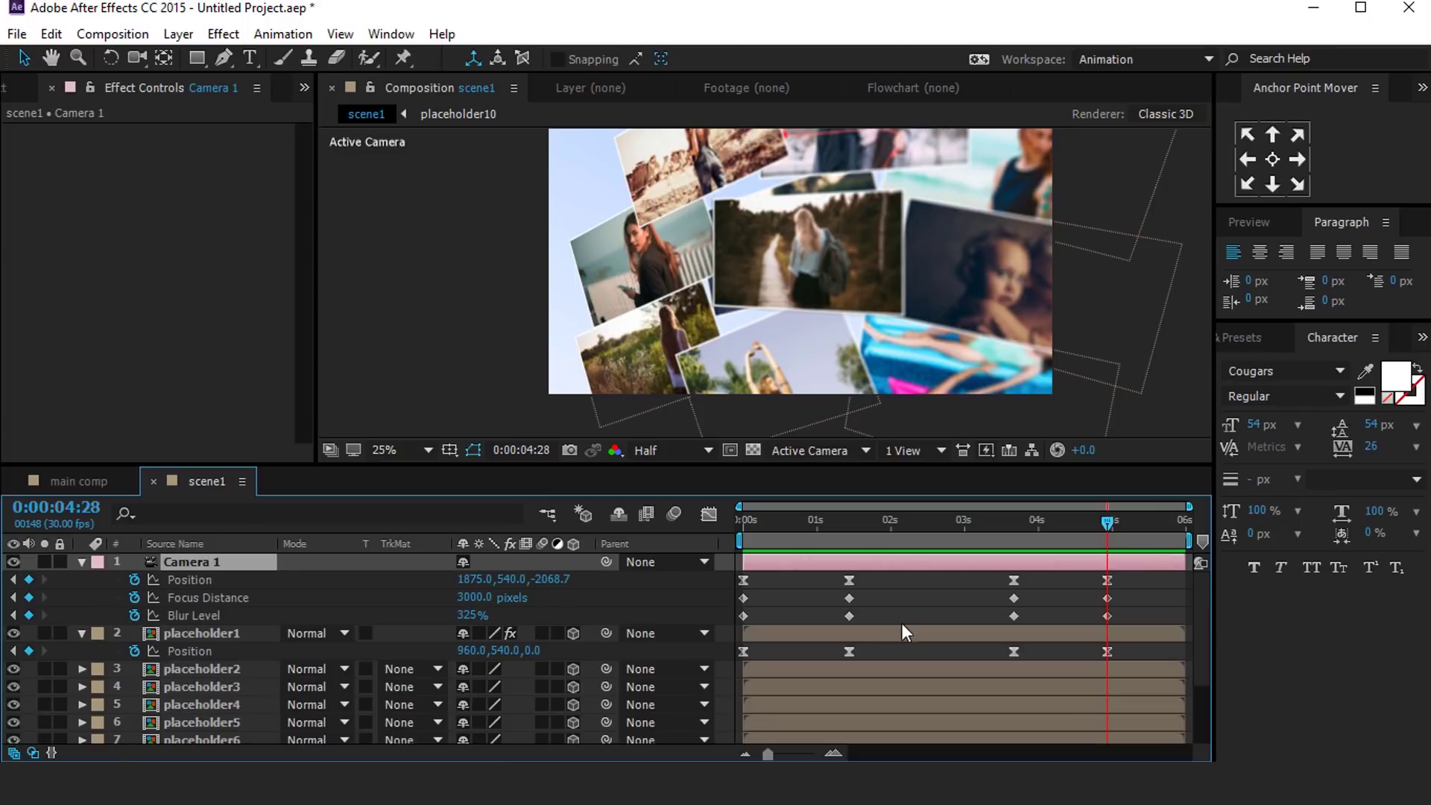
pyautogui.click(81, 561)
pyautogui.click(81, 579)
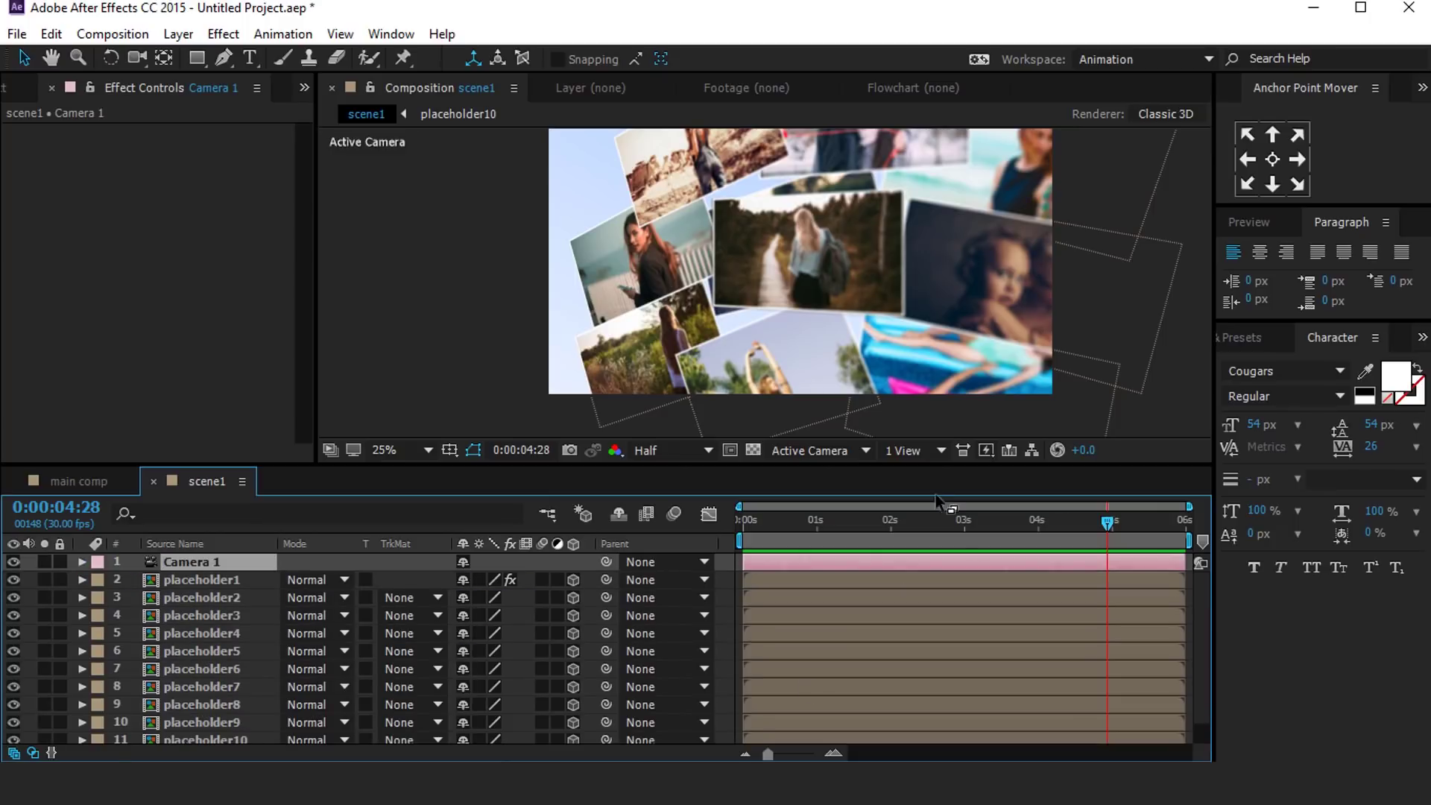
# Step: Create a new composition named text1, 500 x 300 px, 30 fps and 6 seconds long
pyautogui.hotkey('ctrl', '0')
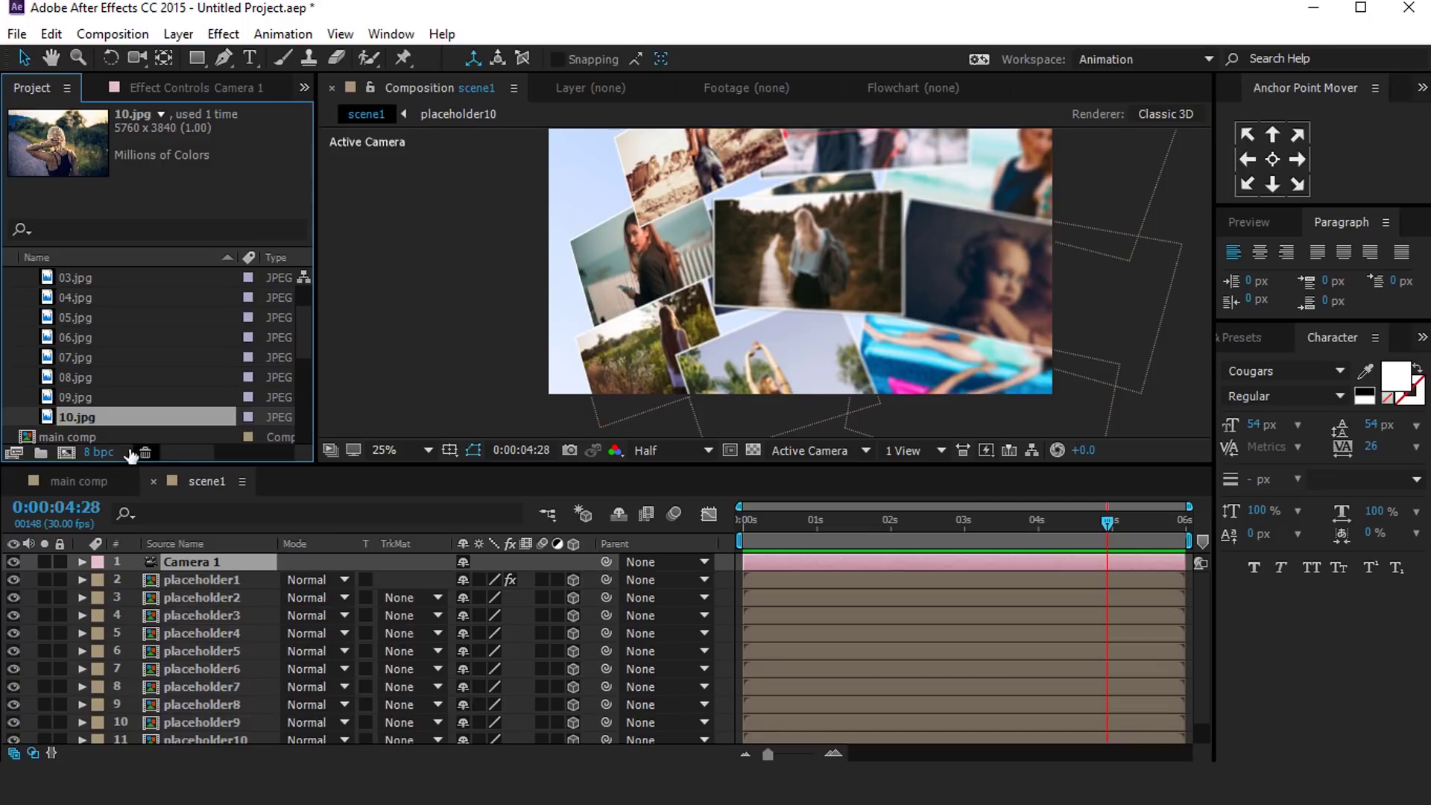
pyautogui.click(66, 453)
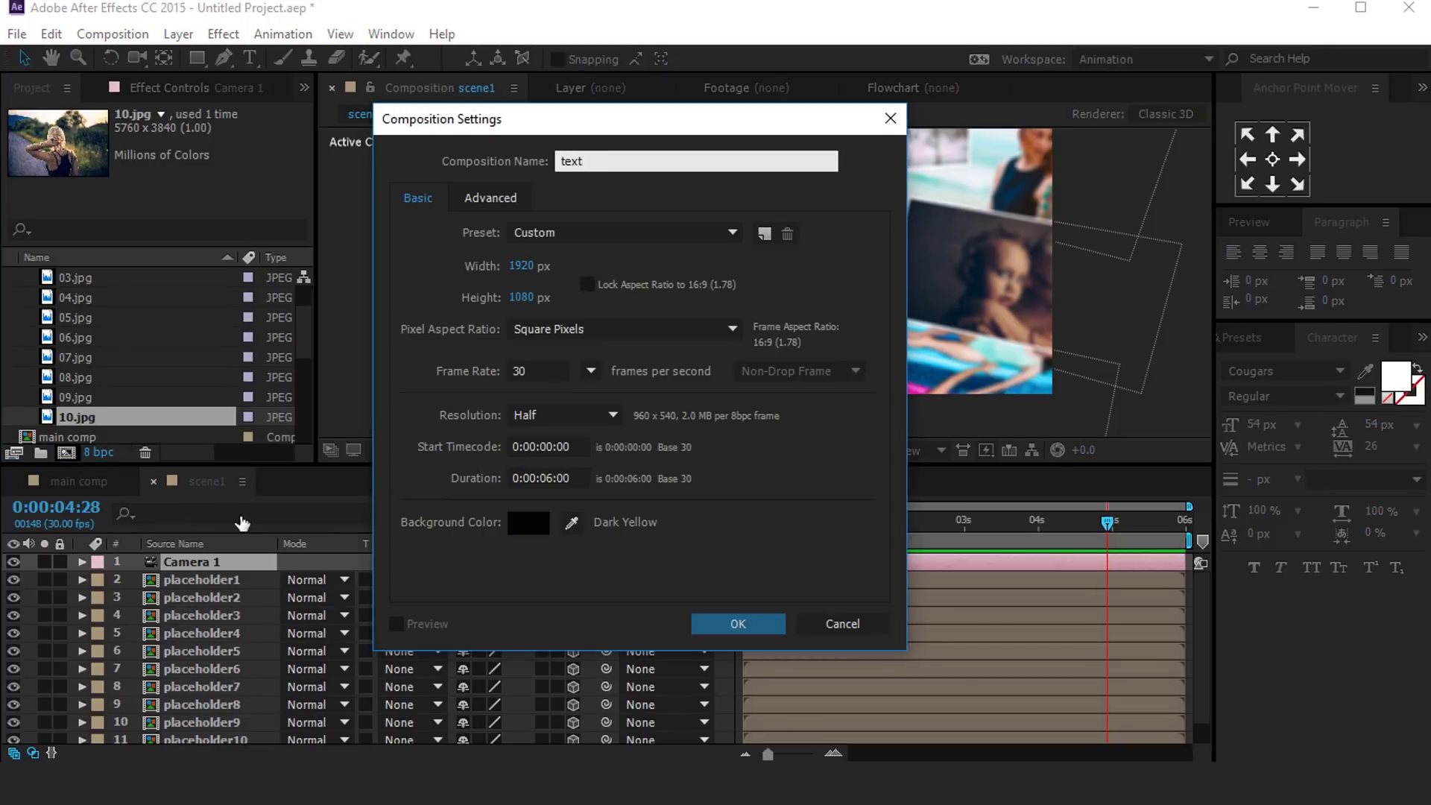
pyautogui.press('Return')
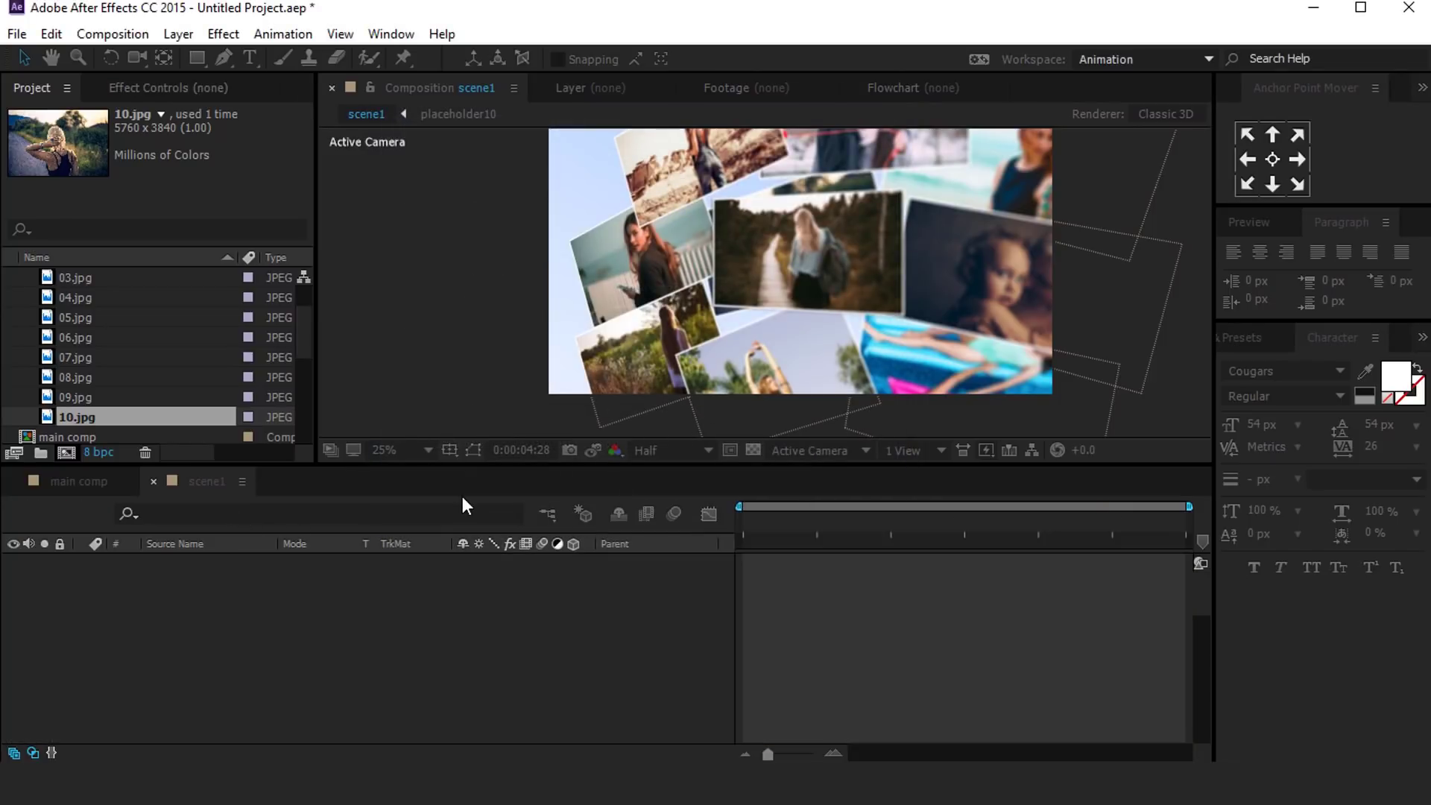
pyautogui.scroll(1, 795, 269)
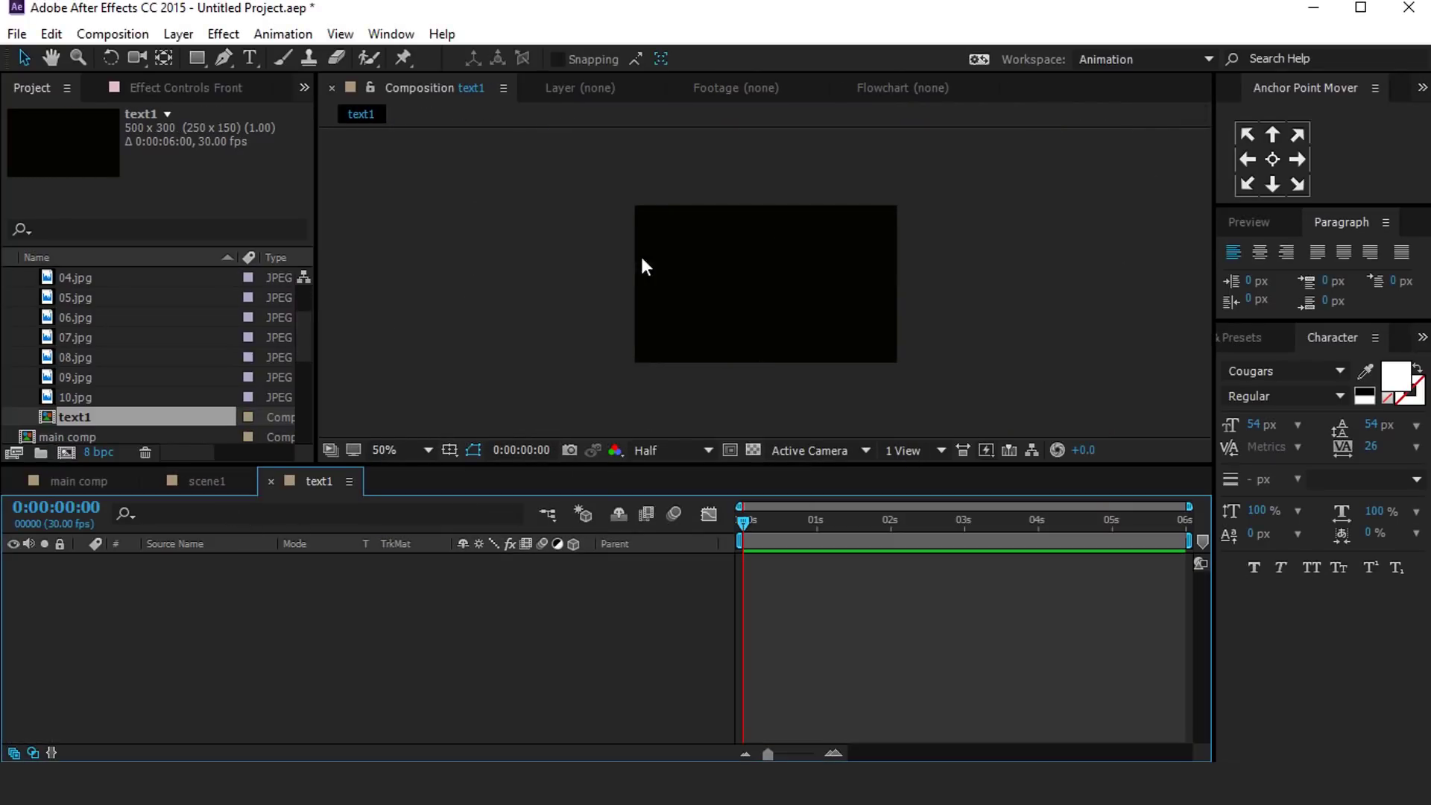
# Step: Add the white text "Effect for you" centred in the text1 composition
pyautogui.scroll(1, 753, 230)
pyautogui.scroll(-2, 793, 255)
pyautogui.click(249, 58)
pyautogui.scroll(2, 849, 285)
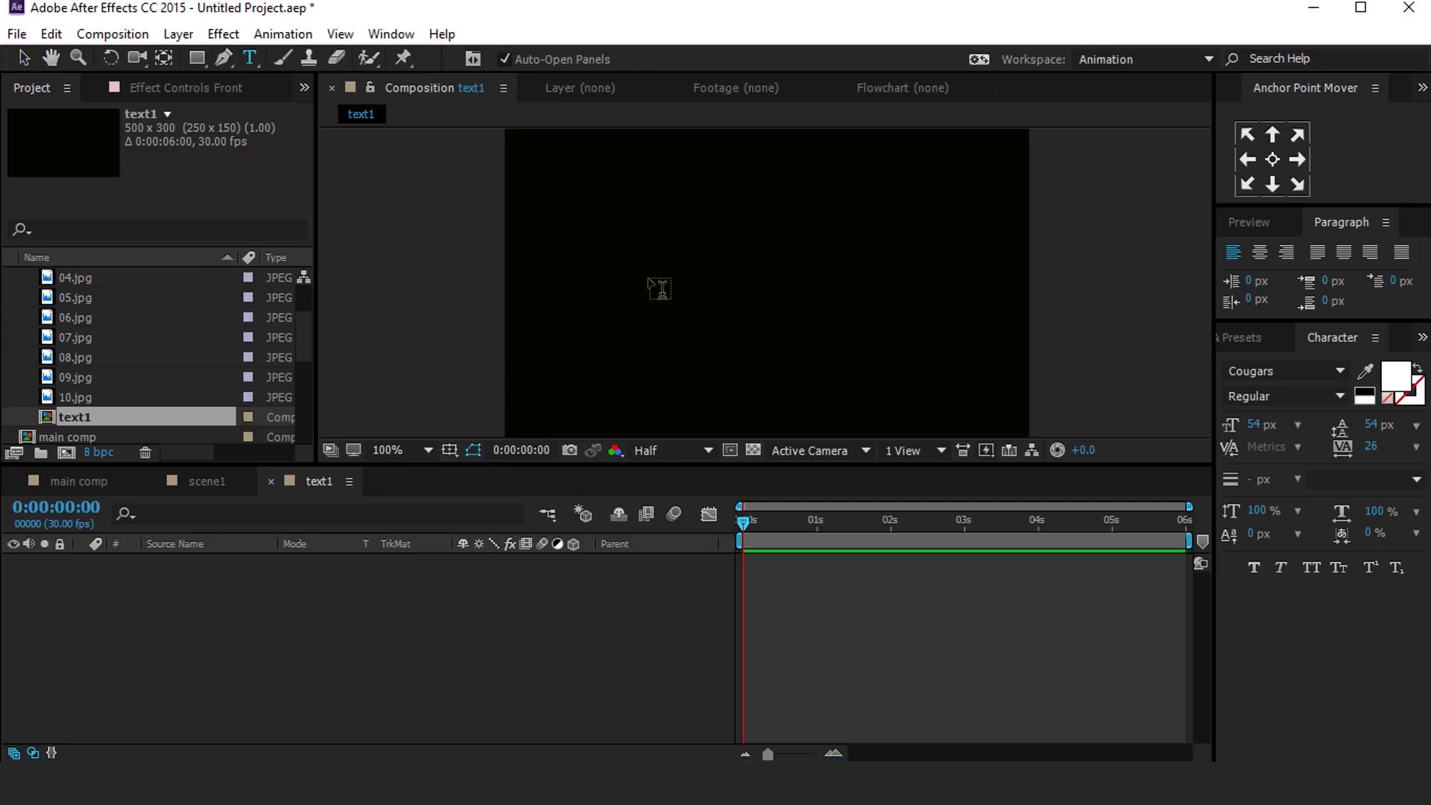
pyautogui.click(671, 288)
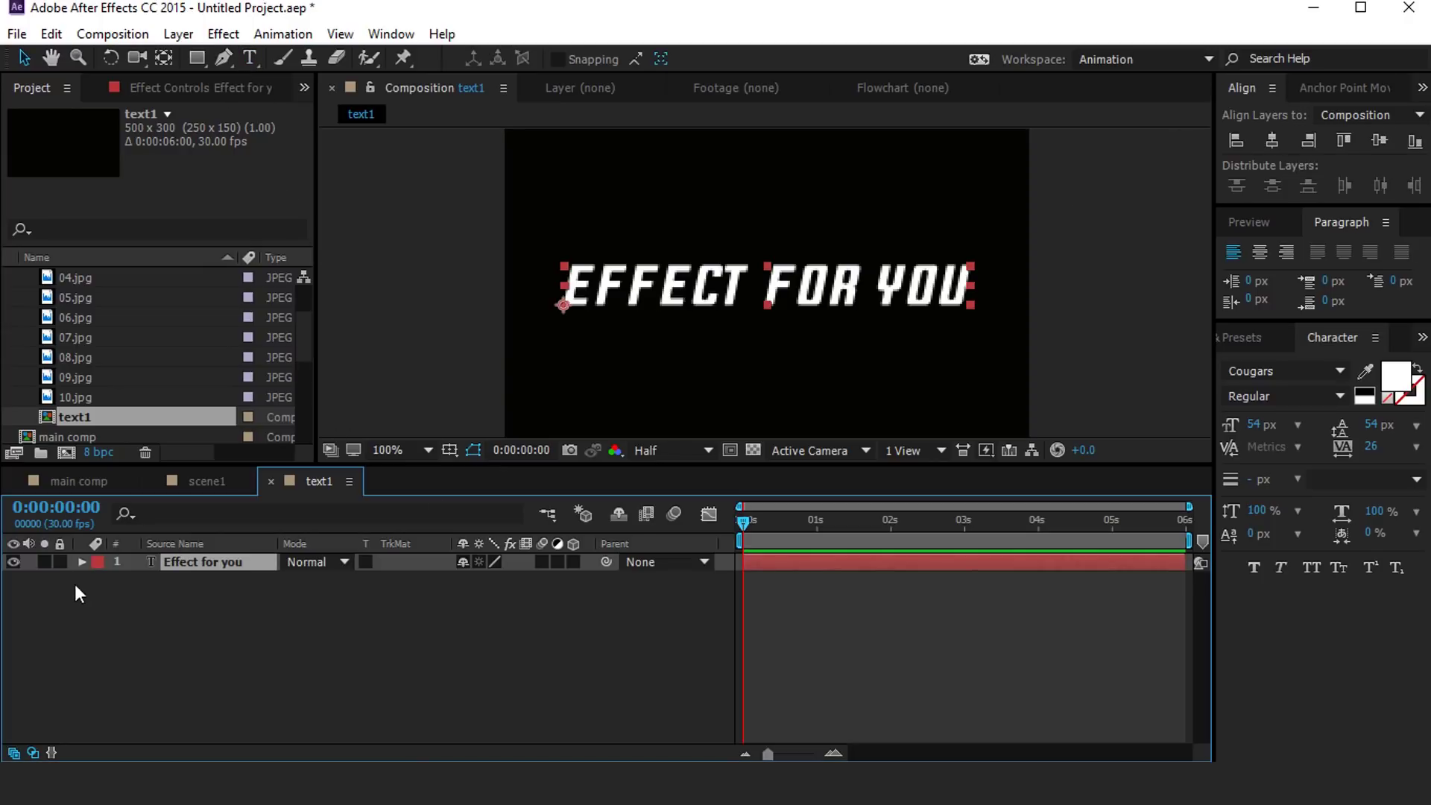
# Step: Add a text animator with Position and Opacity to the "Effect for you" layer and set its Opacity to 0%
pyautogui.click(81, 561)
pyautogui.click(584, 579)
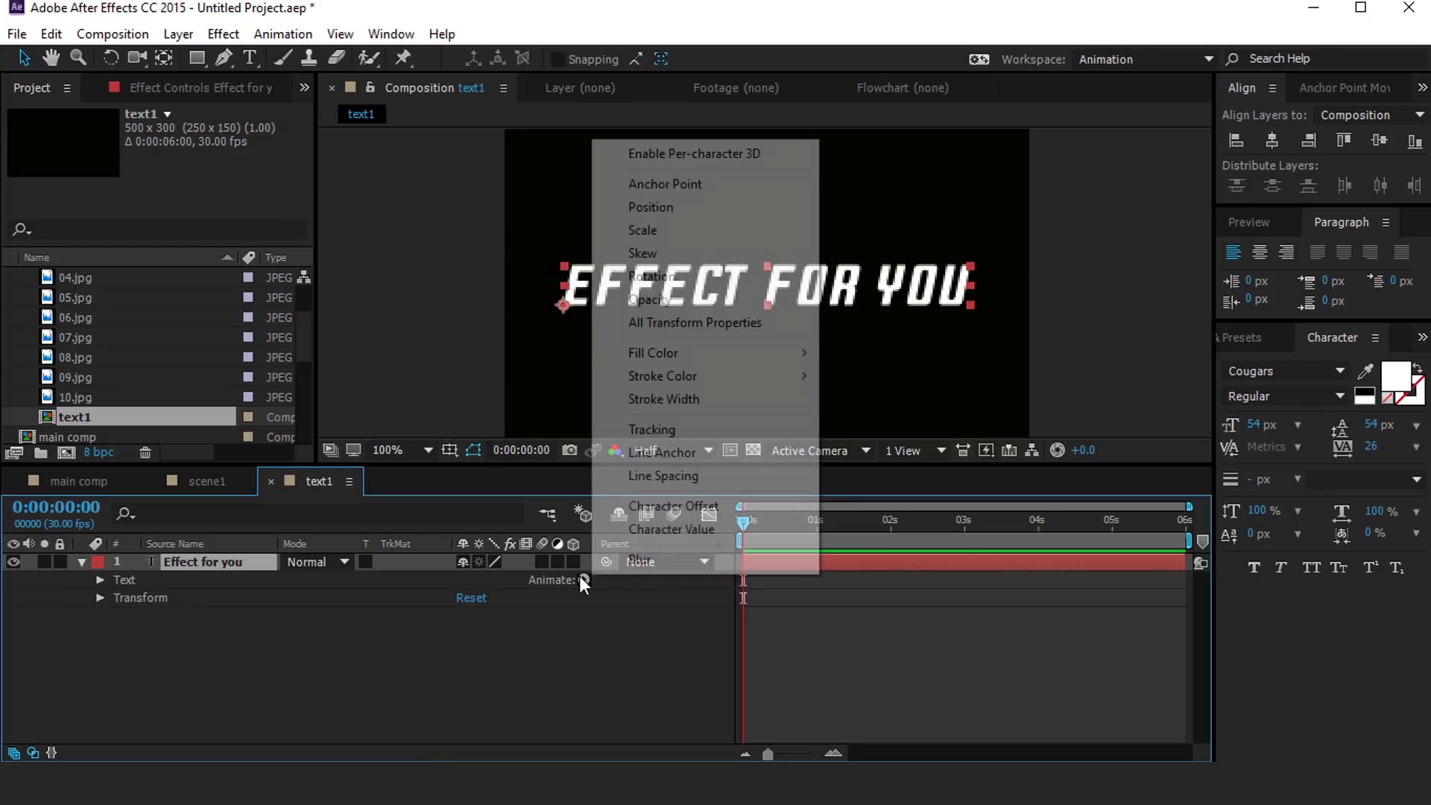
pyautogui.click(649, 208)
pyautogui.click(585, 580)
pyautogui.click(651, 299)
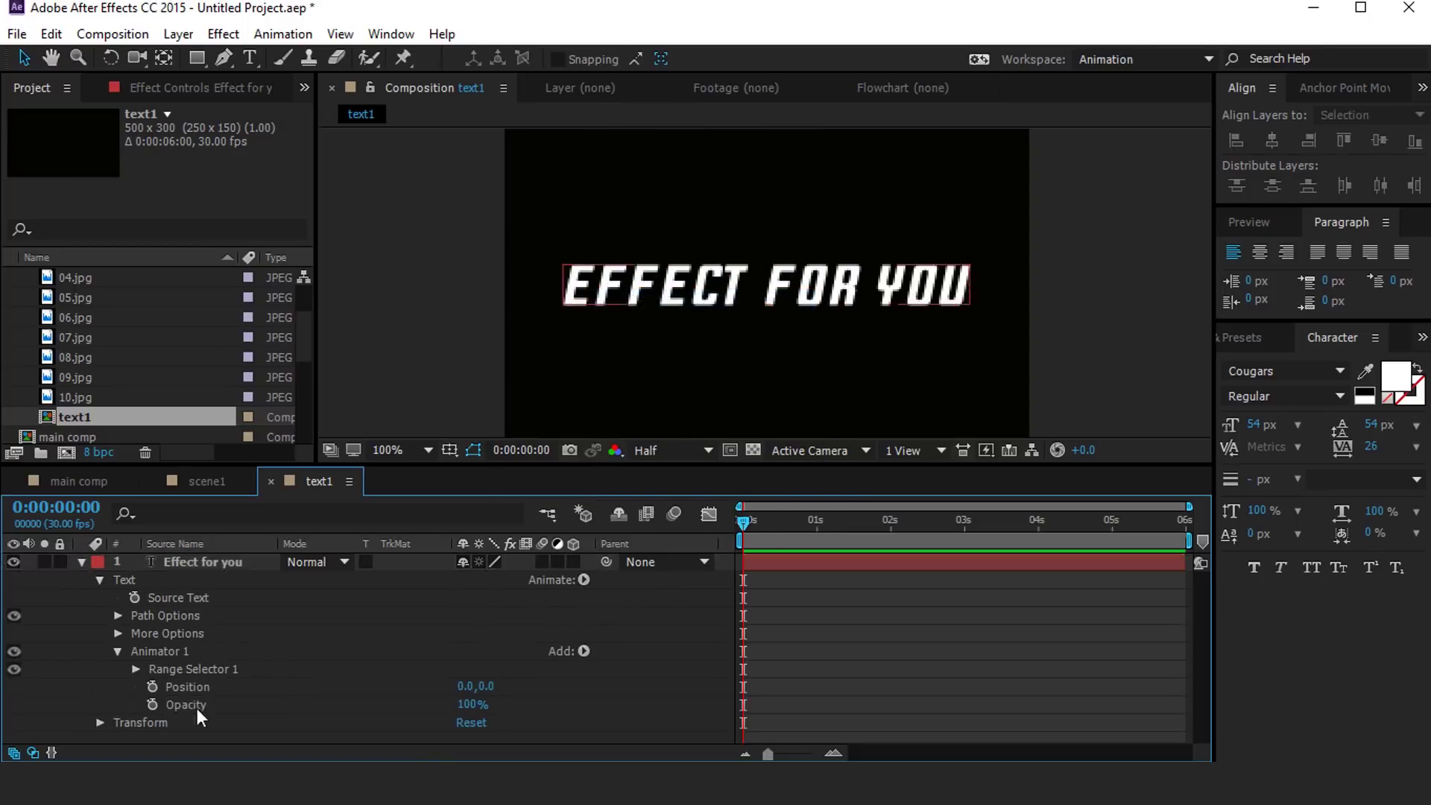
pyautogui.moveTo(471, 707); pyautogui.dragTo(149, 710)
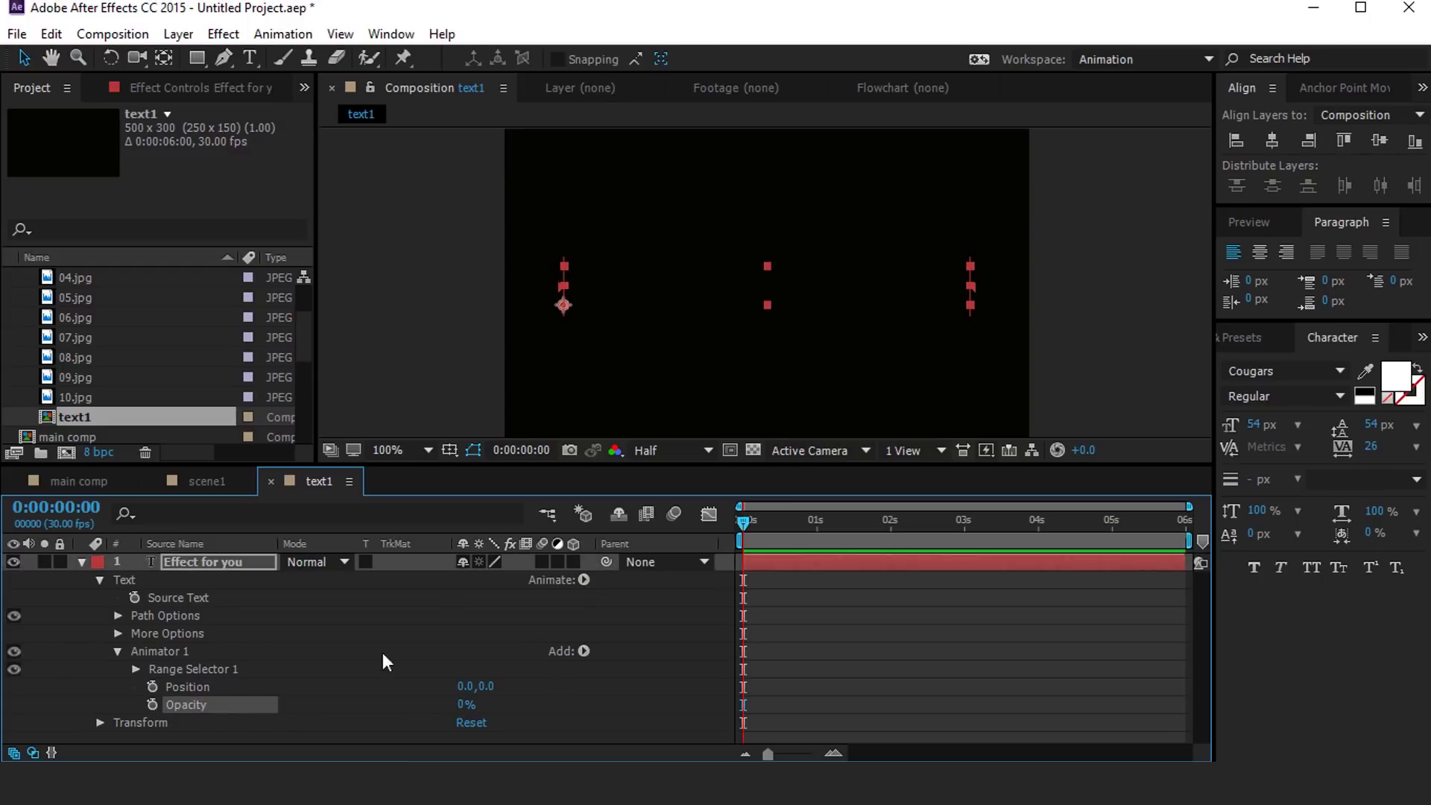
# Step: Start keyframing Range Selector 1's Offset at 0:00:00:19 with a value of -100%
pyautogui.click(234, 672)
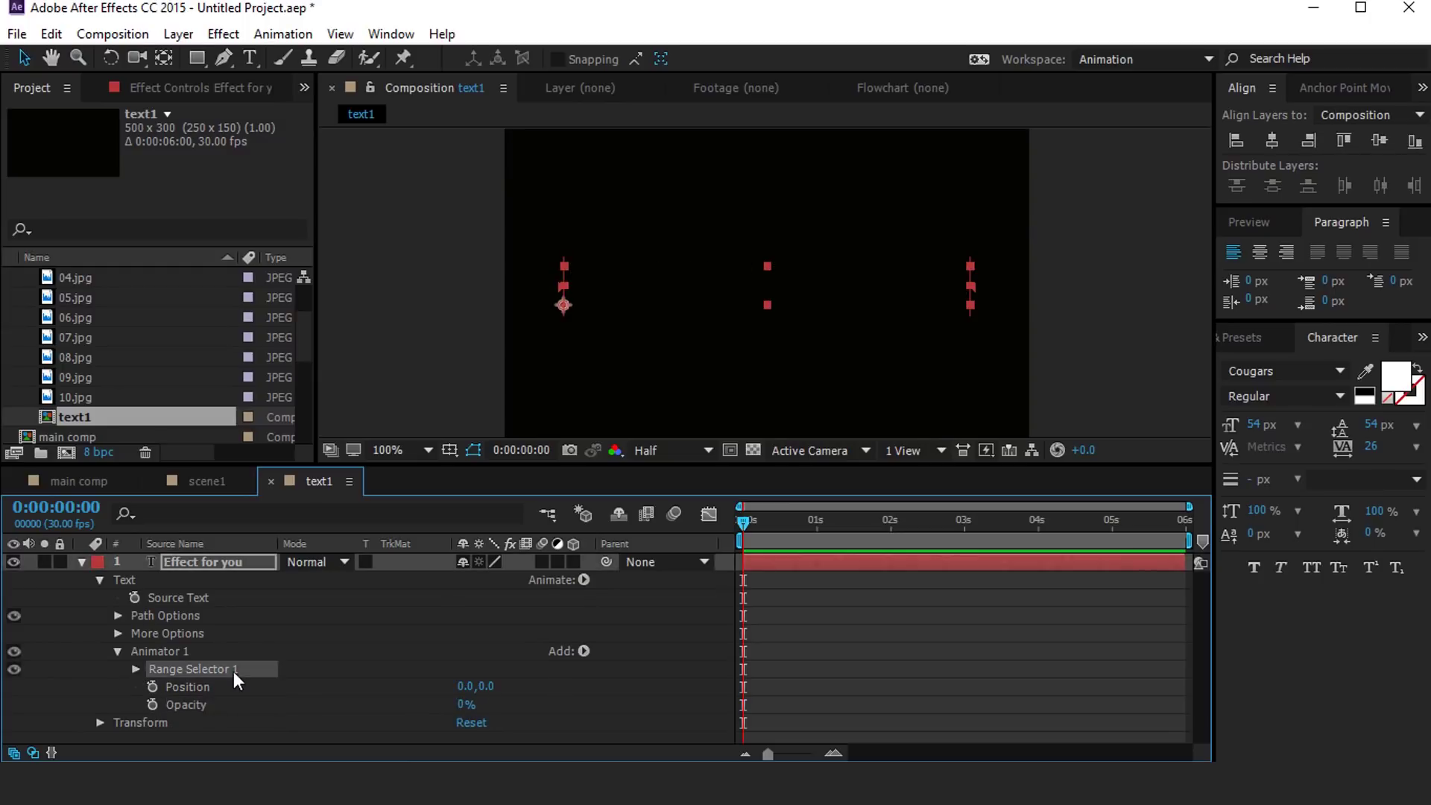
pyautogui.click(135, 668)
pyautogui.scroll(-1, 377, 651)
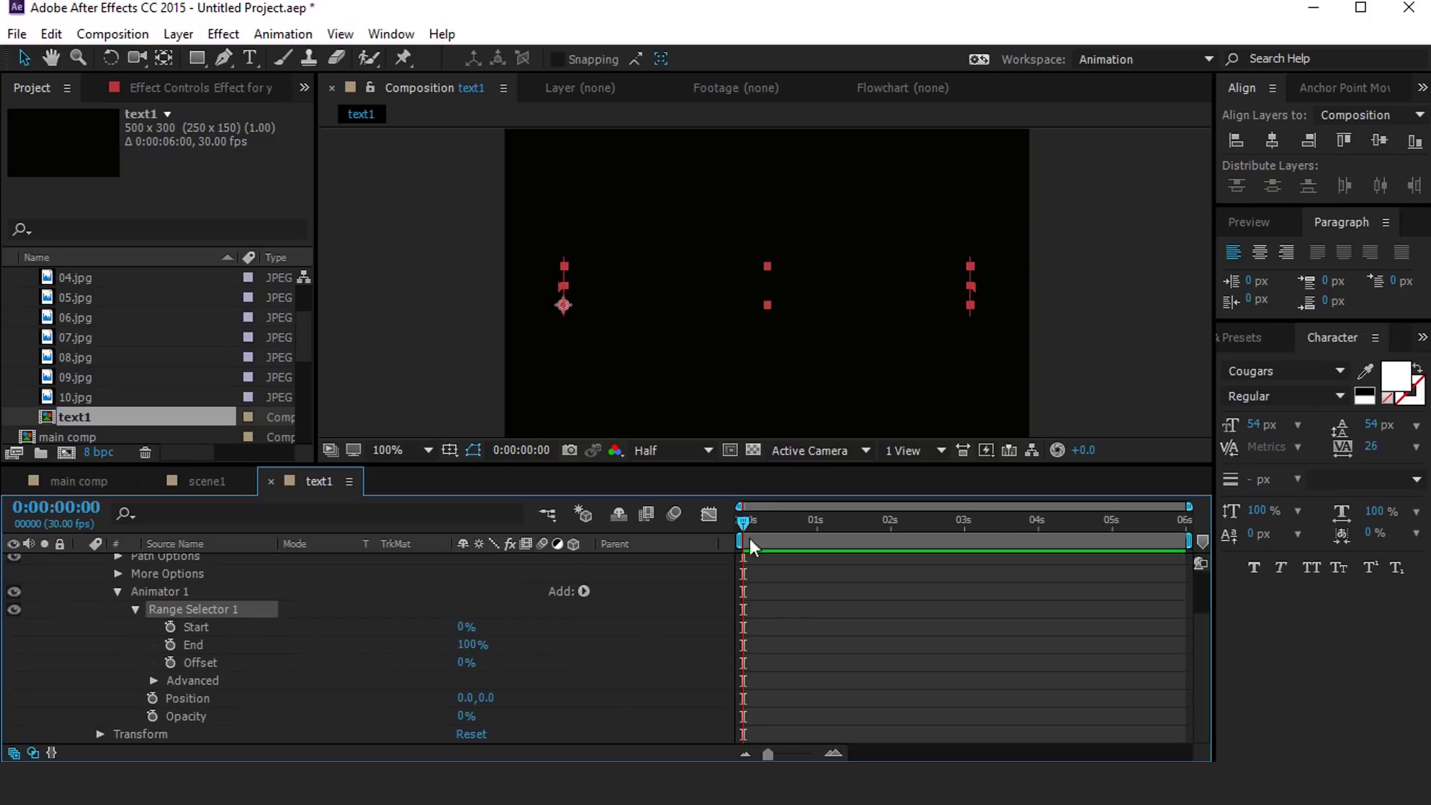
pyautogui.moveTo(746, 520); pyautogui.dragTo(792, 521)
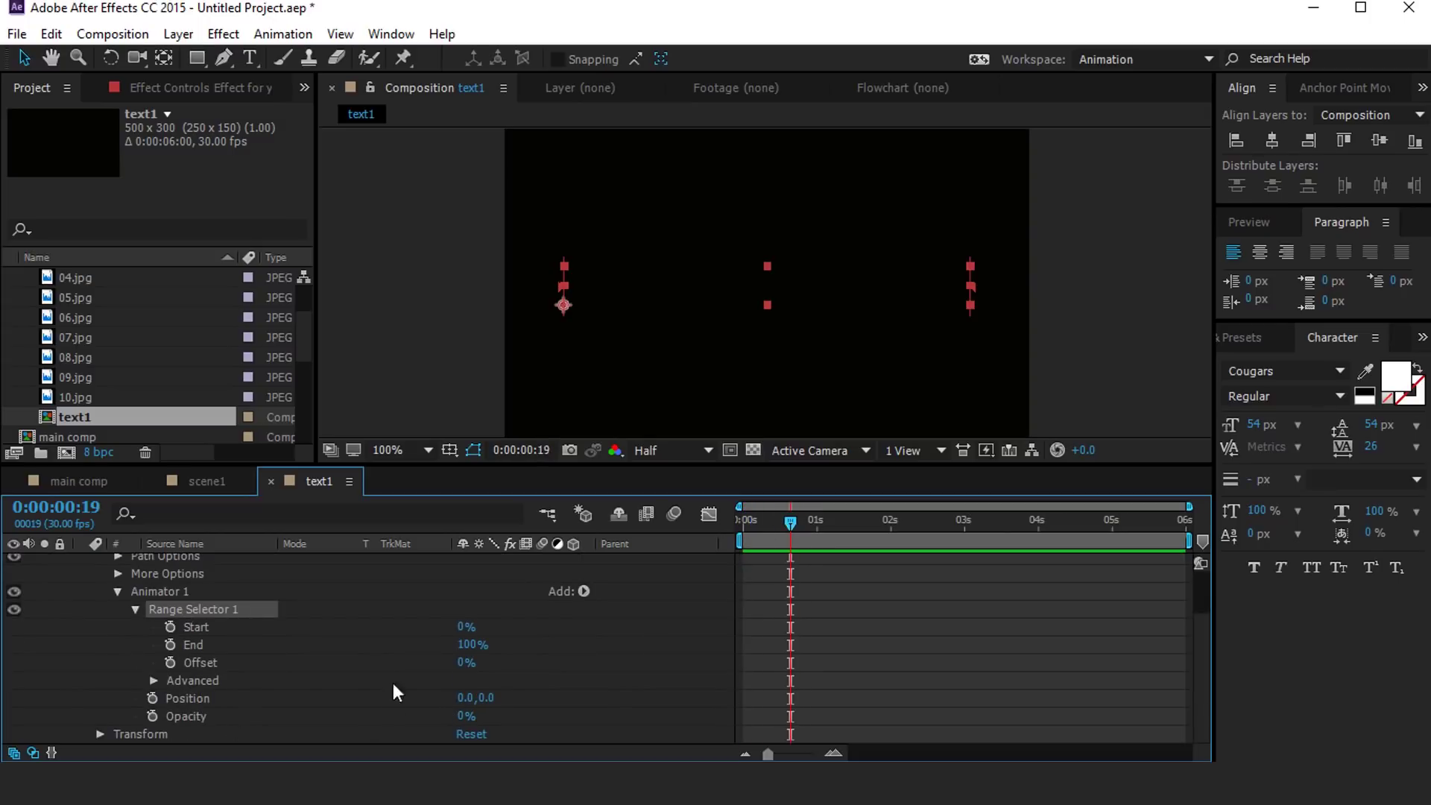
pyautogui.click(169, 661)
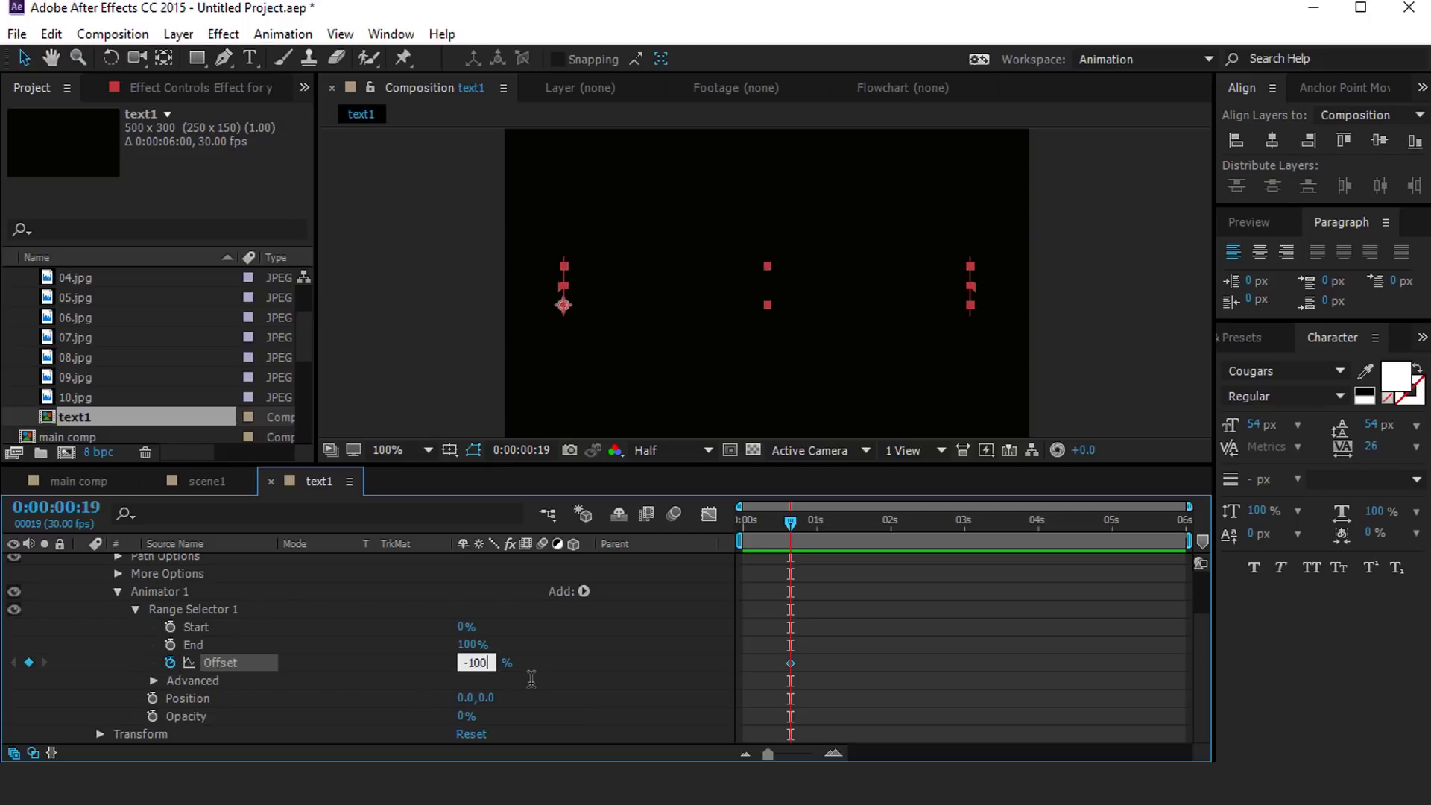
# Step: Keyframe Range Selector 1's Offset at 100% at 0:00:01:11 and scrub back through the text reveal
pyautogui.moveTo(799, 520); pyautogui.dragTo(847, 525)
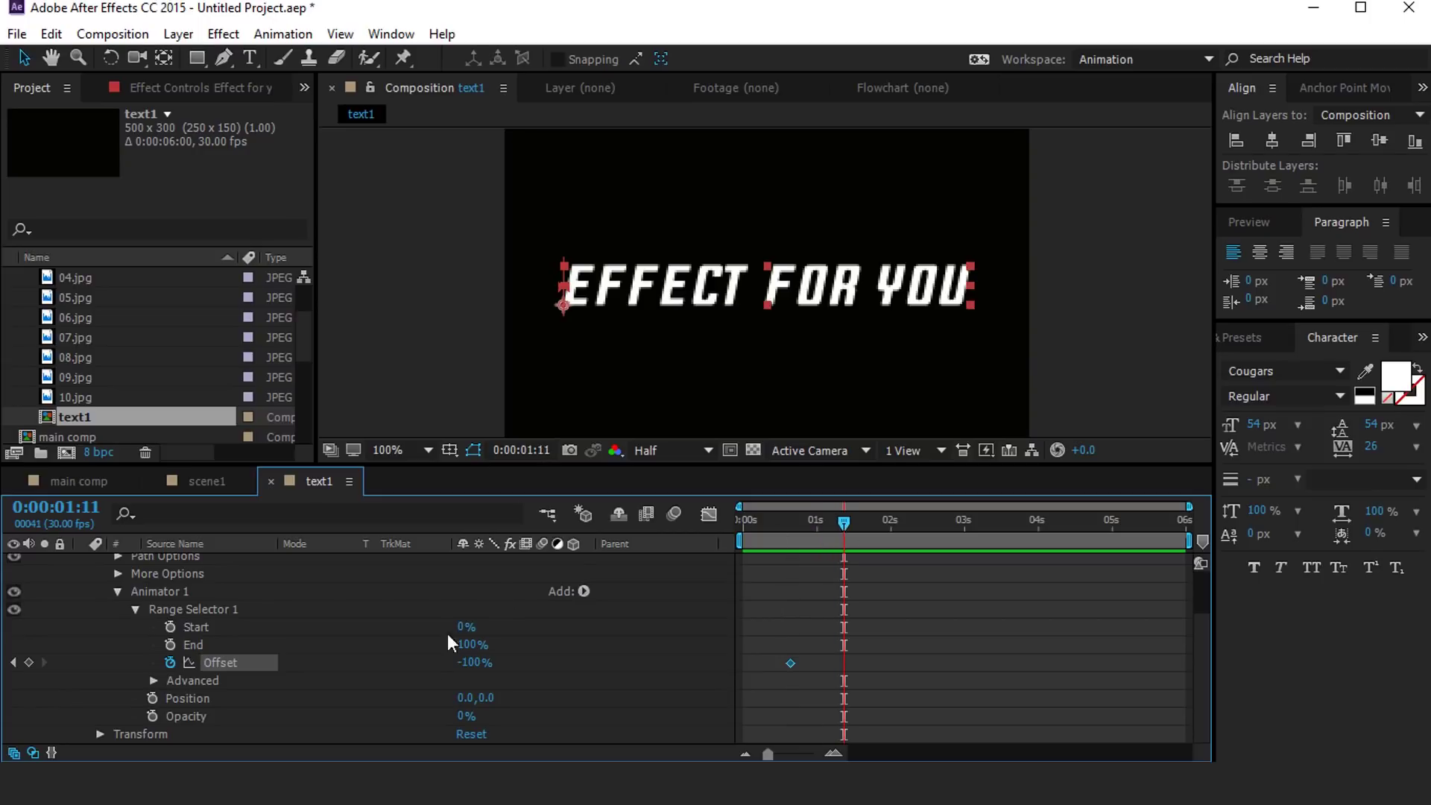
pyautogui.click(475, 663)
pyautogui.write('1')
pyautogui.press('Return')
pyautogui.moveTo(845, 523); pyautogui.dragTo(792, 524)
# Step: Copy the 100% Offset keyframe to 0:00:02:26 and keyframe Offset at -100% at 0:00:03:16
pyautogui.moveTo(833, 521); pyautogui.dragTo(954, 521)
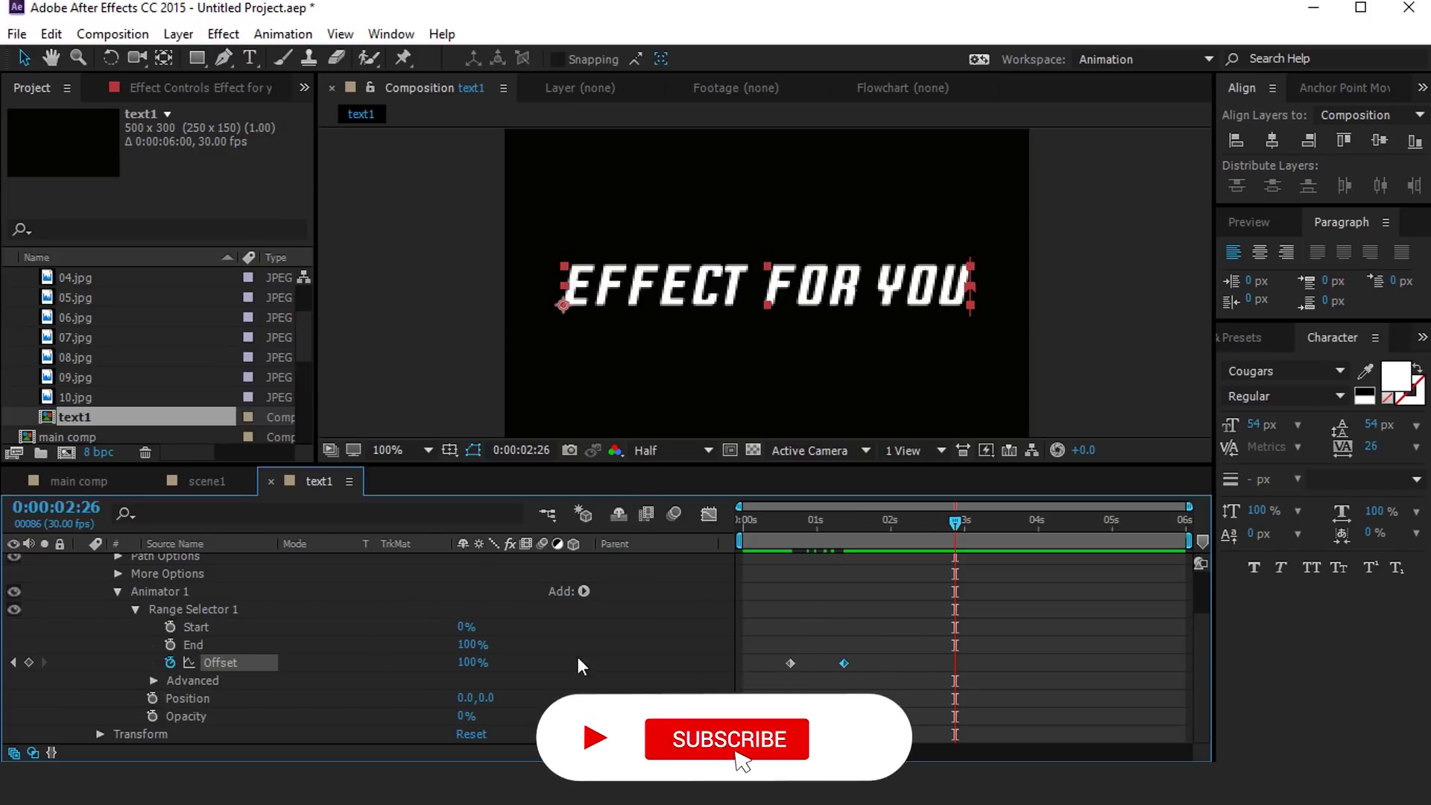
pyautogui.moveTo(885, 643); pyautogui.dragTo(835, 672)
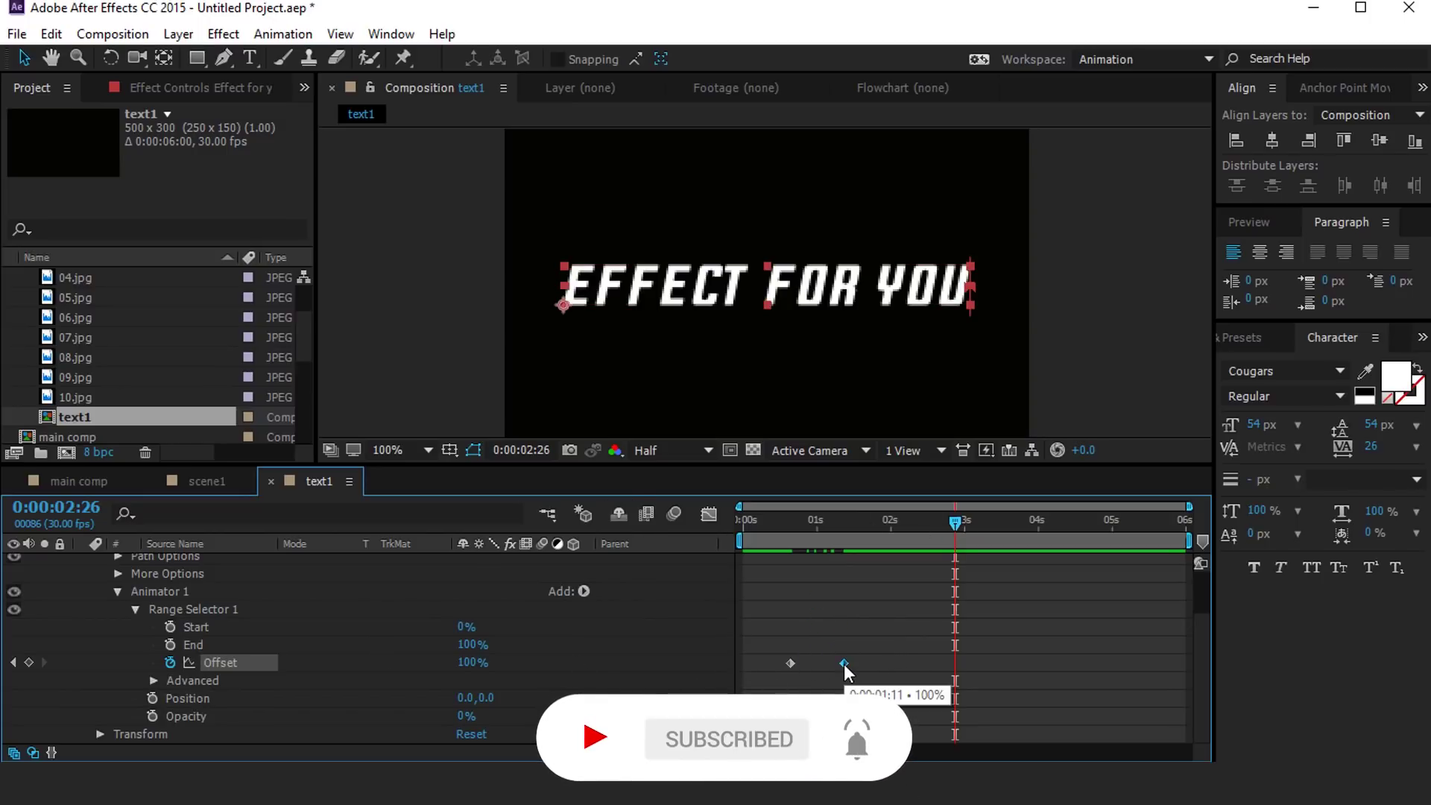
pyautogui.hotkey('ctrl', 'v')
pyautogui.moveTo(990, 520); pyautogui.dragTo(1003, 523)
pyautogui.click(465, 662)
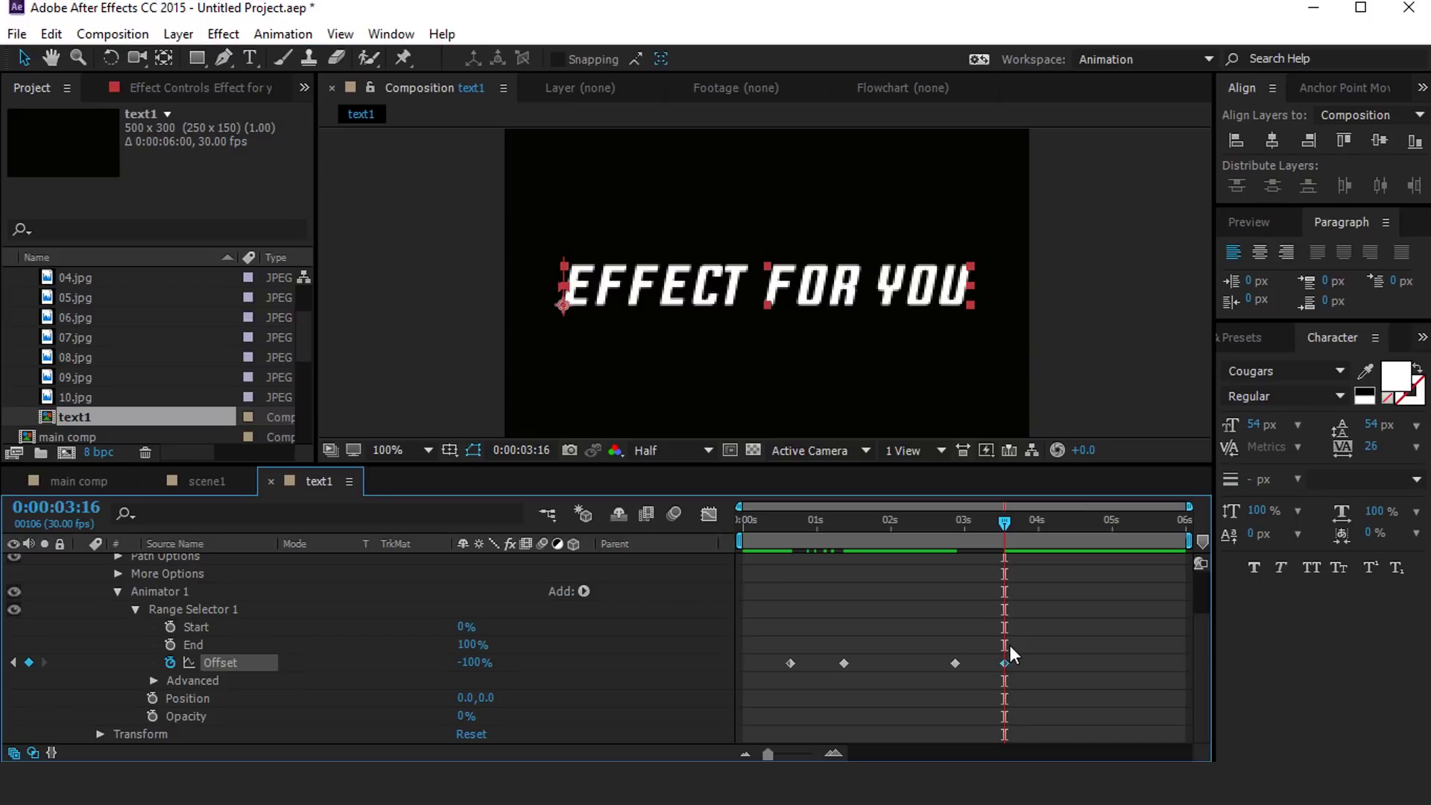
# Step: Set Range Selector 1's advanced Shape to Ramp Up and turn on Randomize Order
pyautogui.click(152, 681)
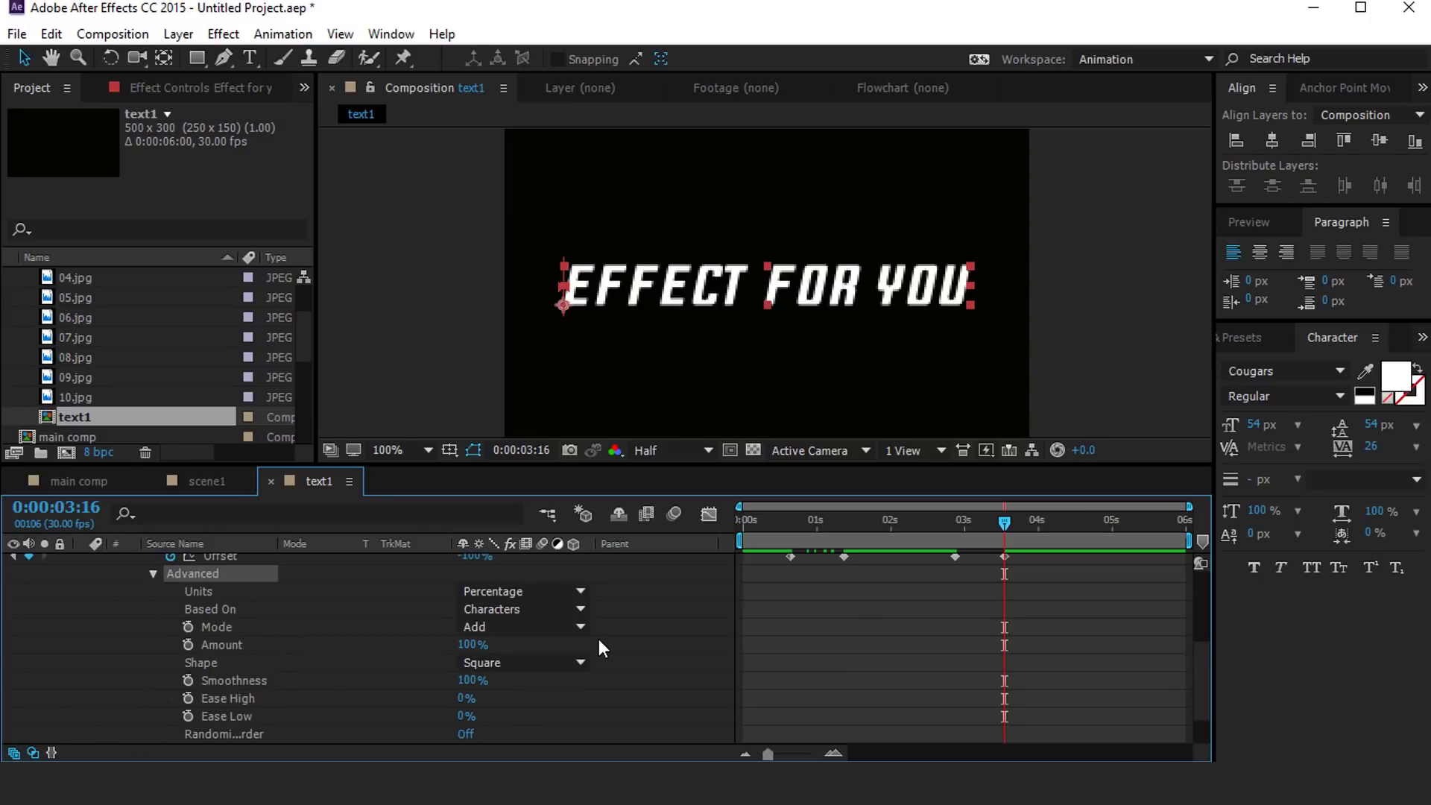
pyautogui.click(561, 663)
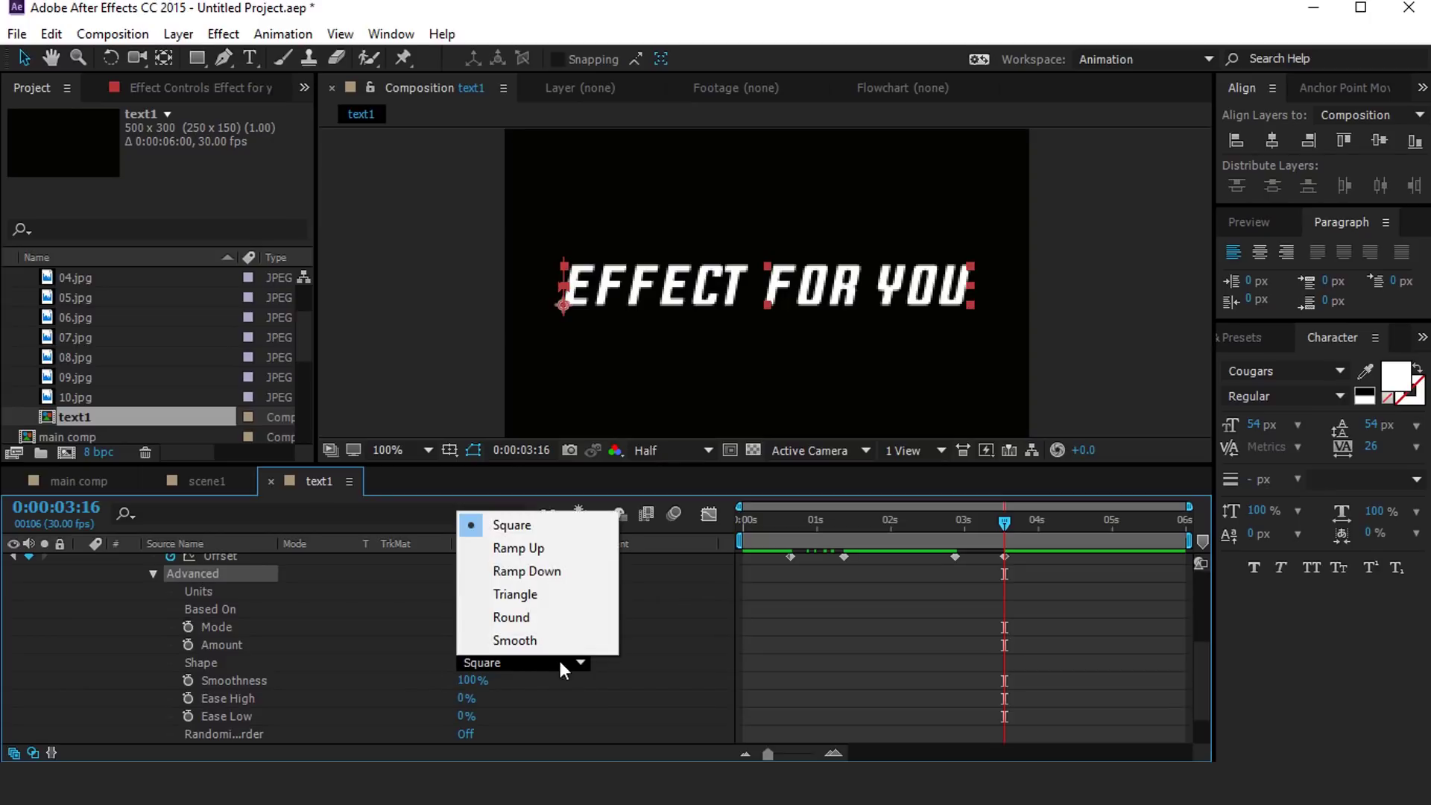
pyautogui.click(529, 552)
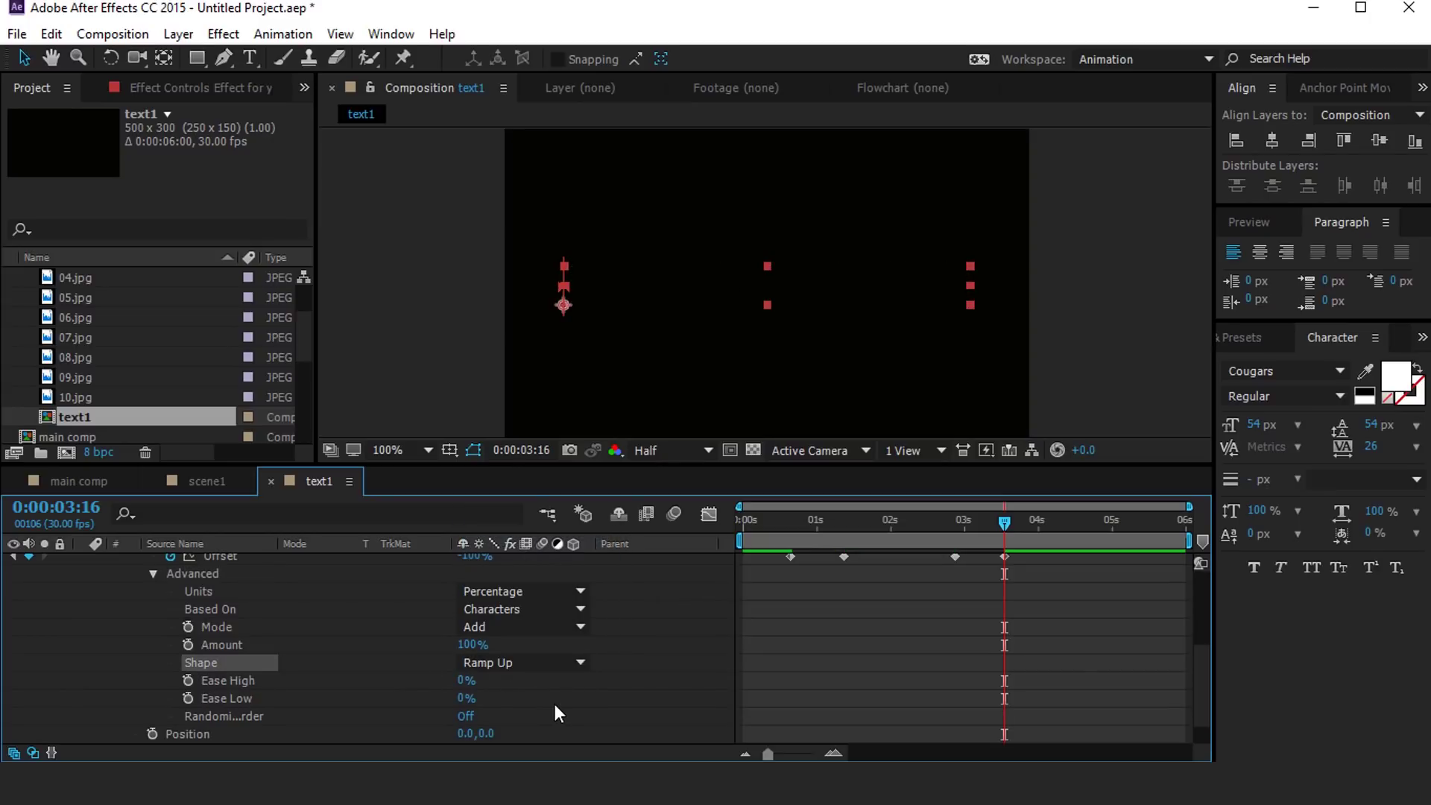
pyautogui.scroll(-1, 554, 703)
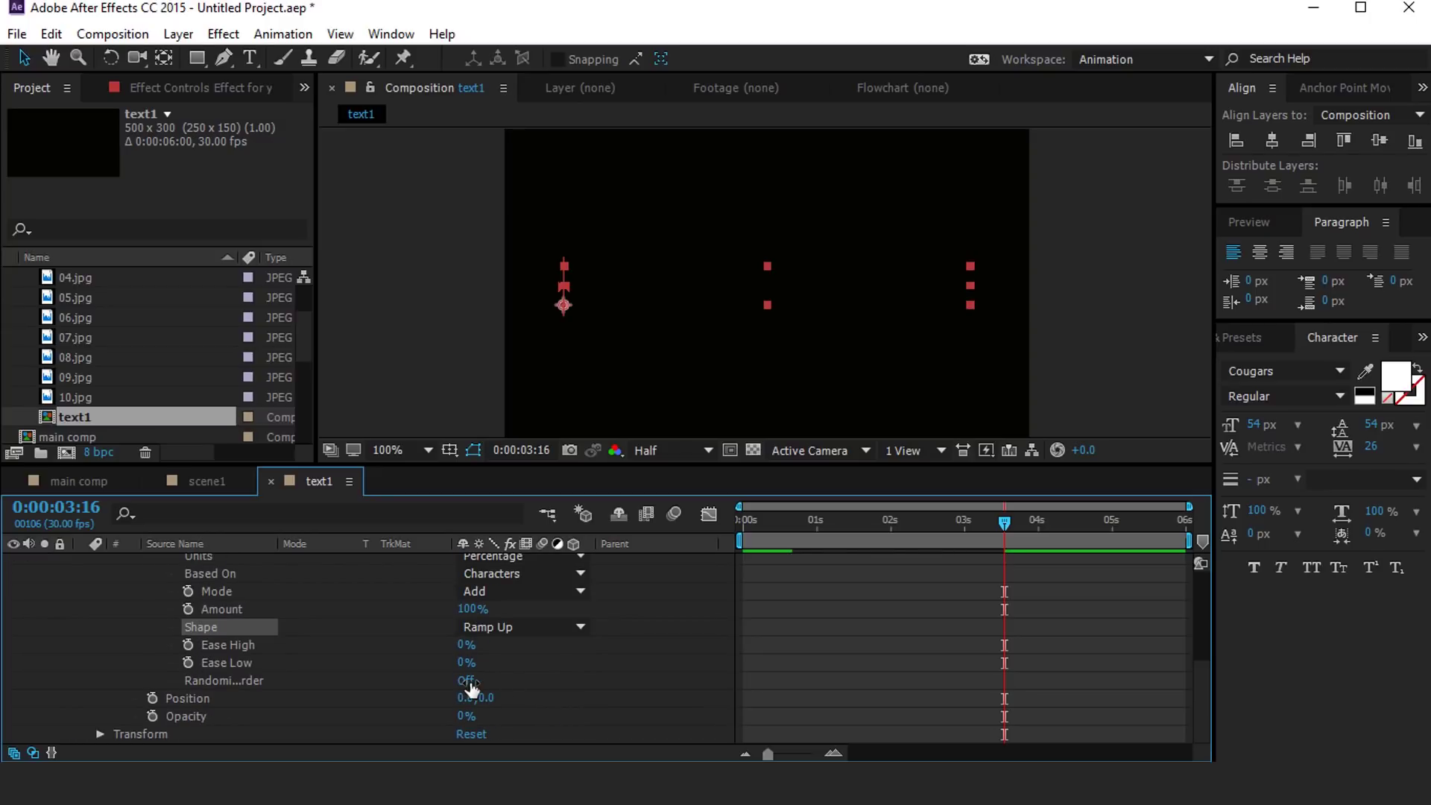
pyautogui.click(466, 681)
# Step: Preview the text animation and collapse the "Effect for you" layer's properties
pyautogui.scroll(2, 891, 683)
pyautogui.click(770, 522)
pyautogui.press('space')
pyautogui.click(956, 520)
pyautogui.scroll(3, 131, 609)
pyautogui.click(82, 564)
pyautogui.click(325, 590)
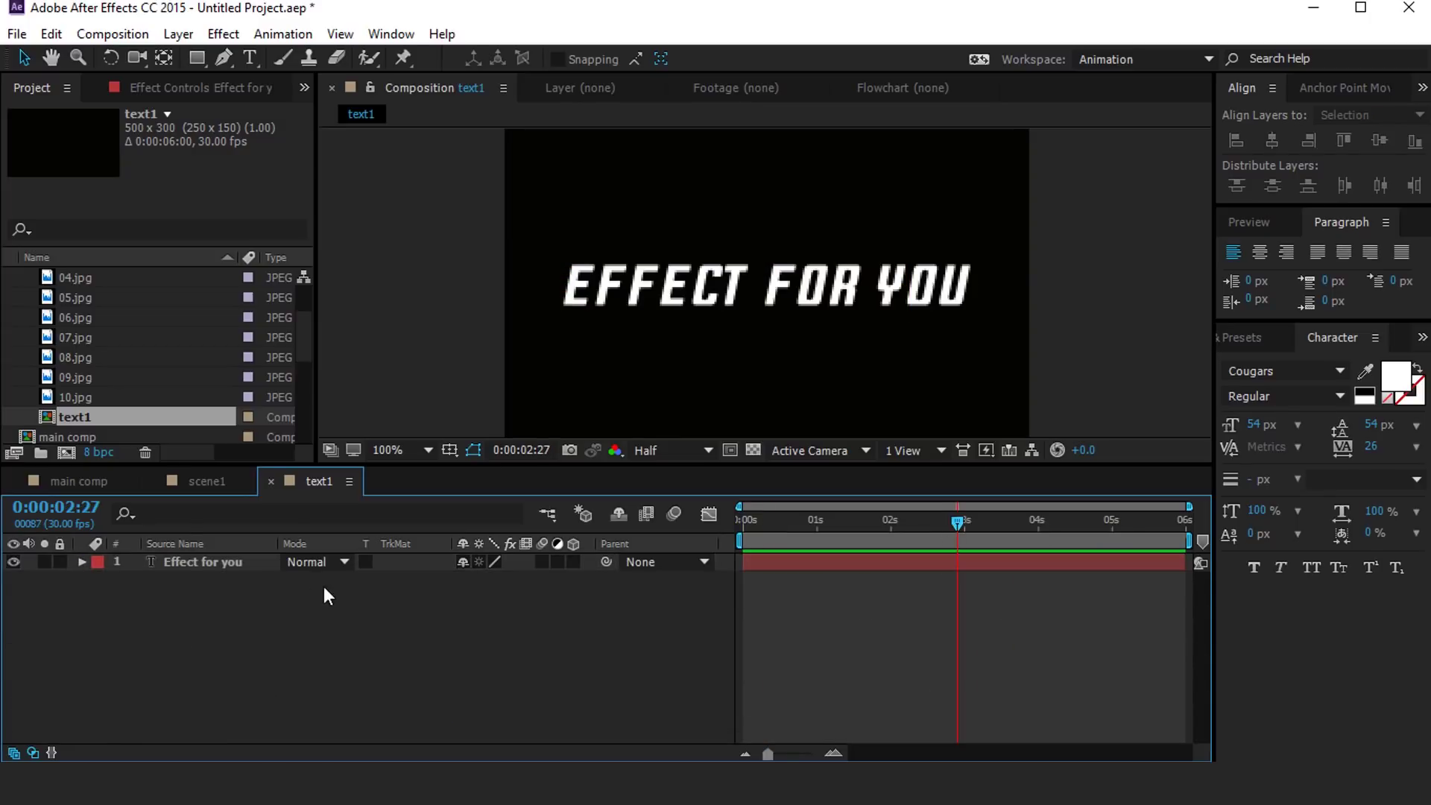
# Step: Close text1, add it to scene1 between Camera 1 and placeholder1, and make it a 3D layer
pyautogui.click(272, 482)
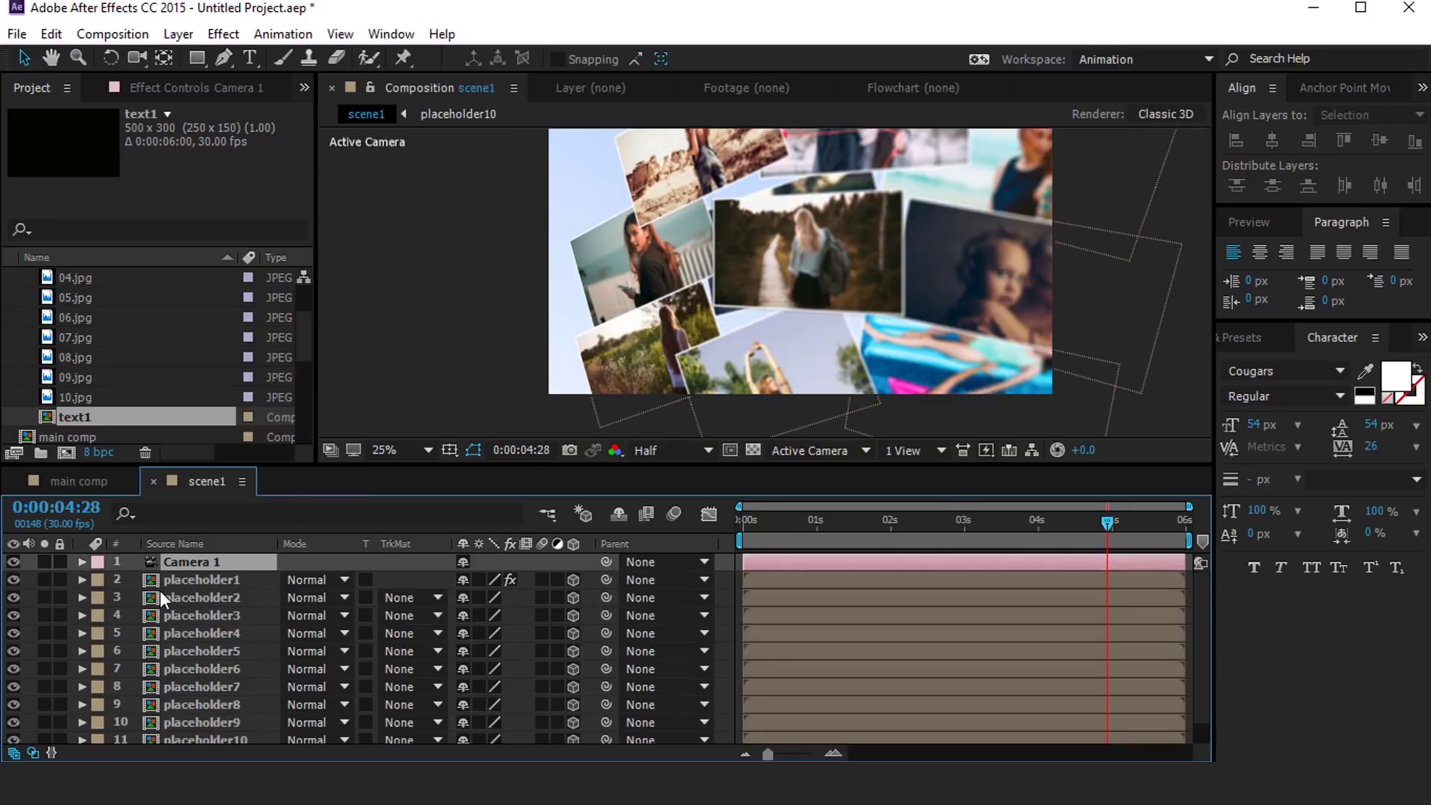
pyautogui.moveTo(89, 441); pyautogui.dragTo(202, 570)
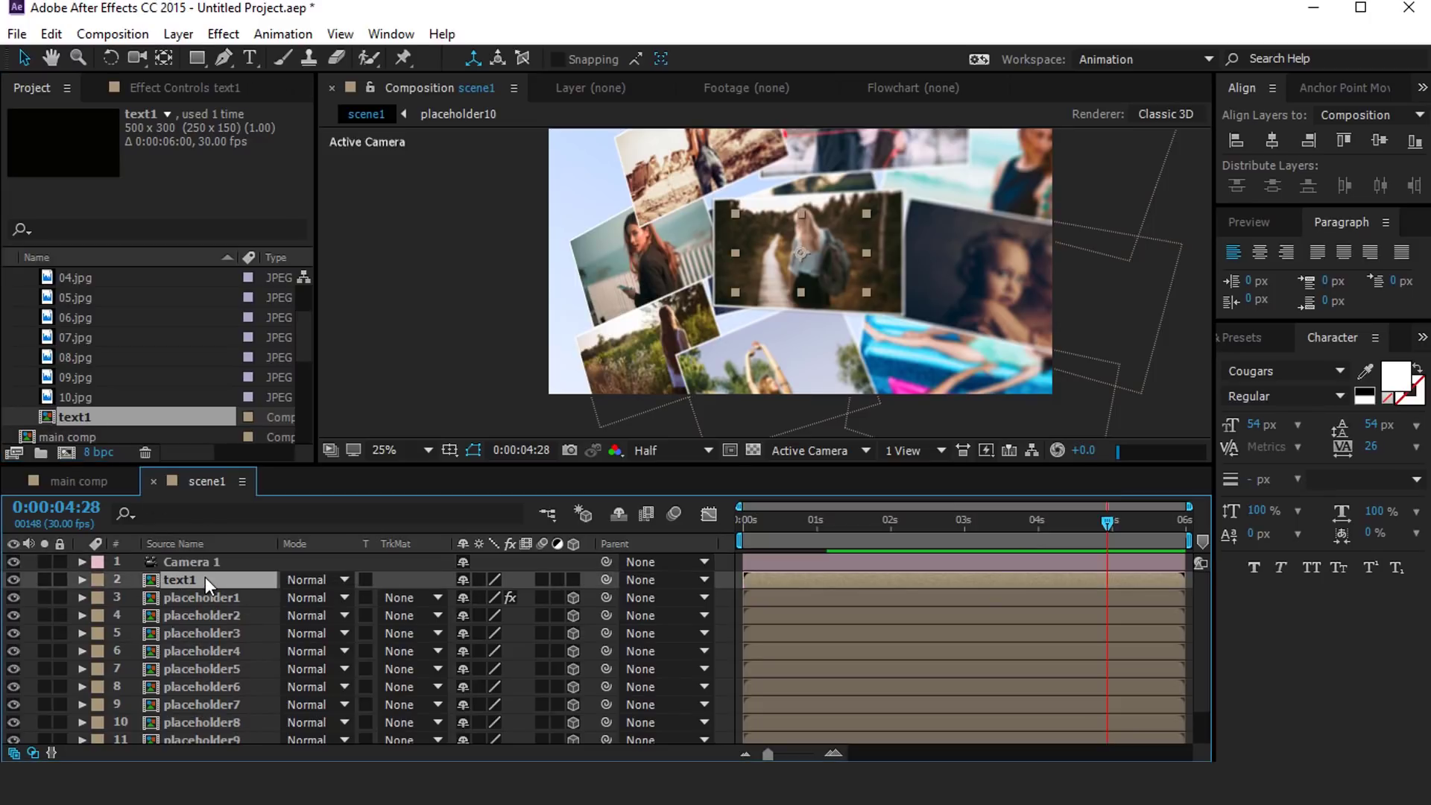
pyautogui.click(572, 579)
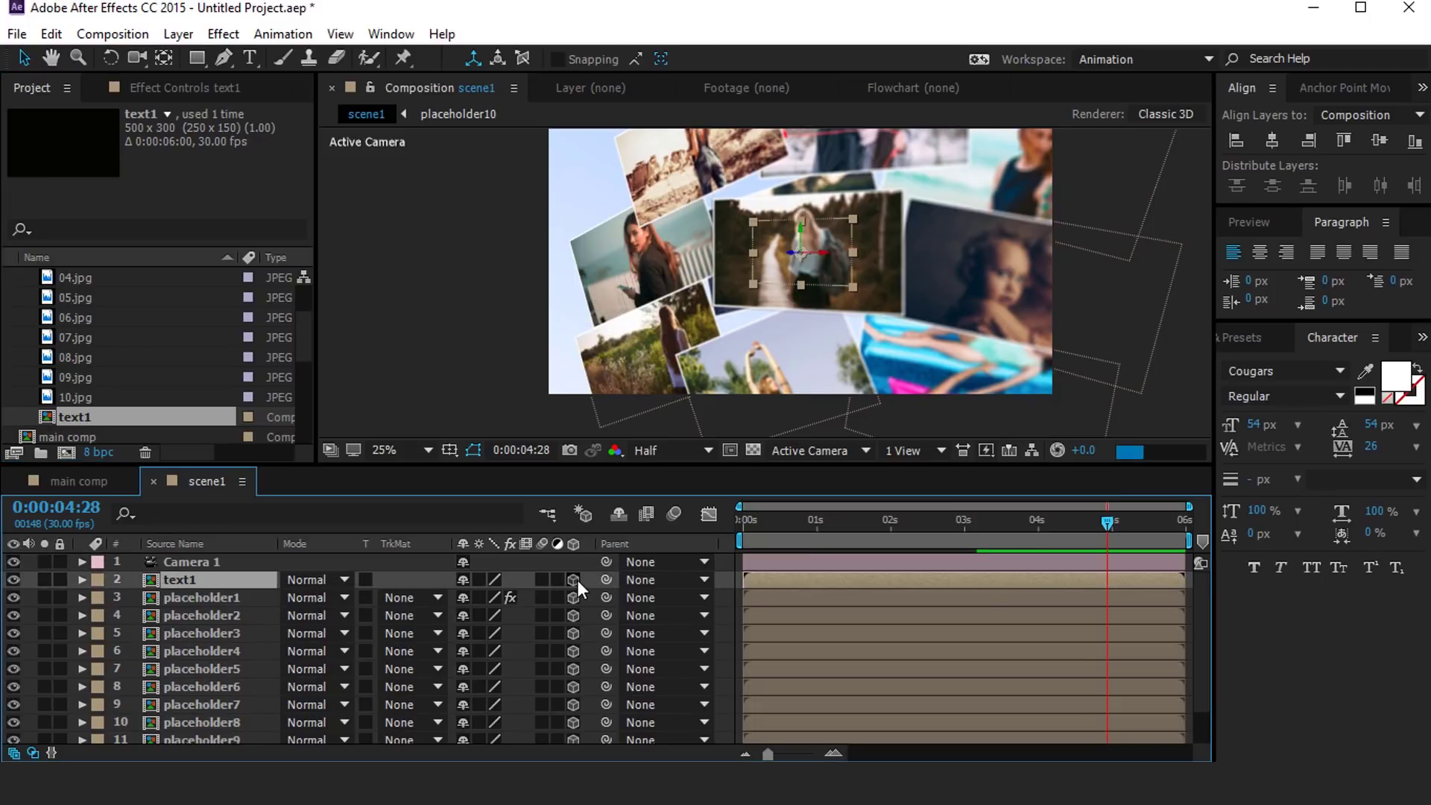
# Step: Parent text1 to placeholder1 and, in a horizontal two-view layout, move it forward in depth until it sits in front of the photo
pyautogui.moveTo(437, 578); pyautogui.dragTo(212, 598)
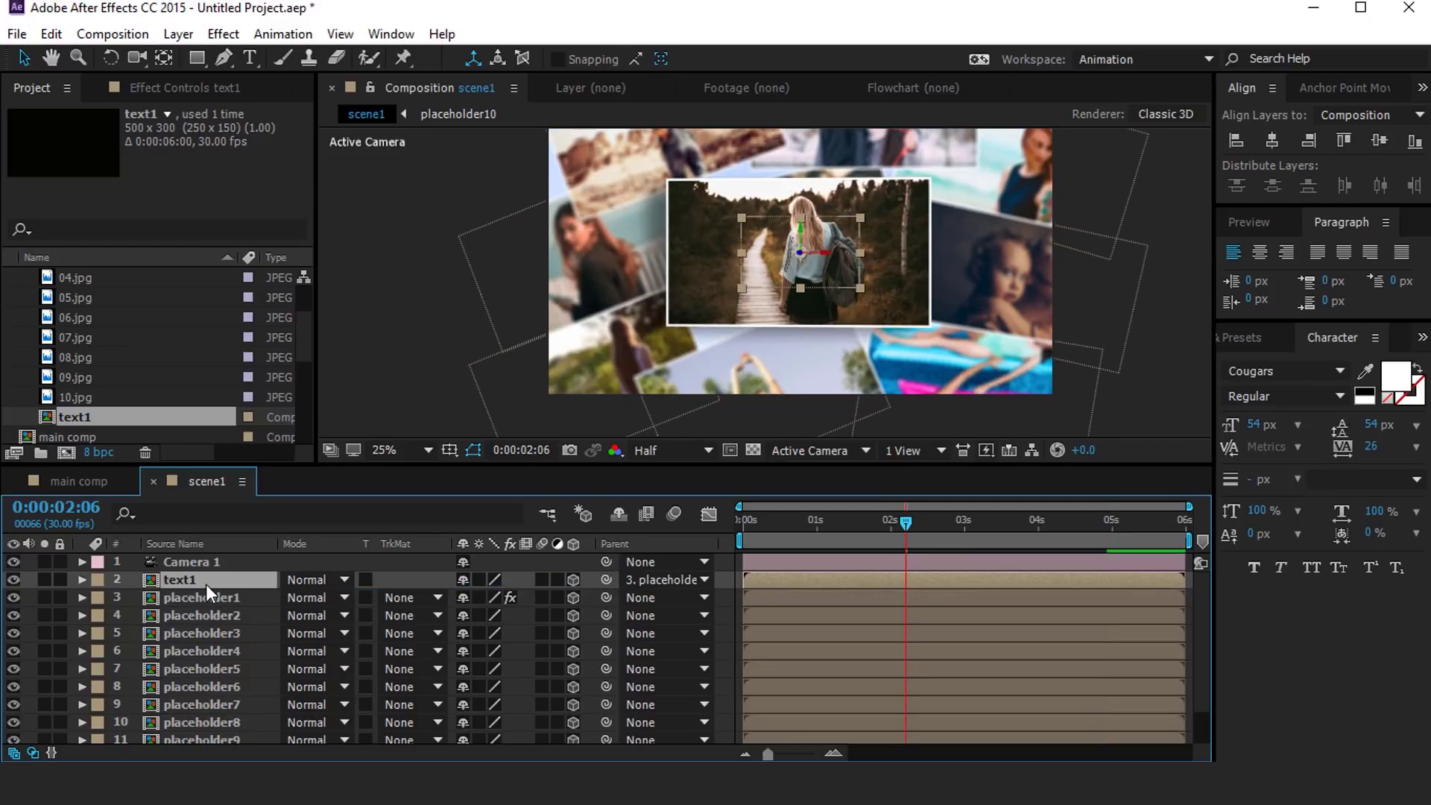
pyautogui.click(905, 450)
pyautogui.click(942, 497)
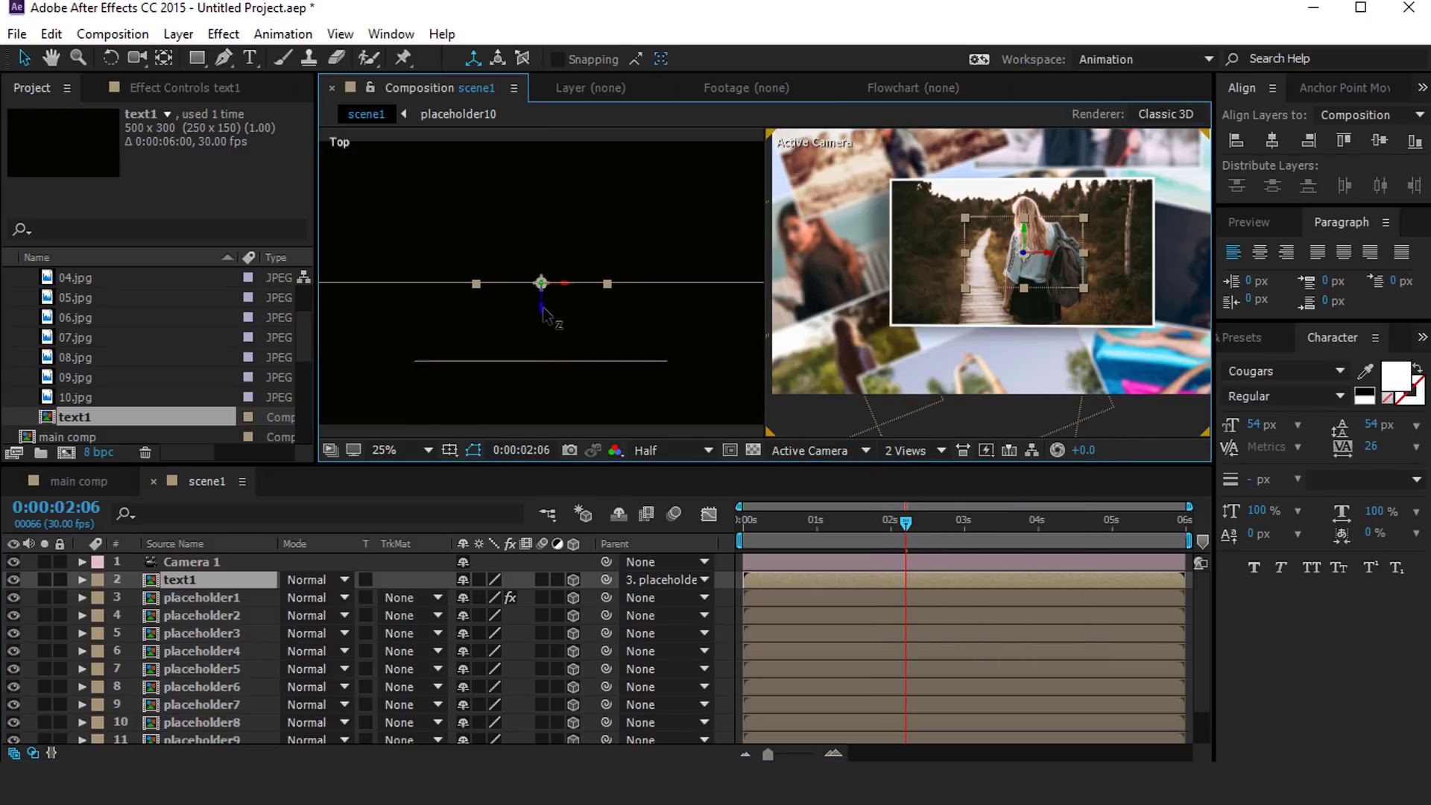
pyautogui.moveTo(543, 391); pyautogui.dragTo(539, 451)
pyautogui.moveTo(534, 513); pyautogui.dragTo(546, 402)
# Step: Position the text1 title just below the lower-left part of the placeholder1 photo, close in front of it, and return to a single view
pyautogui.moveTo(1053, 257); pyautogui.dragTo(1001, 257)
pyautogui.moveTo(976, 320); pyautogui.dragTo(976, 415)
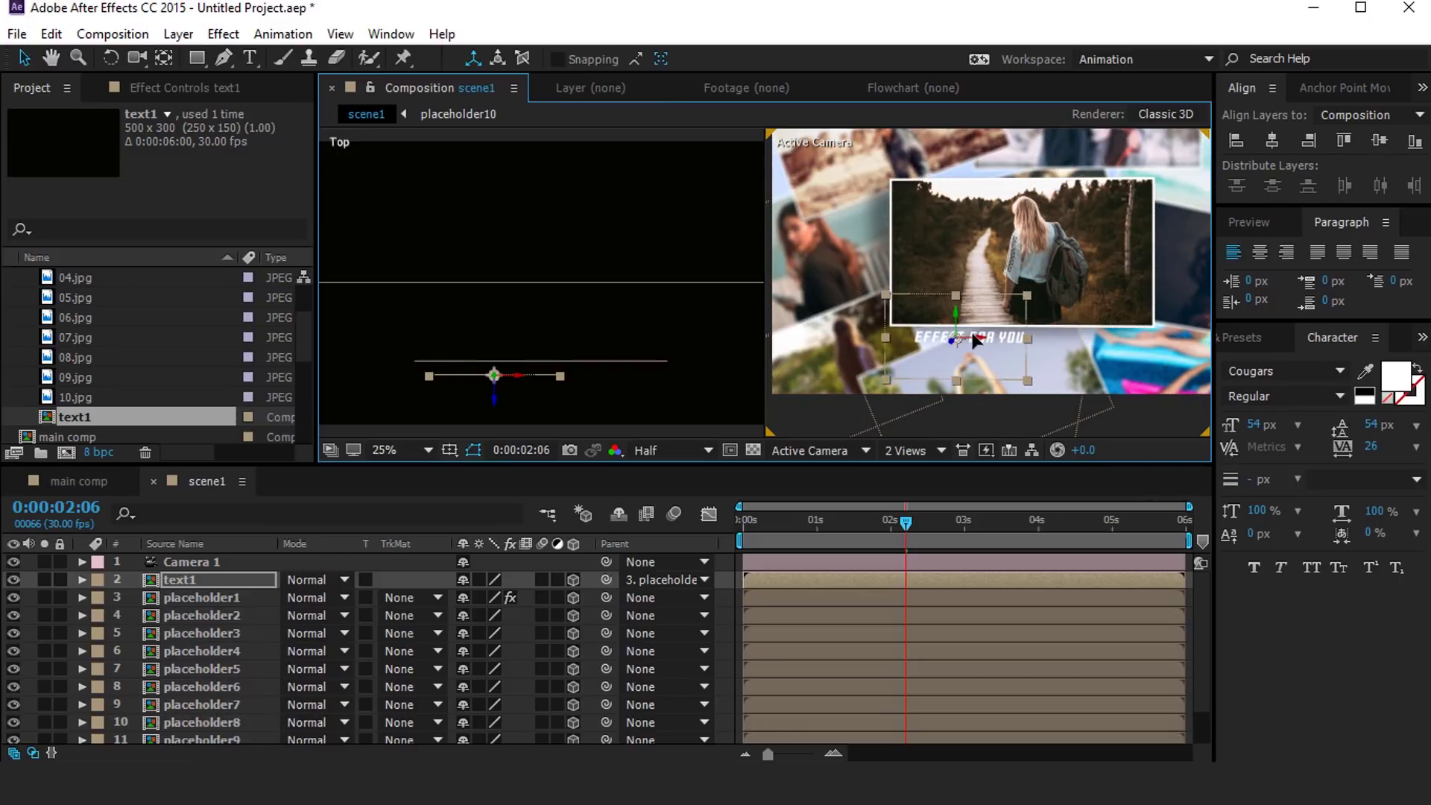
pyautogui.moveTo(976, 339); pyautogui.dragTo(969, 340)
pyautogui.moveTo(477, 409); pyautogui.dragTo(475, 386)
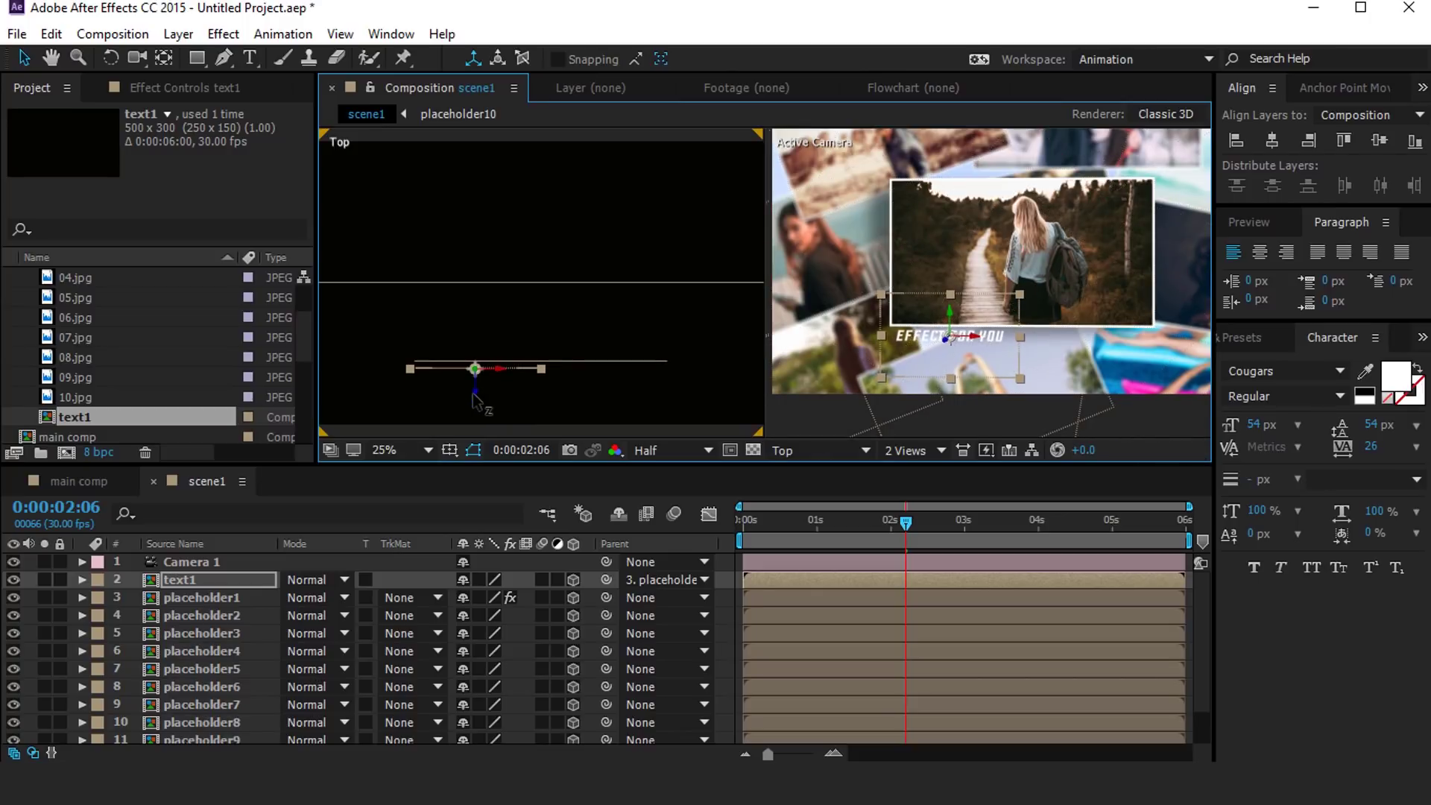
pyautogui.moveTo(824, 526); pyautogui.dragTo(748, 535)
pyautogui.click(924, 451)
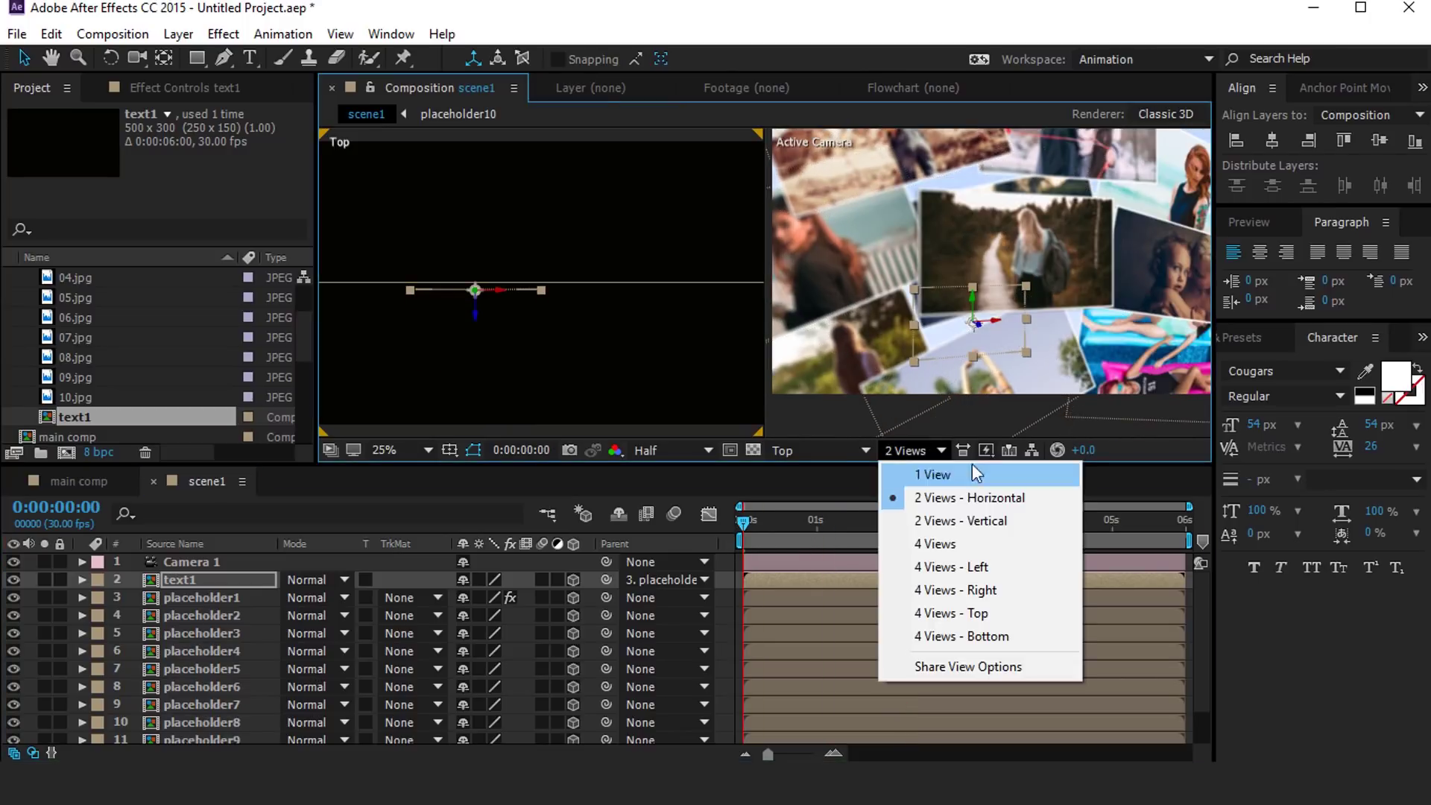
pyautogui.click(932, 469)
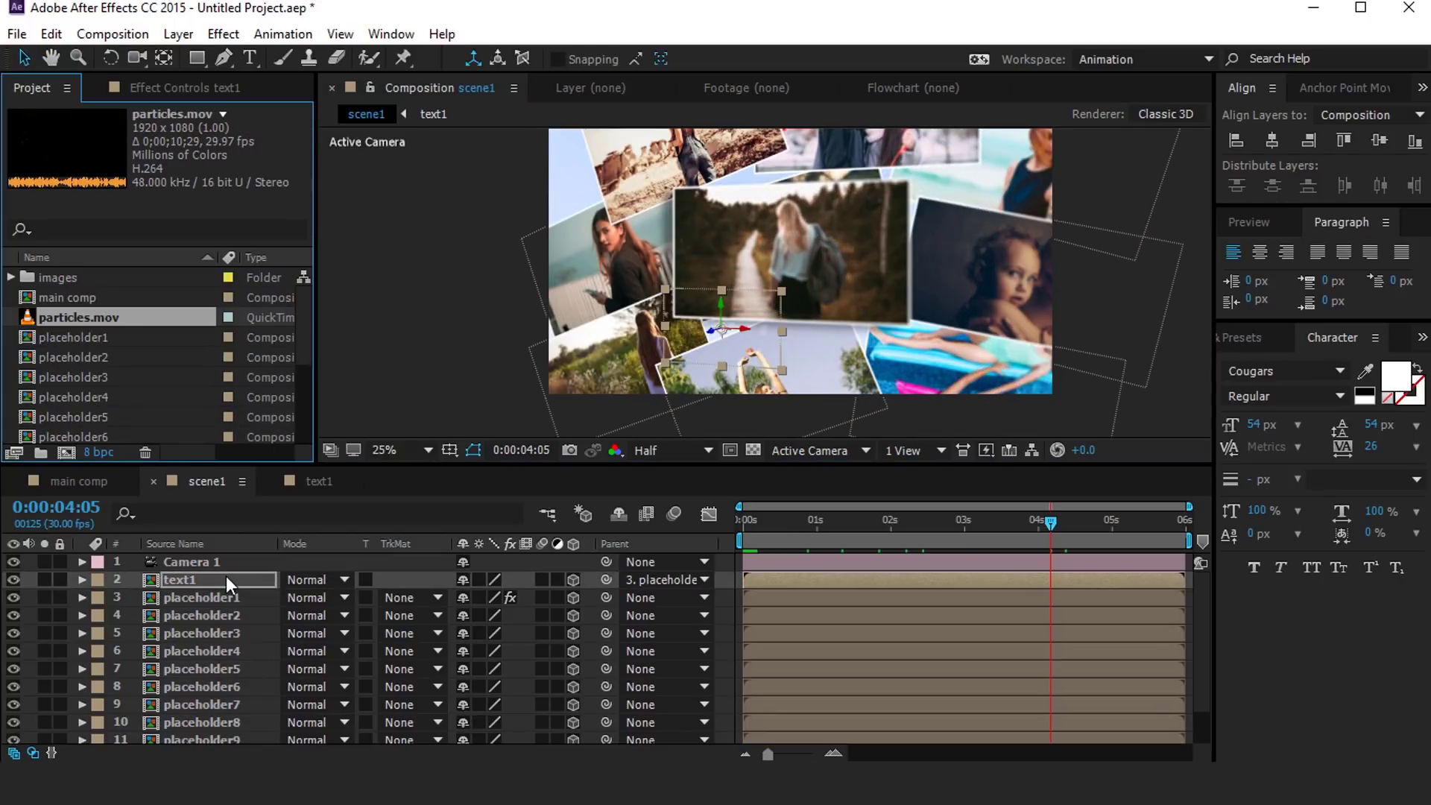
# Step: Add particles.mov to scene1 directly above text1 as a 3D layer with the Screen blending mode
pyautogui.click(225, 576)
pyautogui.hotkey('ctrl', '/')
pyautogui.click(328, 581)
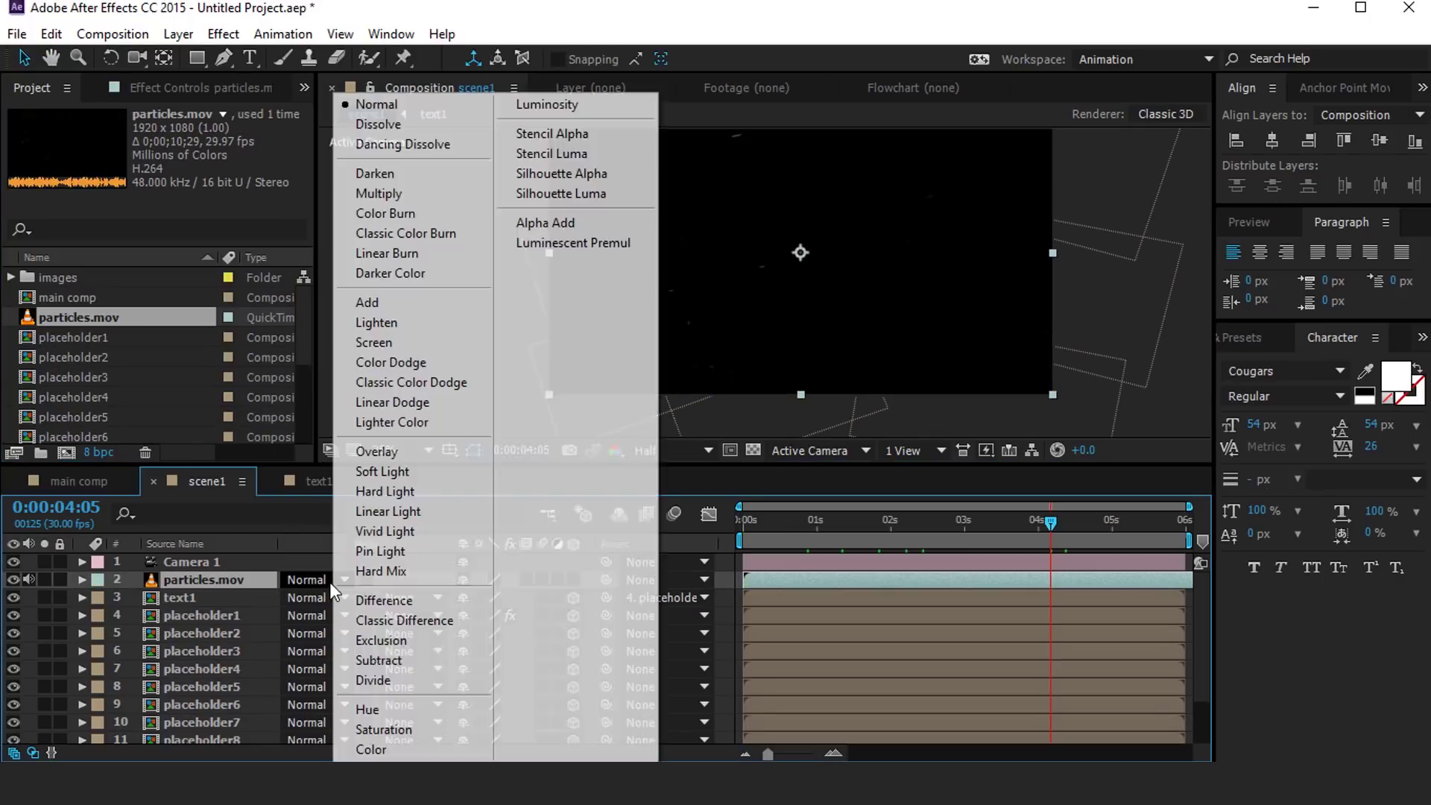
pyautogui.click(384, 343)
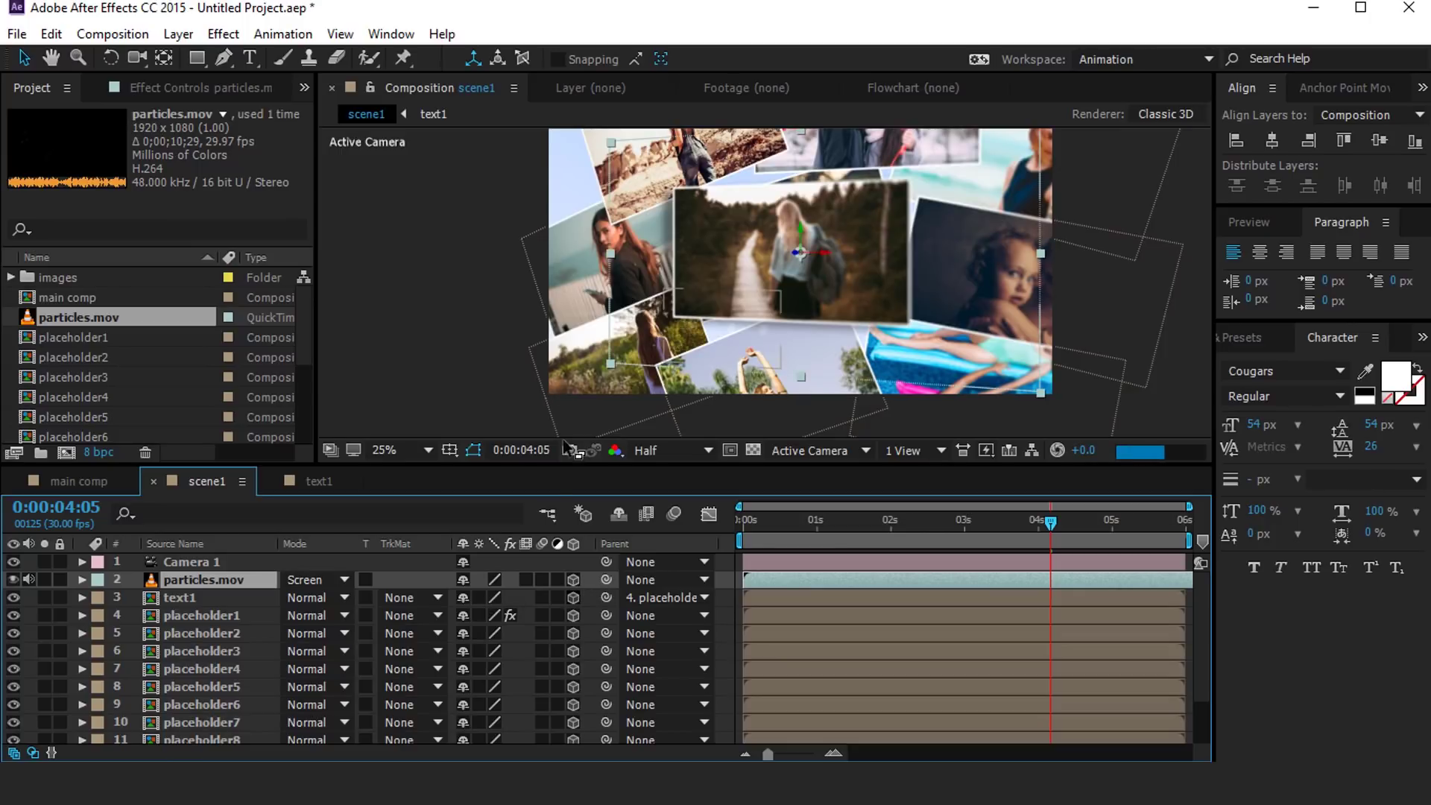
# Step: Enlarge the particles.mov layer beyond the frame, move it forward in depth in front of text1, and restore the single view
pyautogui.press(',')
pyautogui.moveTo(904, 339); pyautogui.dragTo(1006, 413)
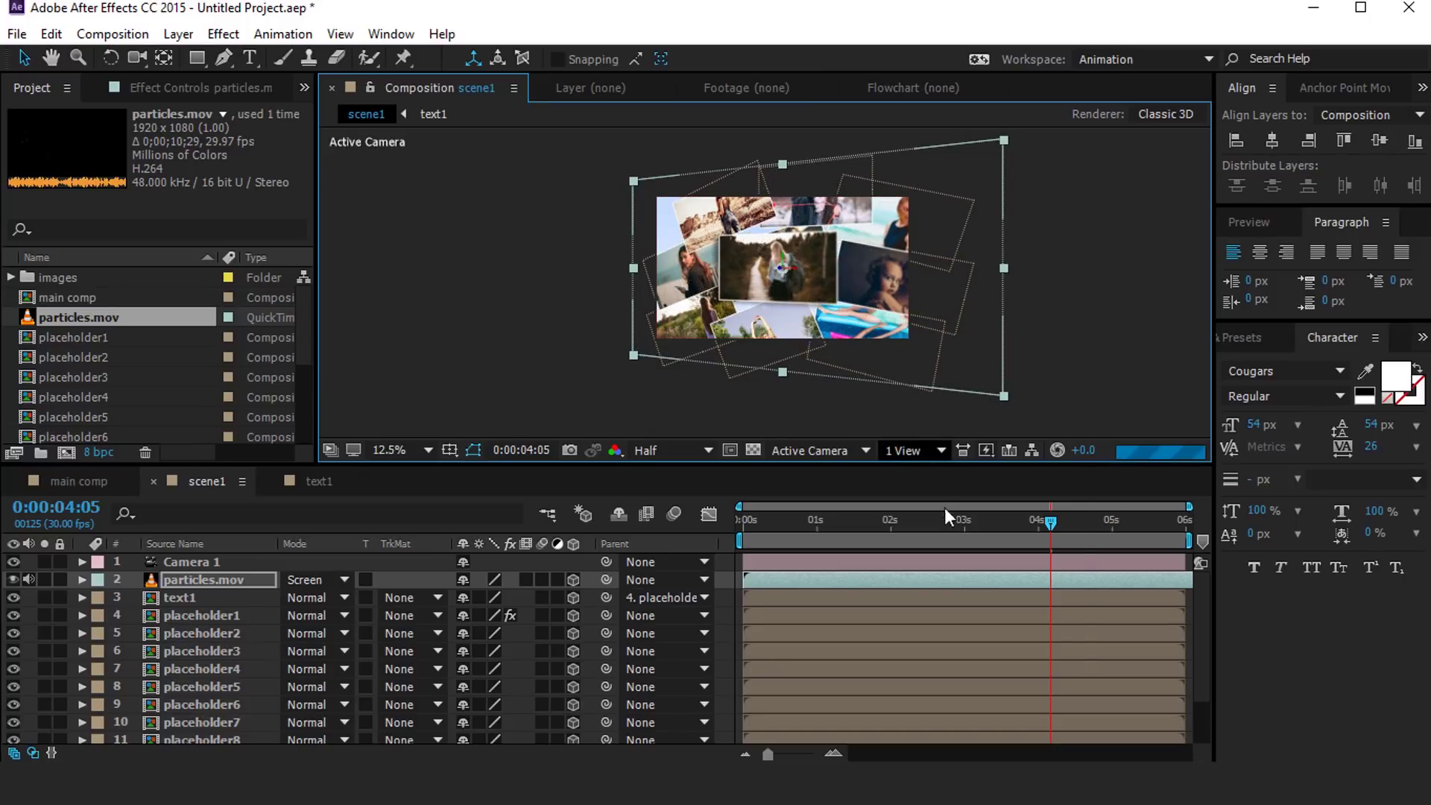
pyautogui.click(940, 450)
pyautogui.click(964, 494)
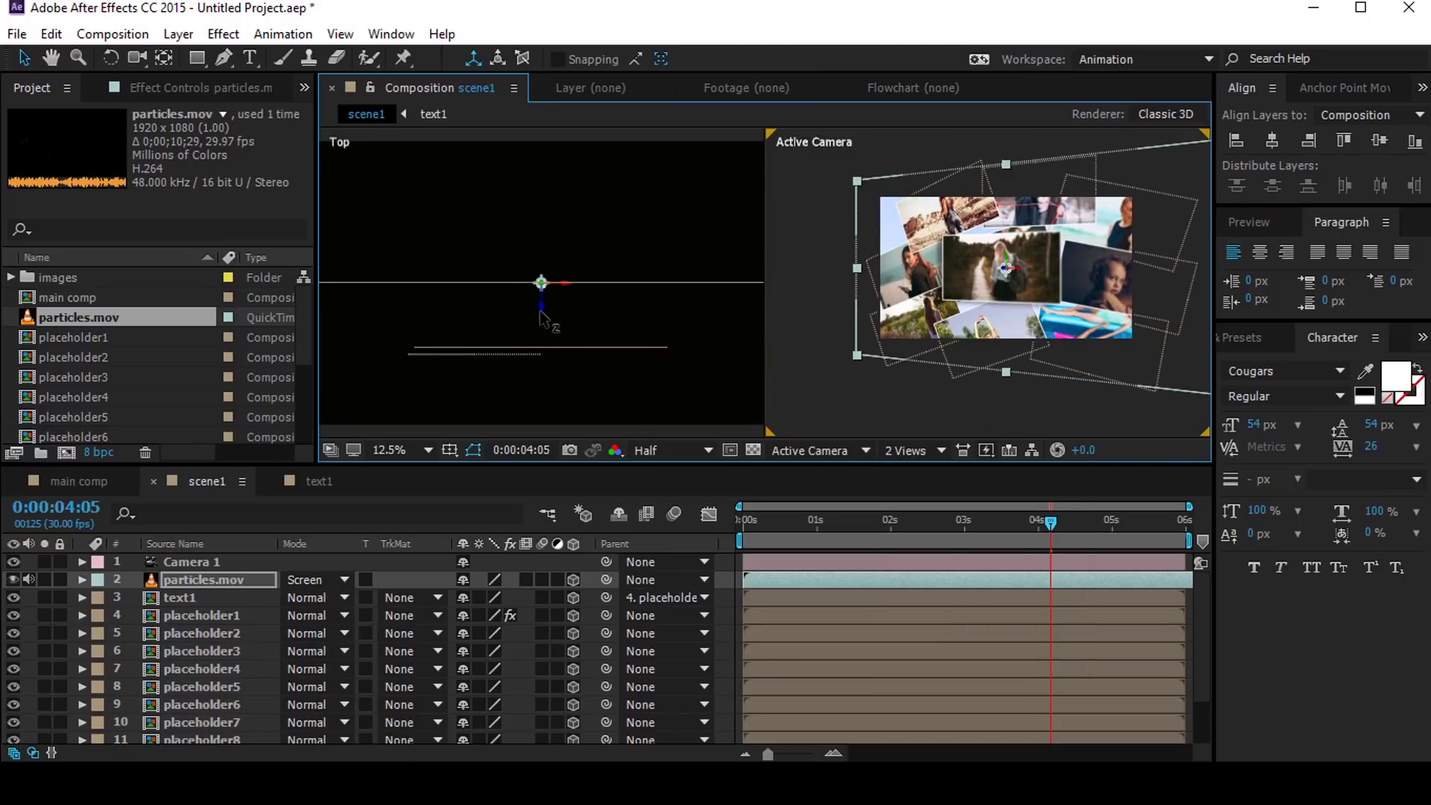
pyautogui.moveTo(545, 326); pyautogui.dragTo(547, 387)
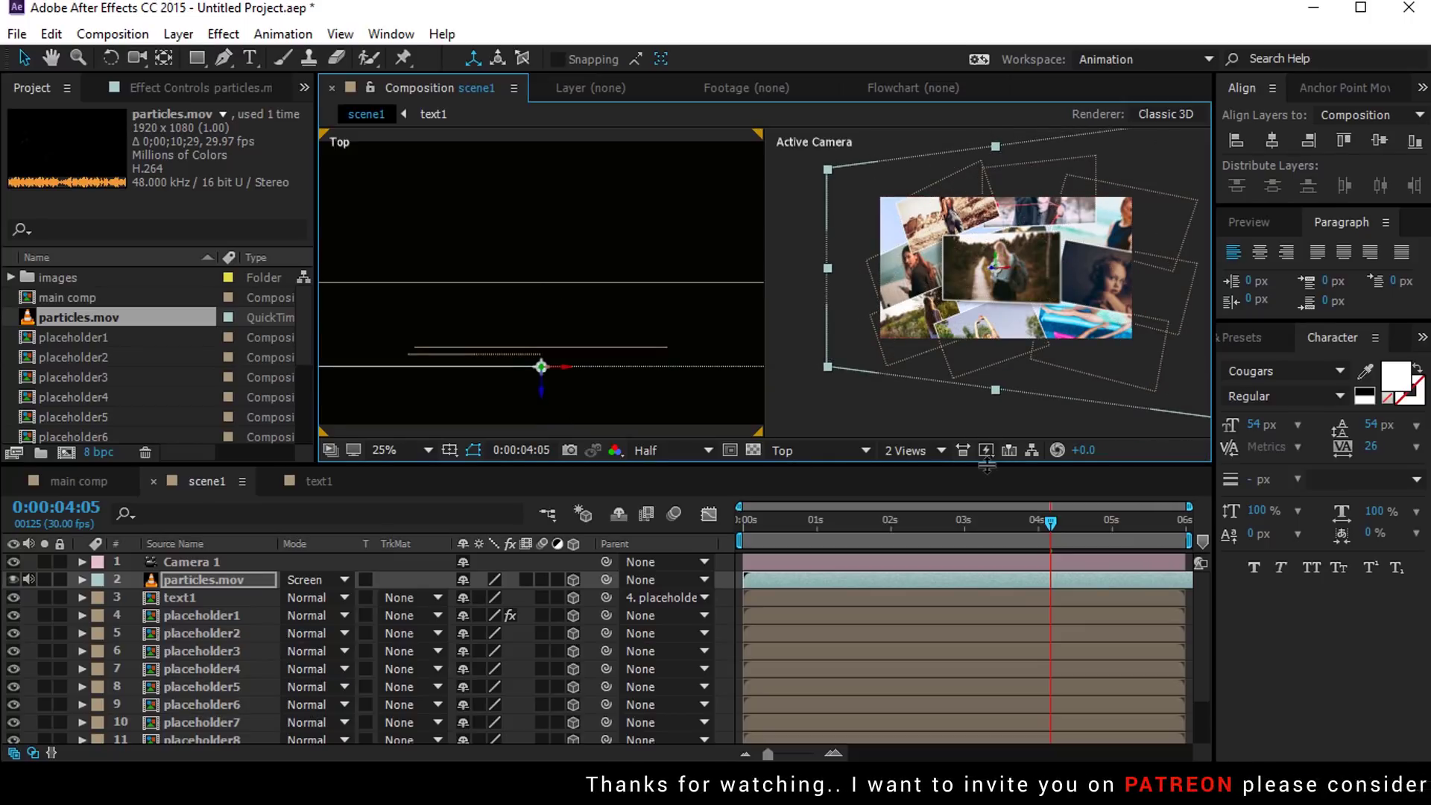
pyautogui.click(939, 451)
pyautogui.click(935, 474)
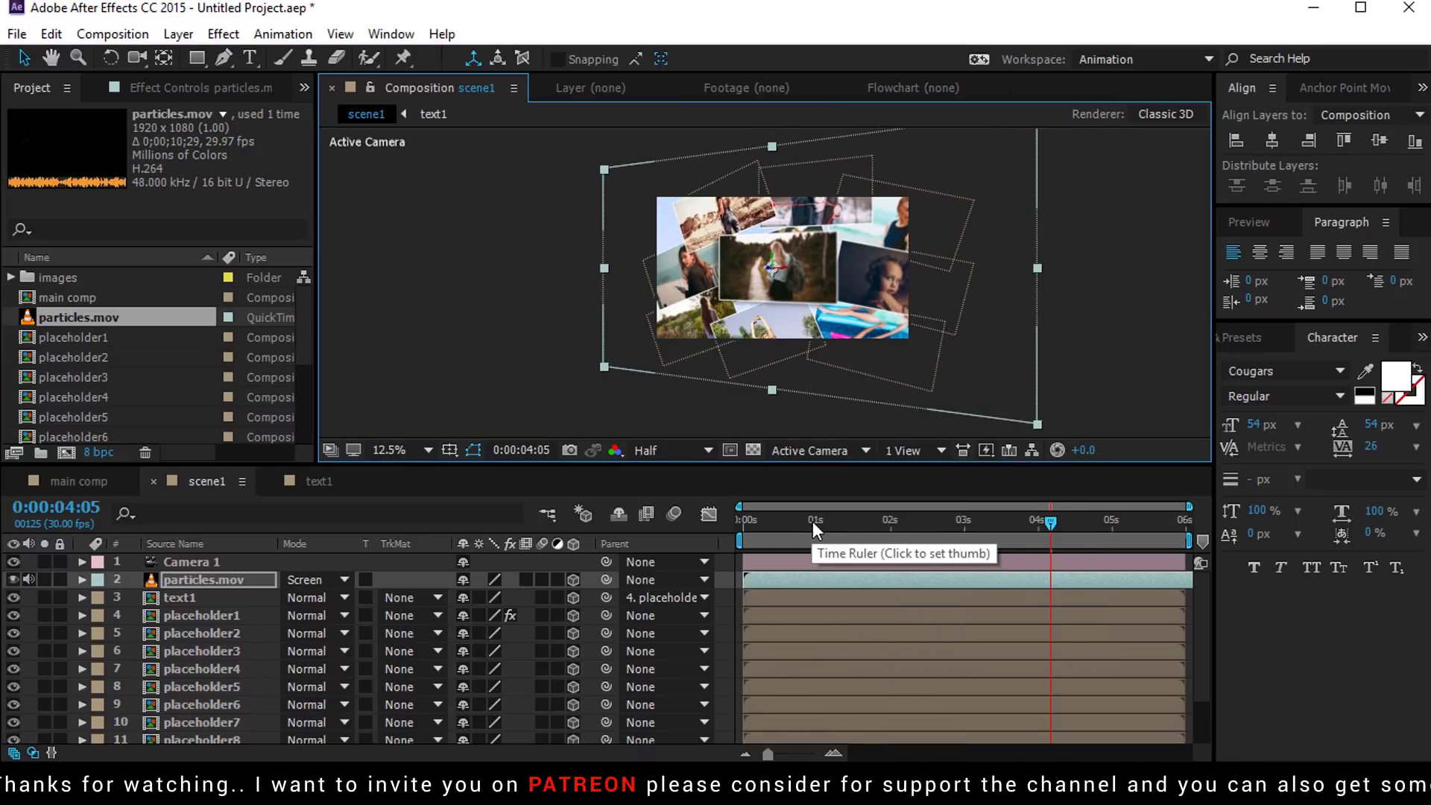
# Step: Preview the scene1 animation from the start with the particles overlay at 25% magnification
pyautogui.press('space')
pyautogui.press('space')
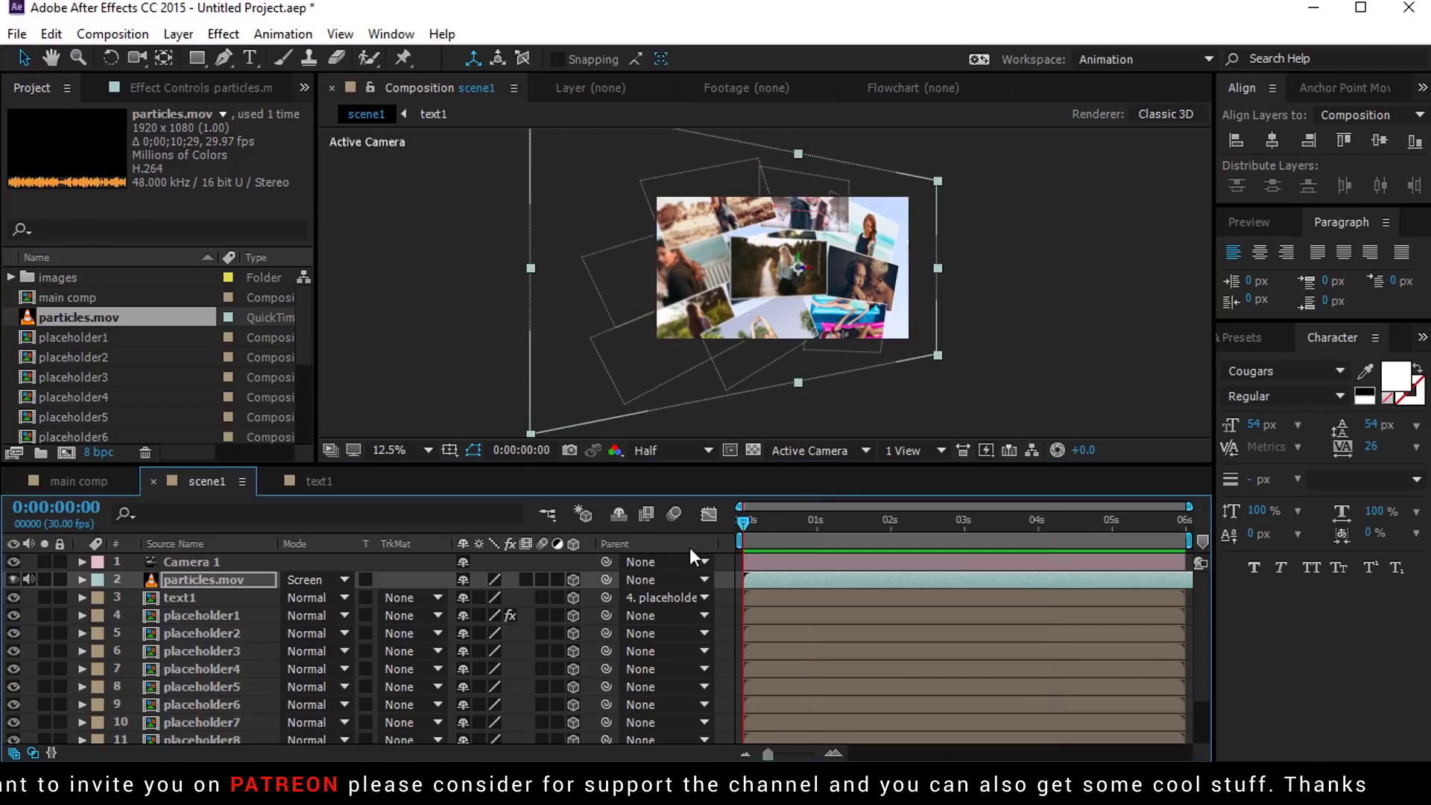
pyautogui.scroll(1, 1003, 339)
pyautogui.press('space')
pyautogui.moveTo(910, 279); pyautogui.dragTo(895, 298)
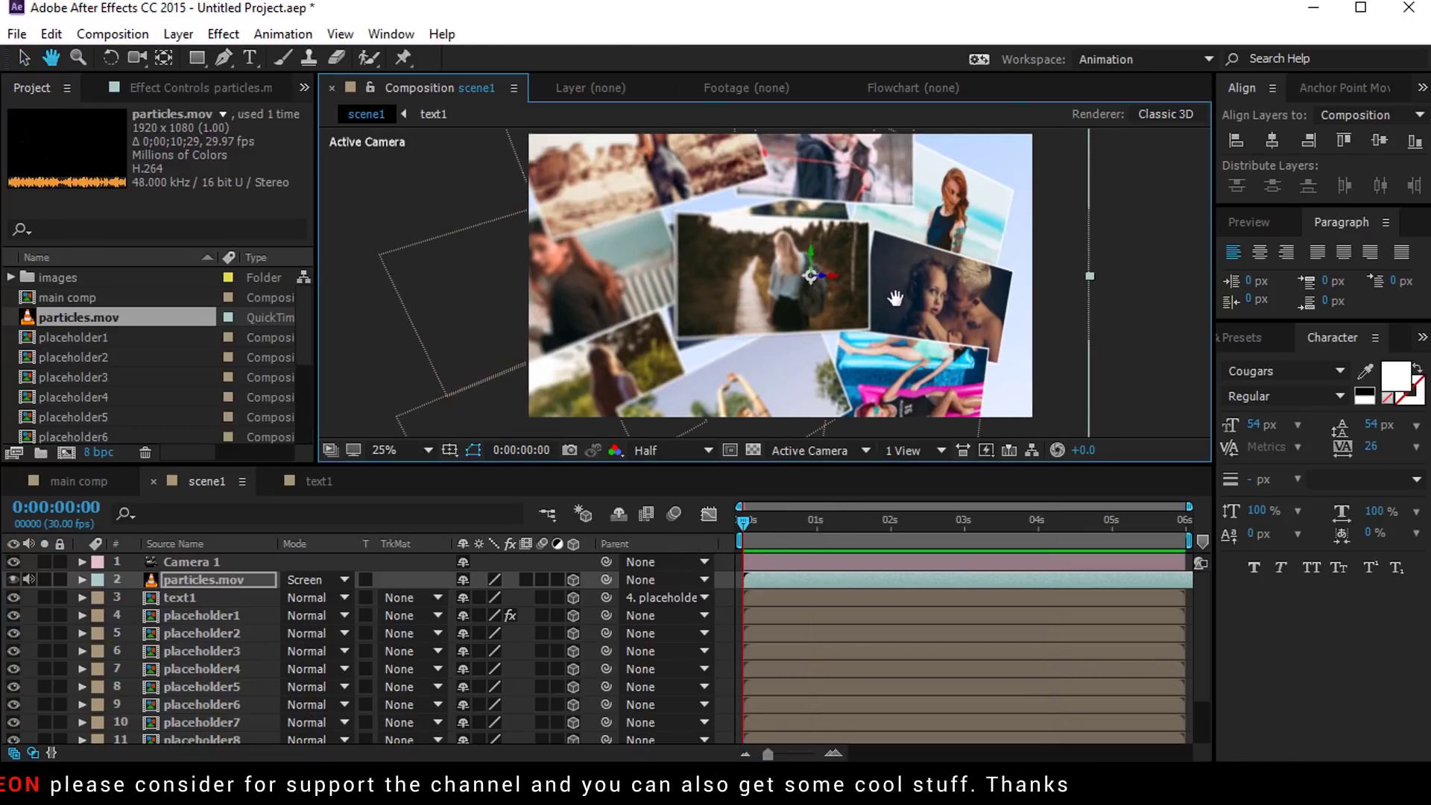
pyautogui.press('space')
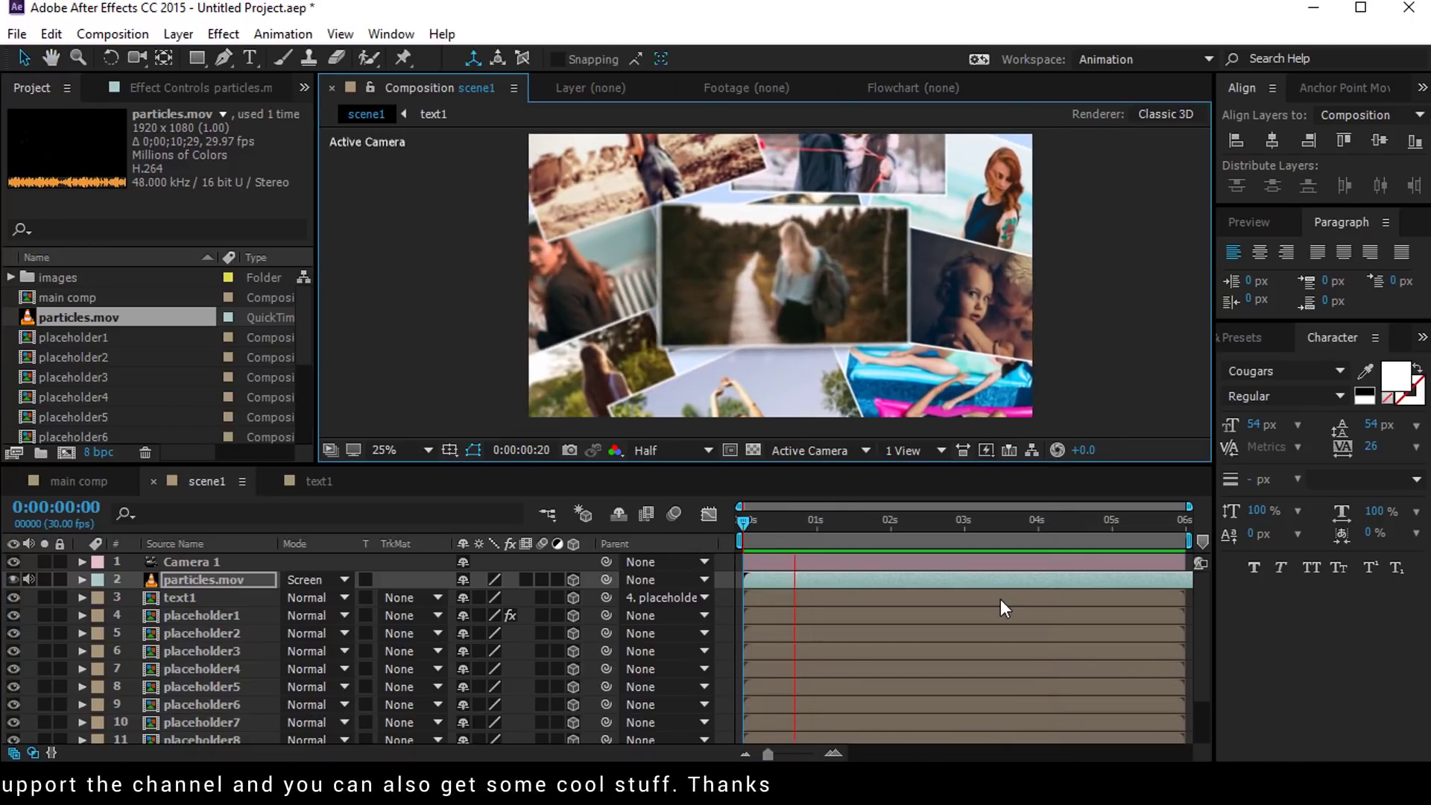